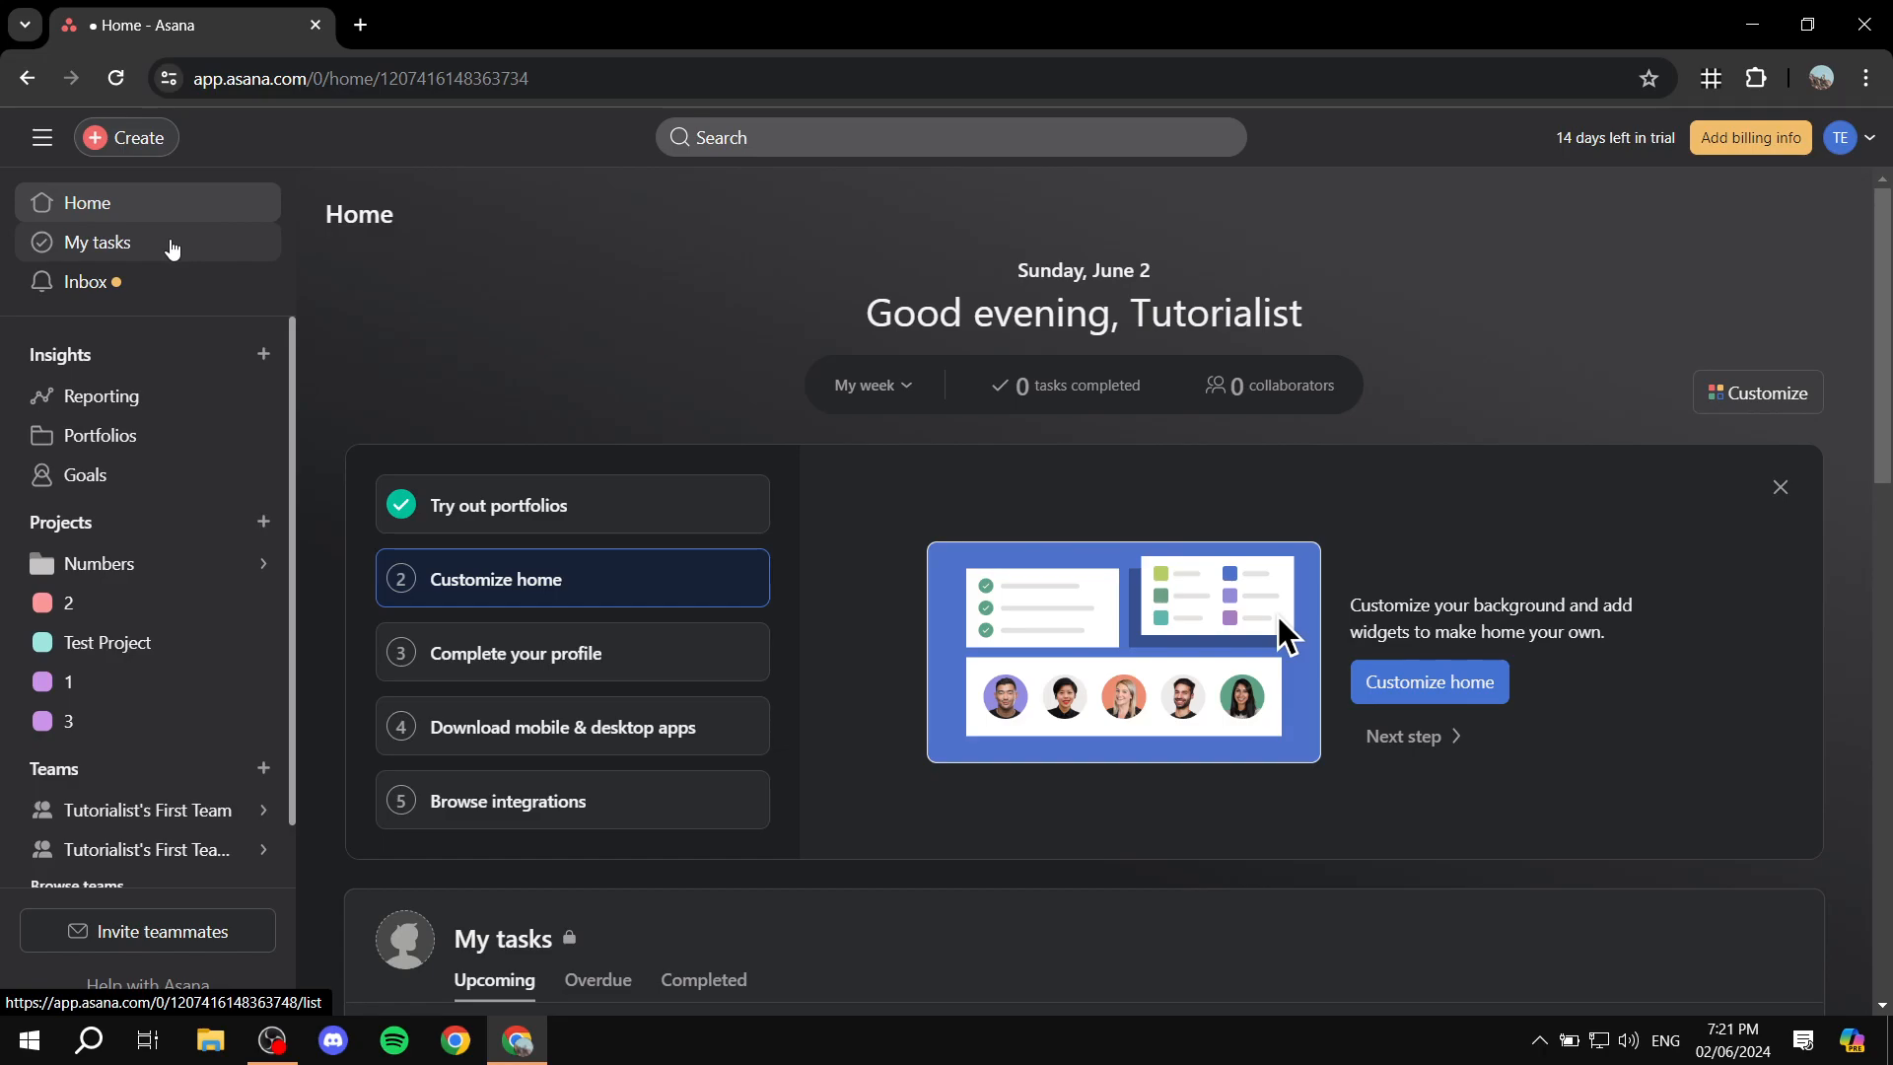
- View the assigned tasks in My tasks, and look through the projects 2, Test Project and 1
click(198, 244)
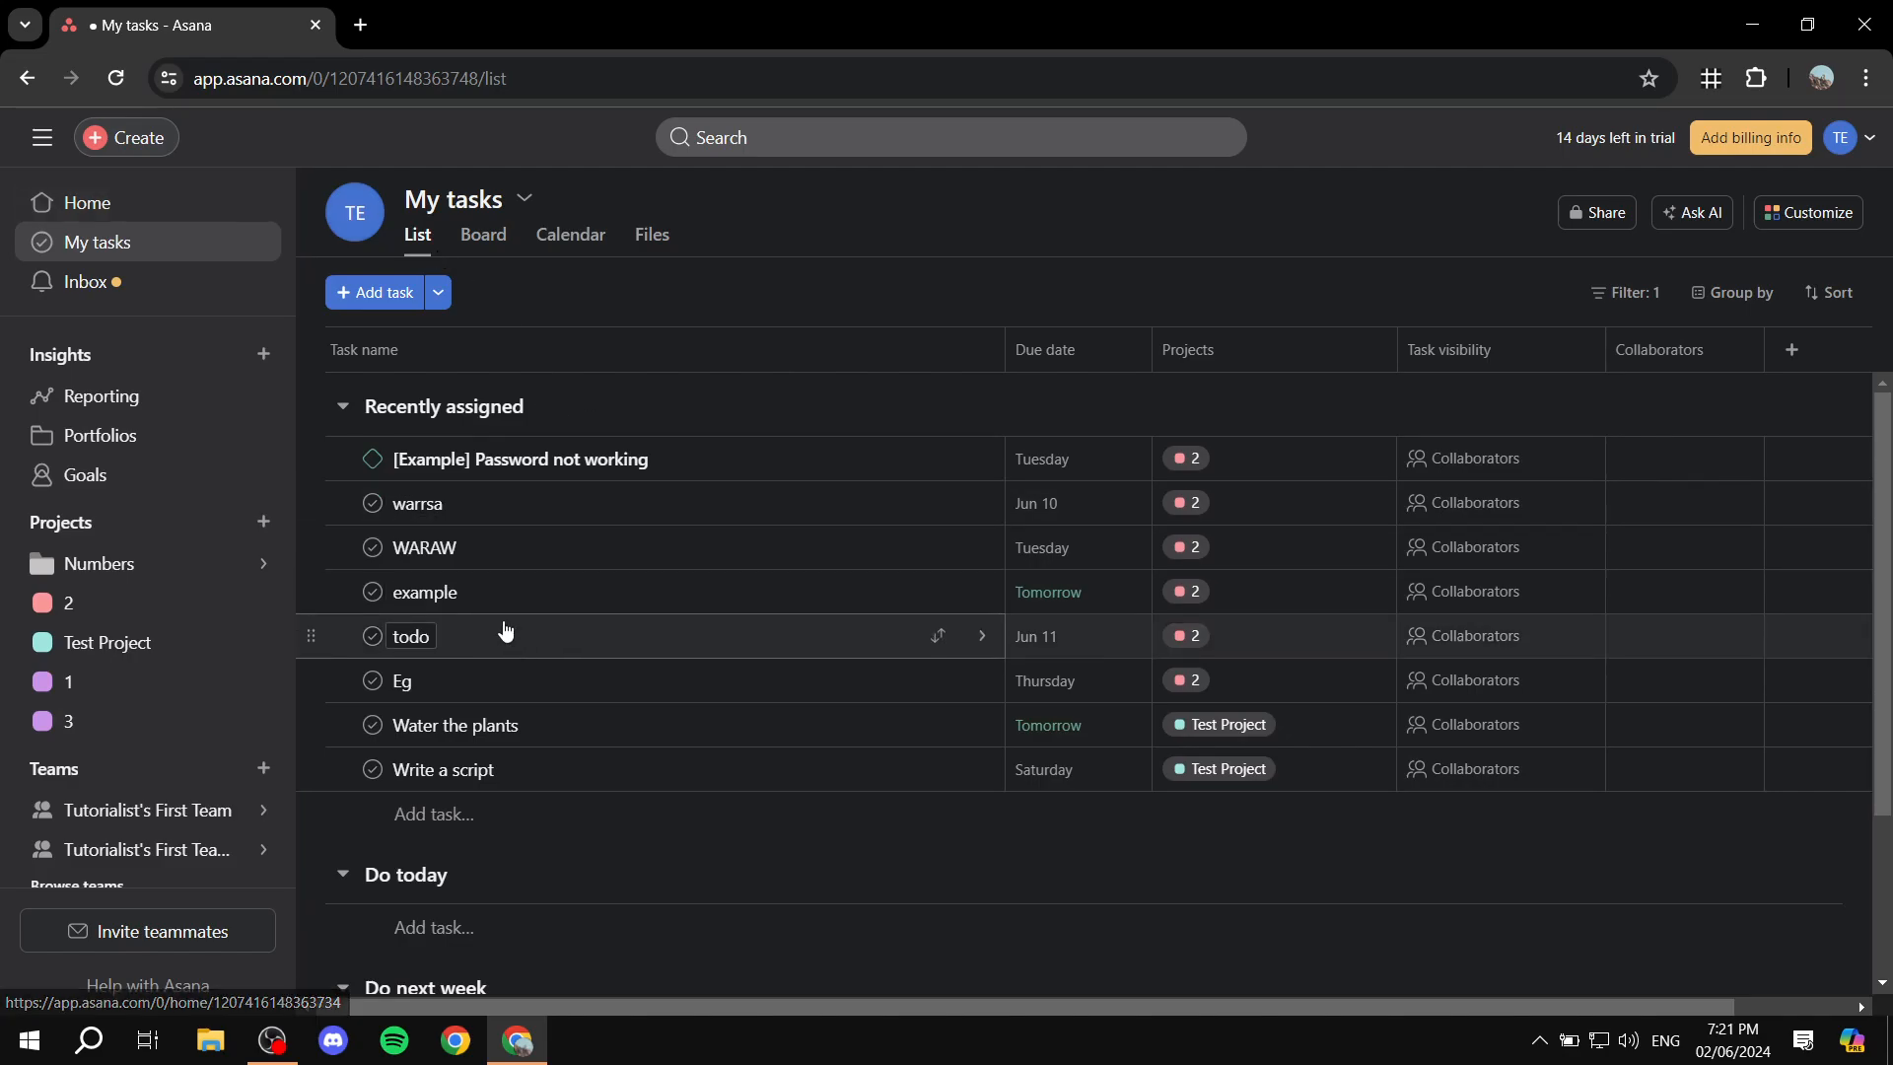
scroll(592, 493, down, 3)
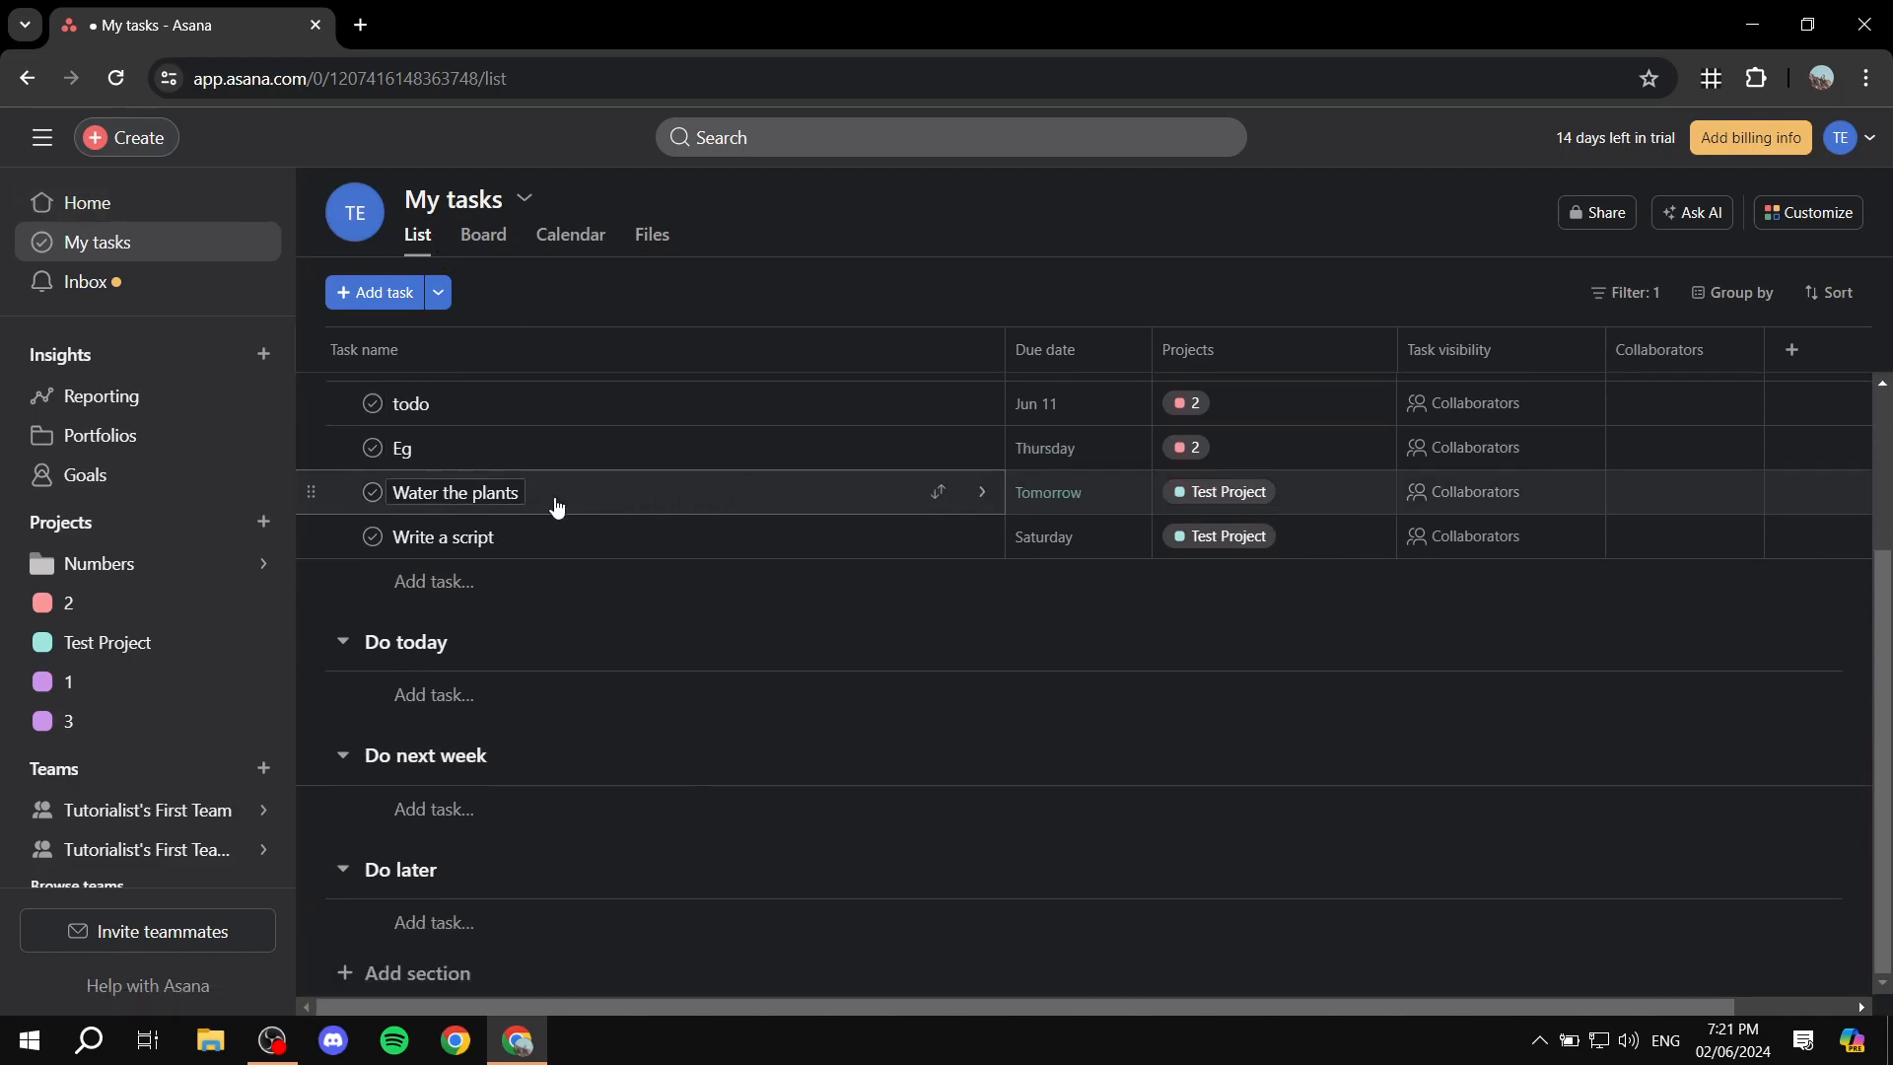
click(85, 603)
click(106, 648)
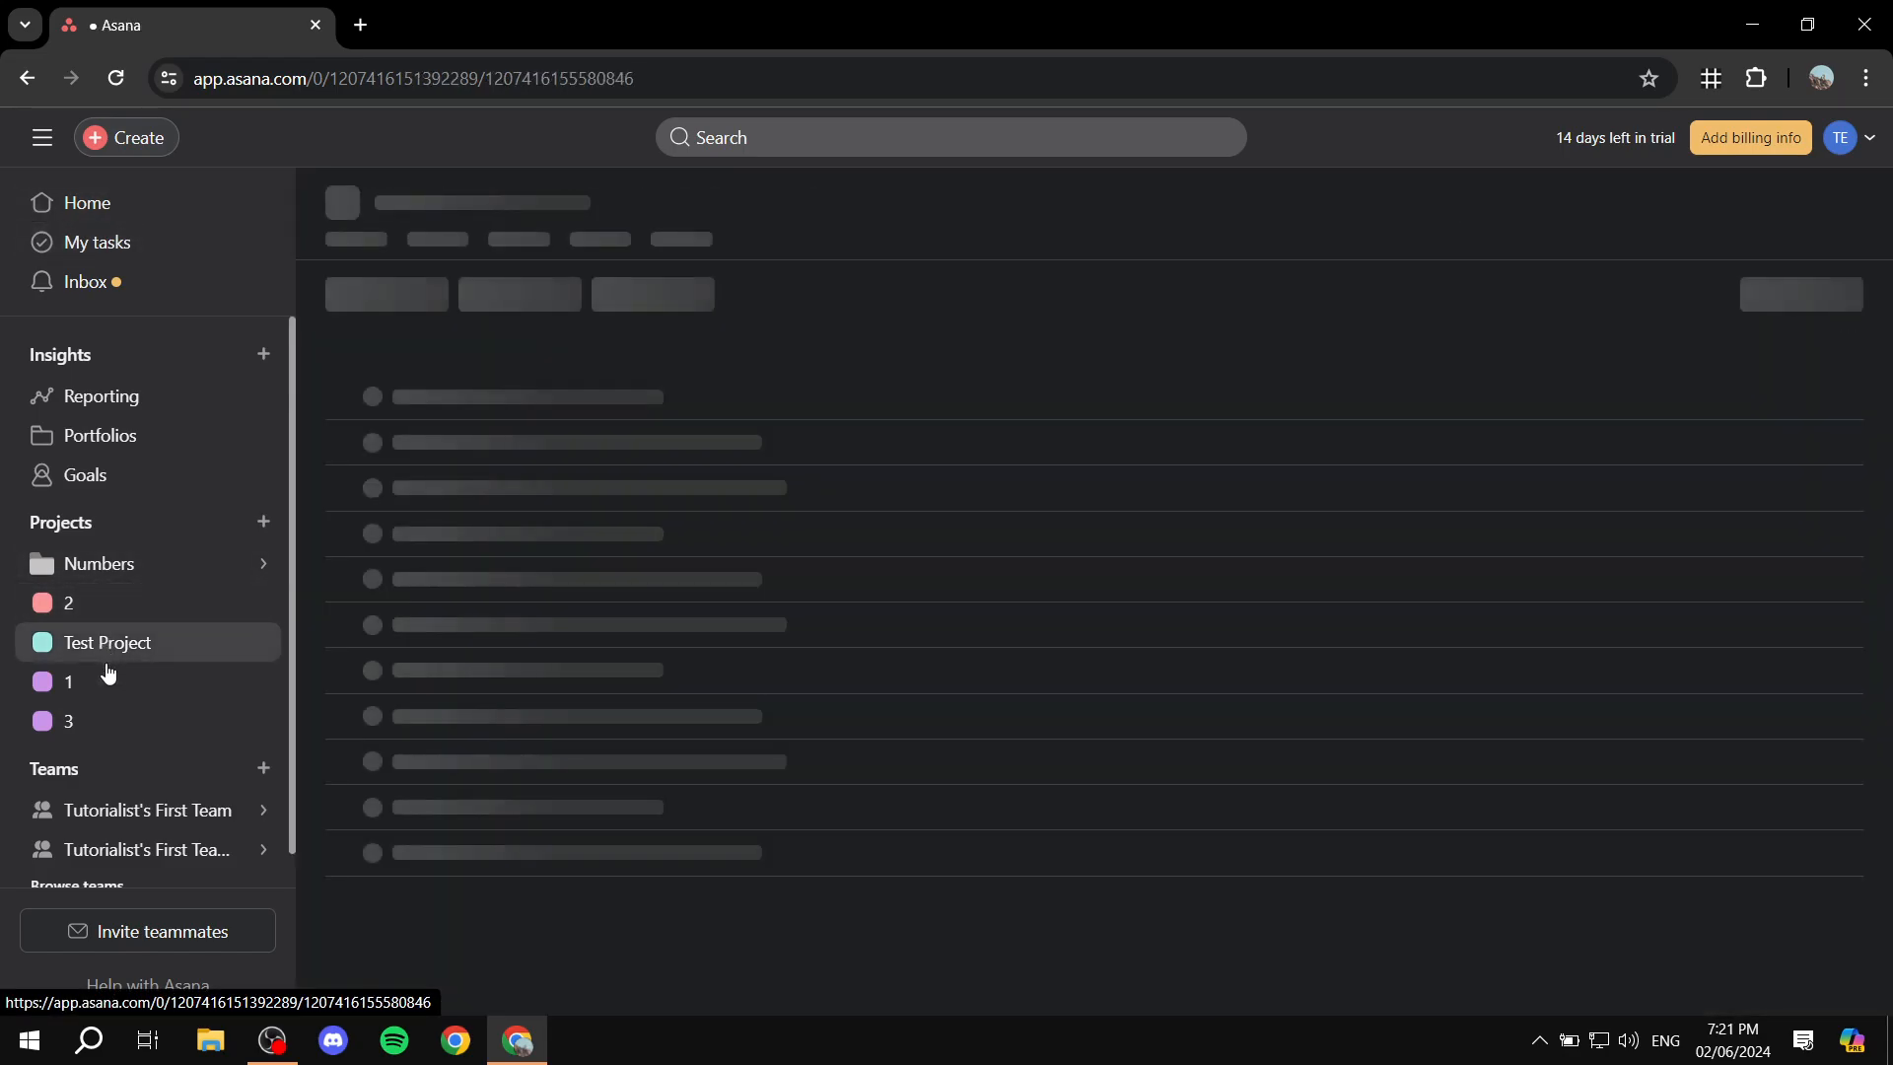
click(110, 683)
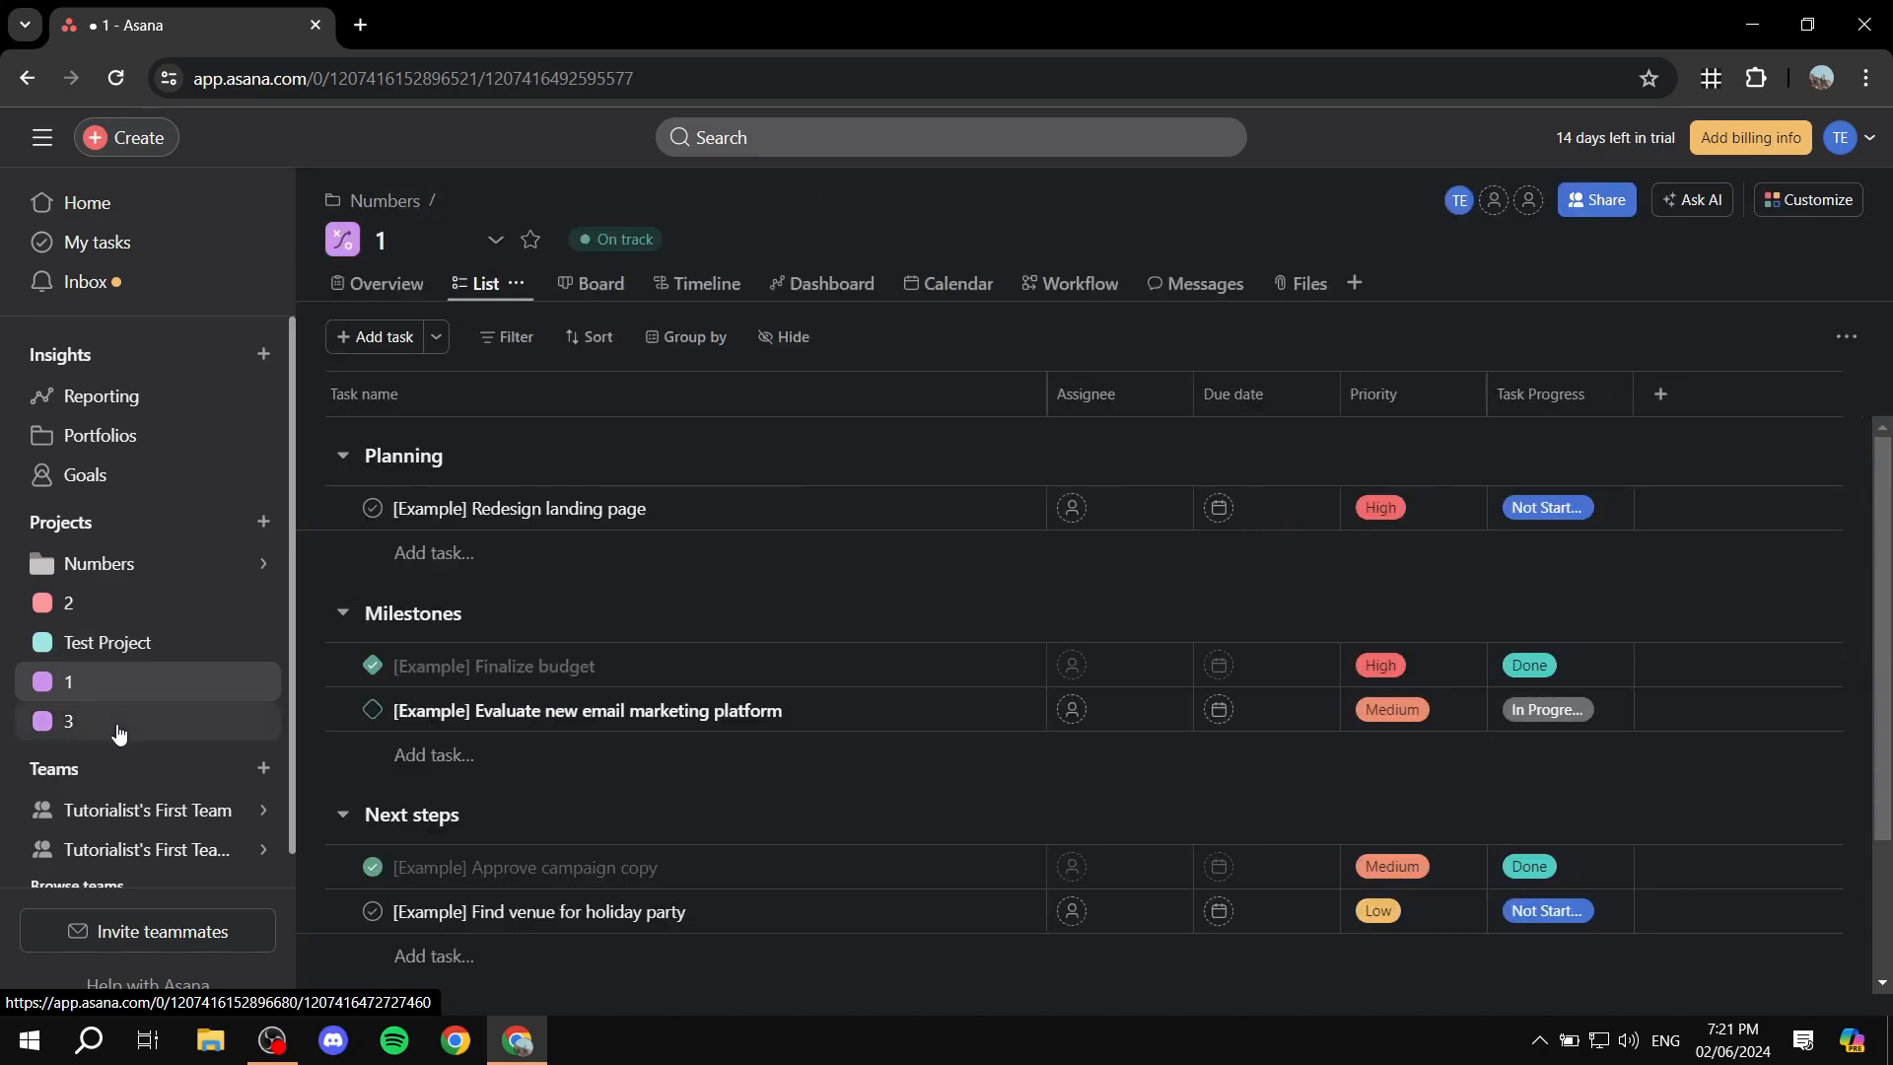
- In My tasks, add a section named "Do This week" and place it between Do today and Do next week
click(99, 247)
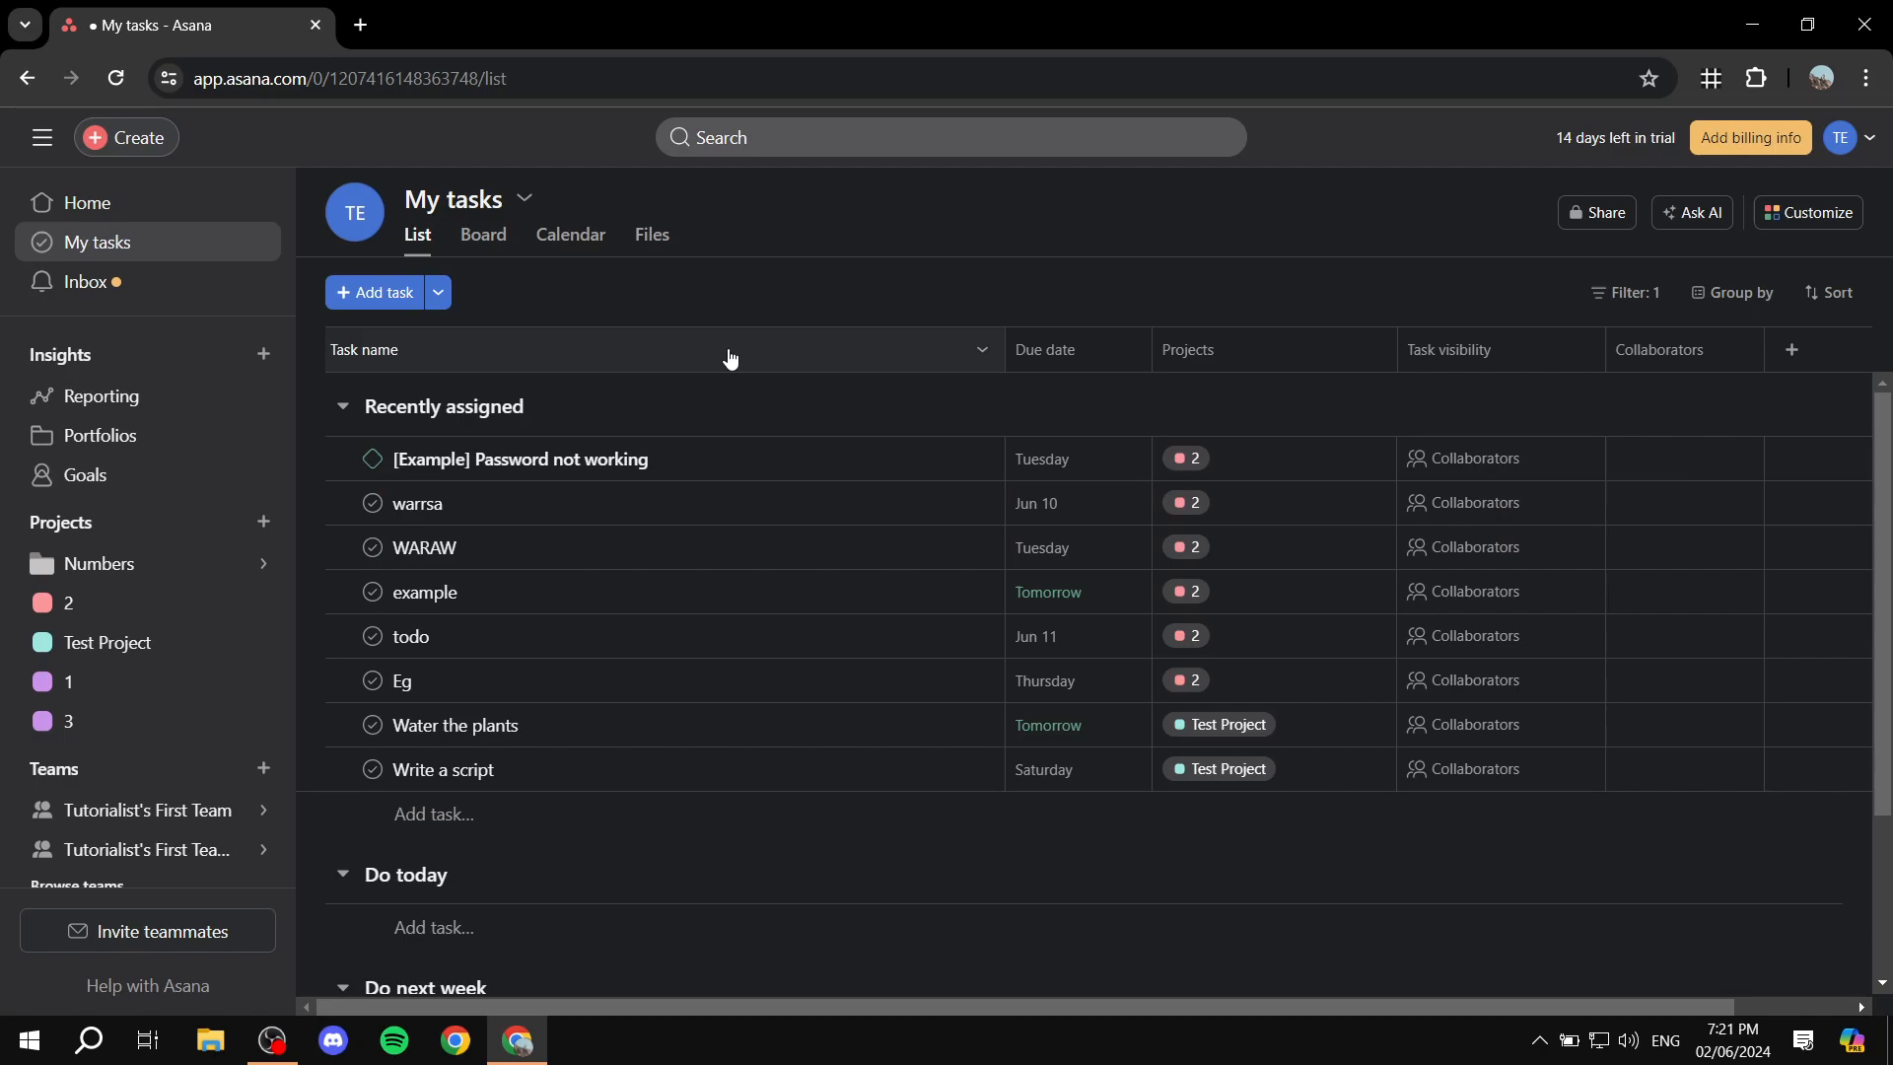
scroll(810, 383, down, 1)
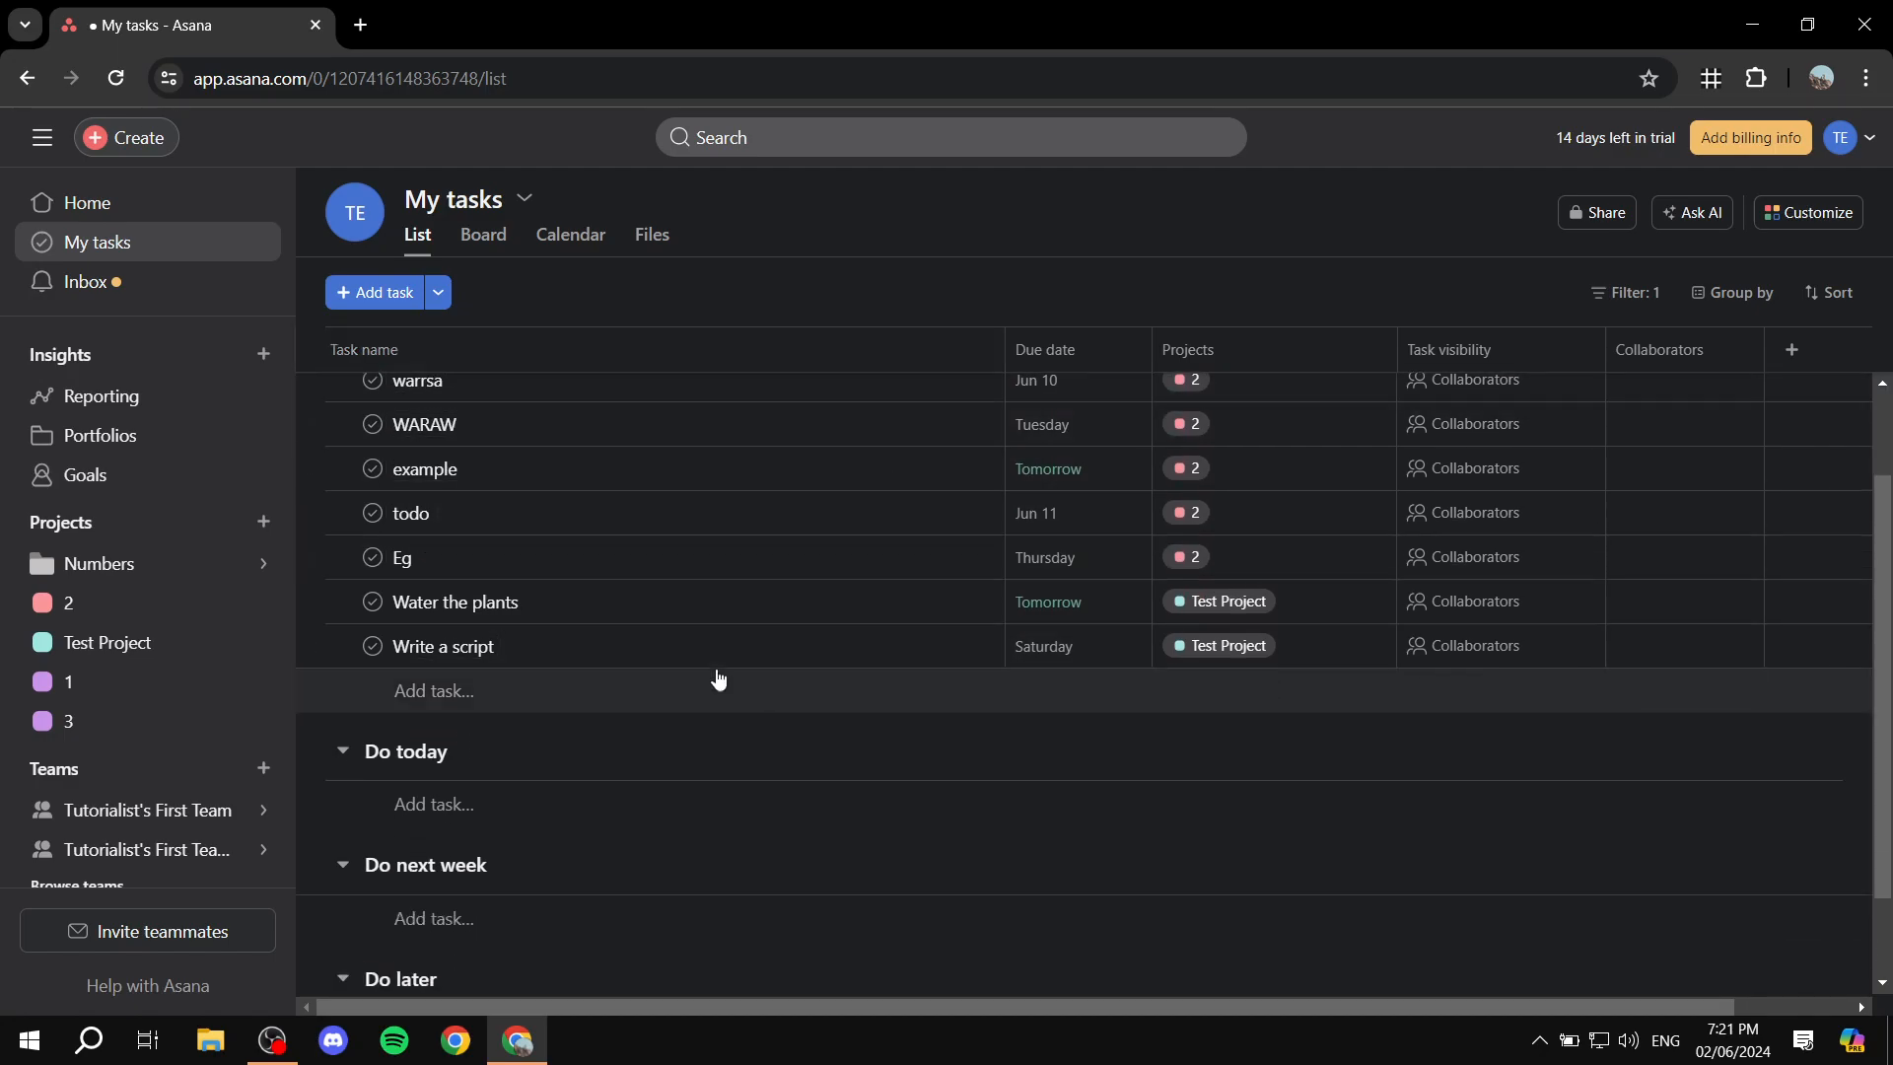
scroll(727, 685, up, 1)
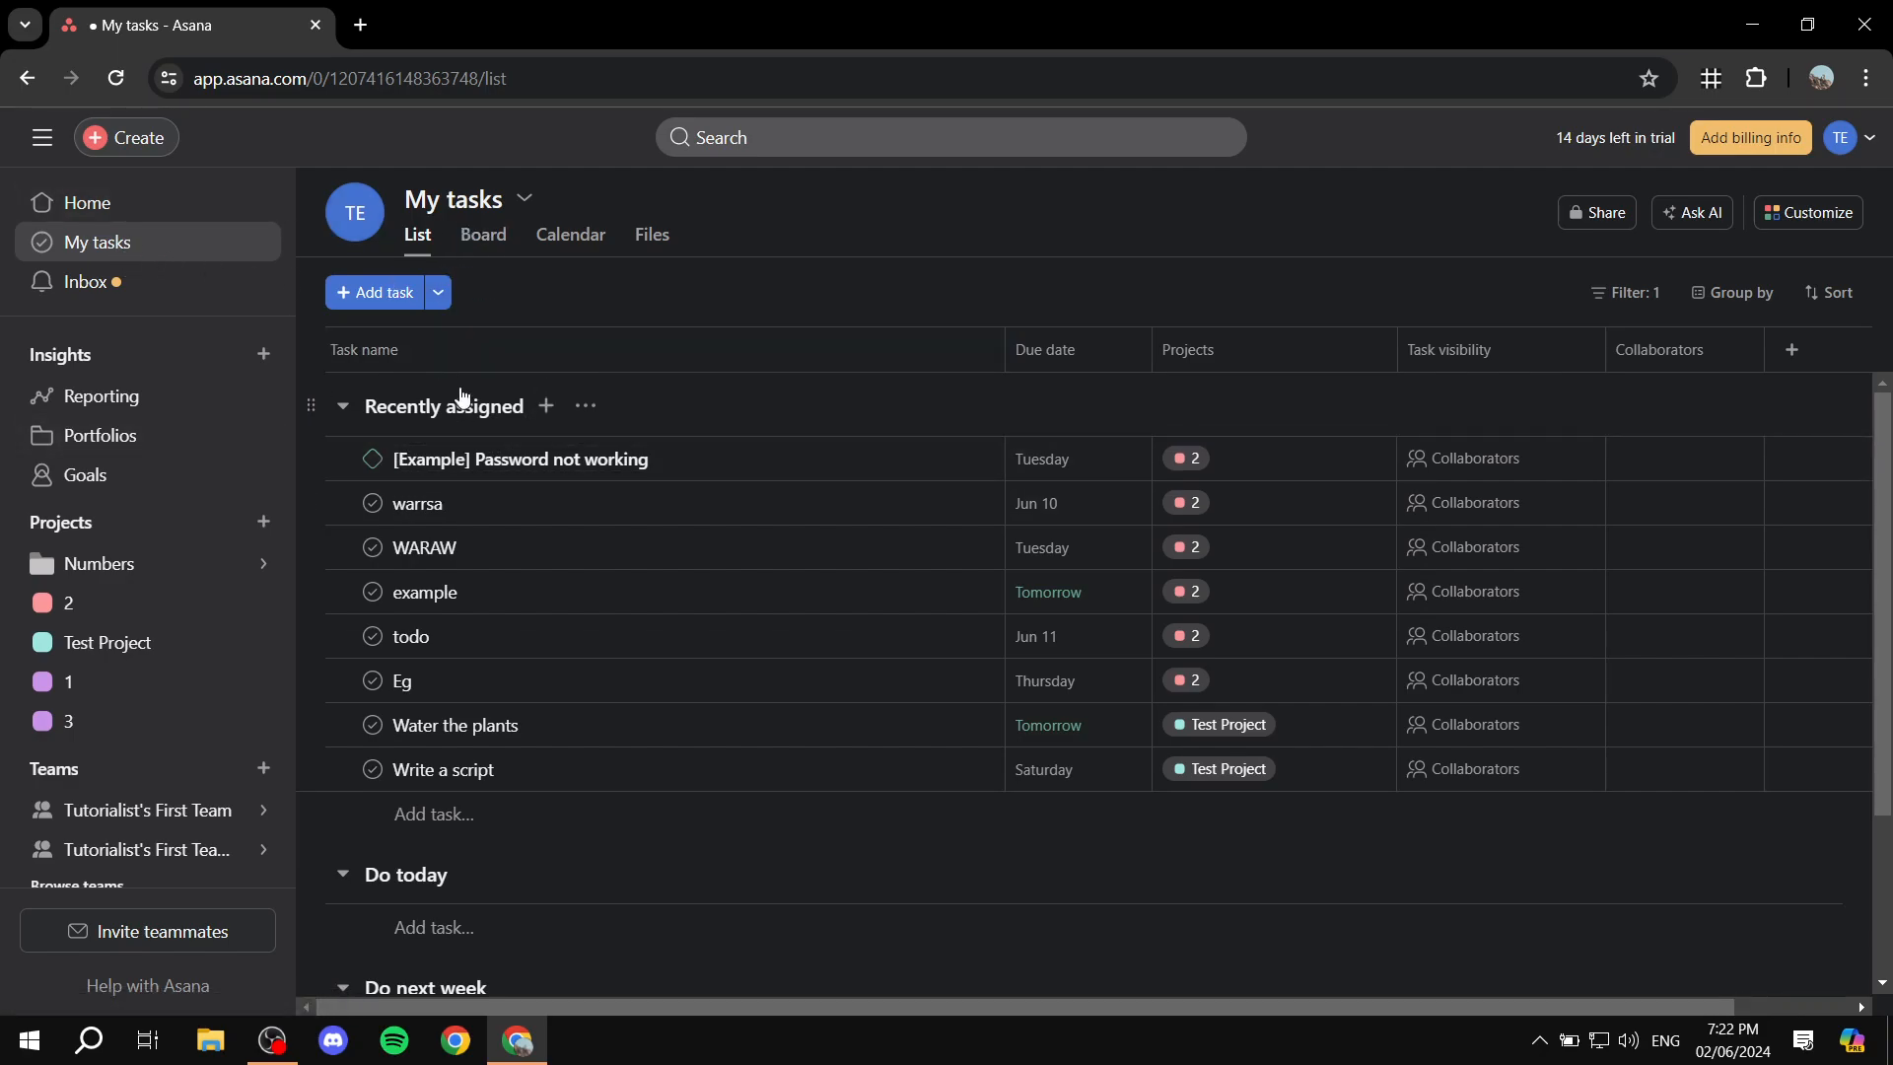
scroll(456, 418, down, 3)
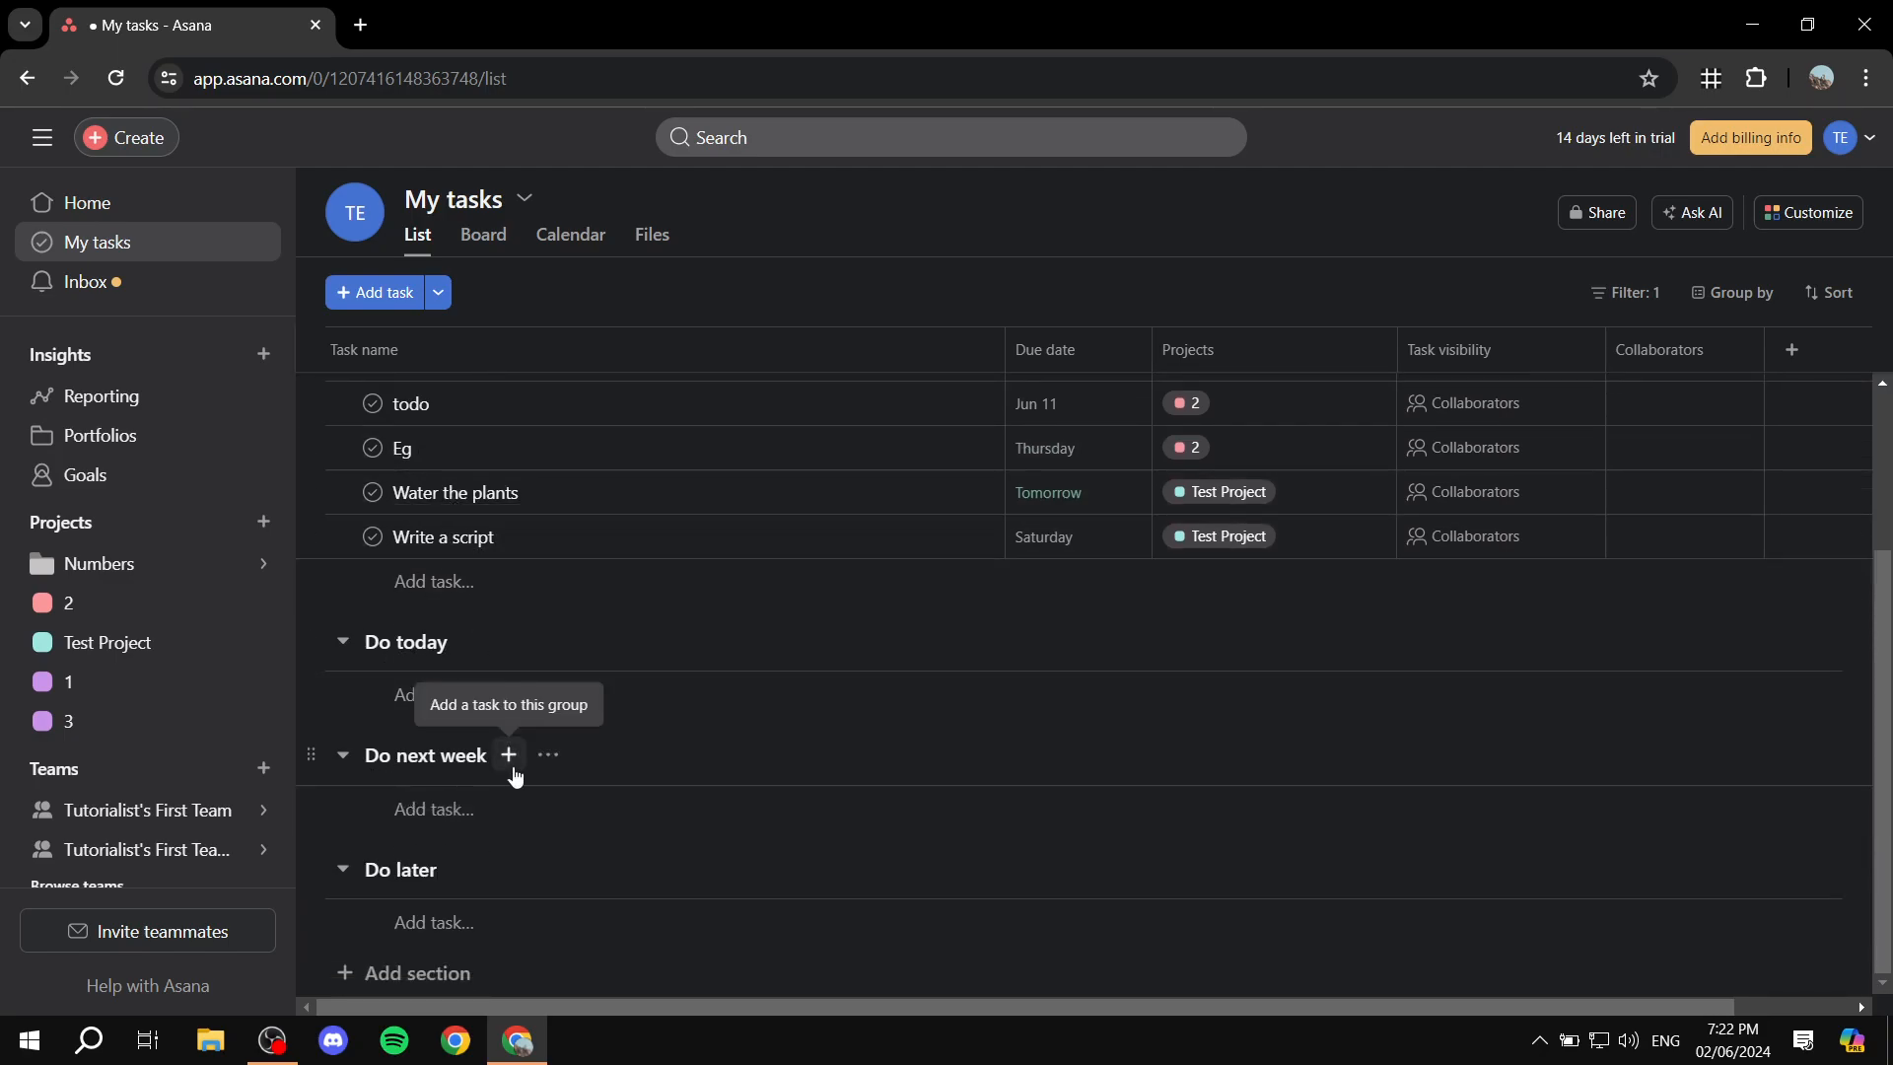
click(457, 976)
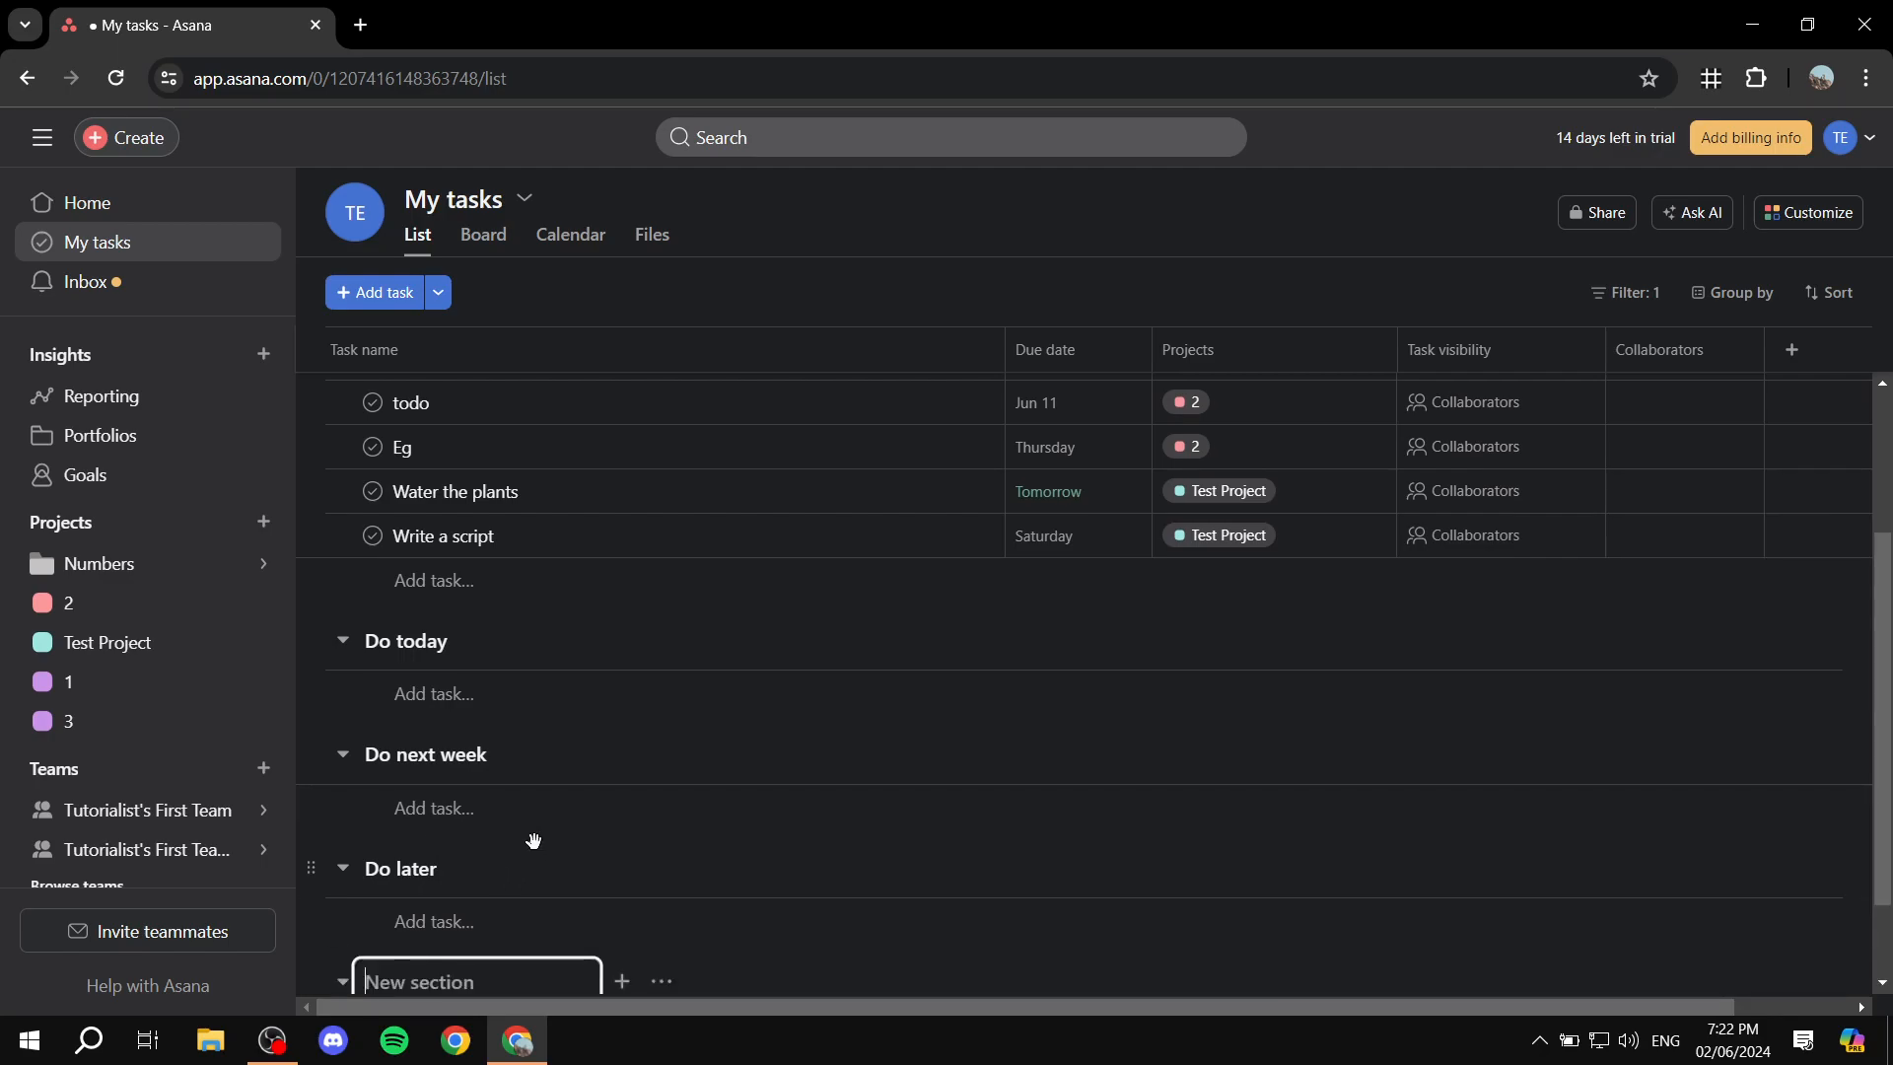
text(Do This week)
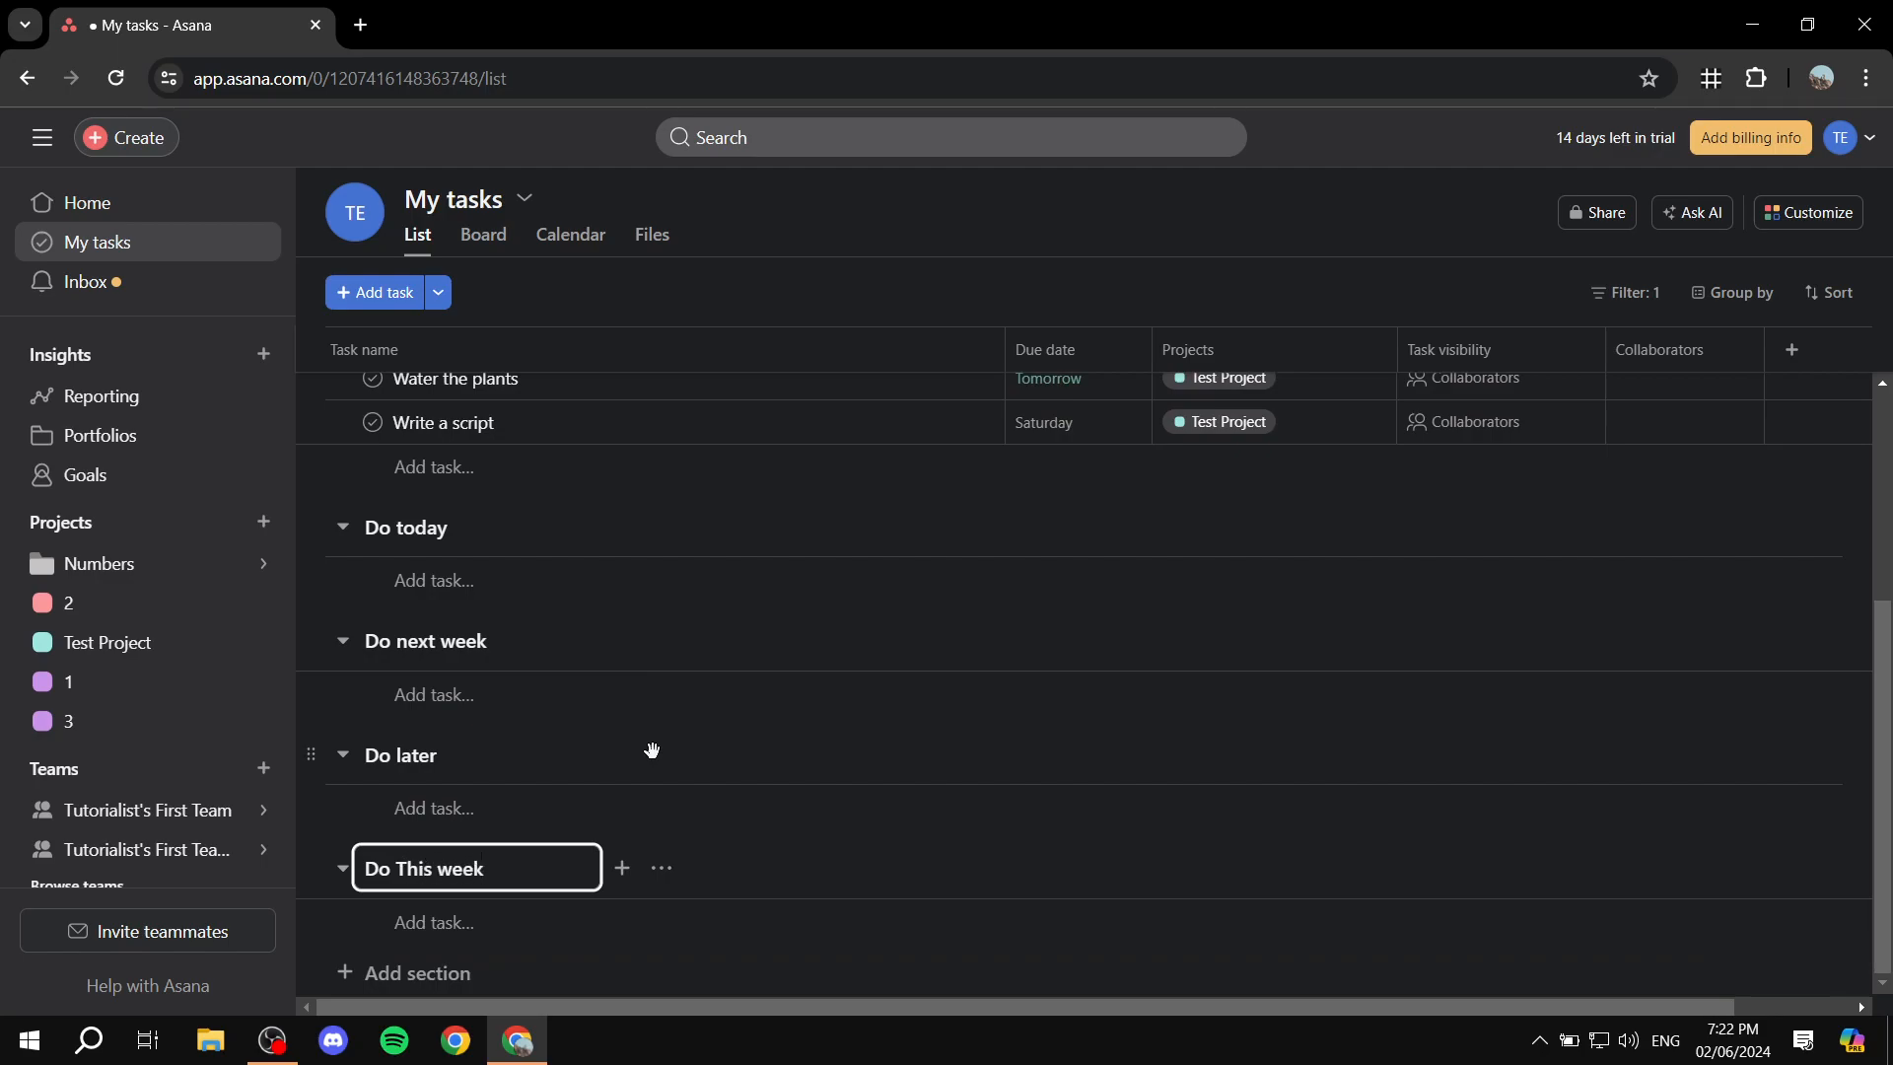
key(Return)
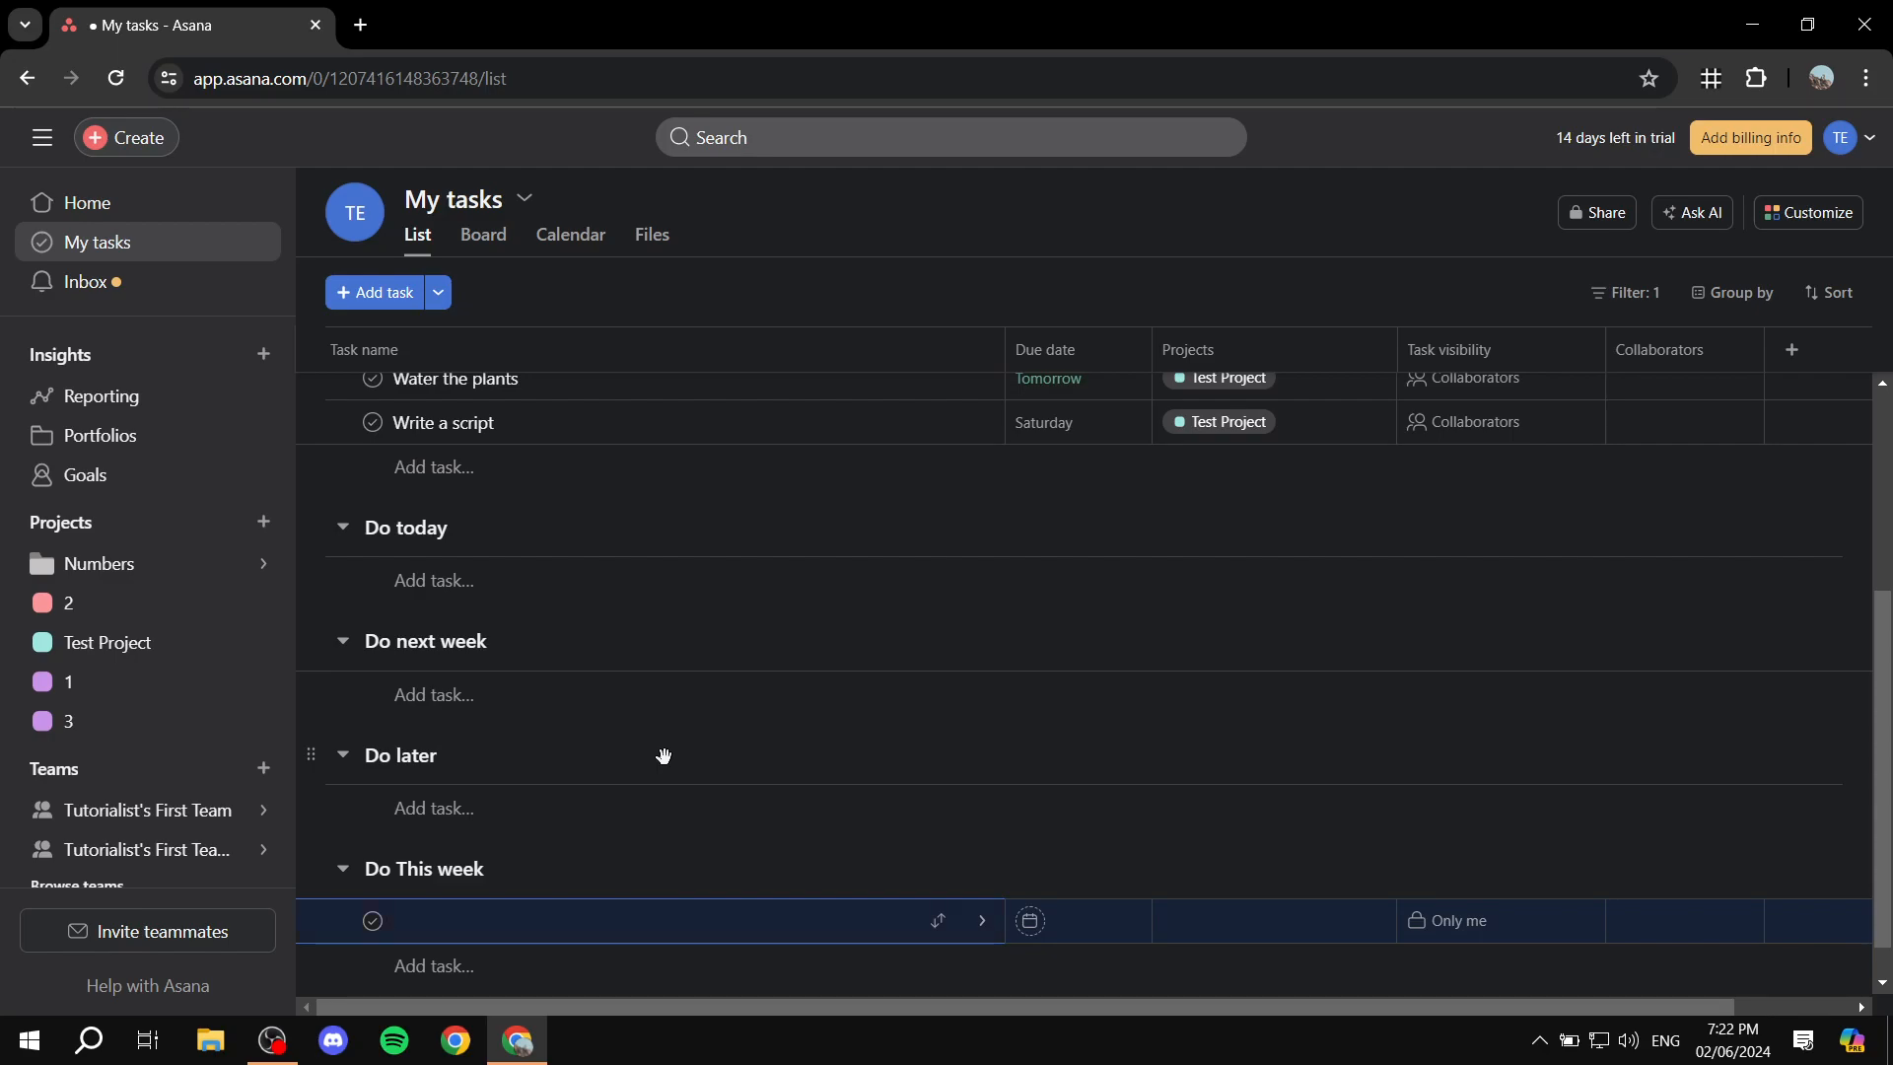
drag(308, 870, 592, 660)
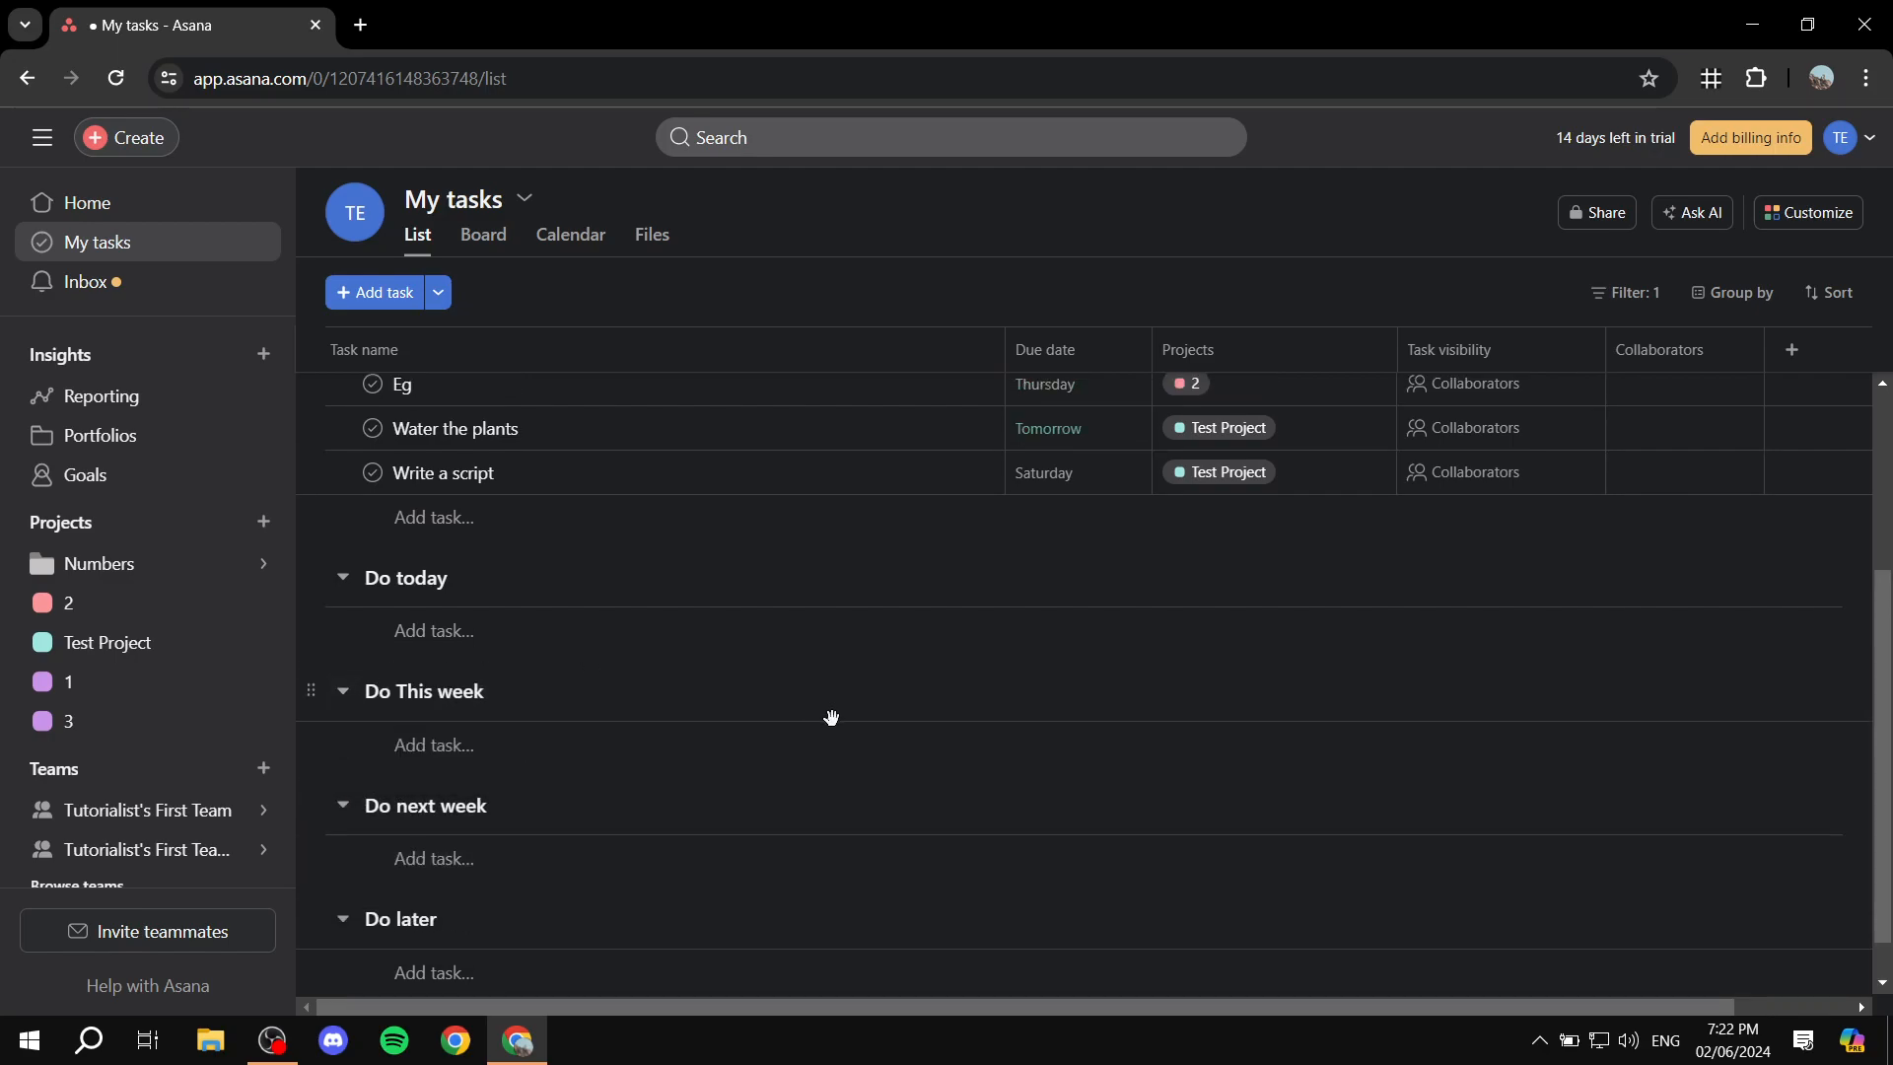
scroll(831, 717, up, 3)
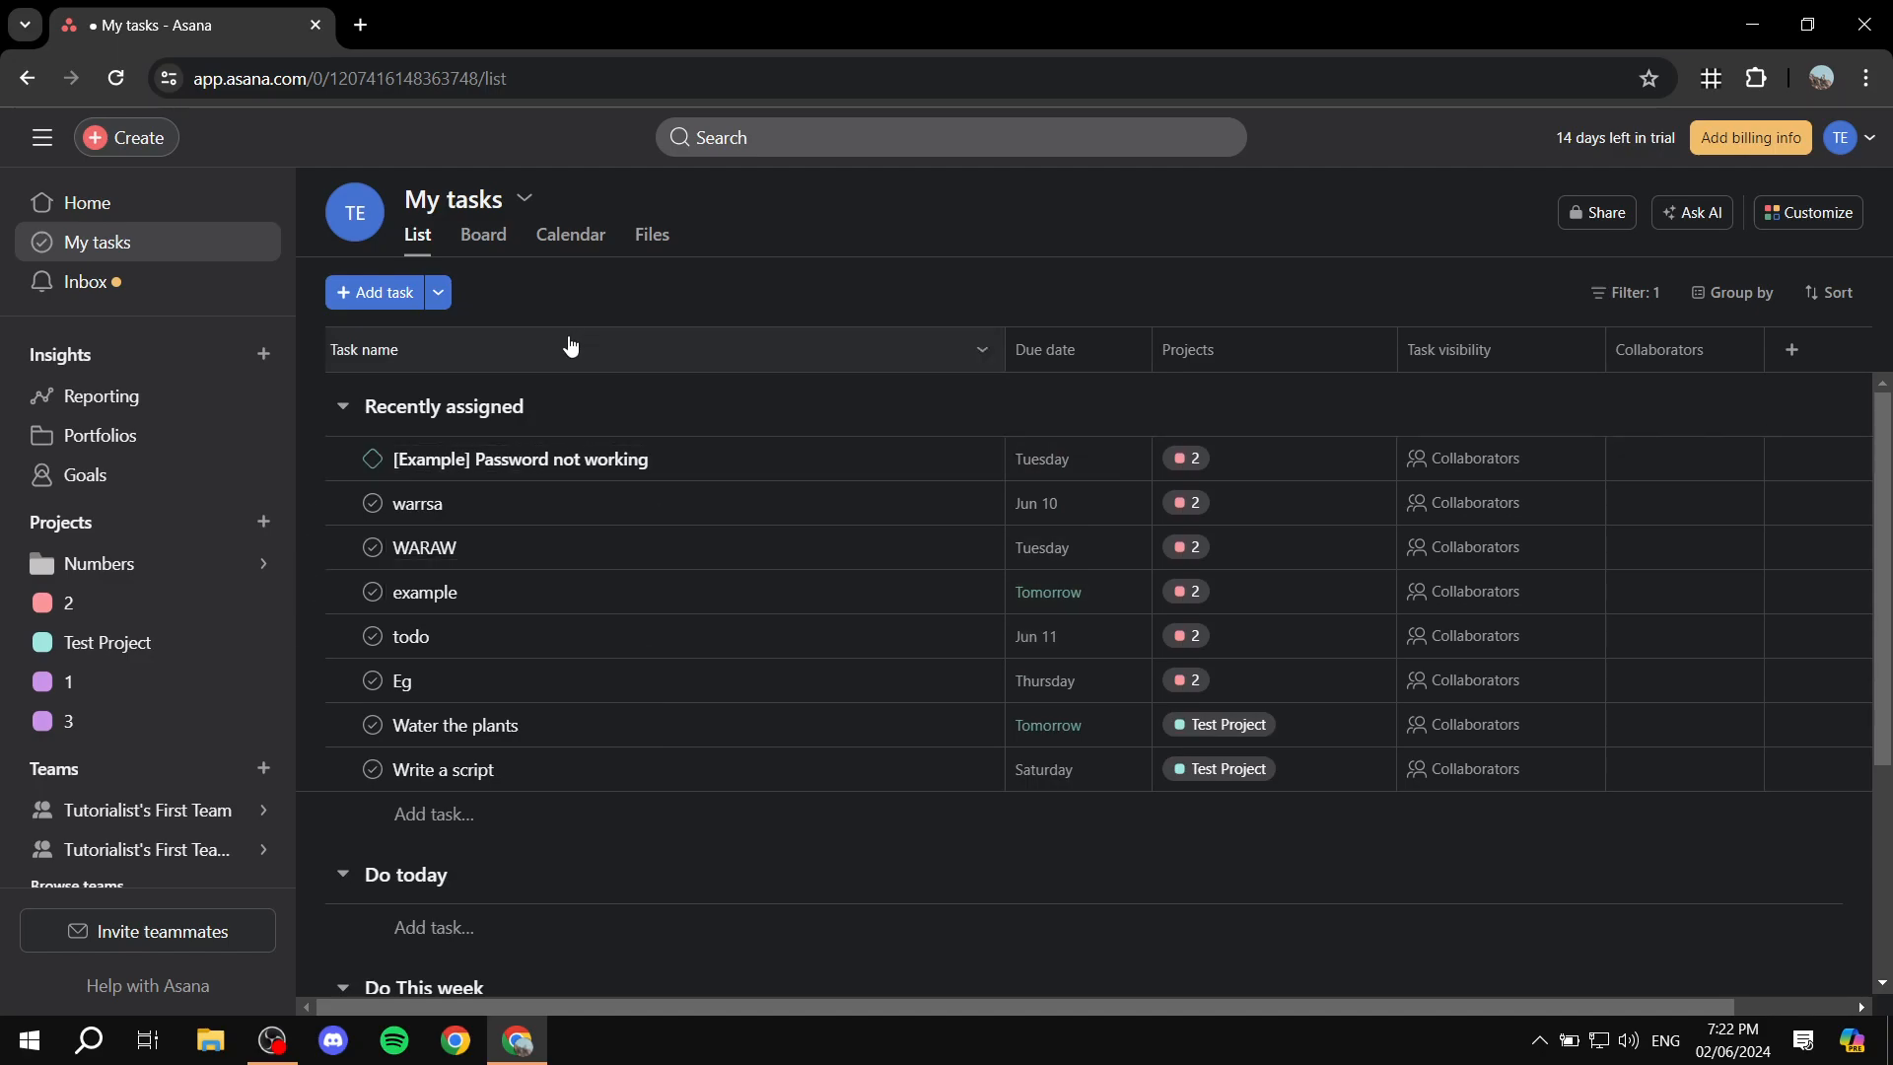
scroll(434, 390, down, 4)
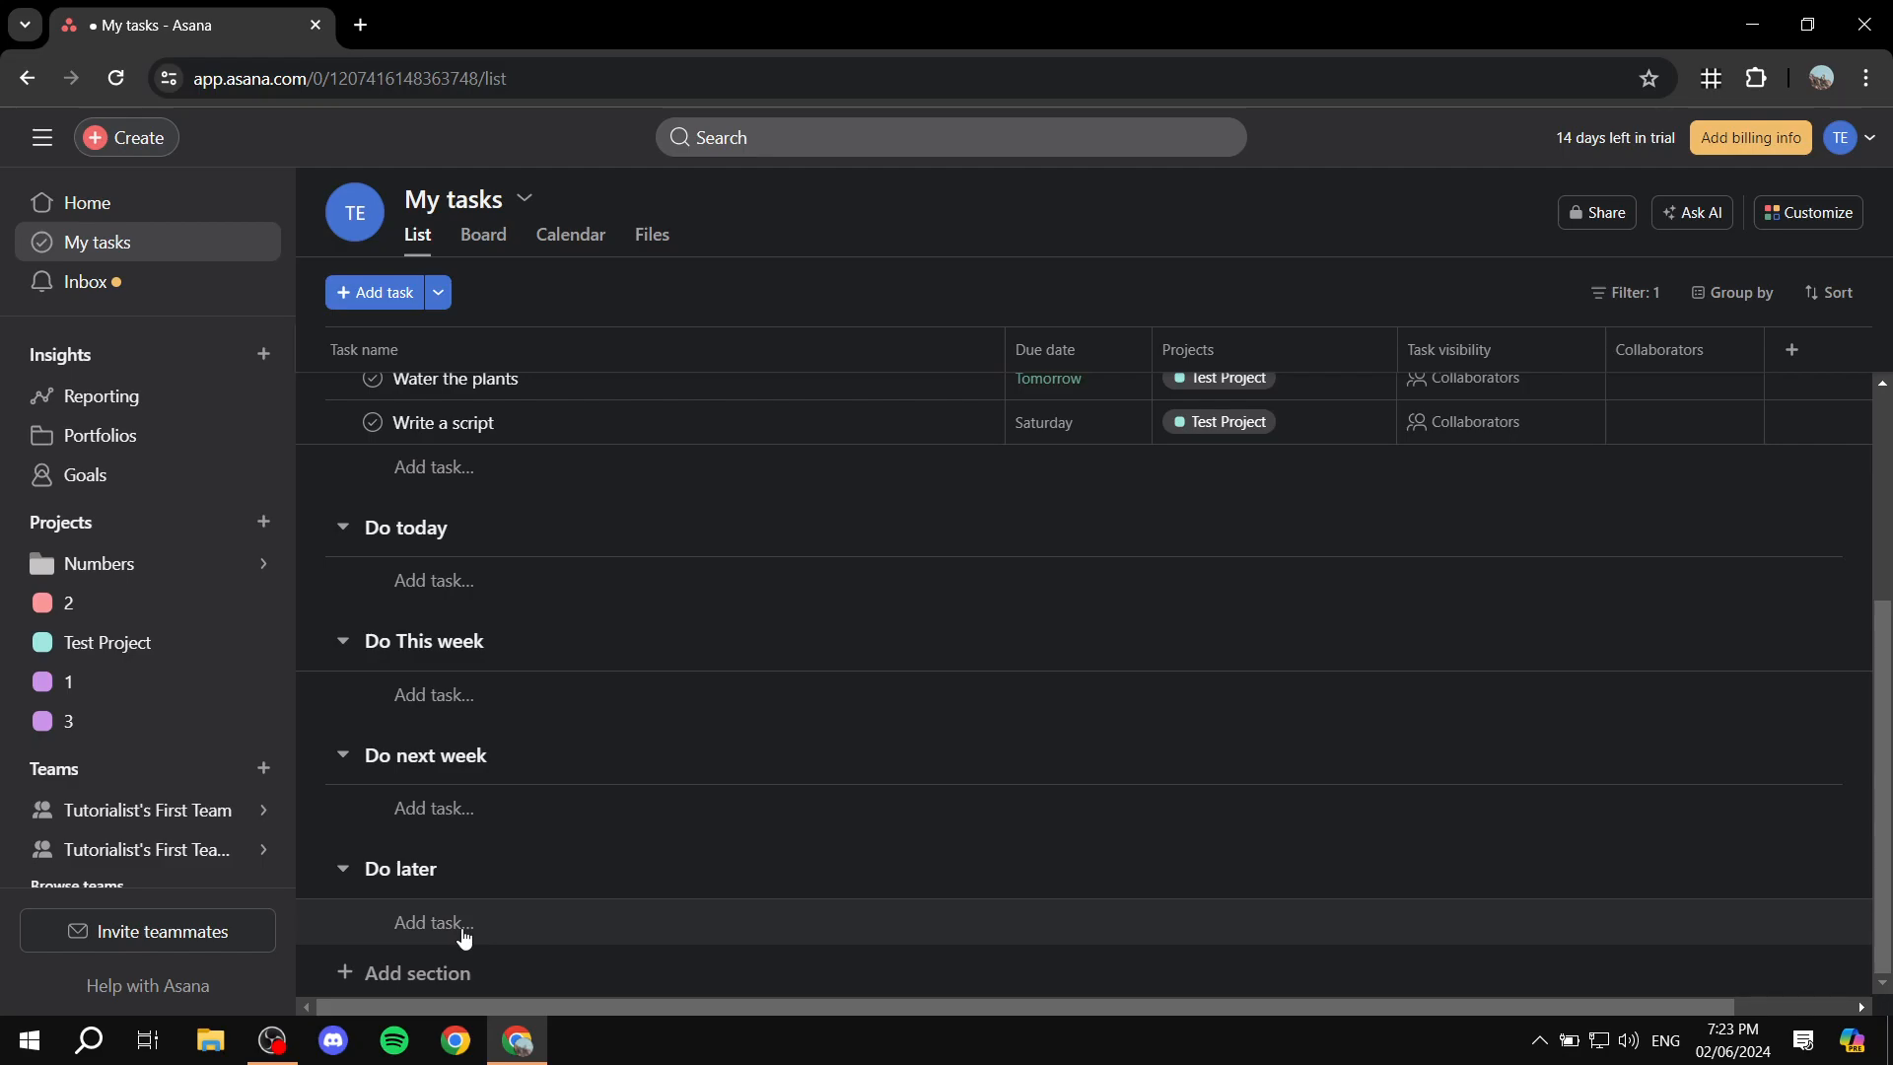
scroll(523, 858, up, 4)
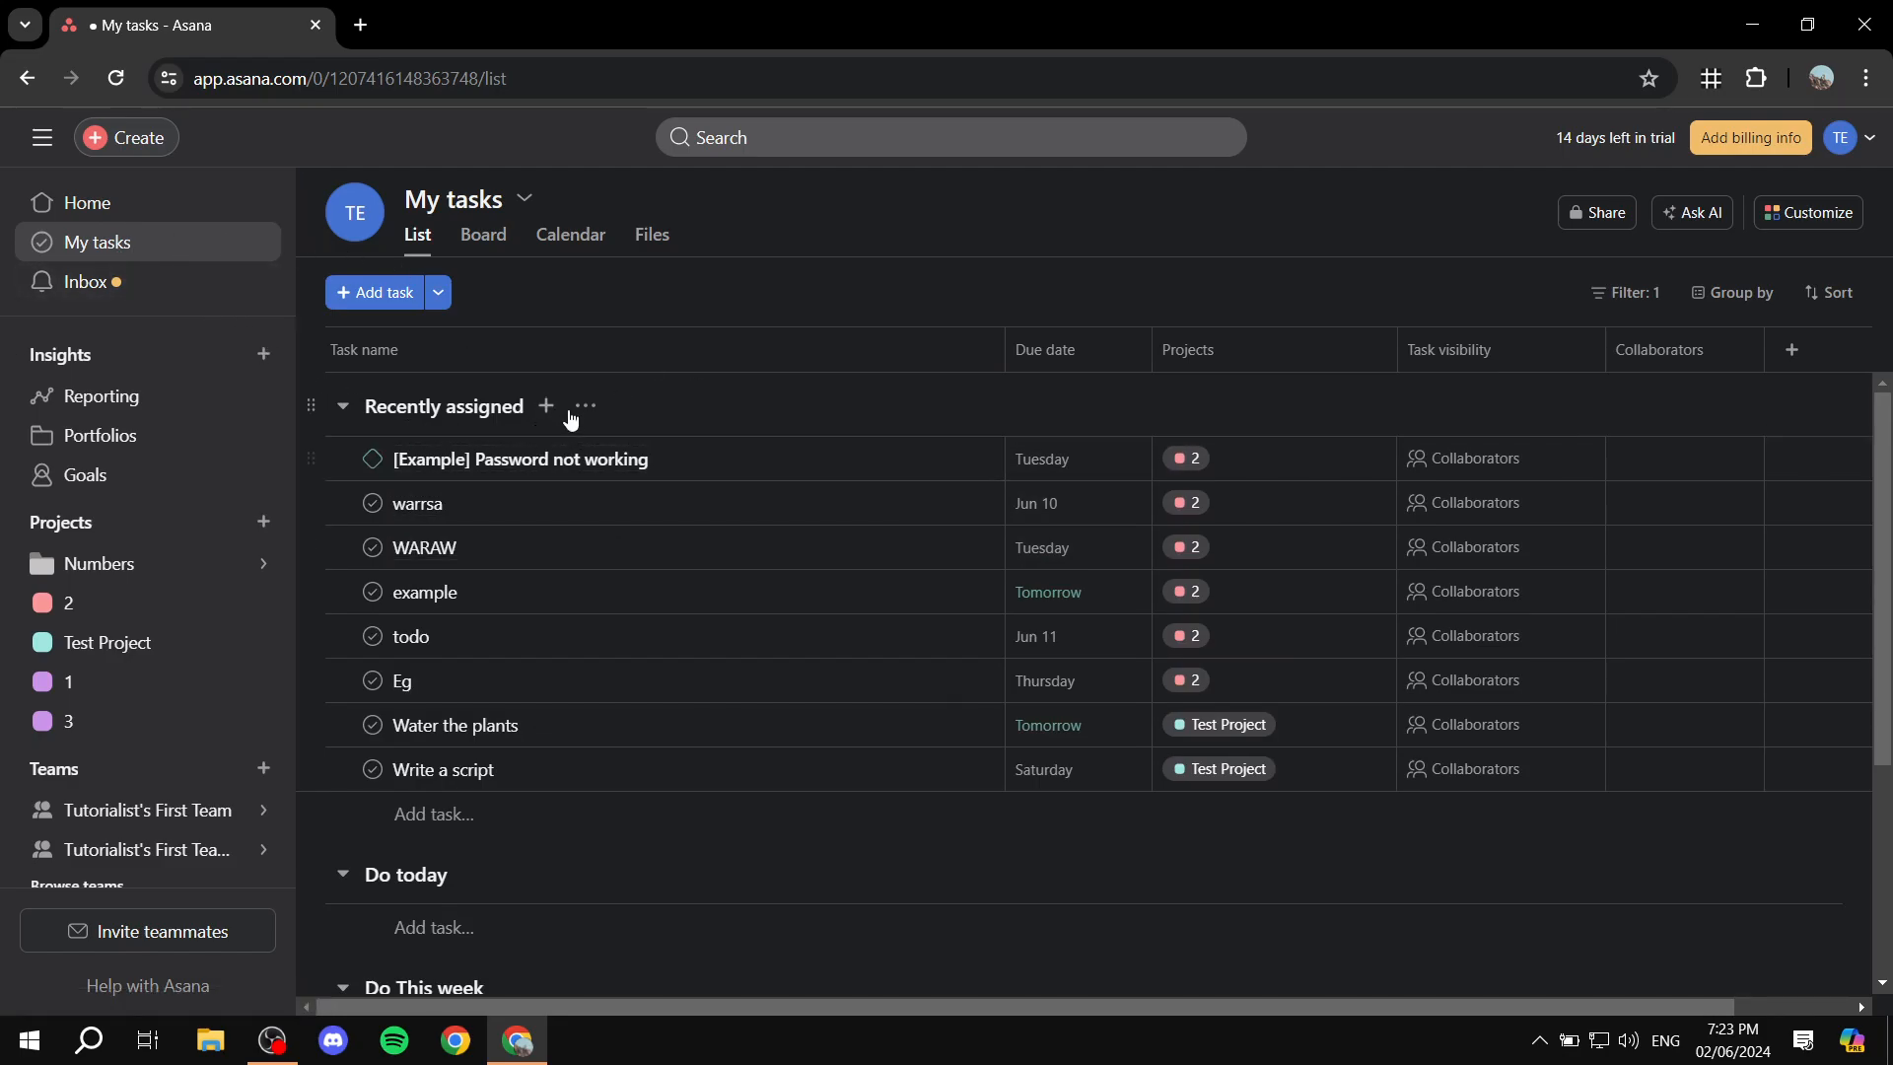
scroll(903, 412, down, 4)
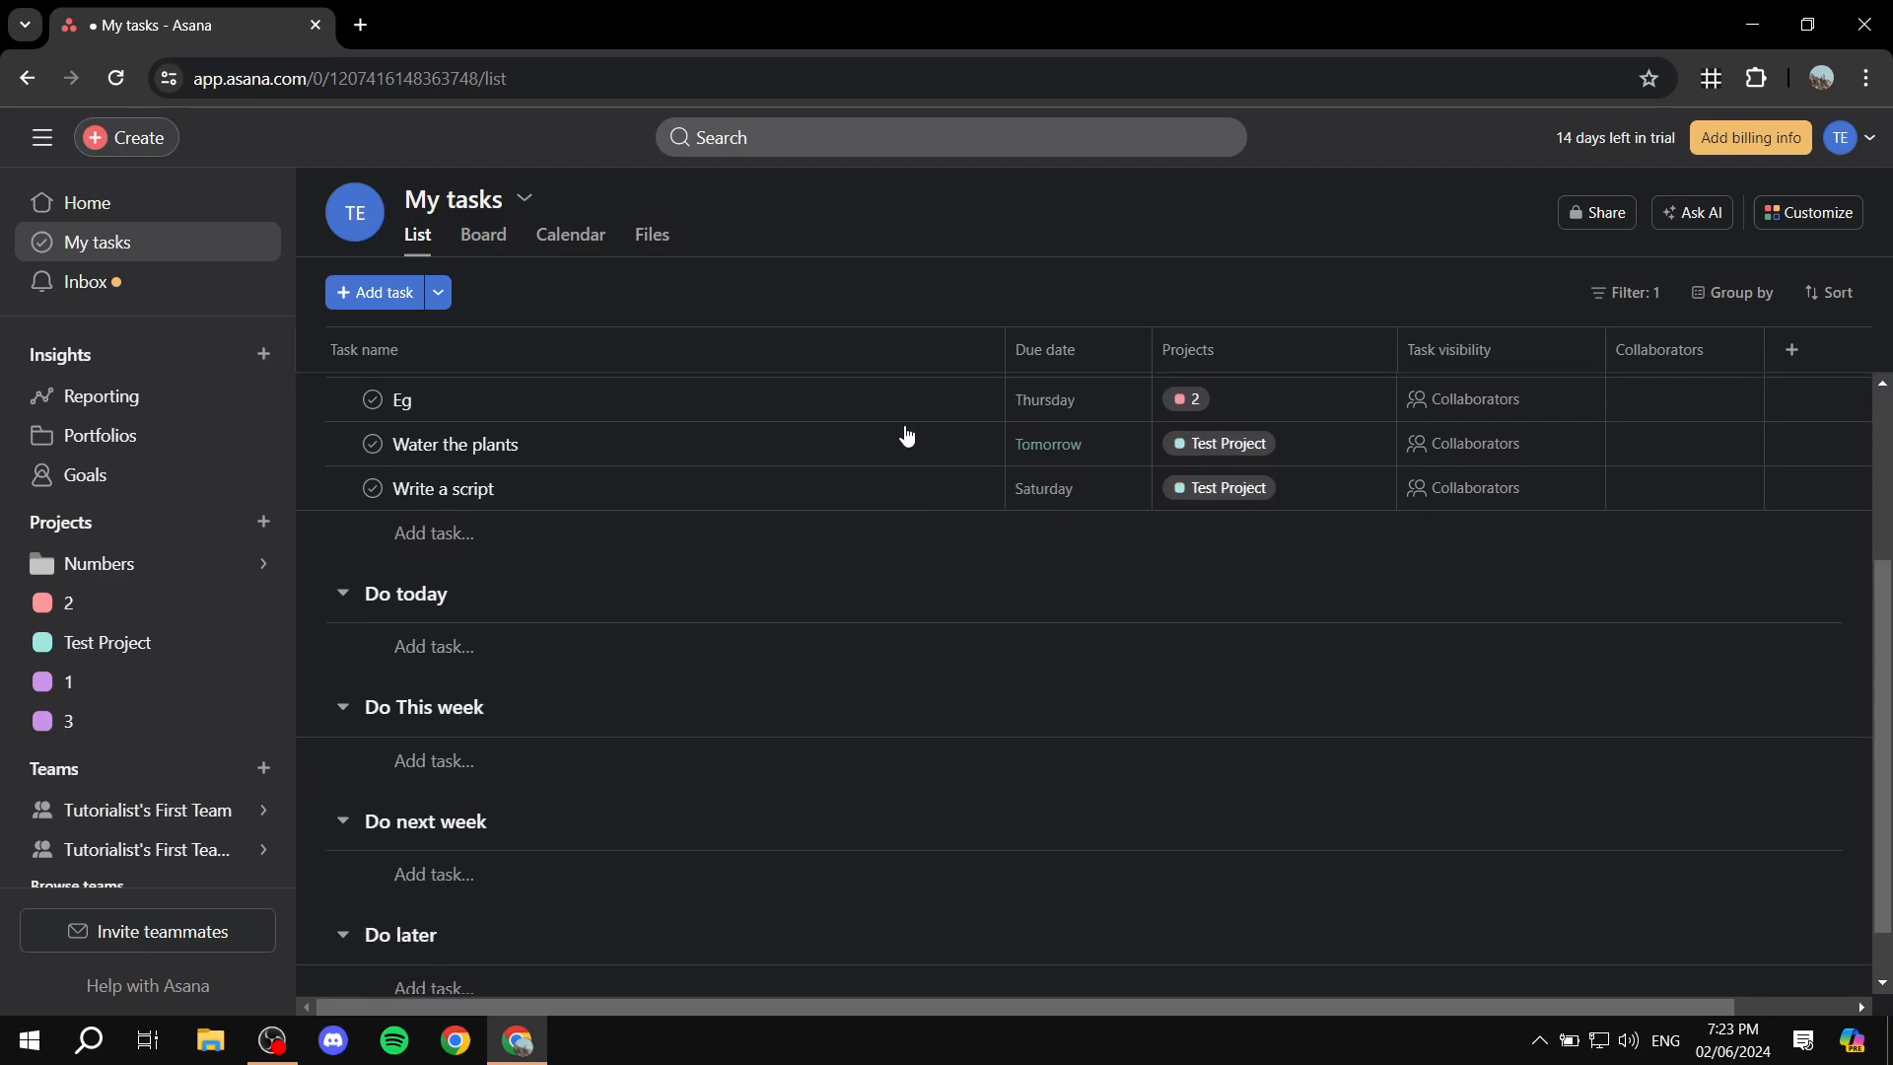
scroll(760, 431, up, 4)
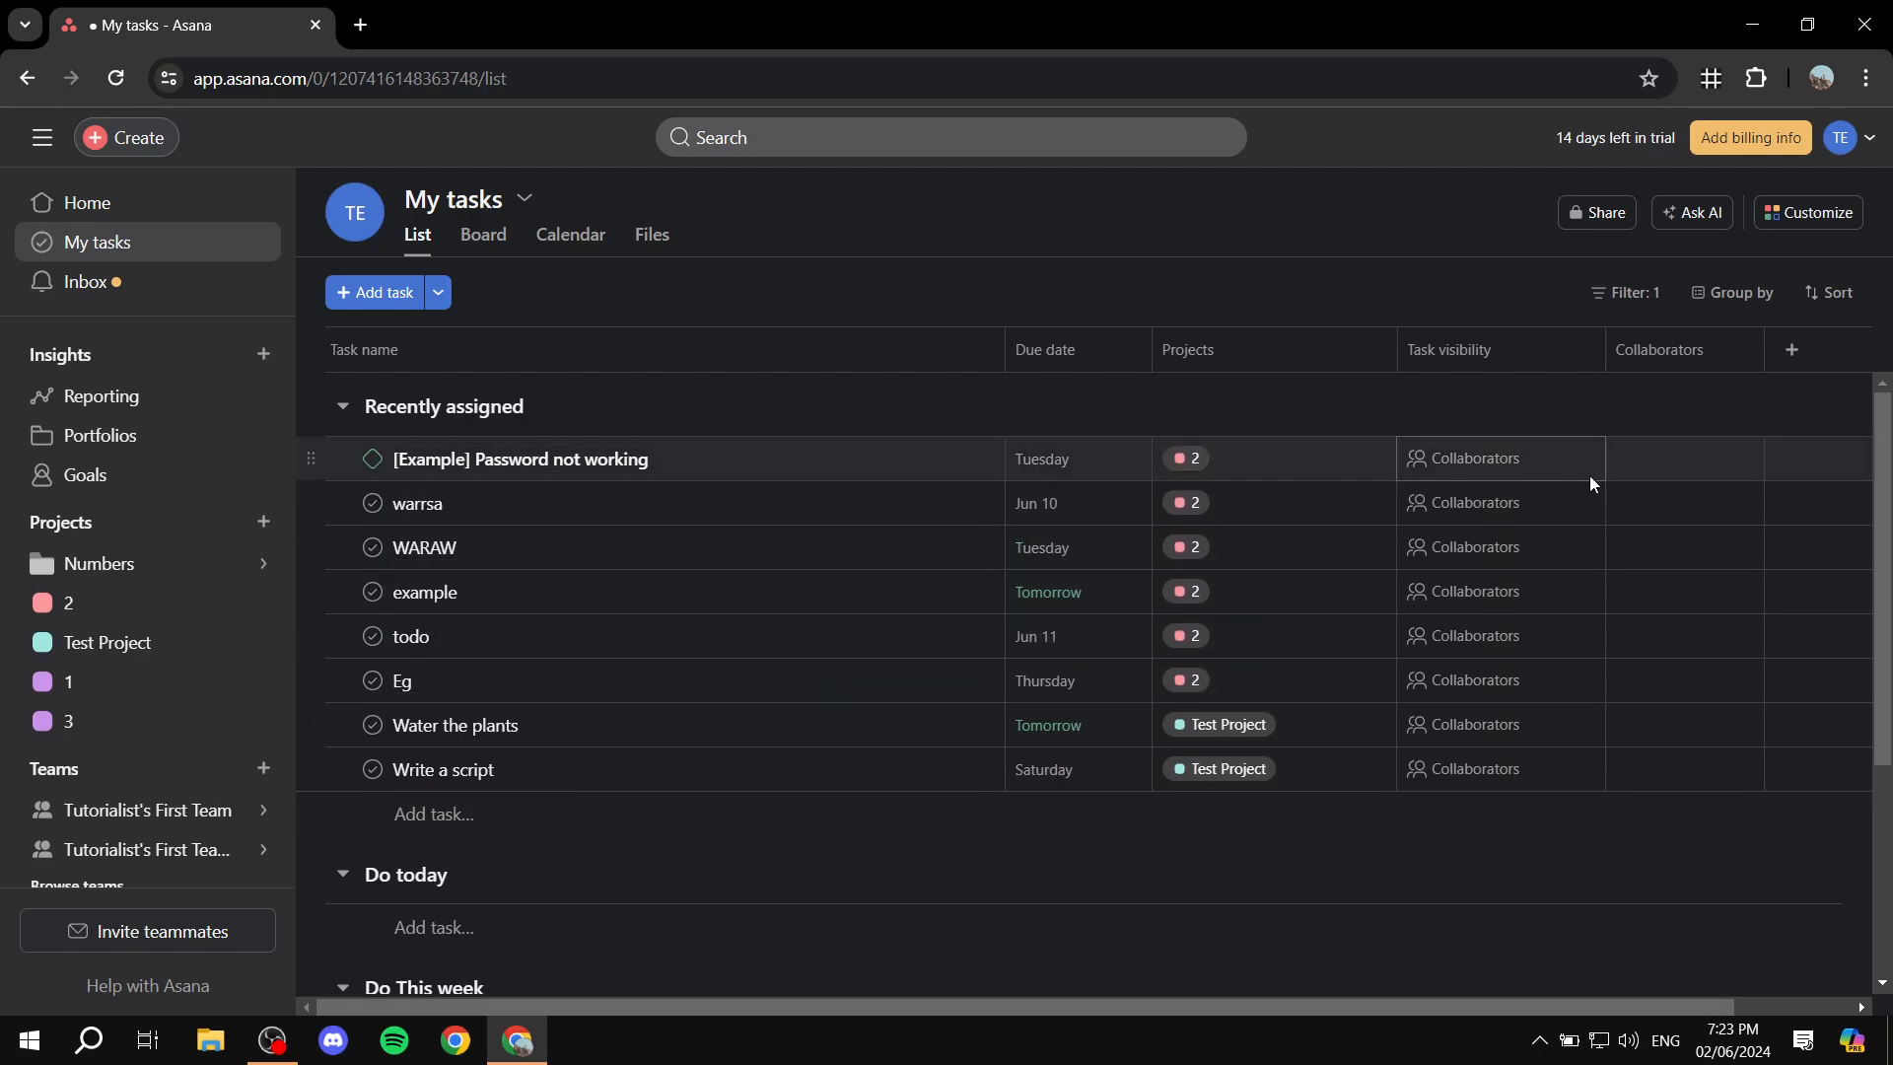
- Add a section named "Important Tasks" and move it between Recently assigned and Do today
scroll(858, 617, down, 3)
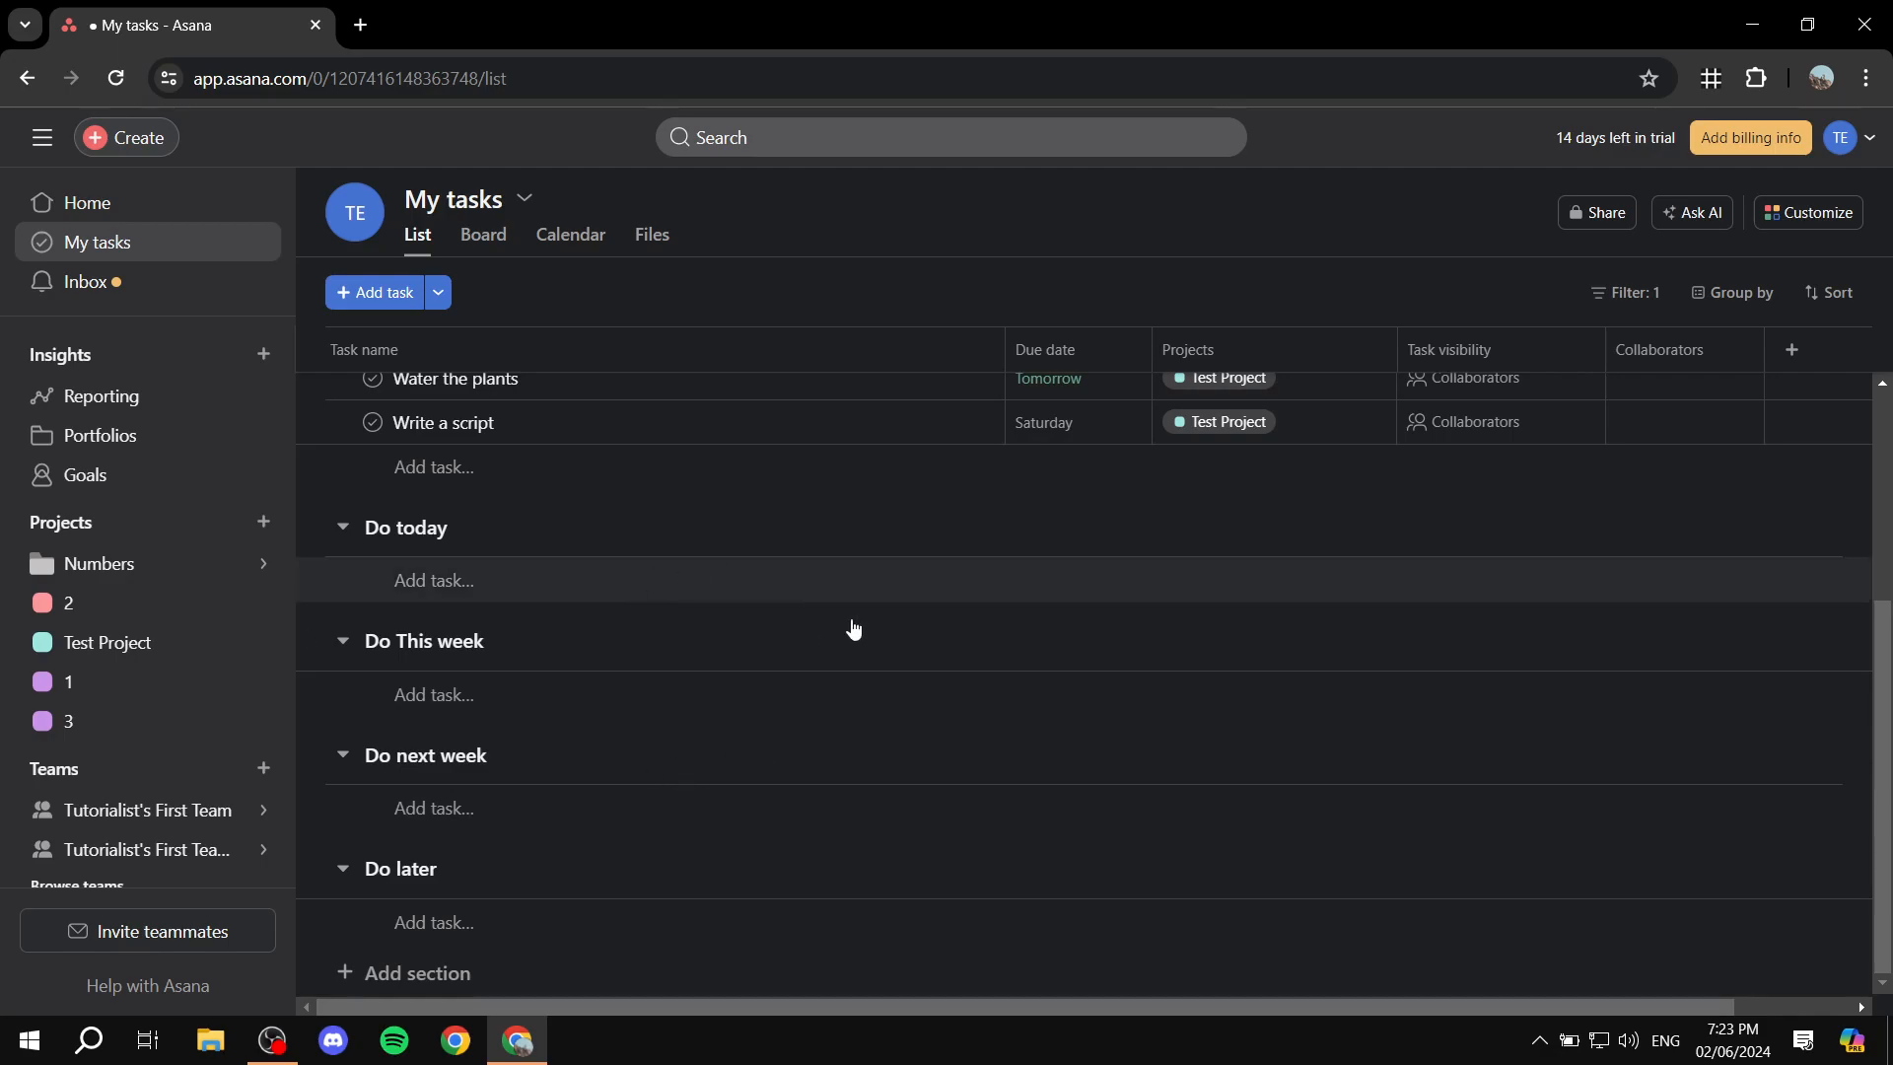
click(519, 983)
text(Im)
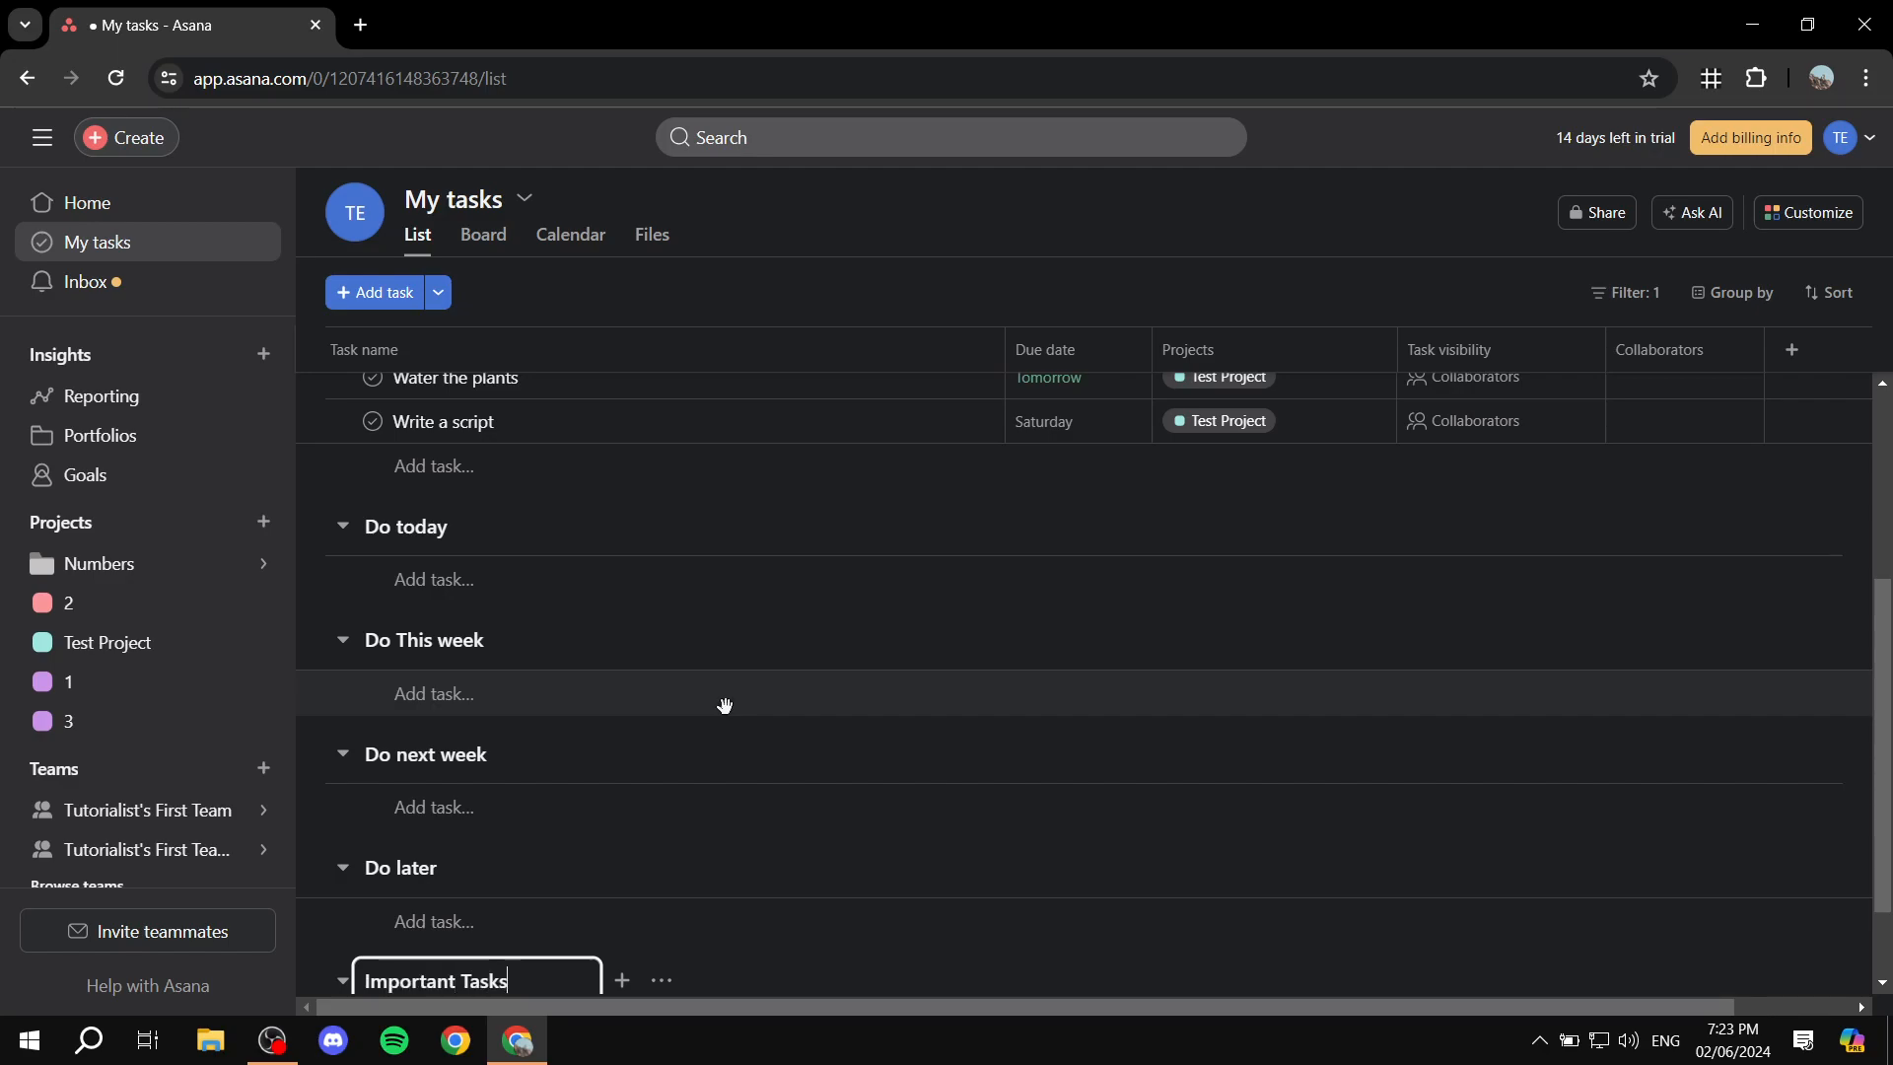
text(portant Tasks)
key(Return)
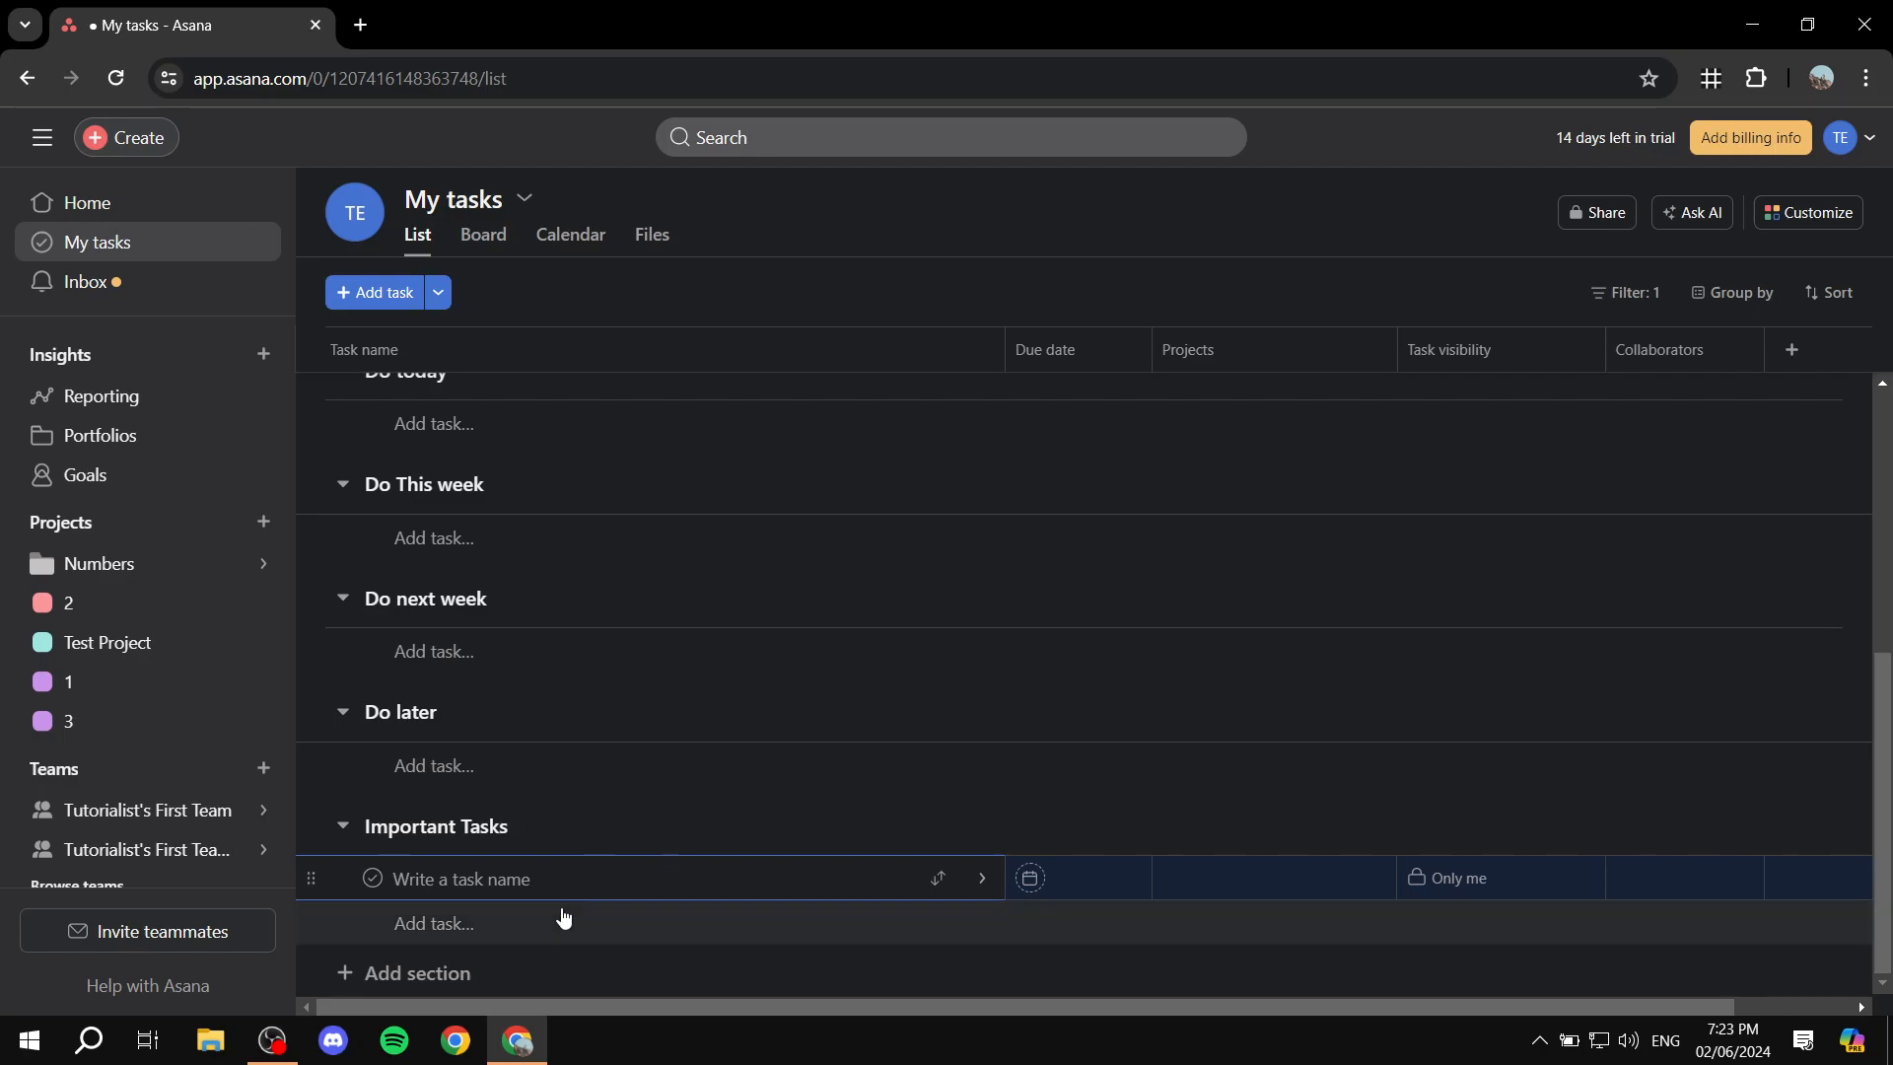
click(314, 828)
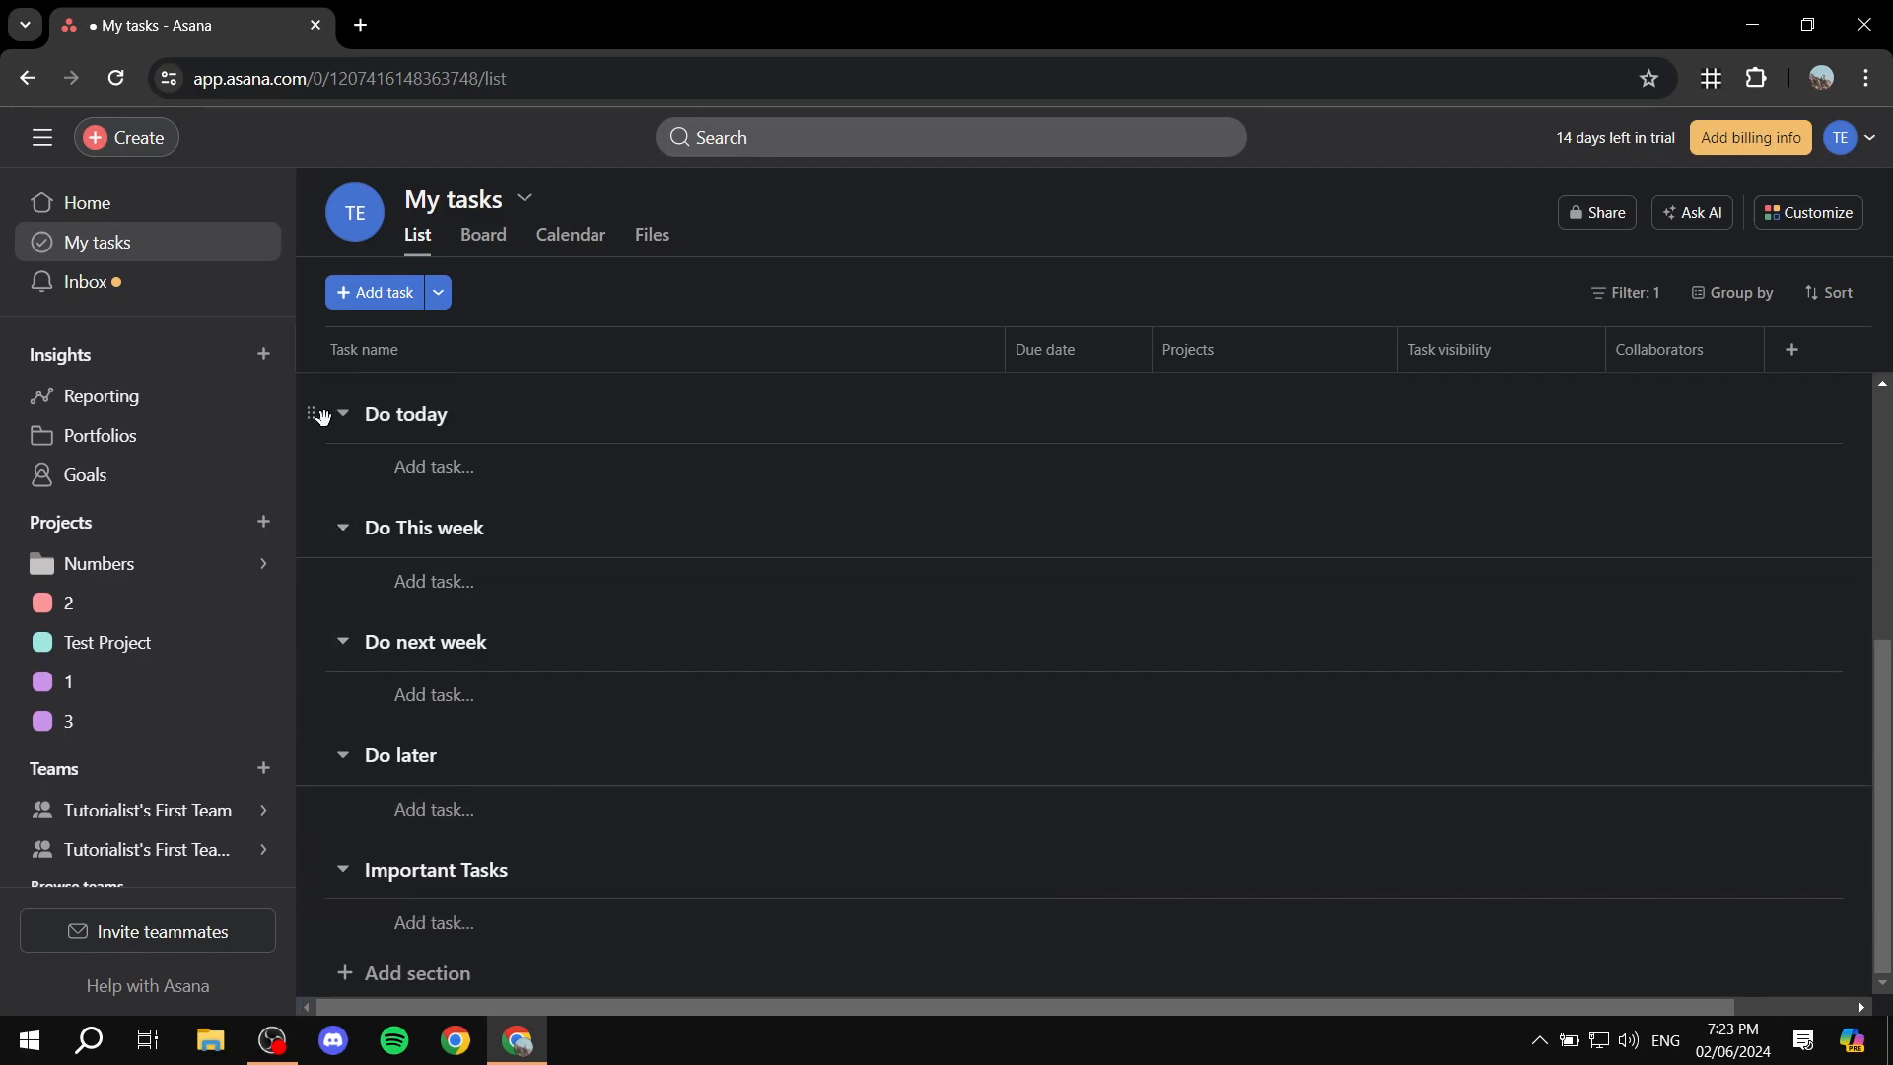
drag(314, 872, 311, 789)
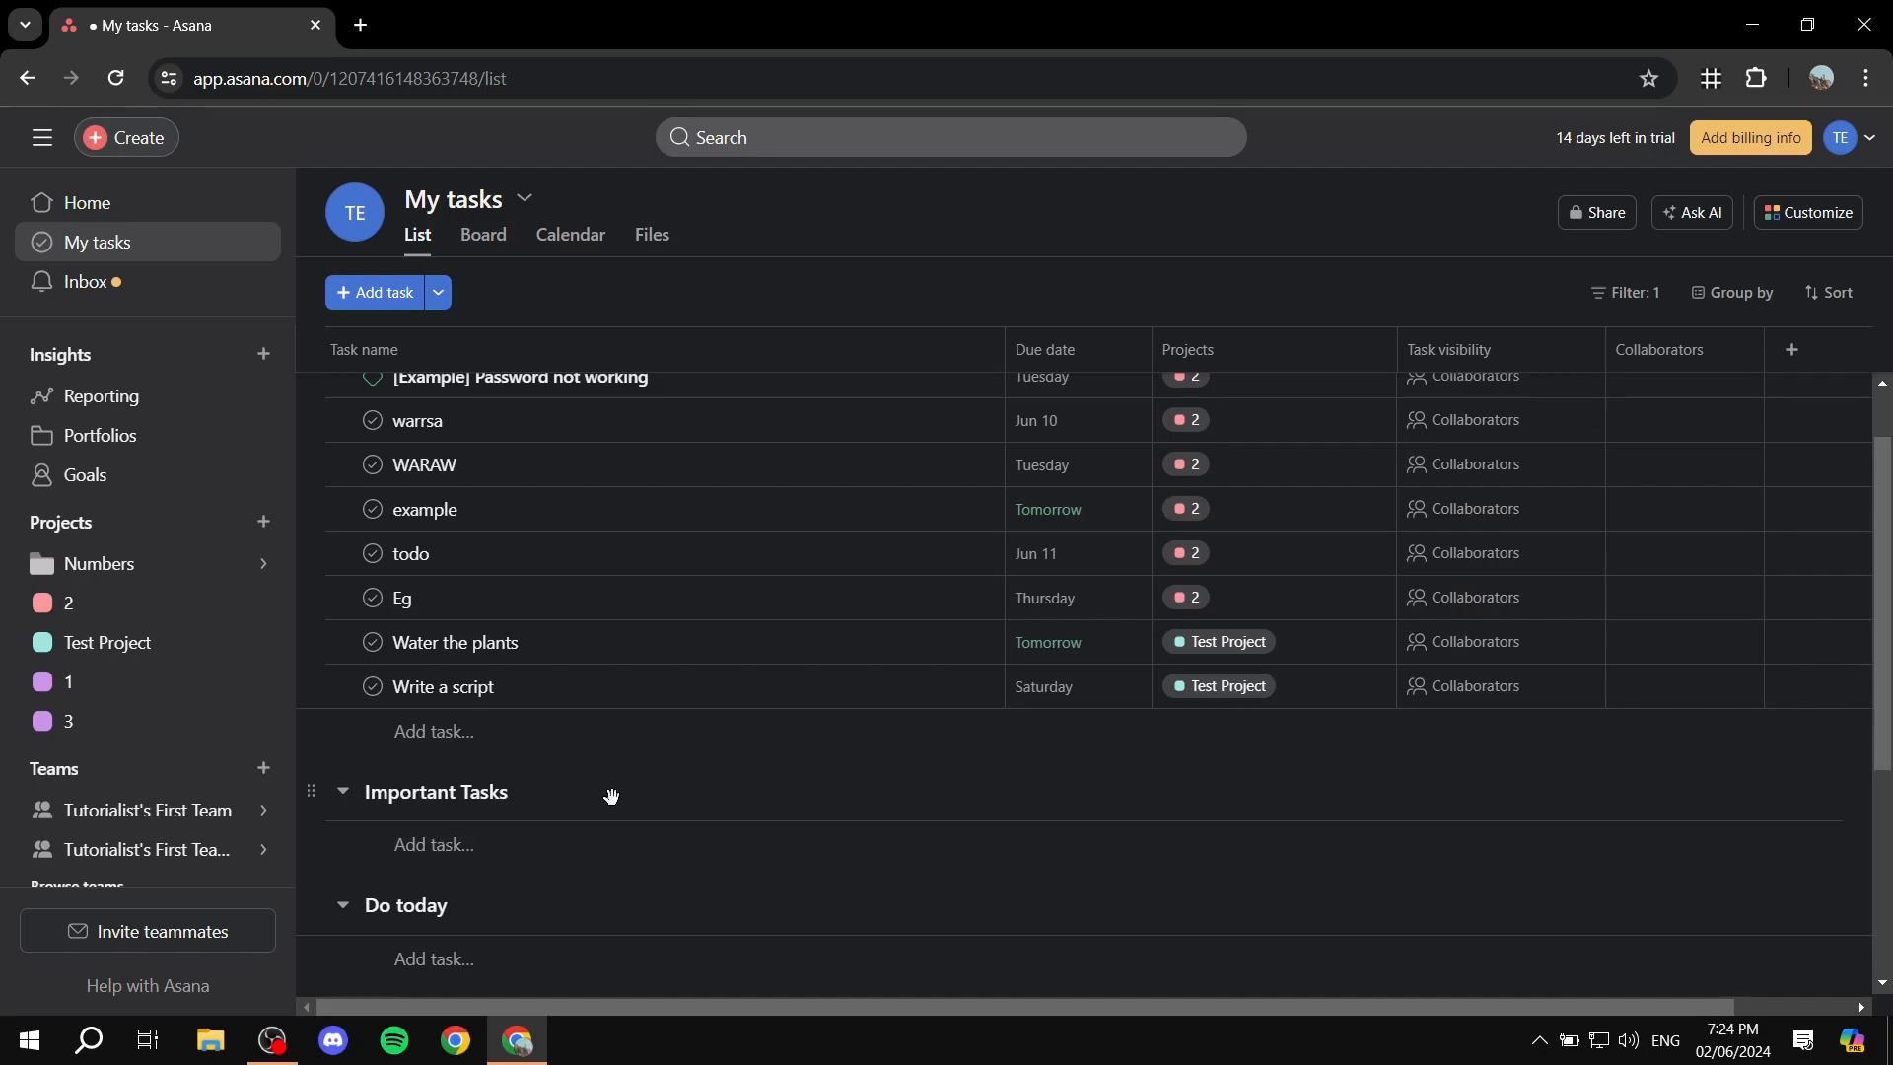
- Delete the Important Tasks section from My tasks
click(569, 790)
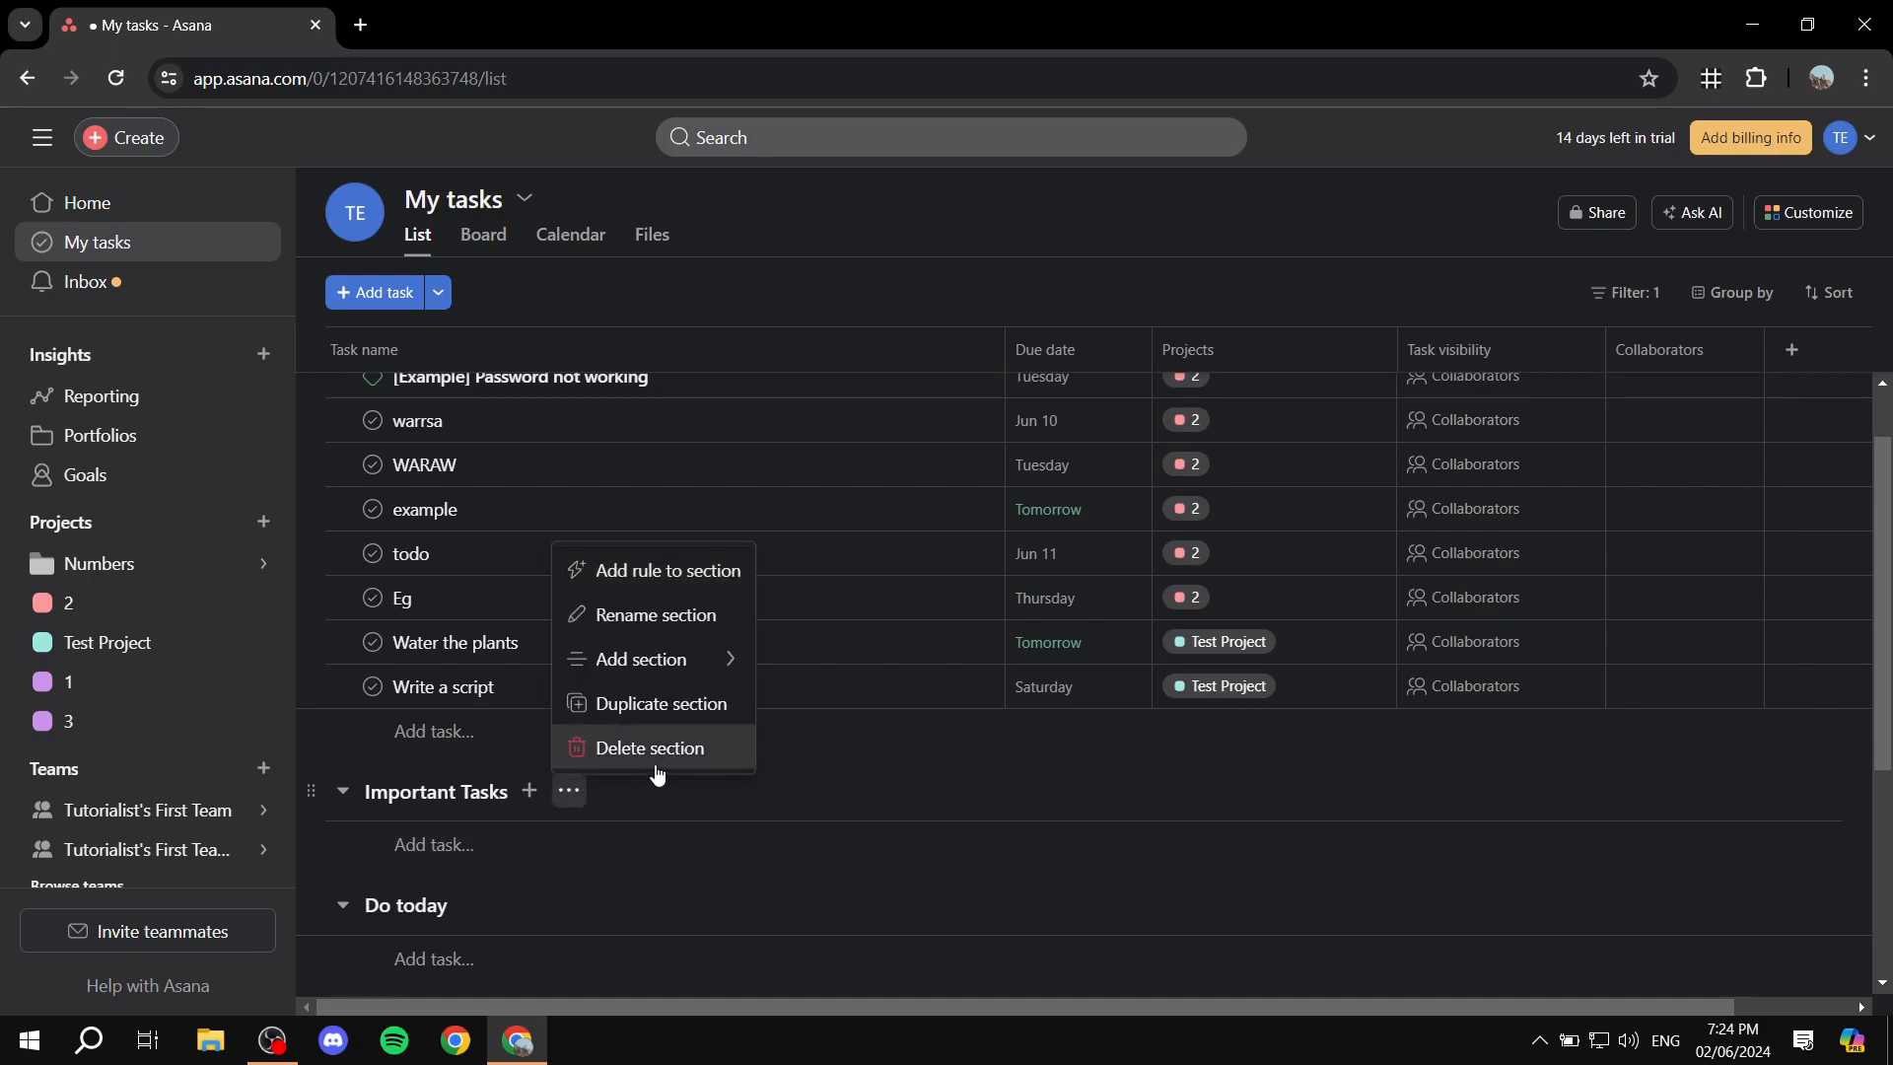
click(655, 767)
scroll(347, 685, up, 1)
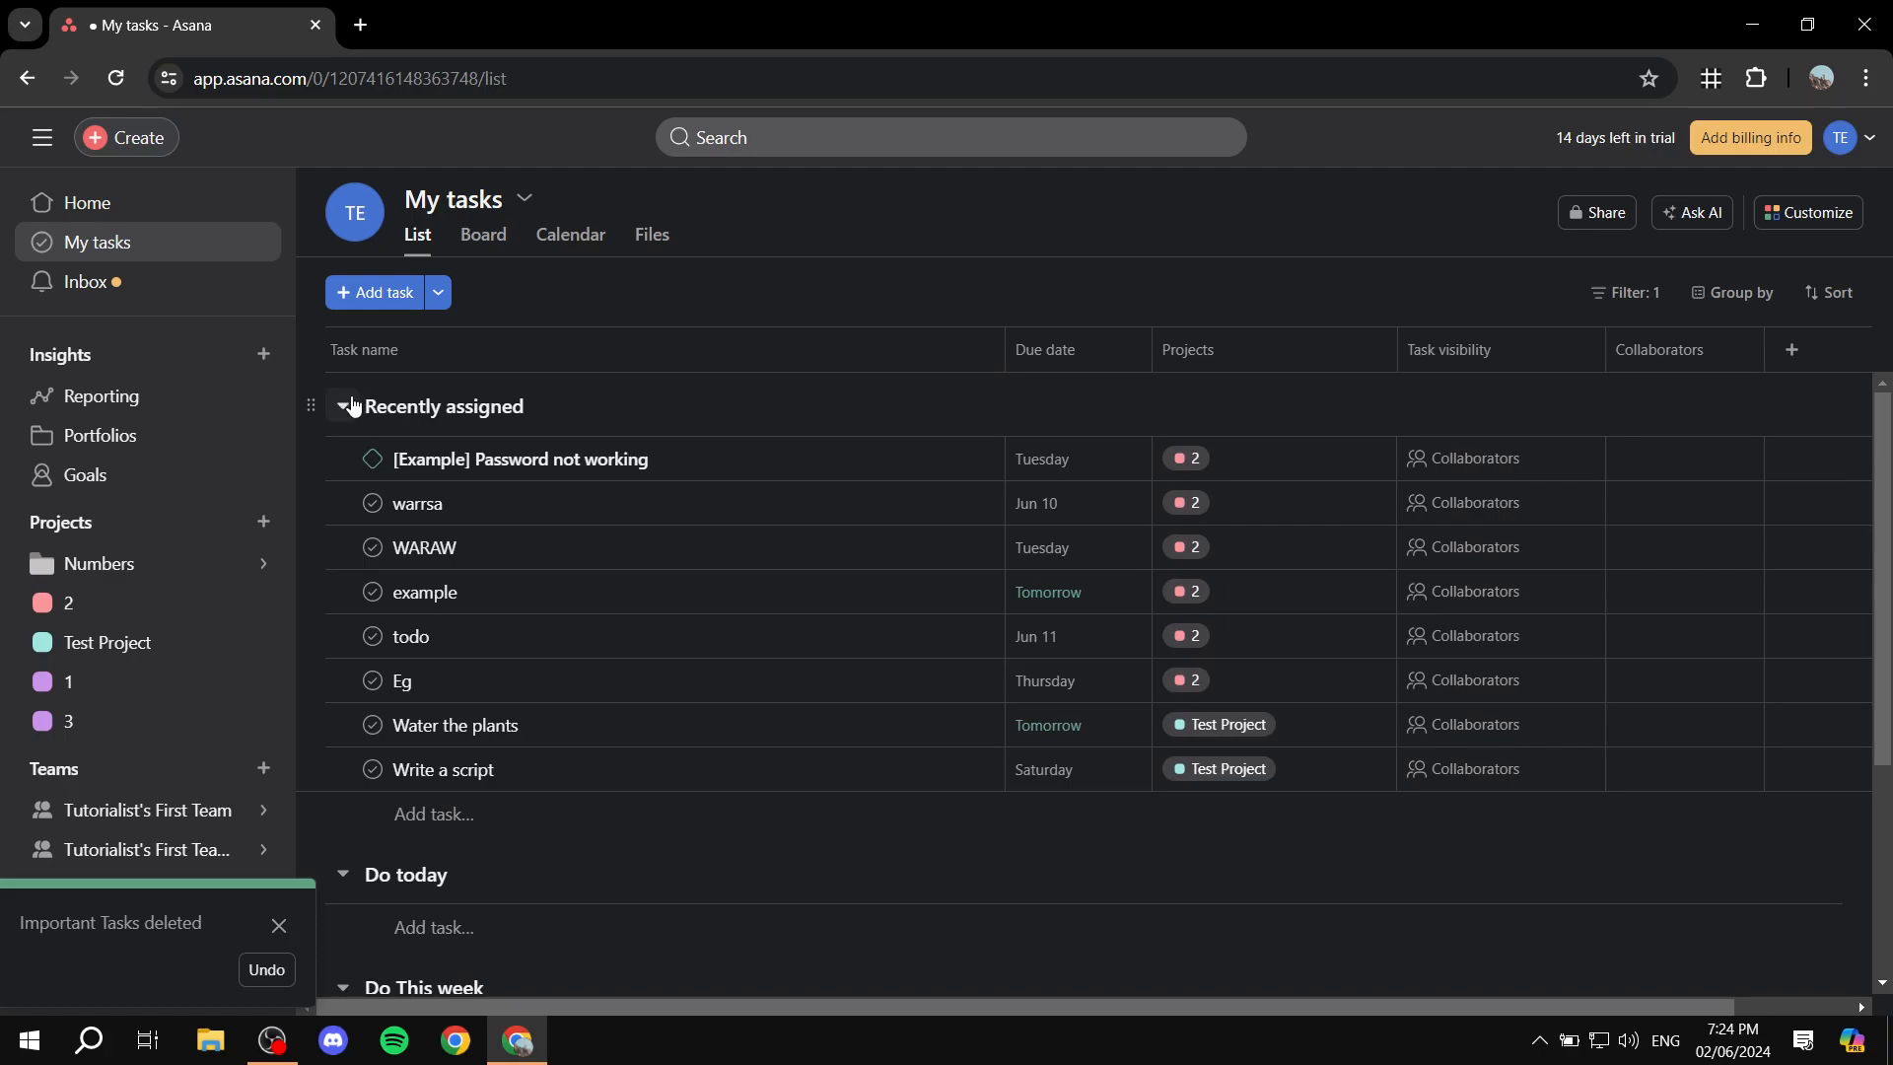
scroll(483, 533, down, 3)
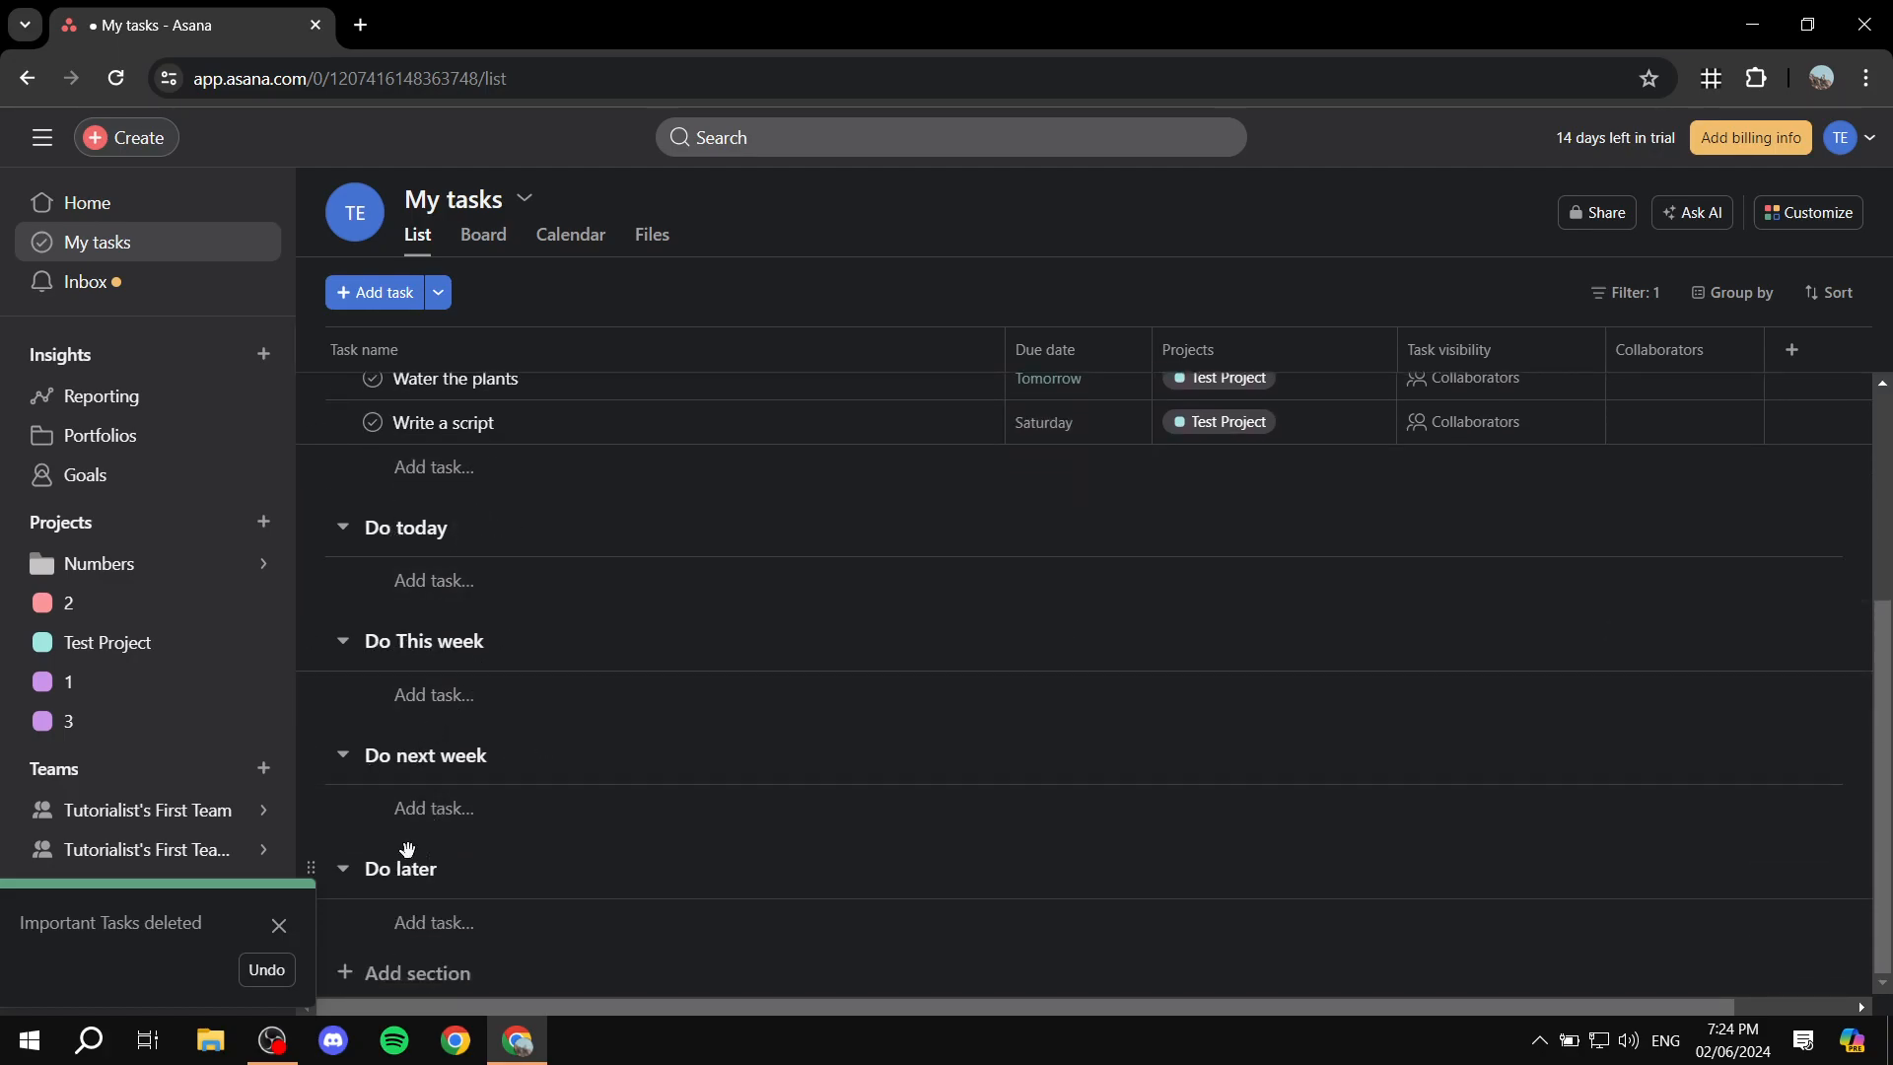
scroll(534, 892, up, 3)
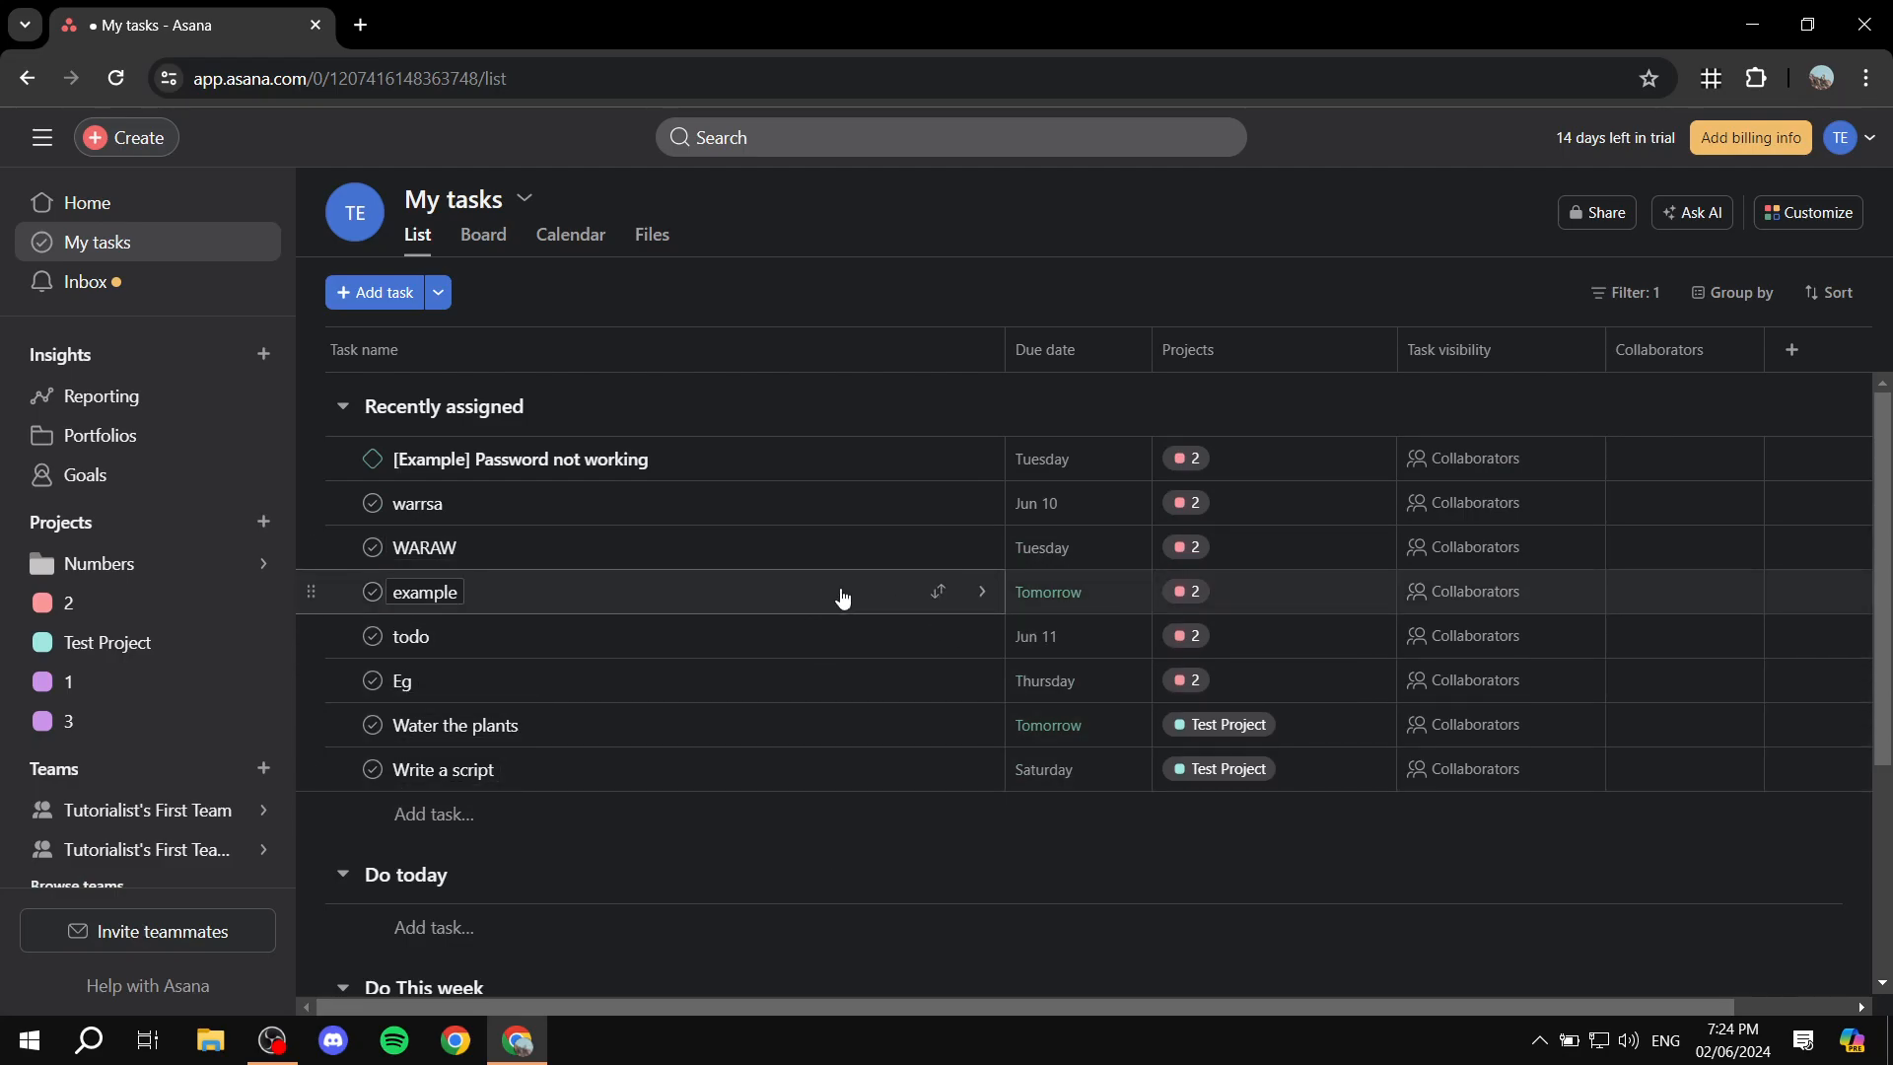
scroll(519, 802, down, 4)
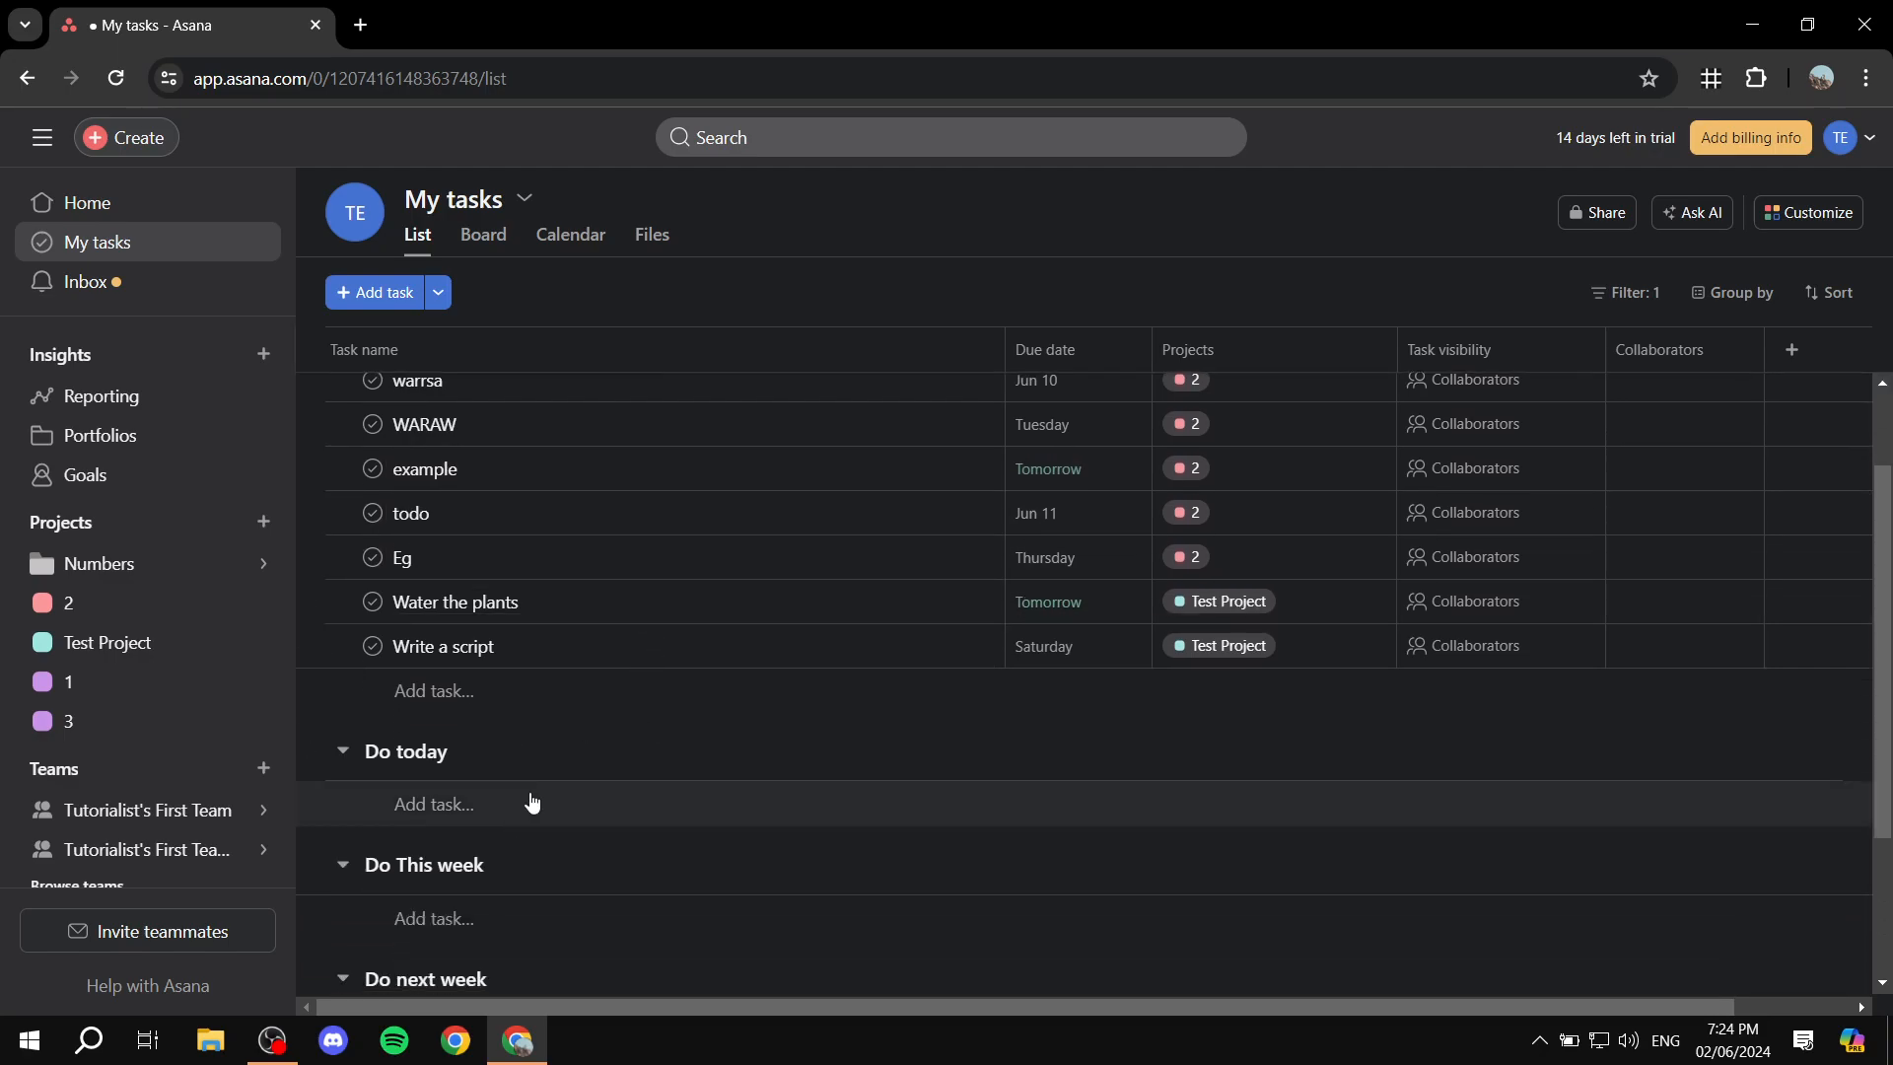
scroll(578, 806, up, 4)
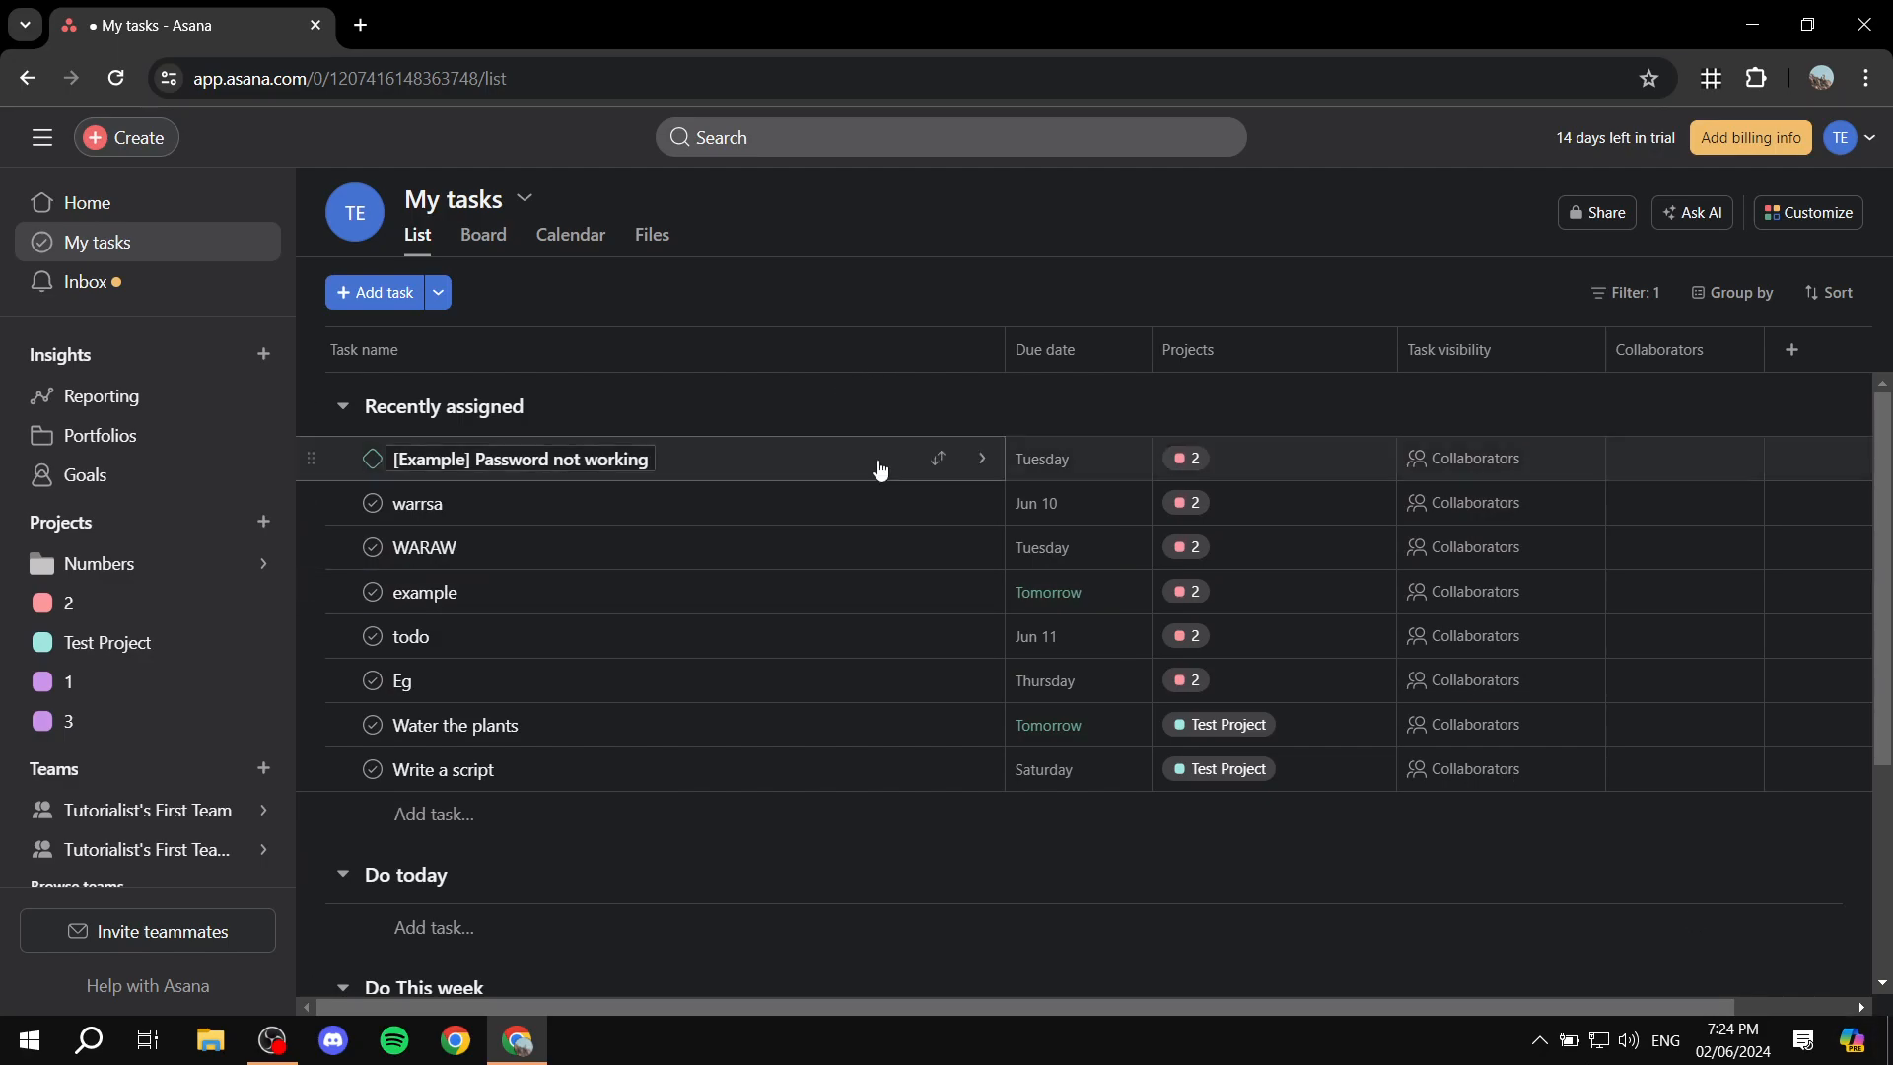
drag(833, 467, 733, 465)
click(732, 463)
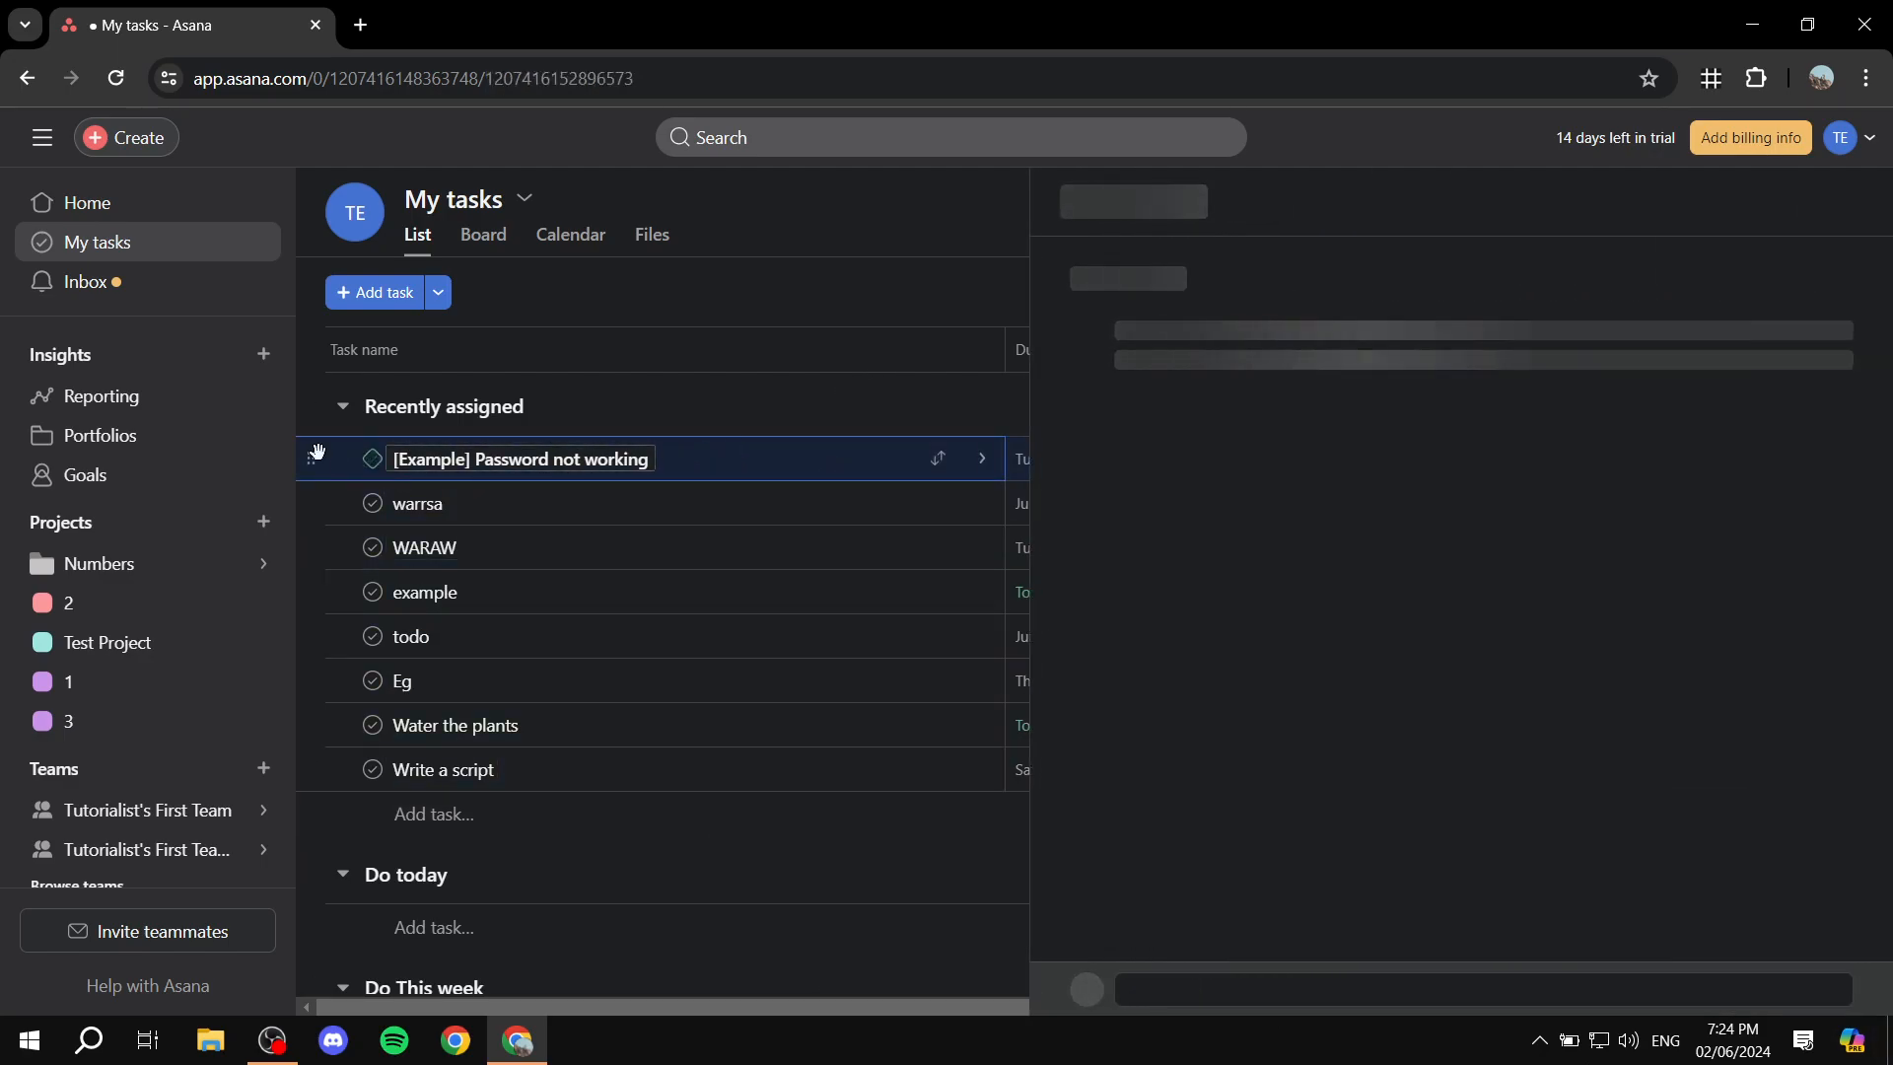
click(1842, 209)
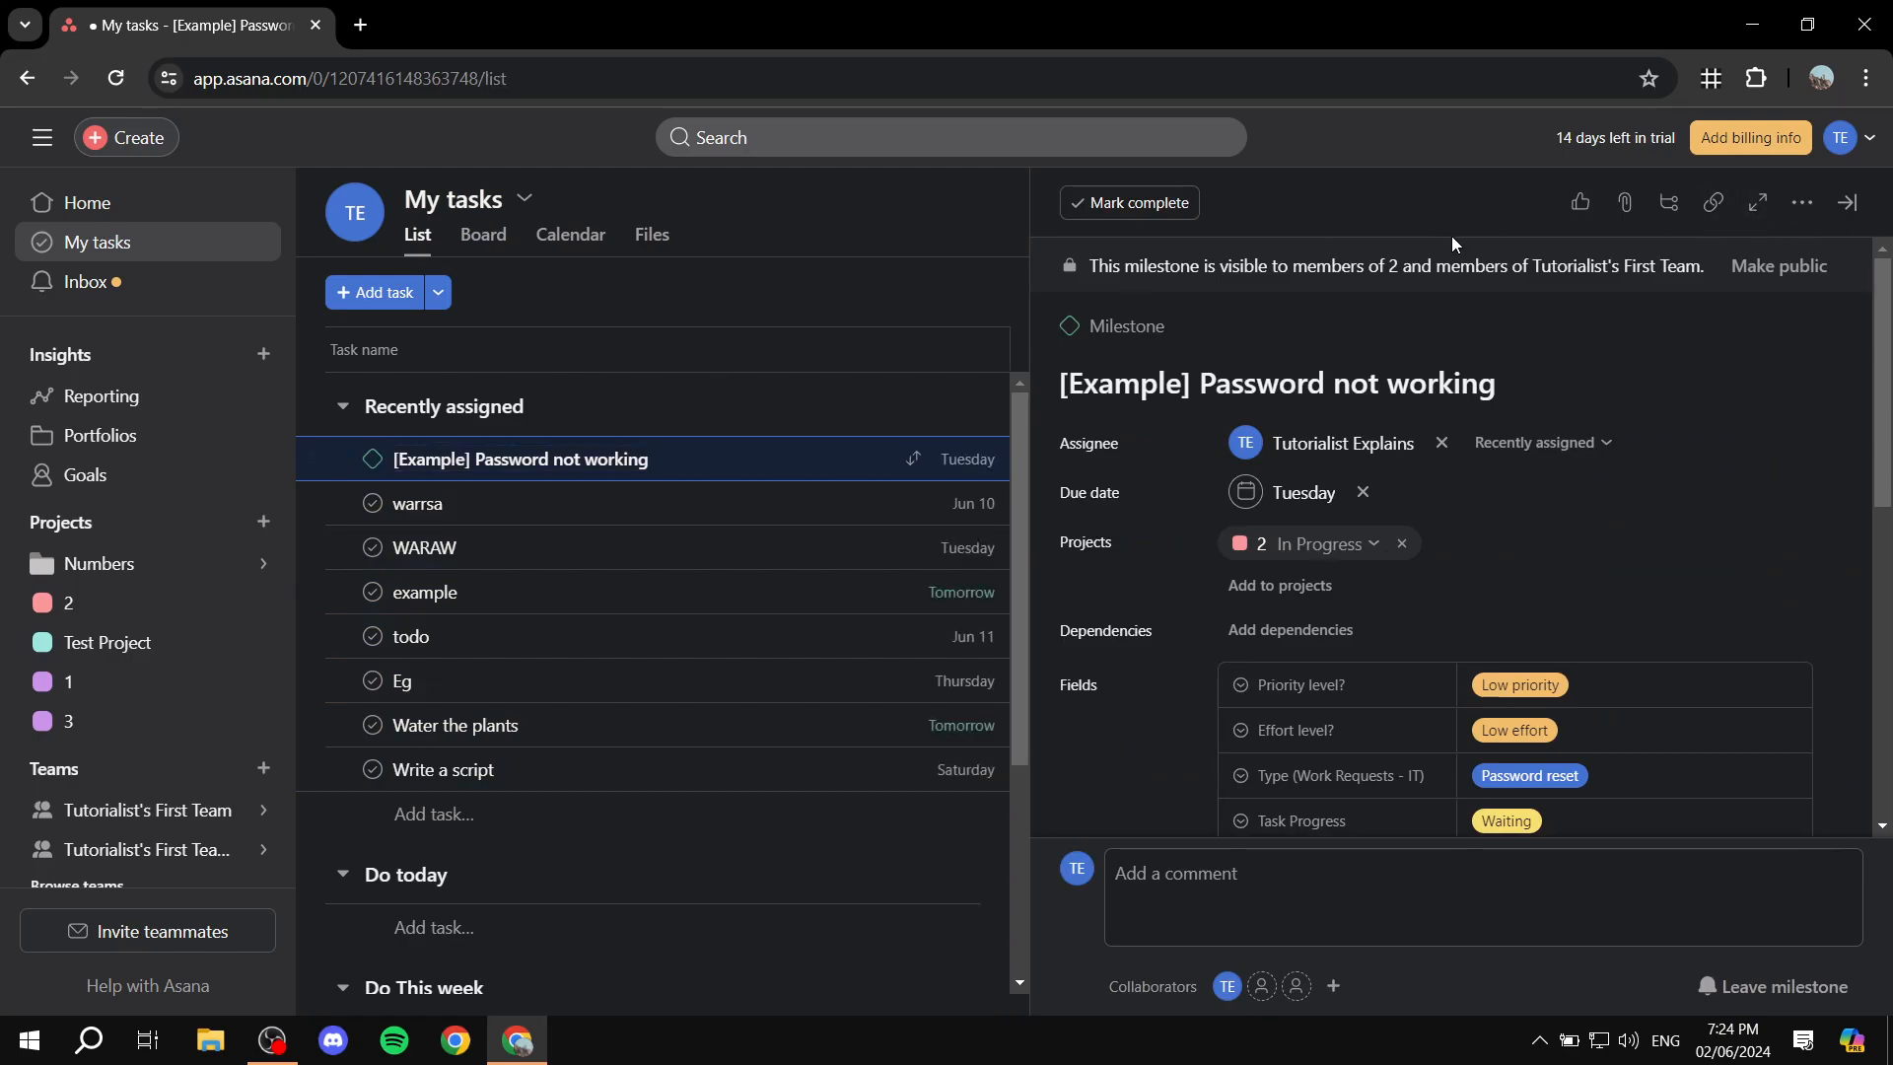
- Move the milestone "[Example] Password not working" from Recently assigned into the Do This week section
drag(316, 454, 336, 772)
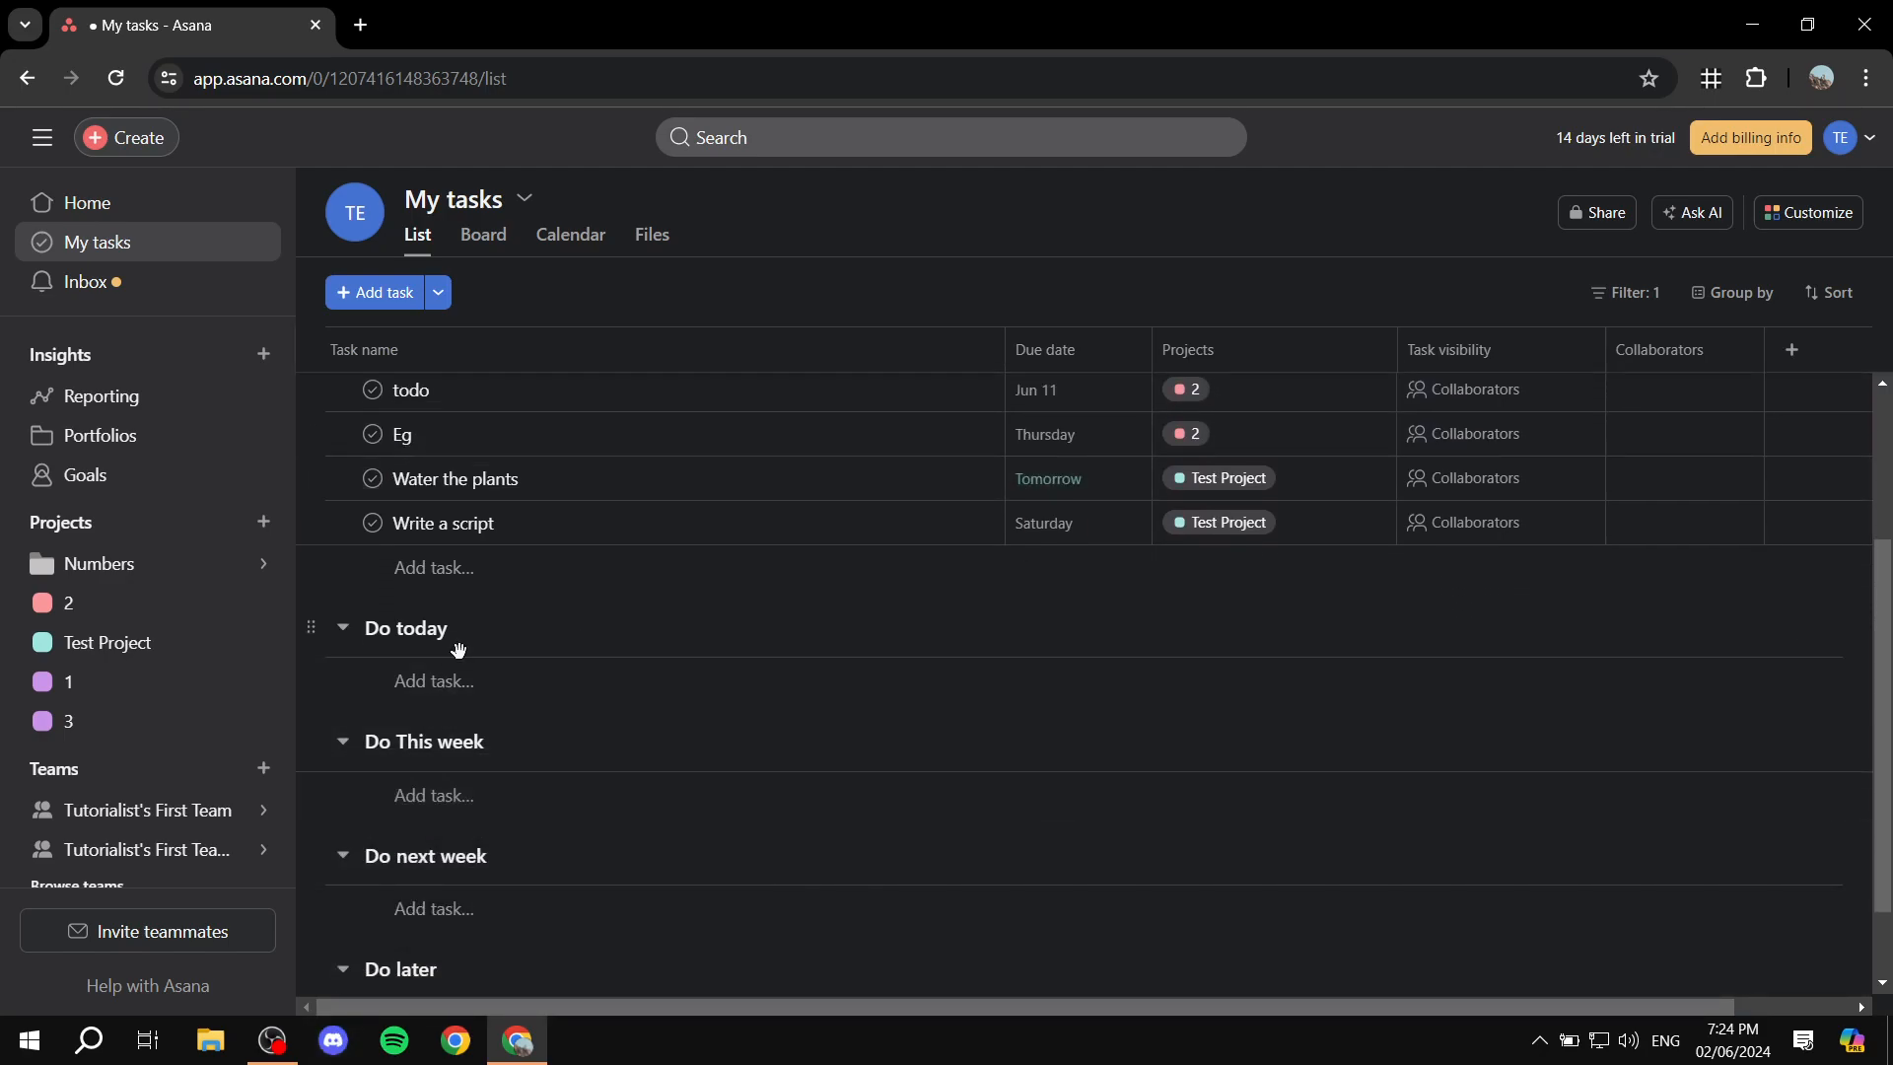
scroll(375, 641, up, 3)
drag(310, 454, 449, 757)
- Move the WARAW task from Recently assigned into the Do This week section
scroll(591, 621, up, 3)
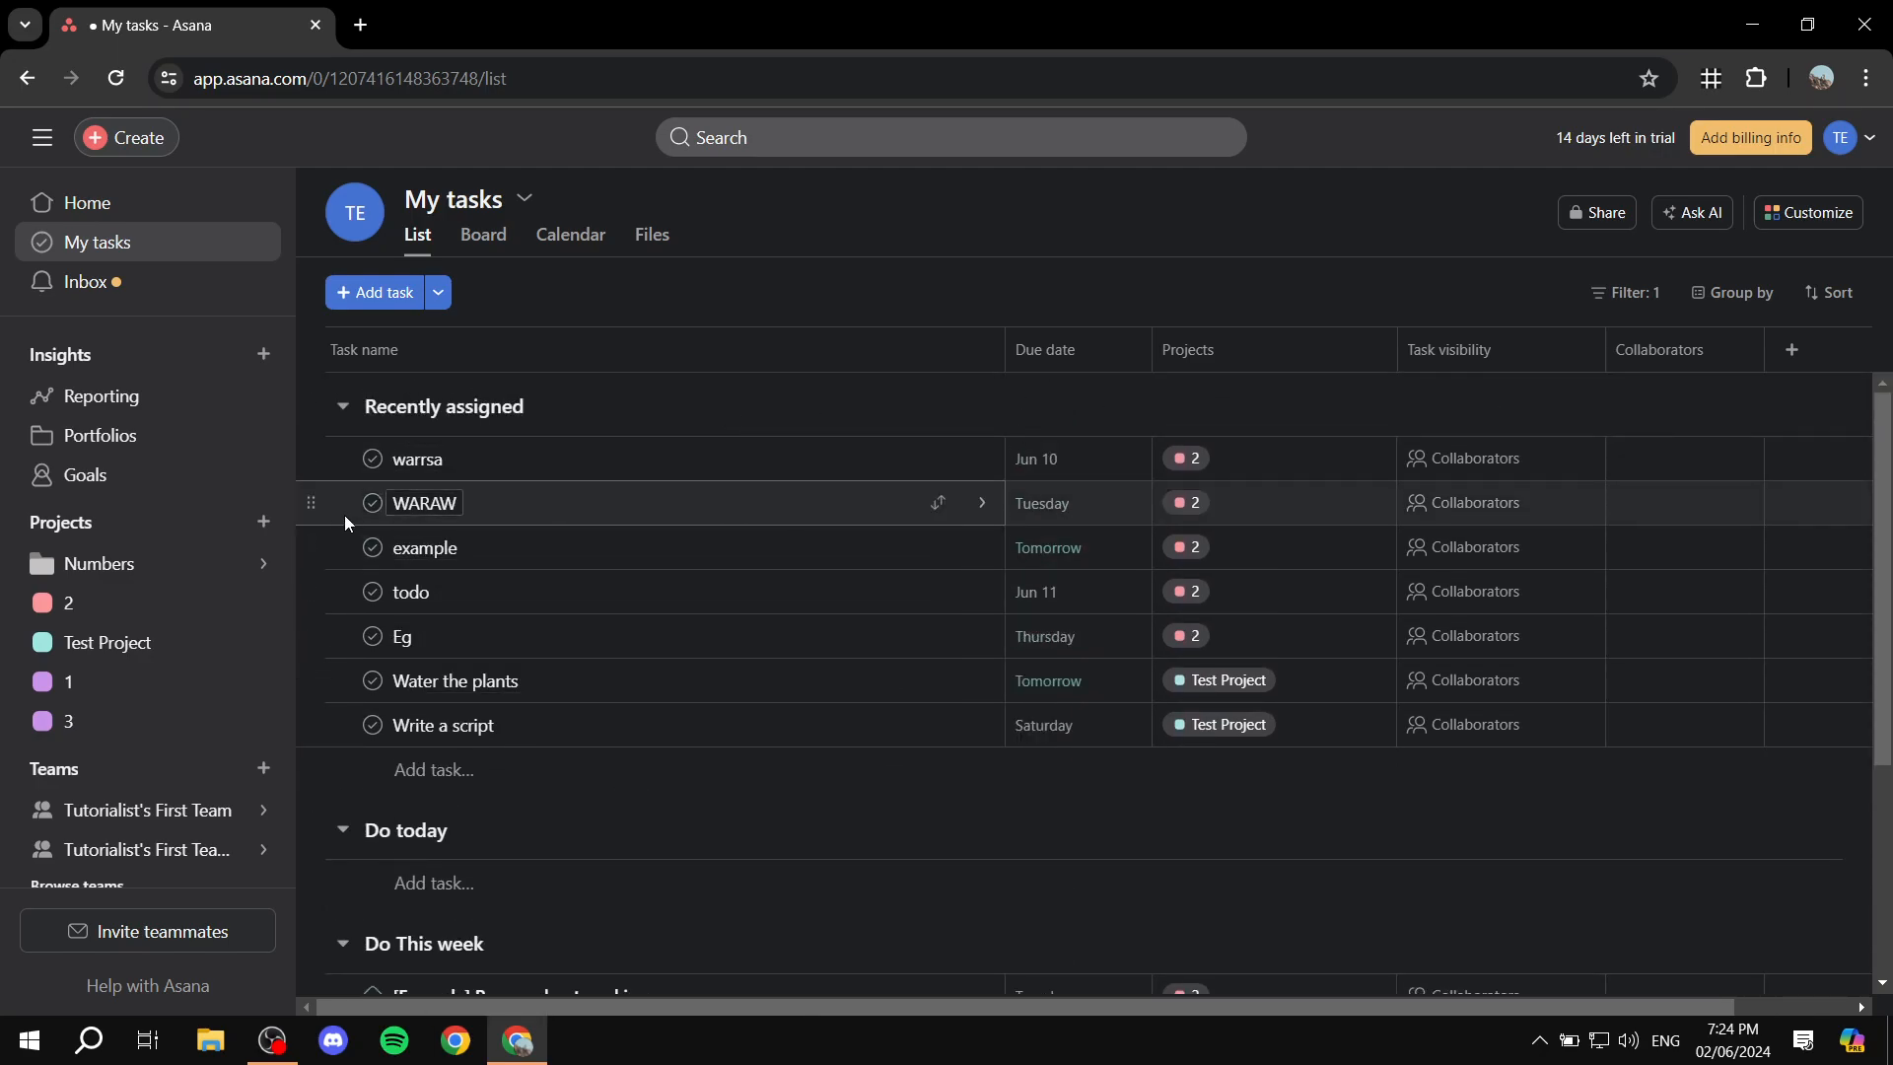
drag(303, 503, 355, 868)
scroll(484, 582, up, 1)
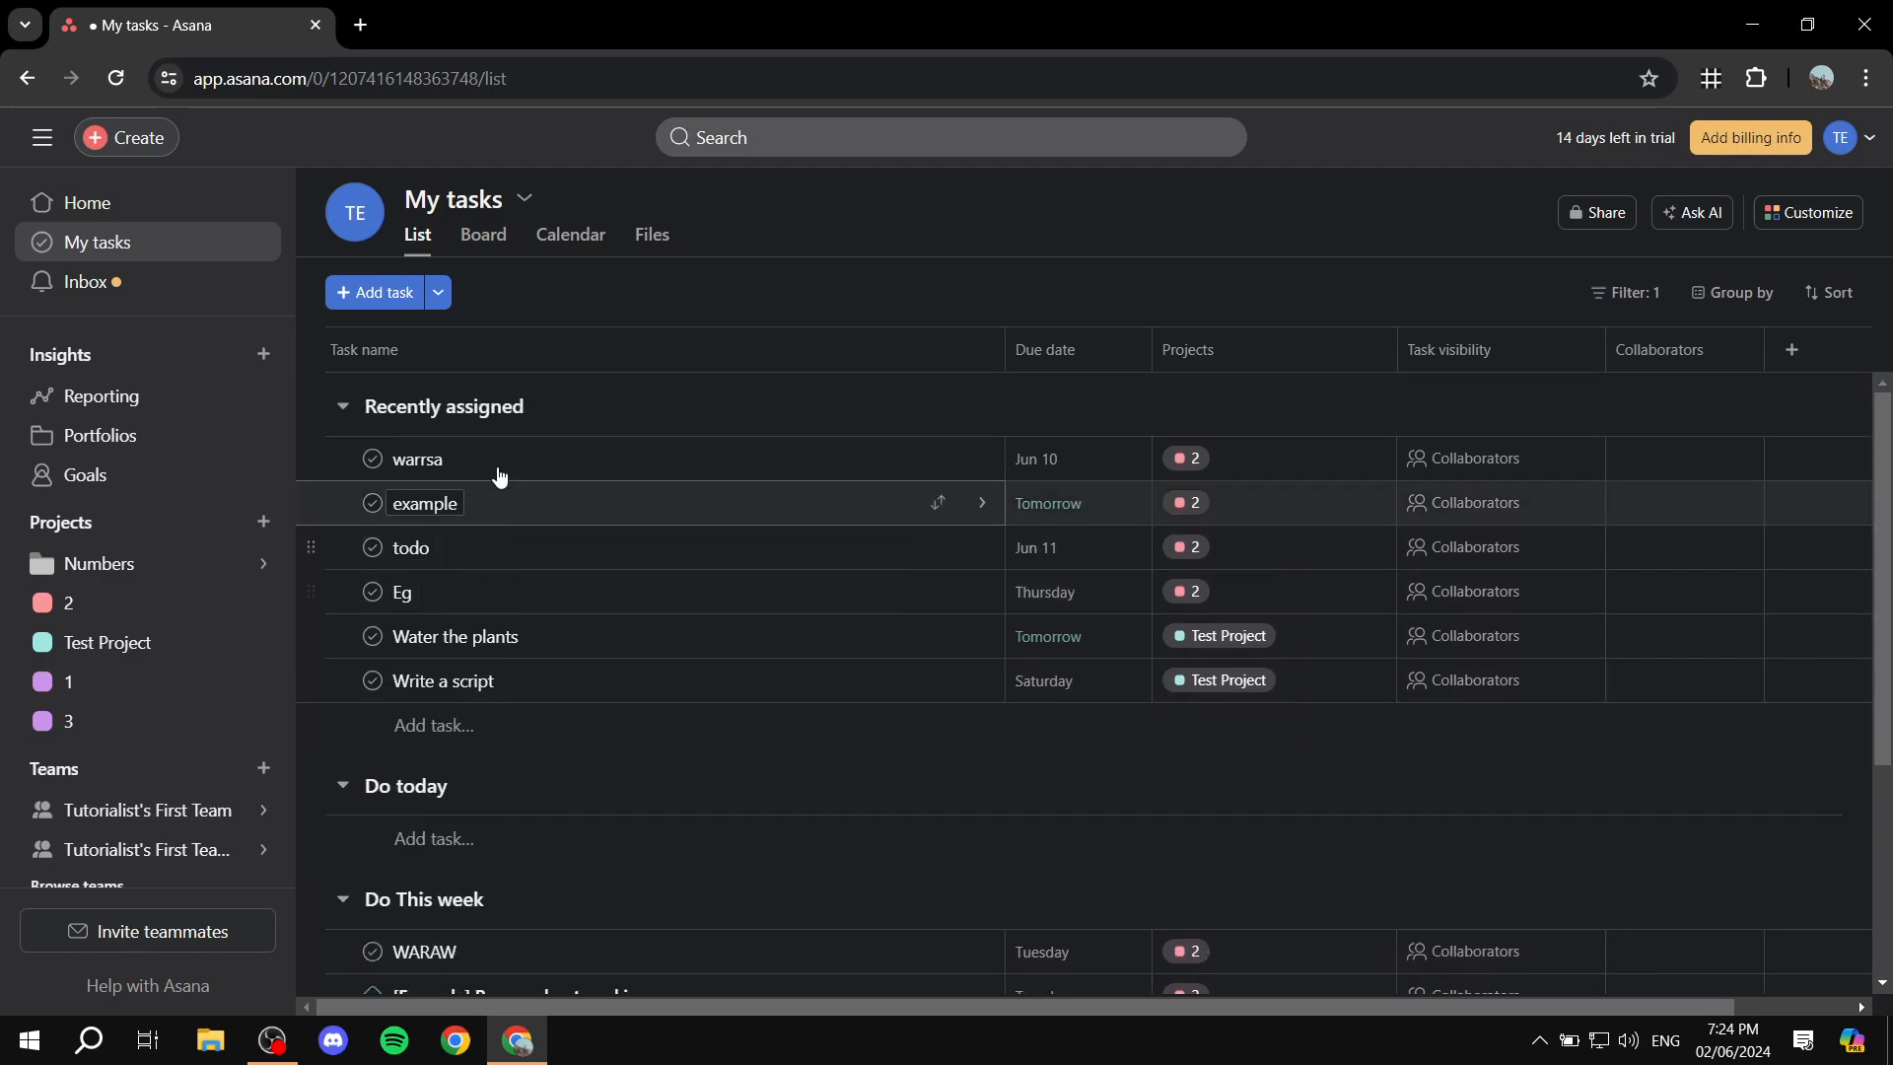
scroll(513, 641, down, 4)
scroll(547, 592, up, 4)
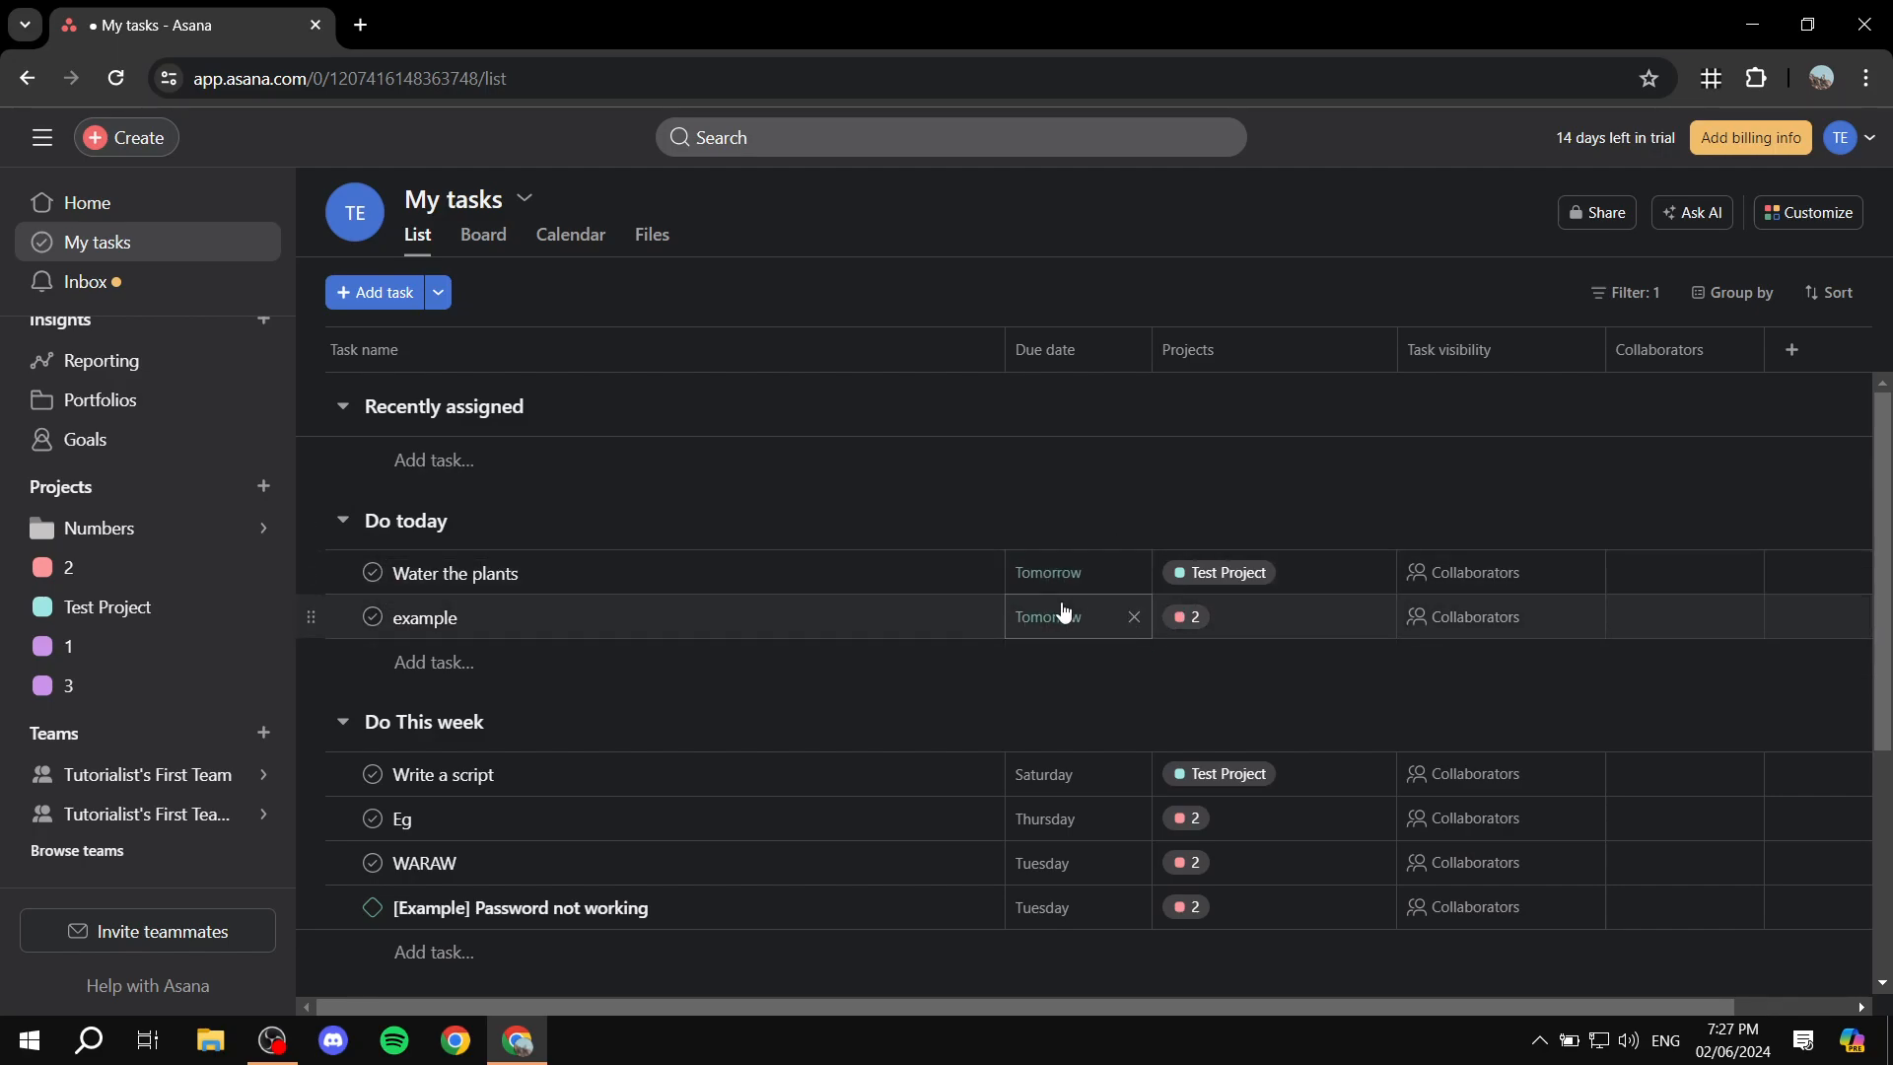
scroll(1057, 616, down, 1)
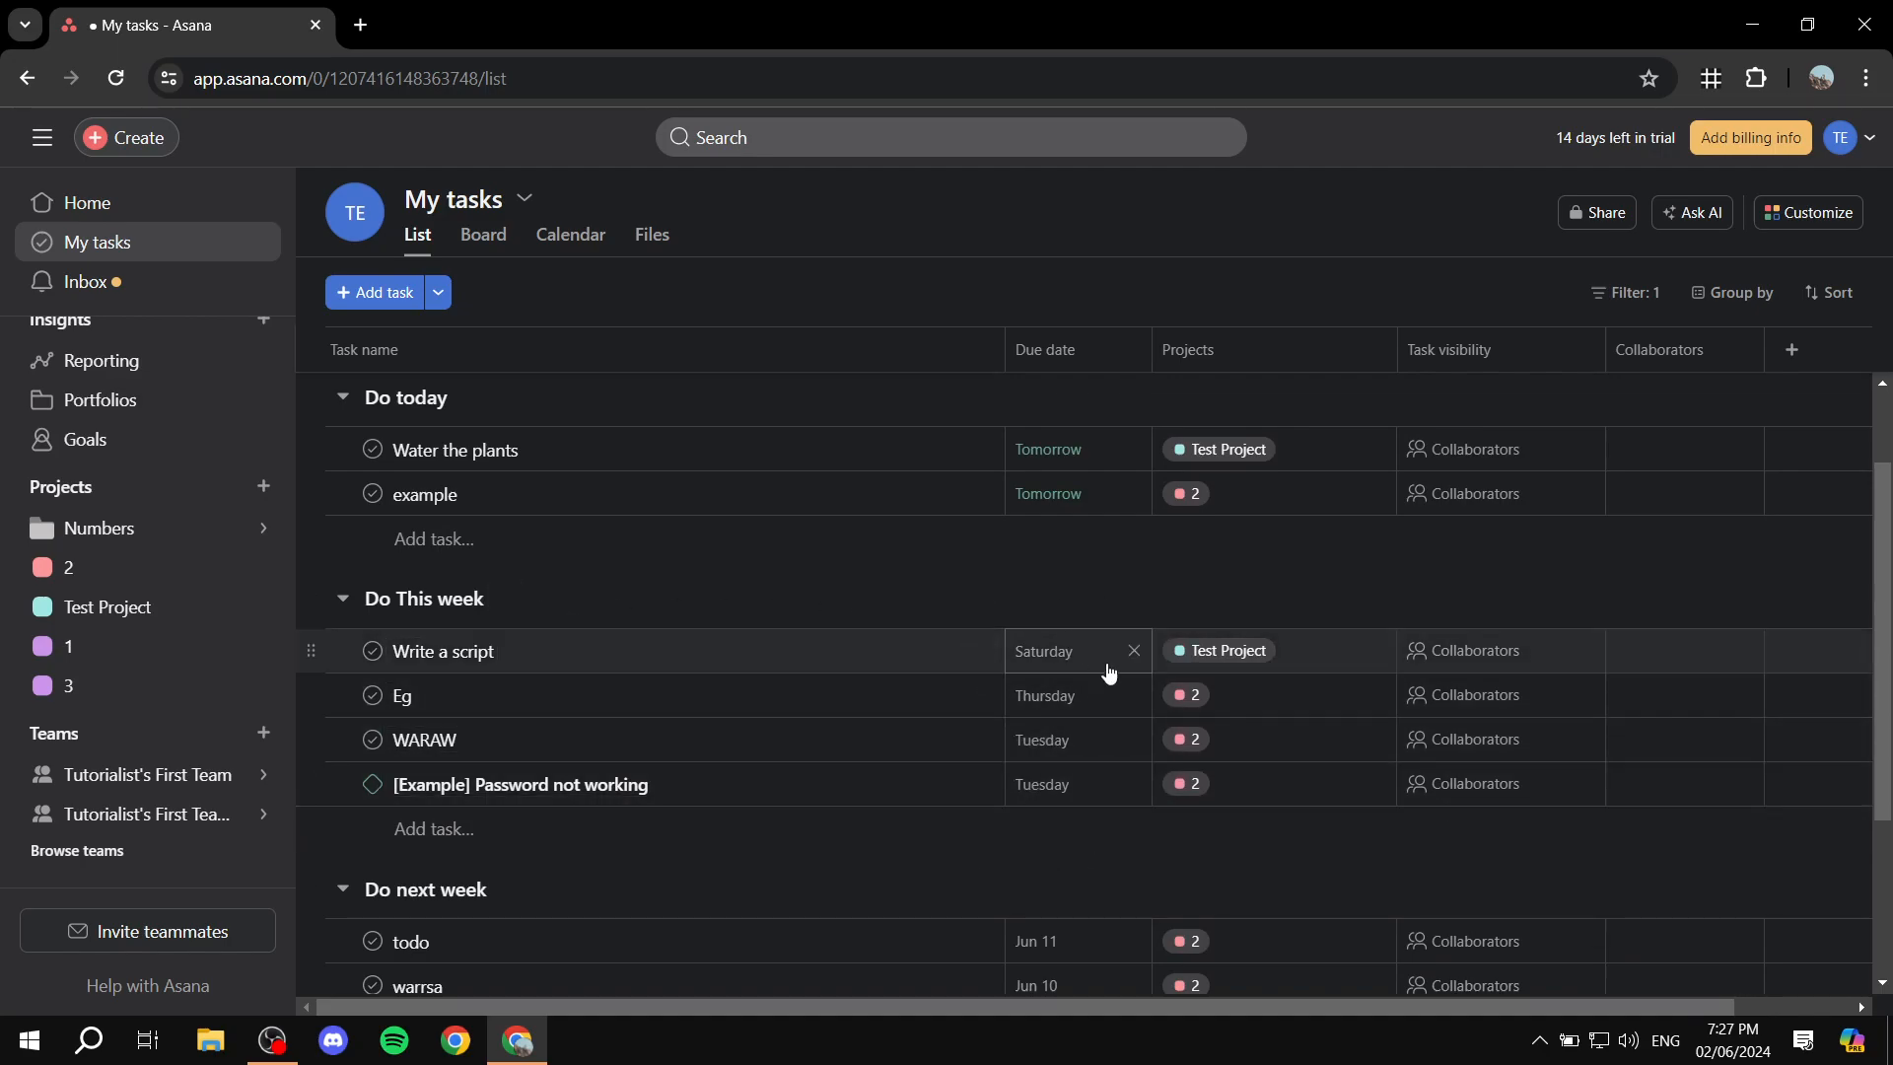
scroll(1053, 698, down, 3)
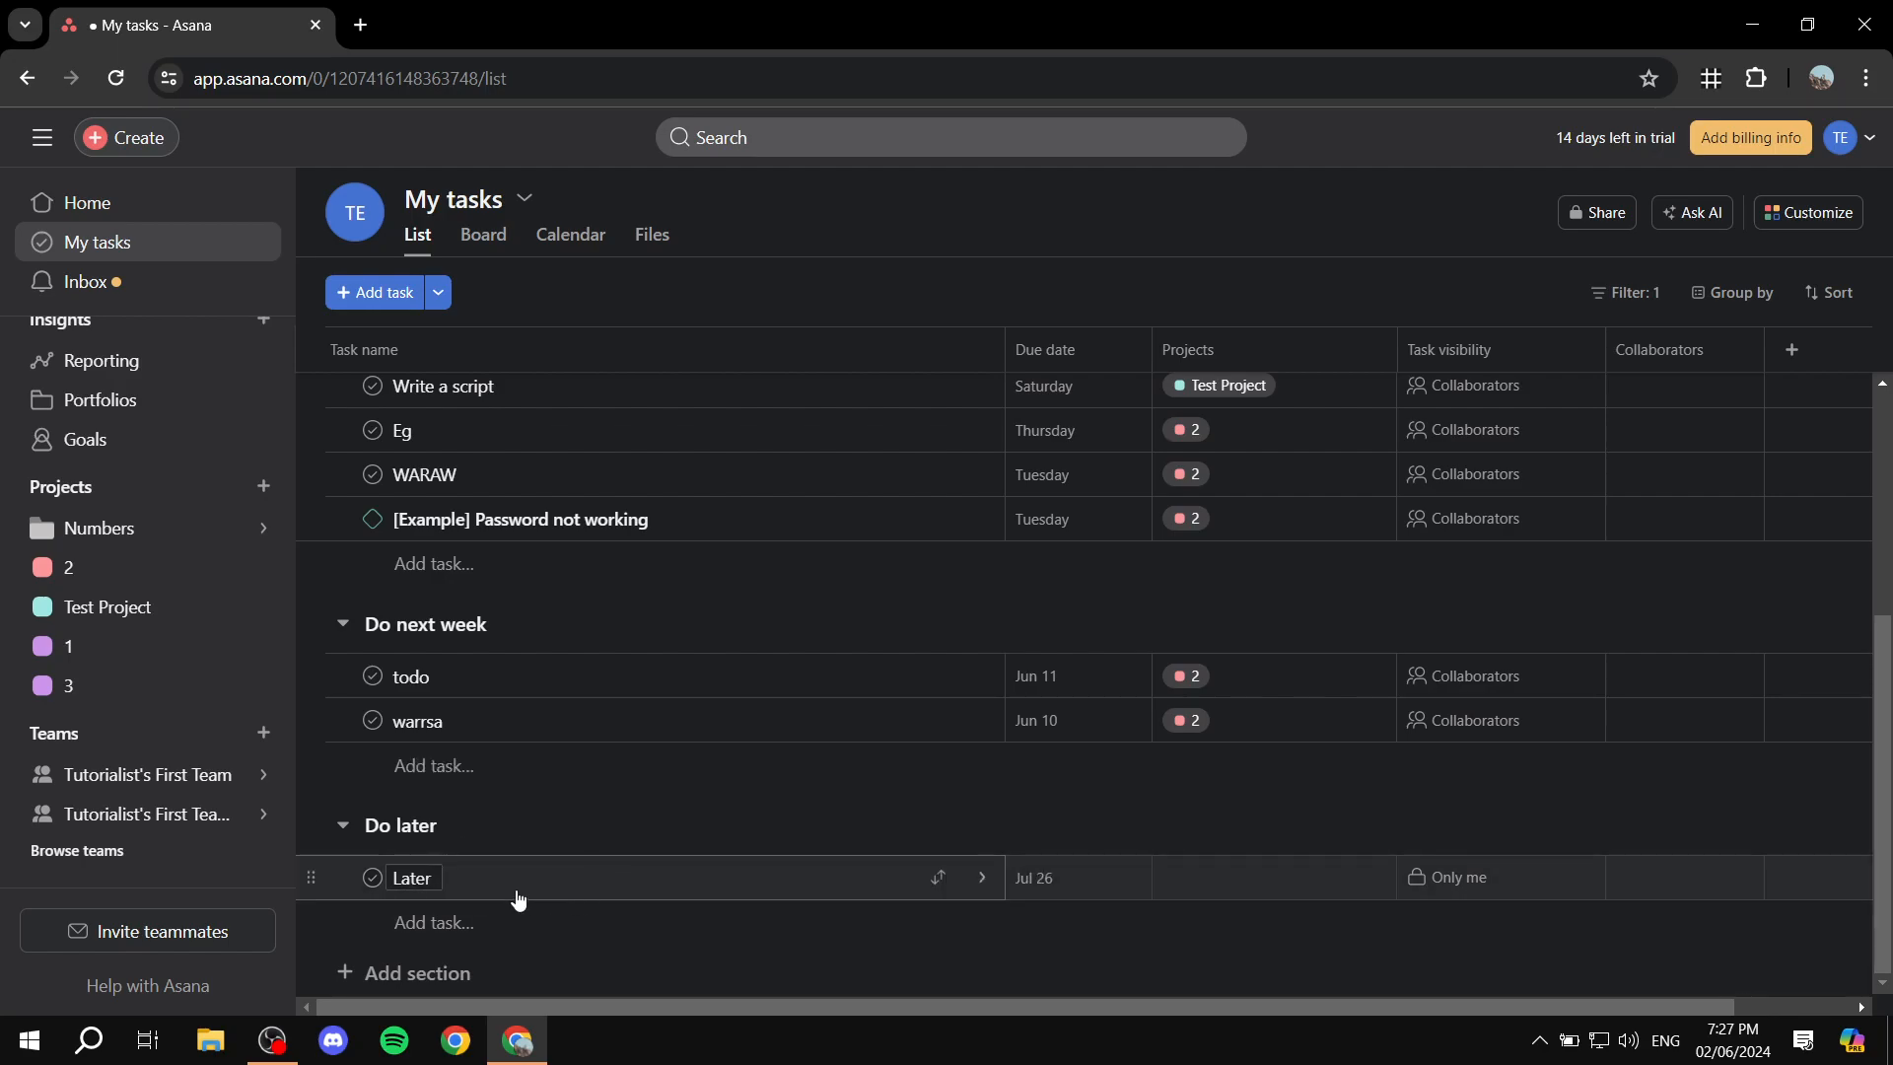
scroll(484, 889, up, 4)
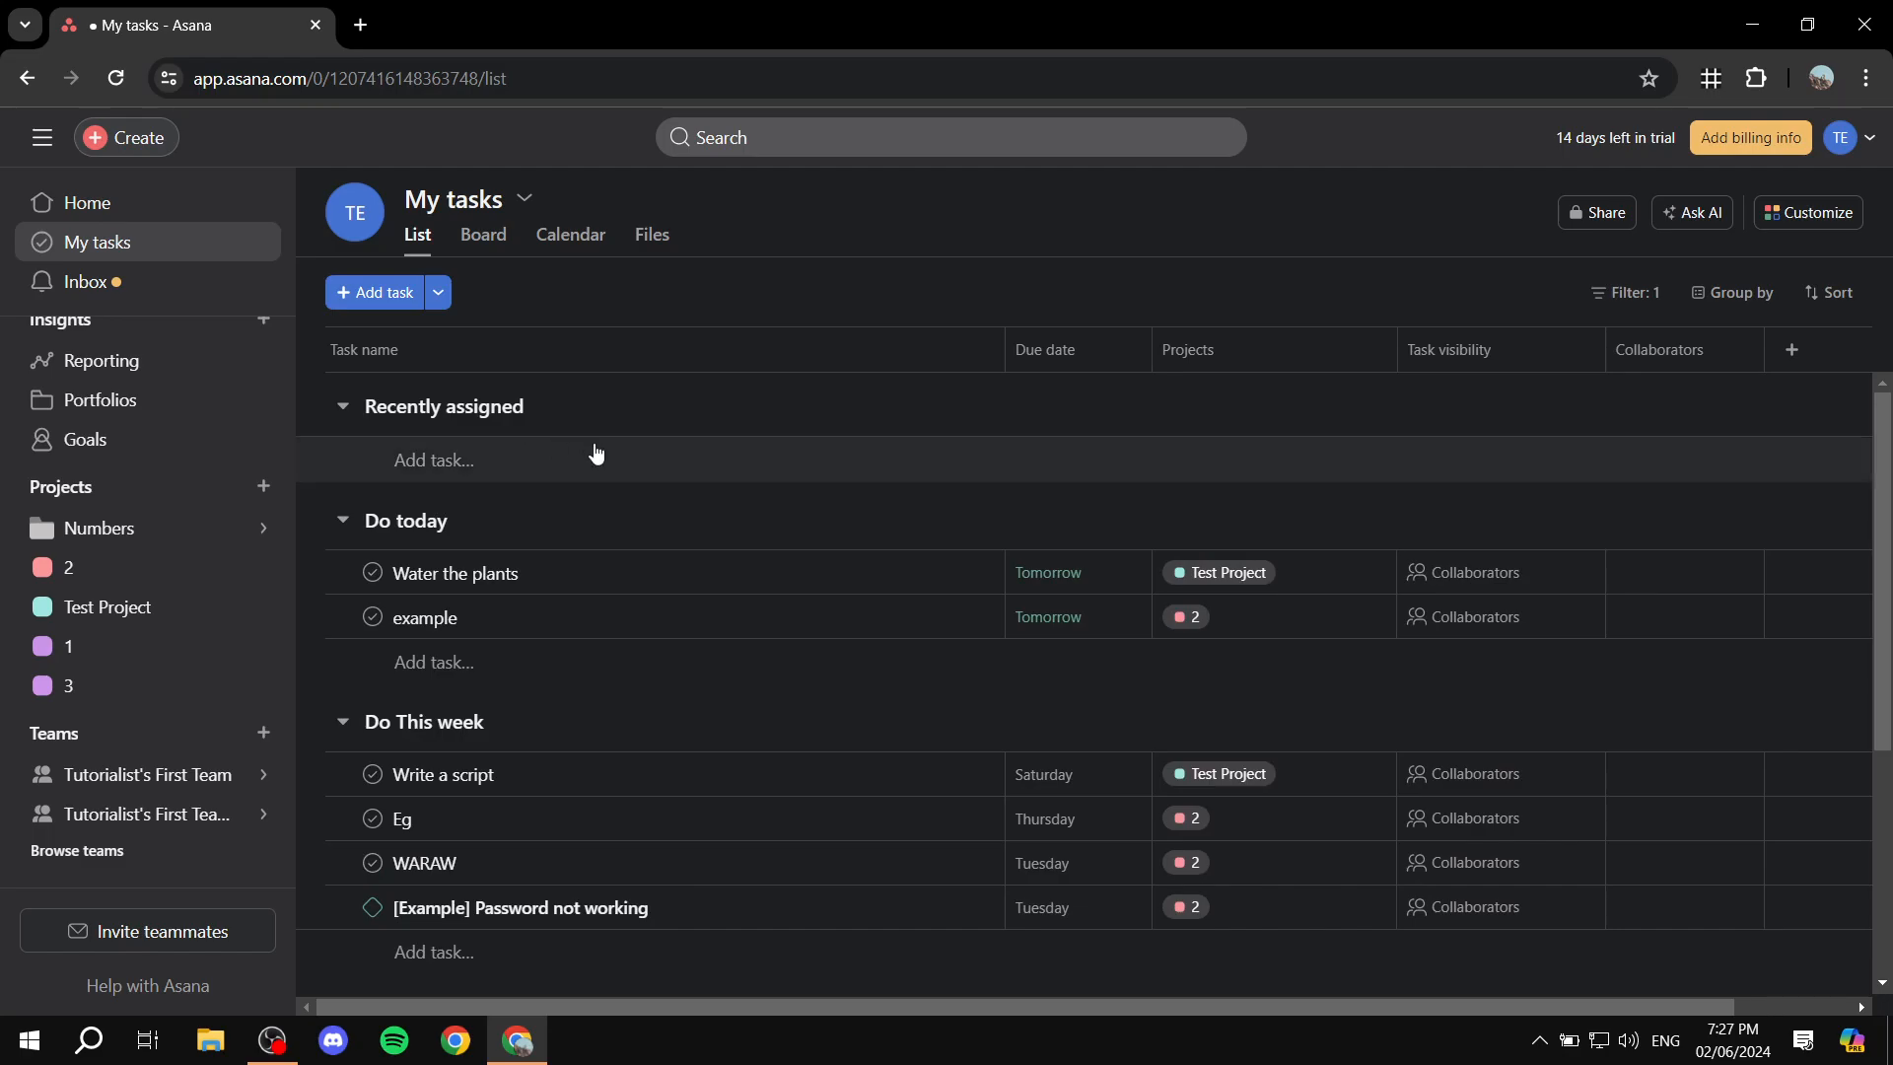
scroll(750, 493, down, 3)
scroll(887, 513, up, 3)
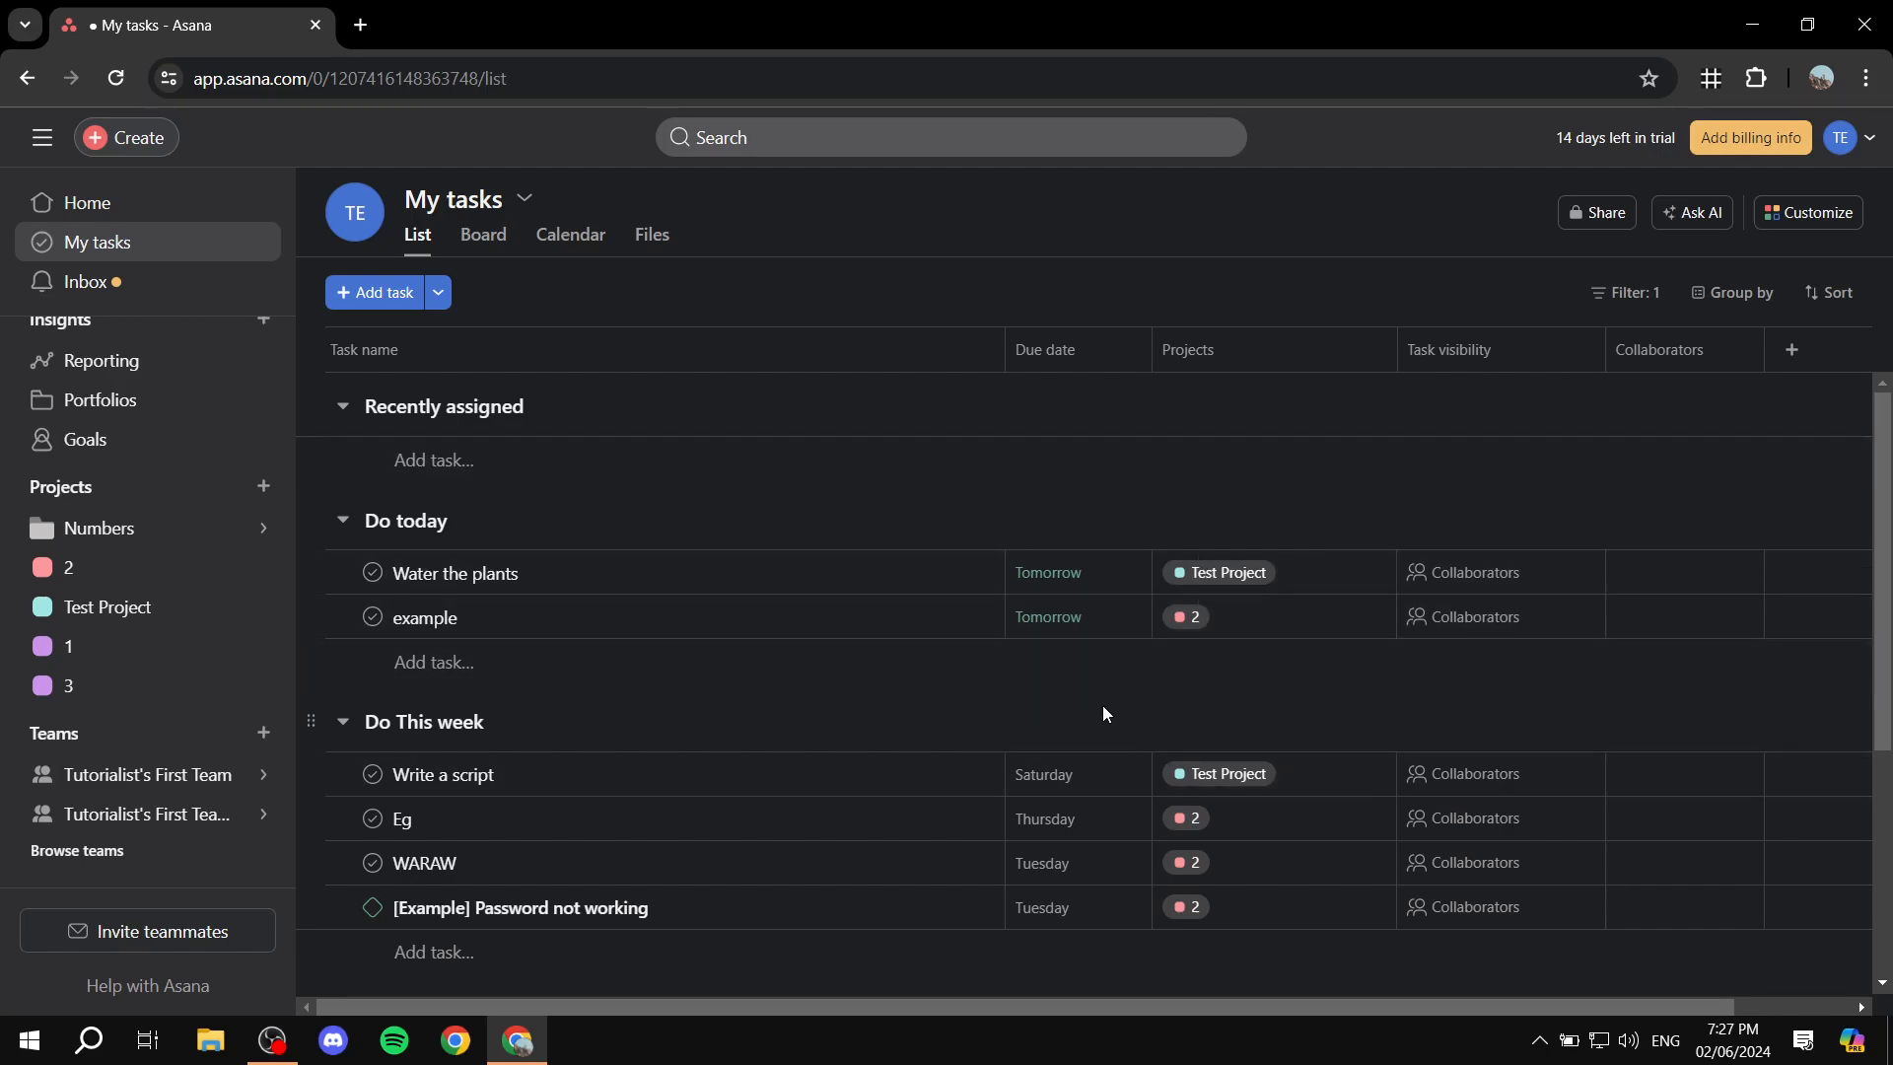
scroll(680, 532, down, 2)
scroll(923, 619, up, 2)
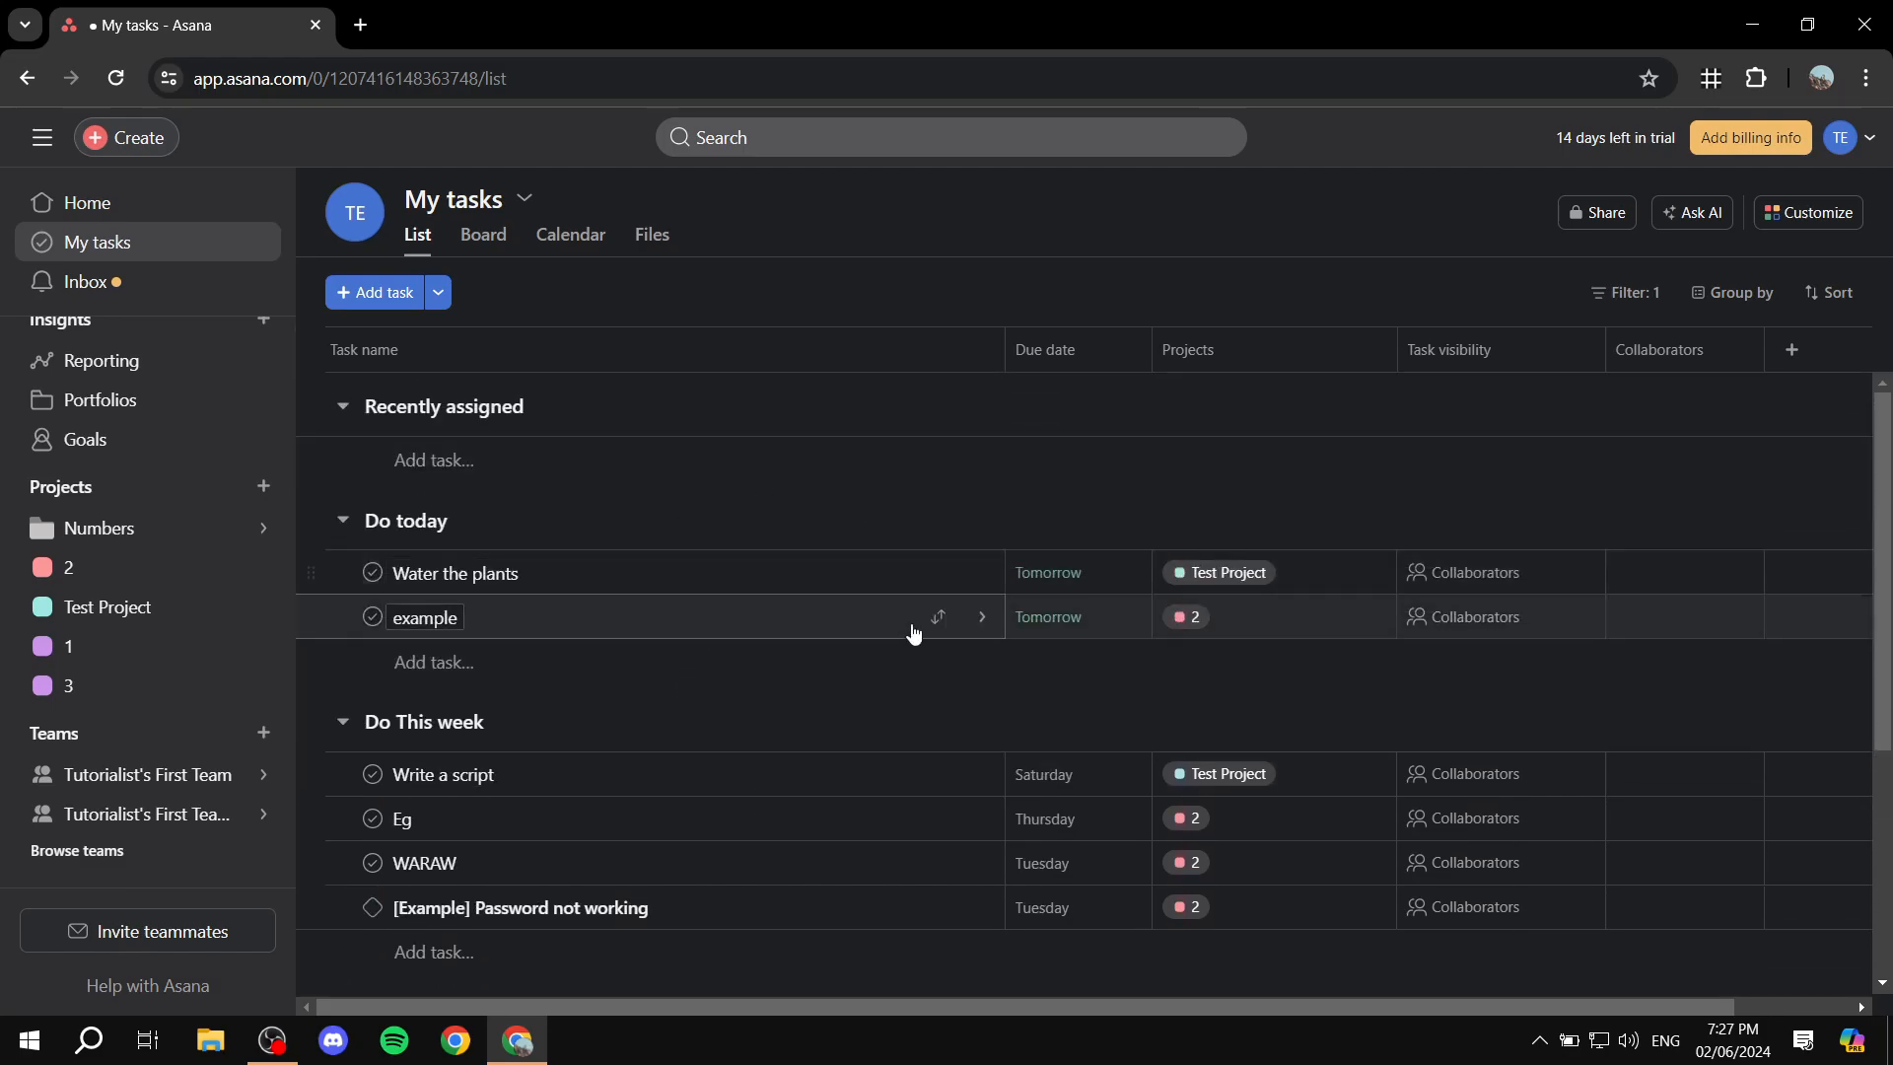
- Add a task named "Another test" due 06/05/24 and move it from Recently assigned into the Do This week section
click(360, 306)
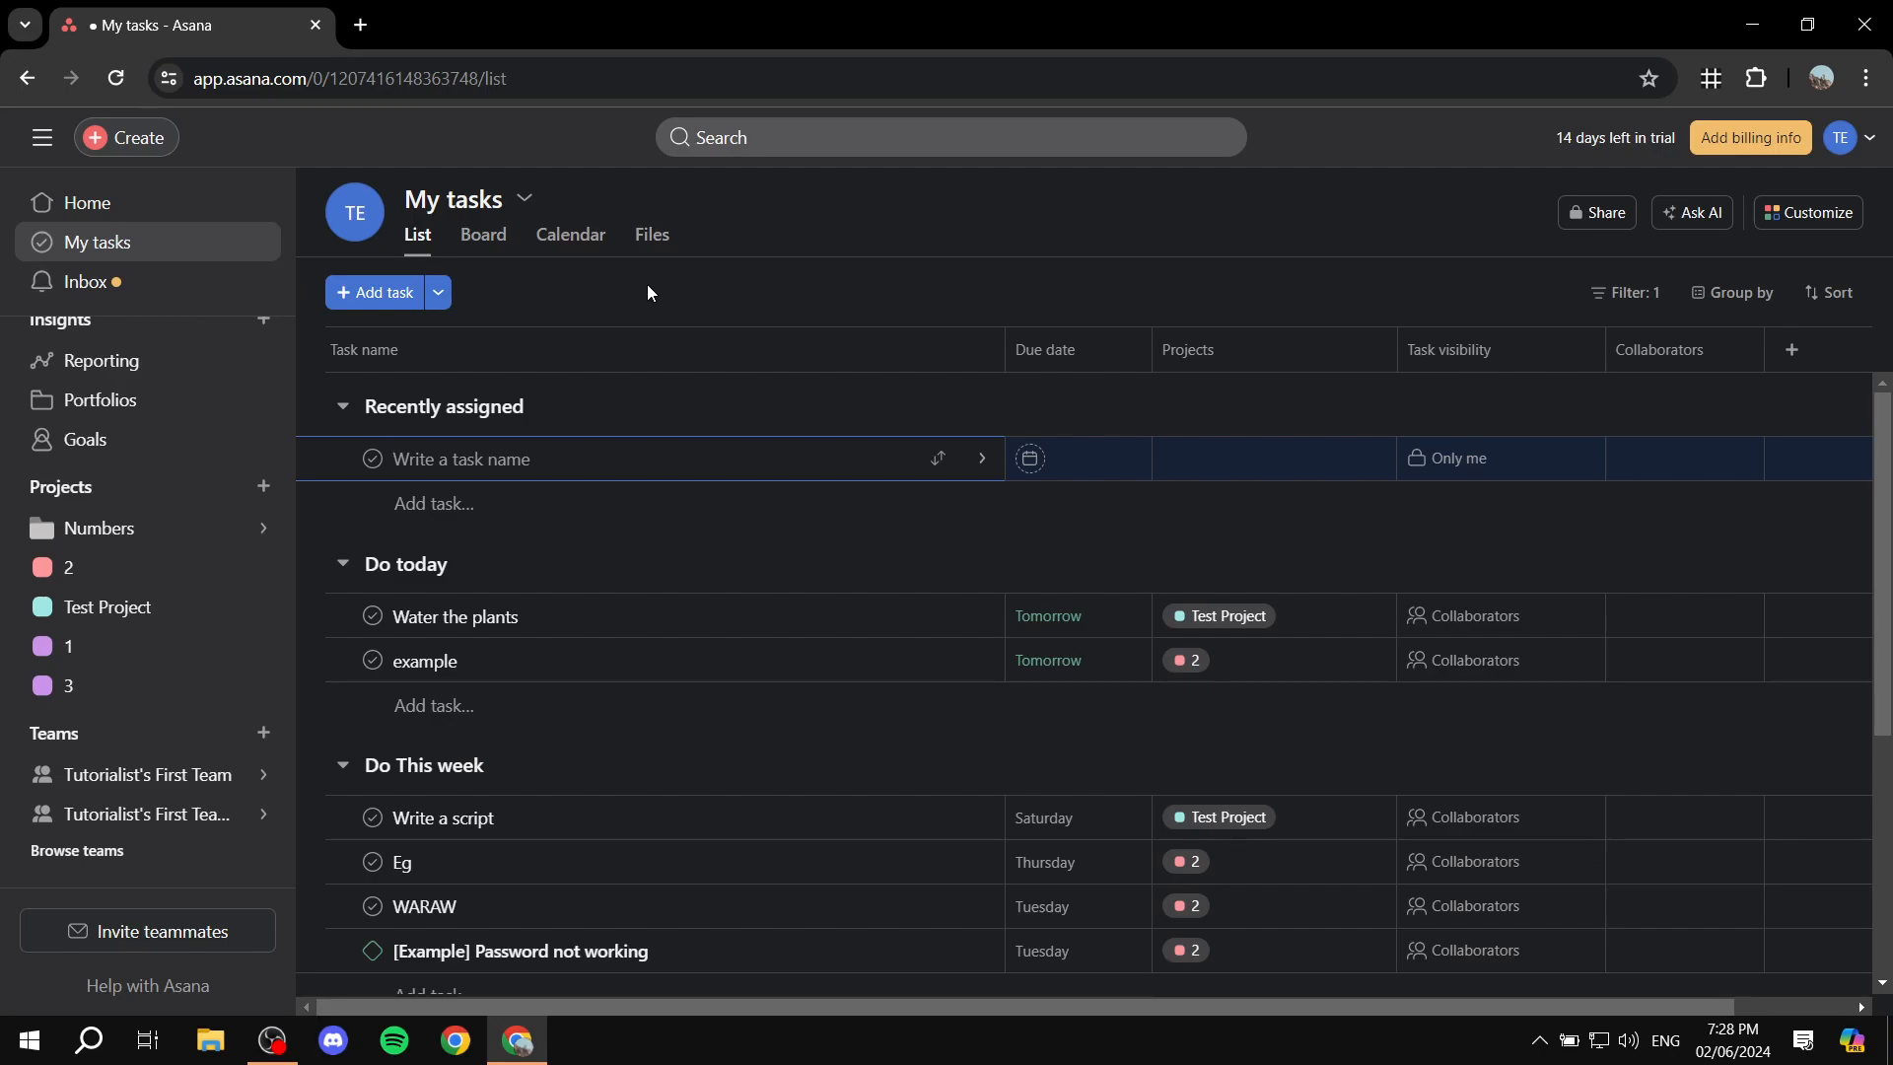
text(Another test)
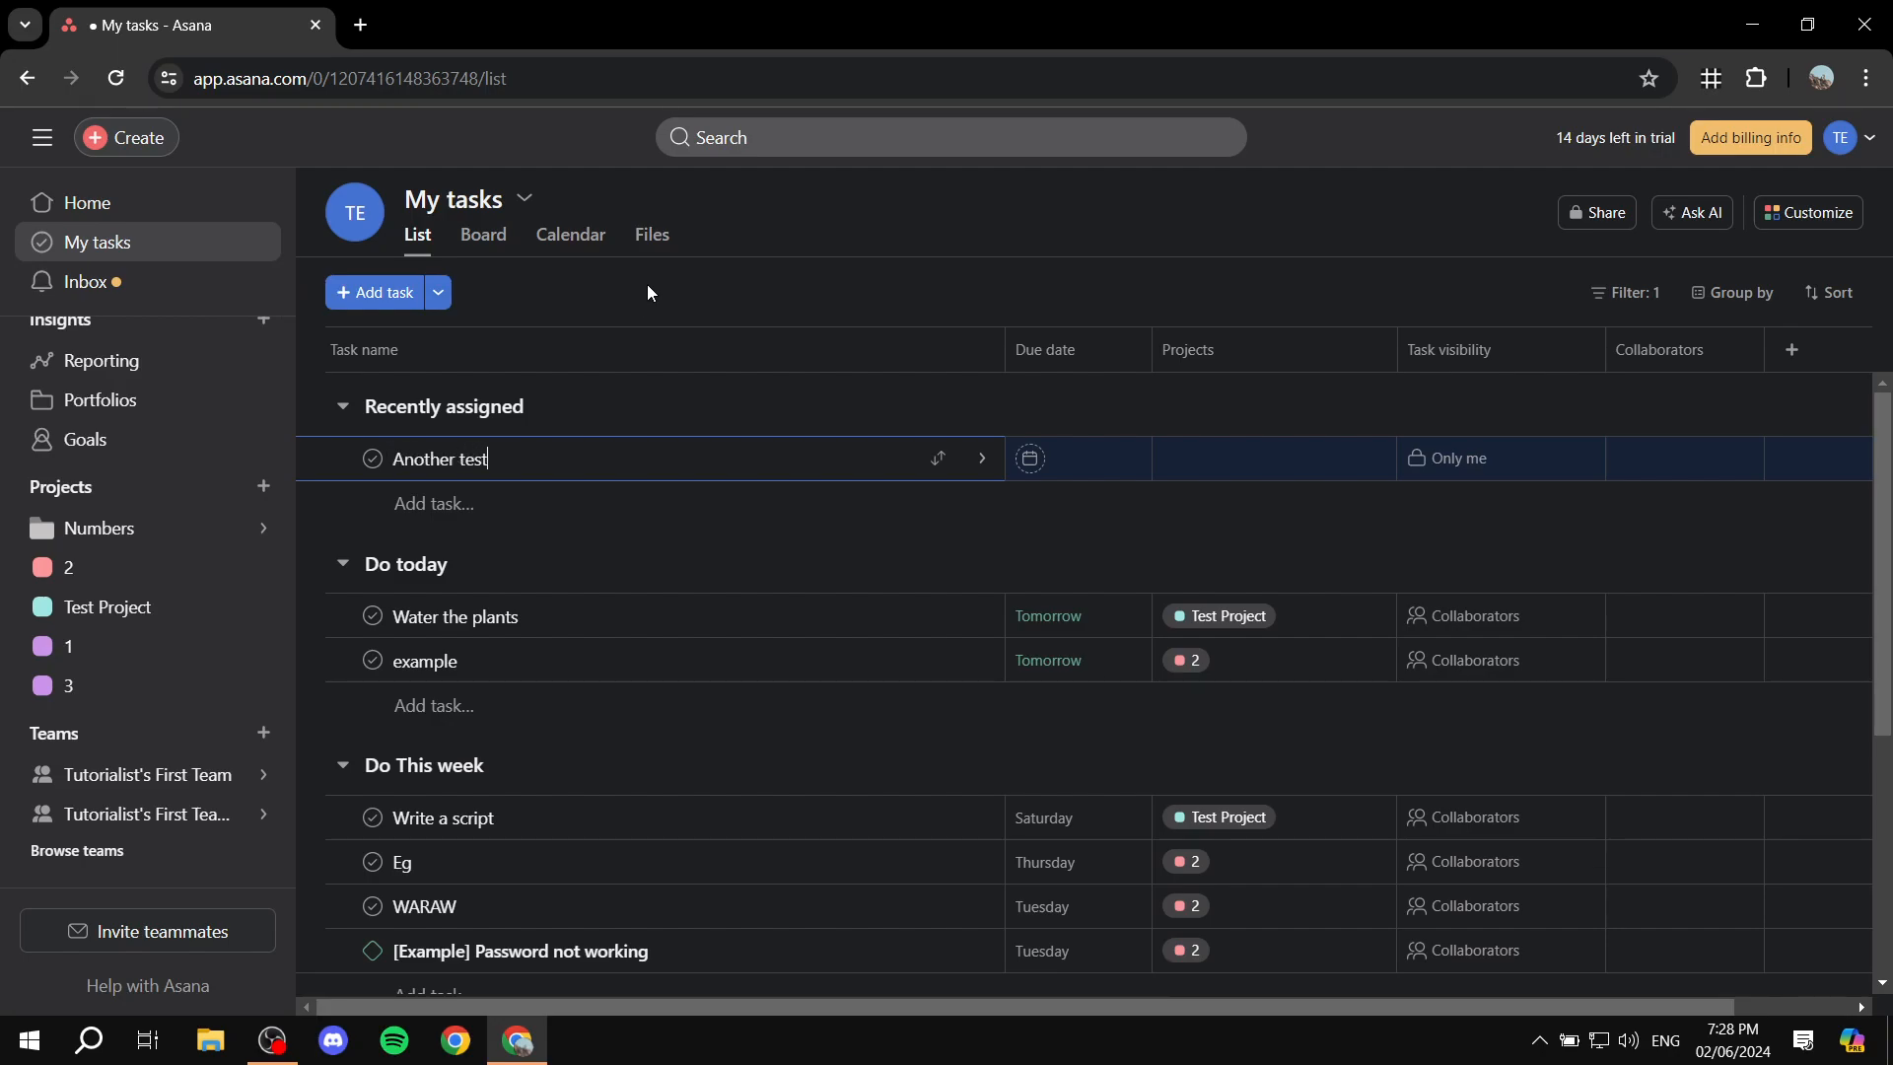
click(1098, 452)
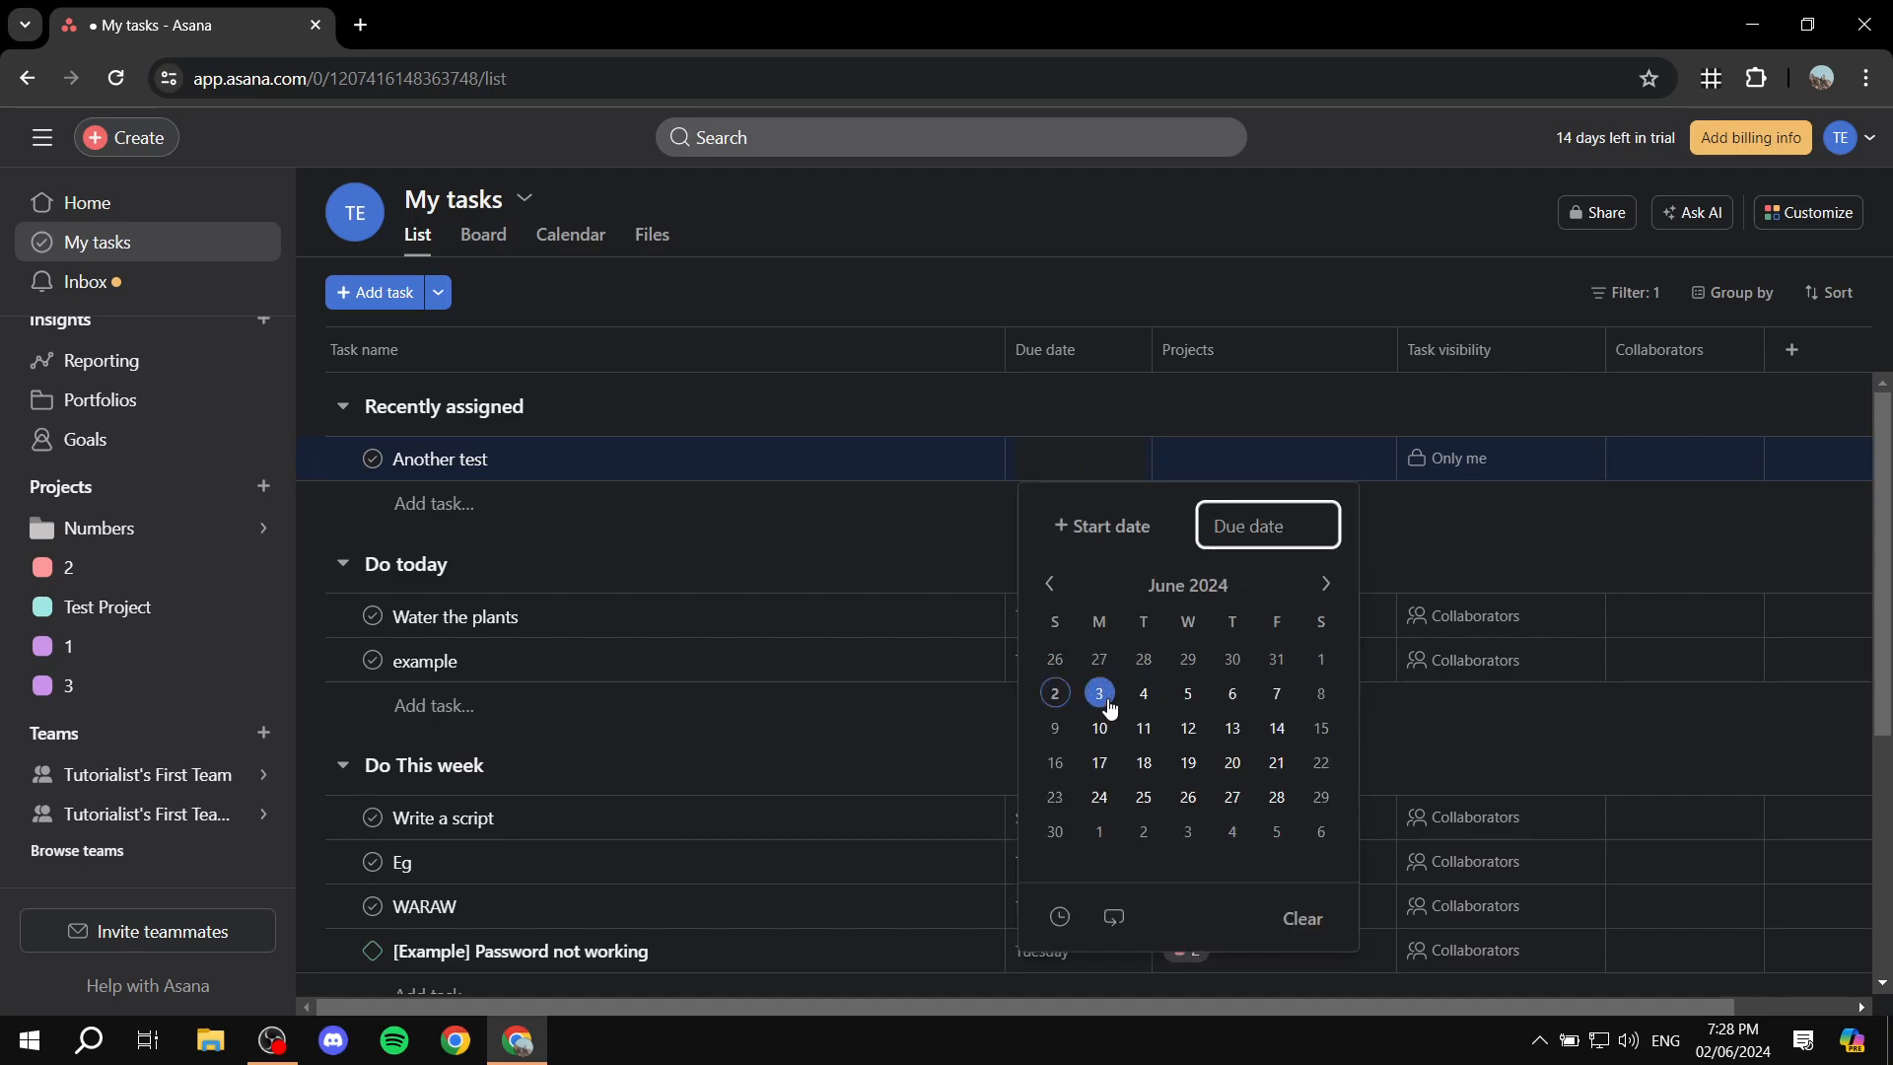
click(1188, 697)
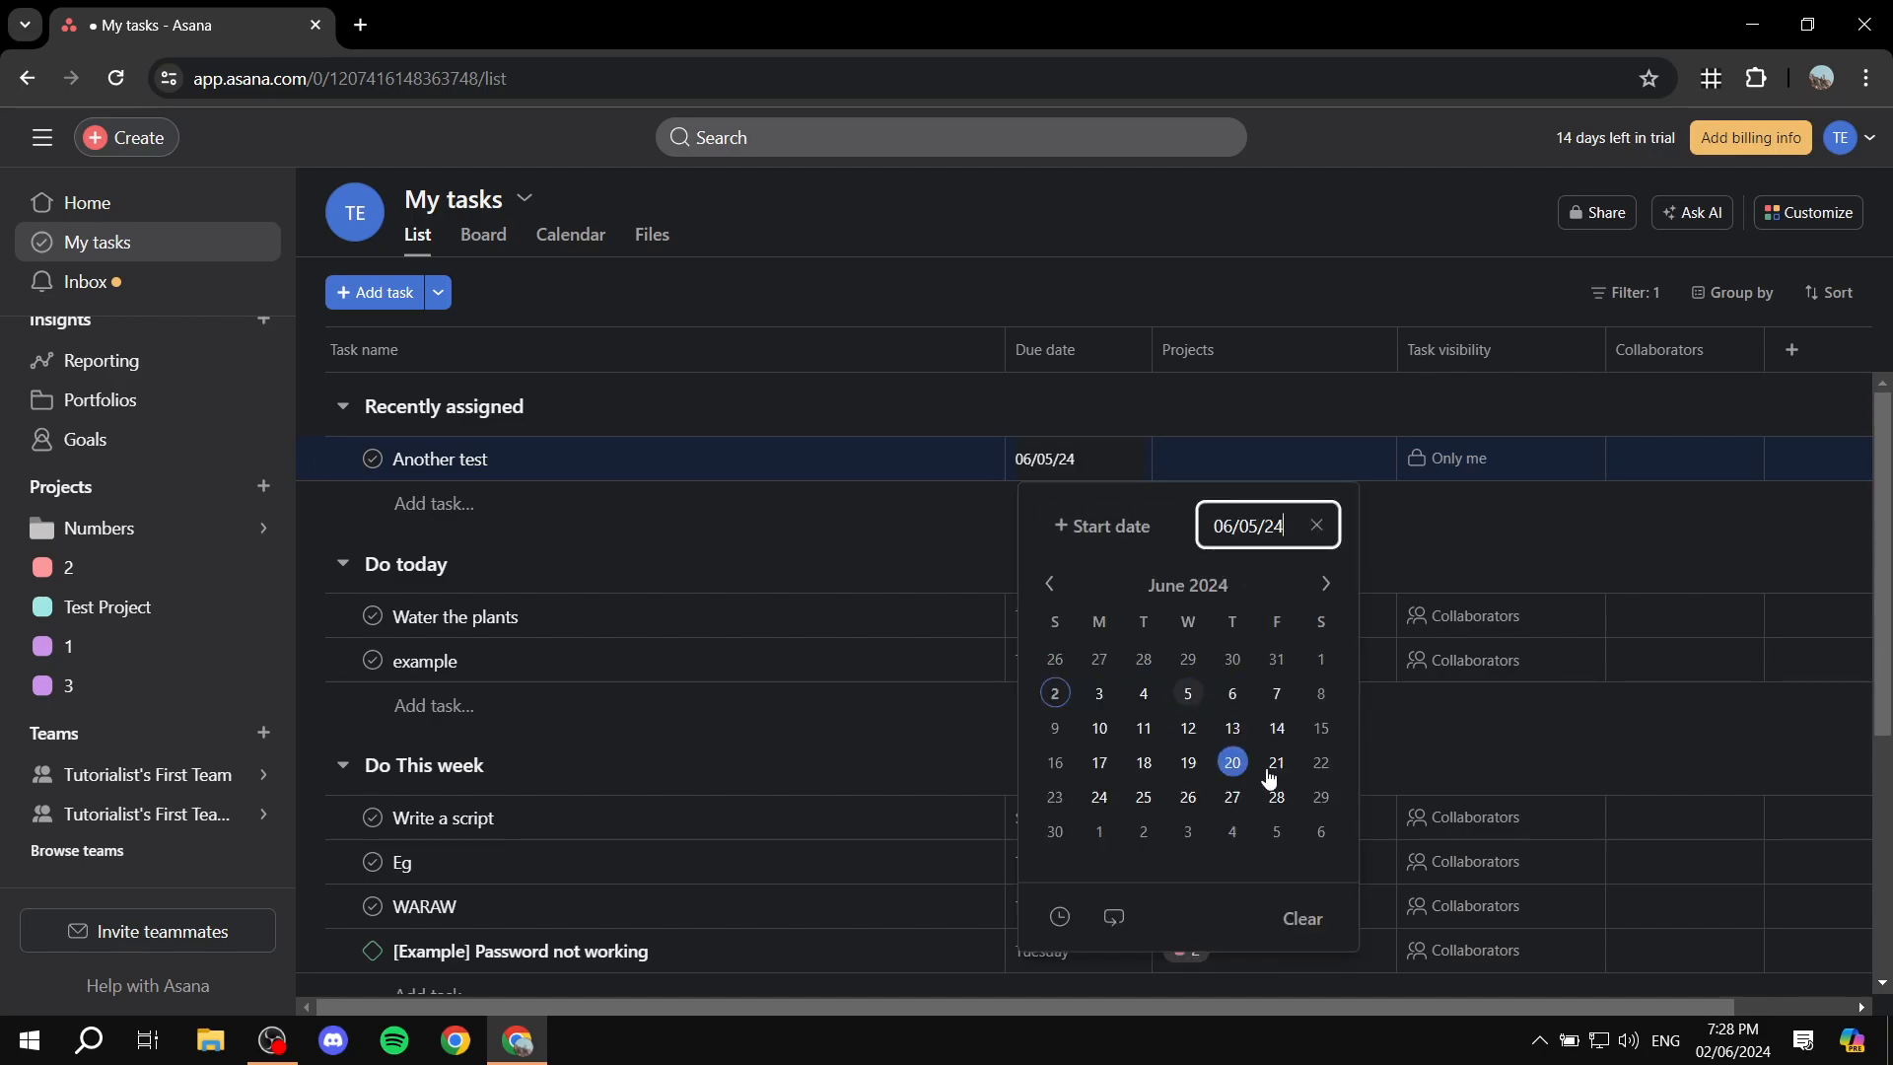
click(1269, 236)
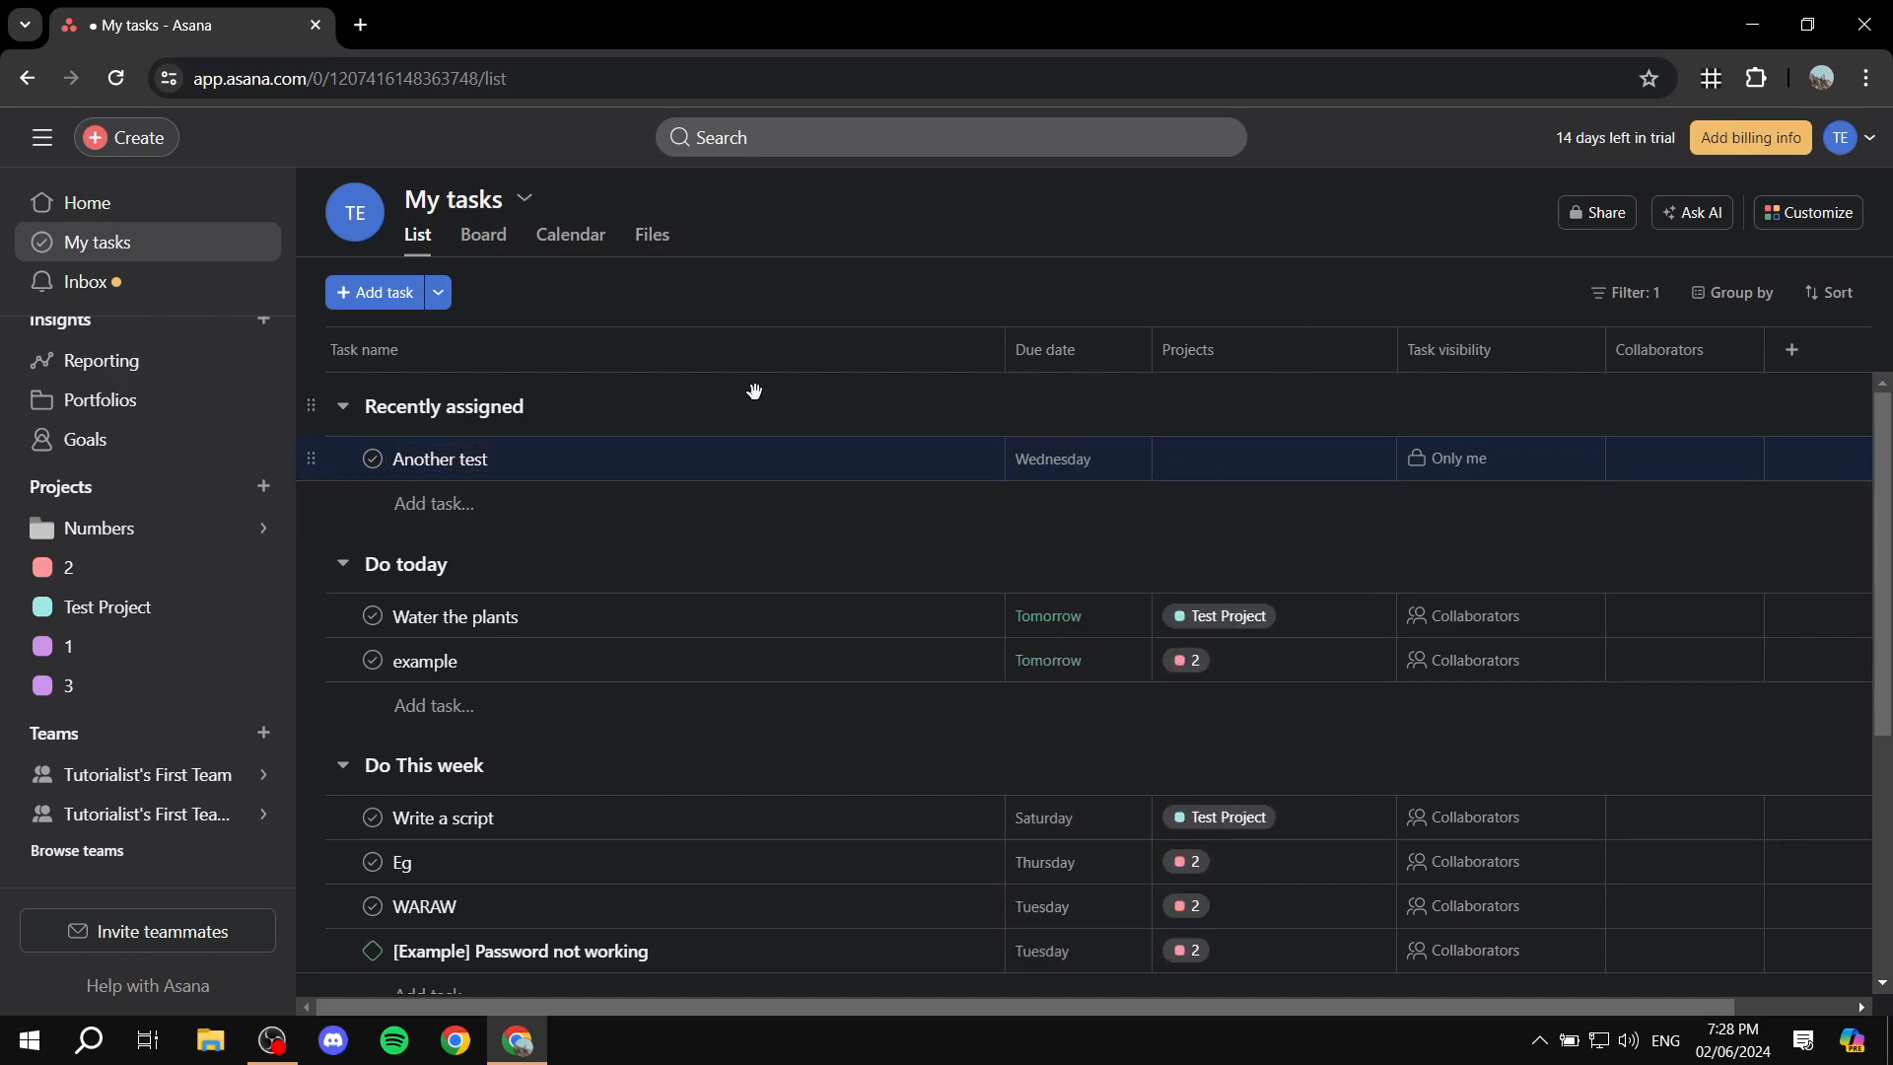
drag(311, 458, 305, 806)
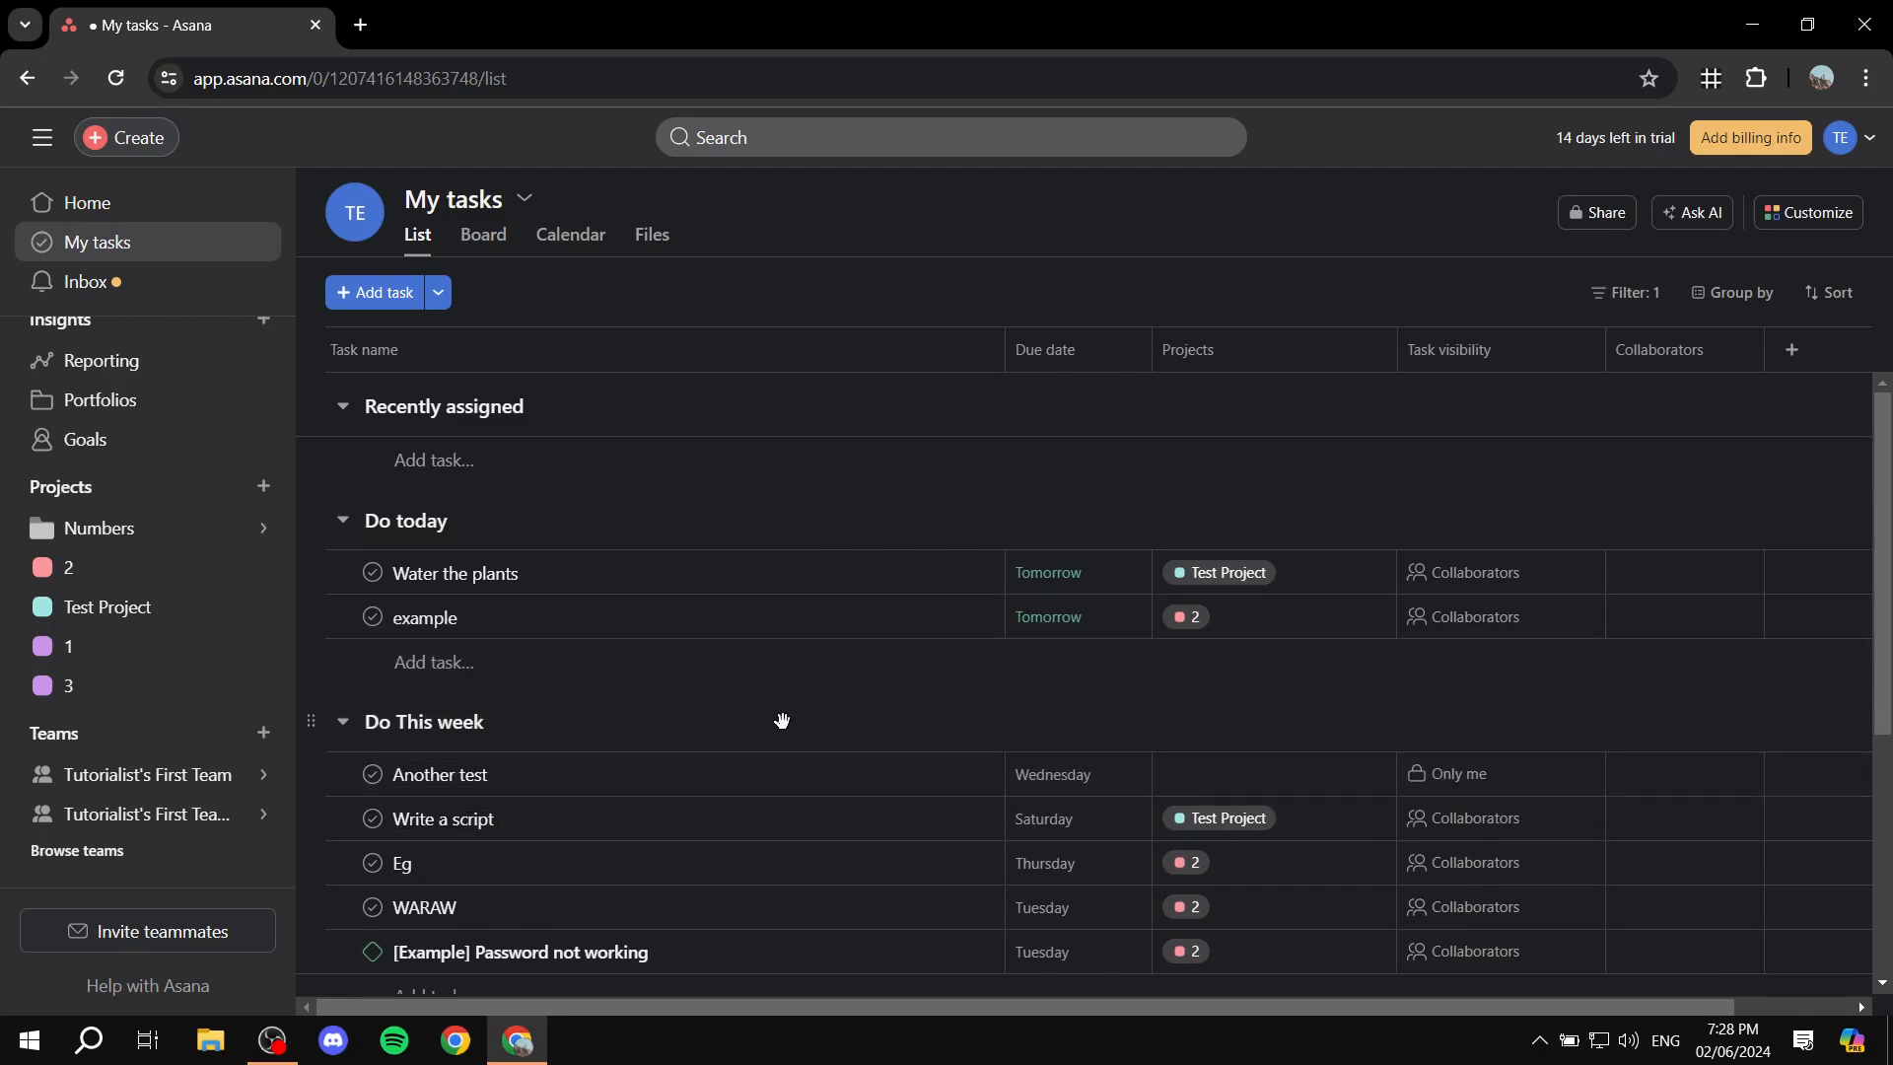
- Review the tasks and due dates in each My tasks section, from Recently assigned through Do later
scroll(795, 634, down, 4)
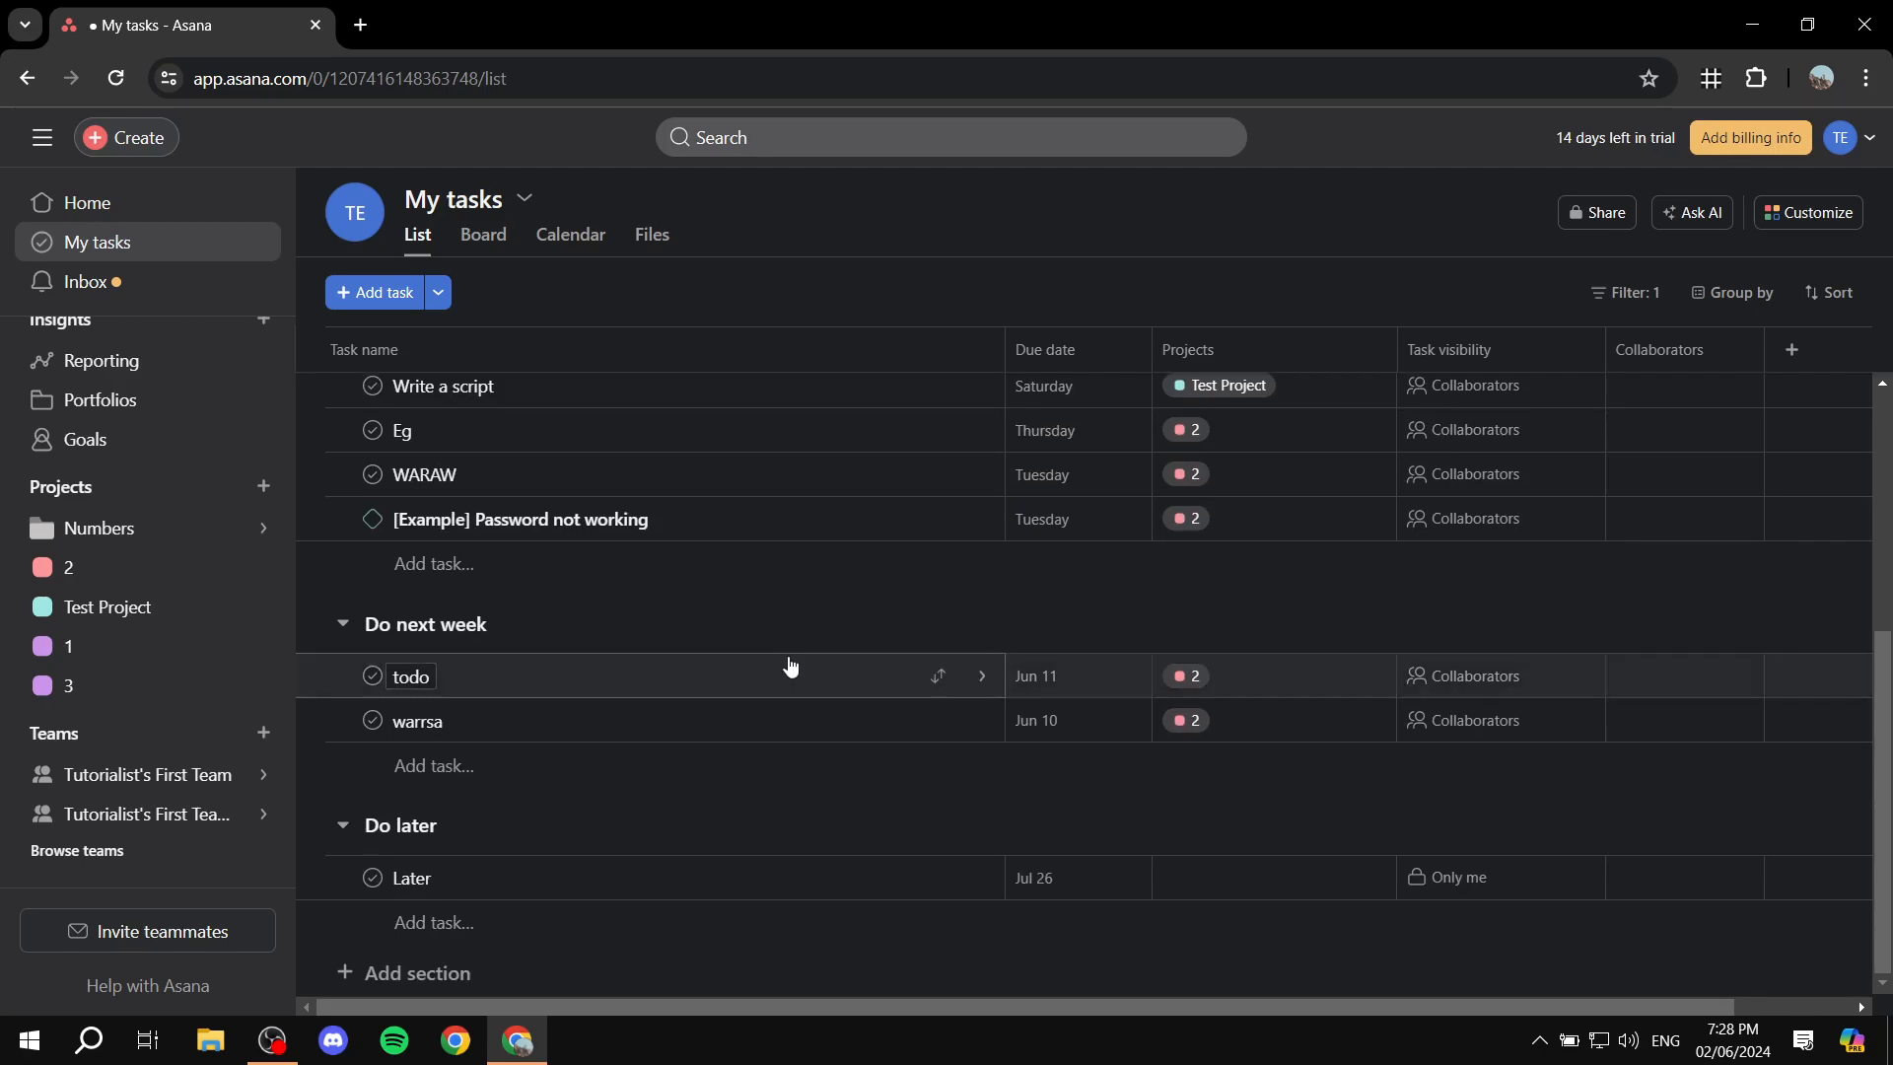
scroll(720, 658, up, 5)
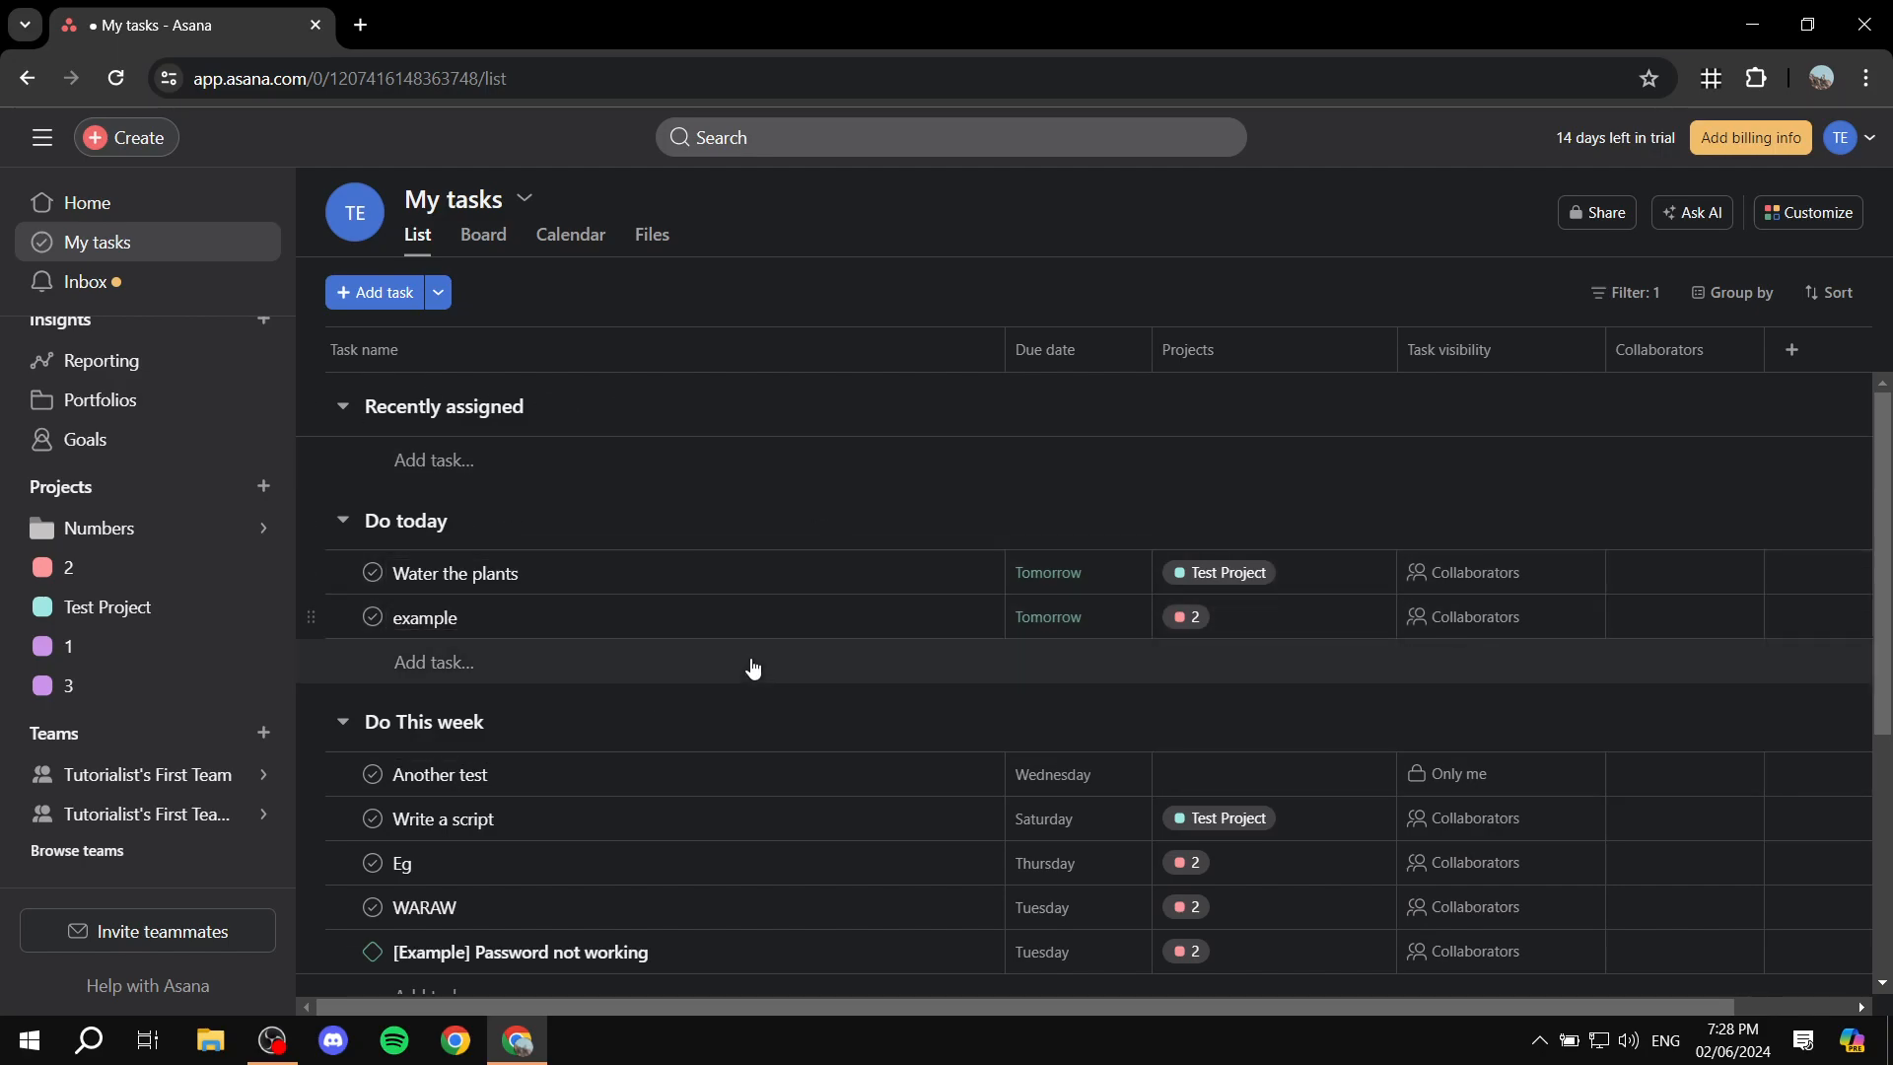
scroll(754, 680, down, 4)
scroll(1647, 501, up, 5)
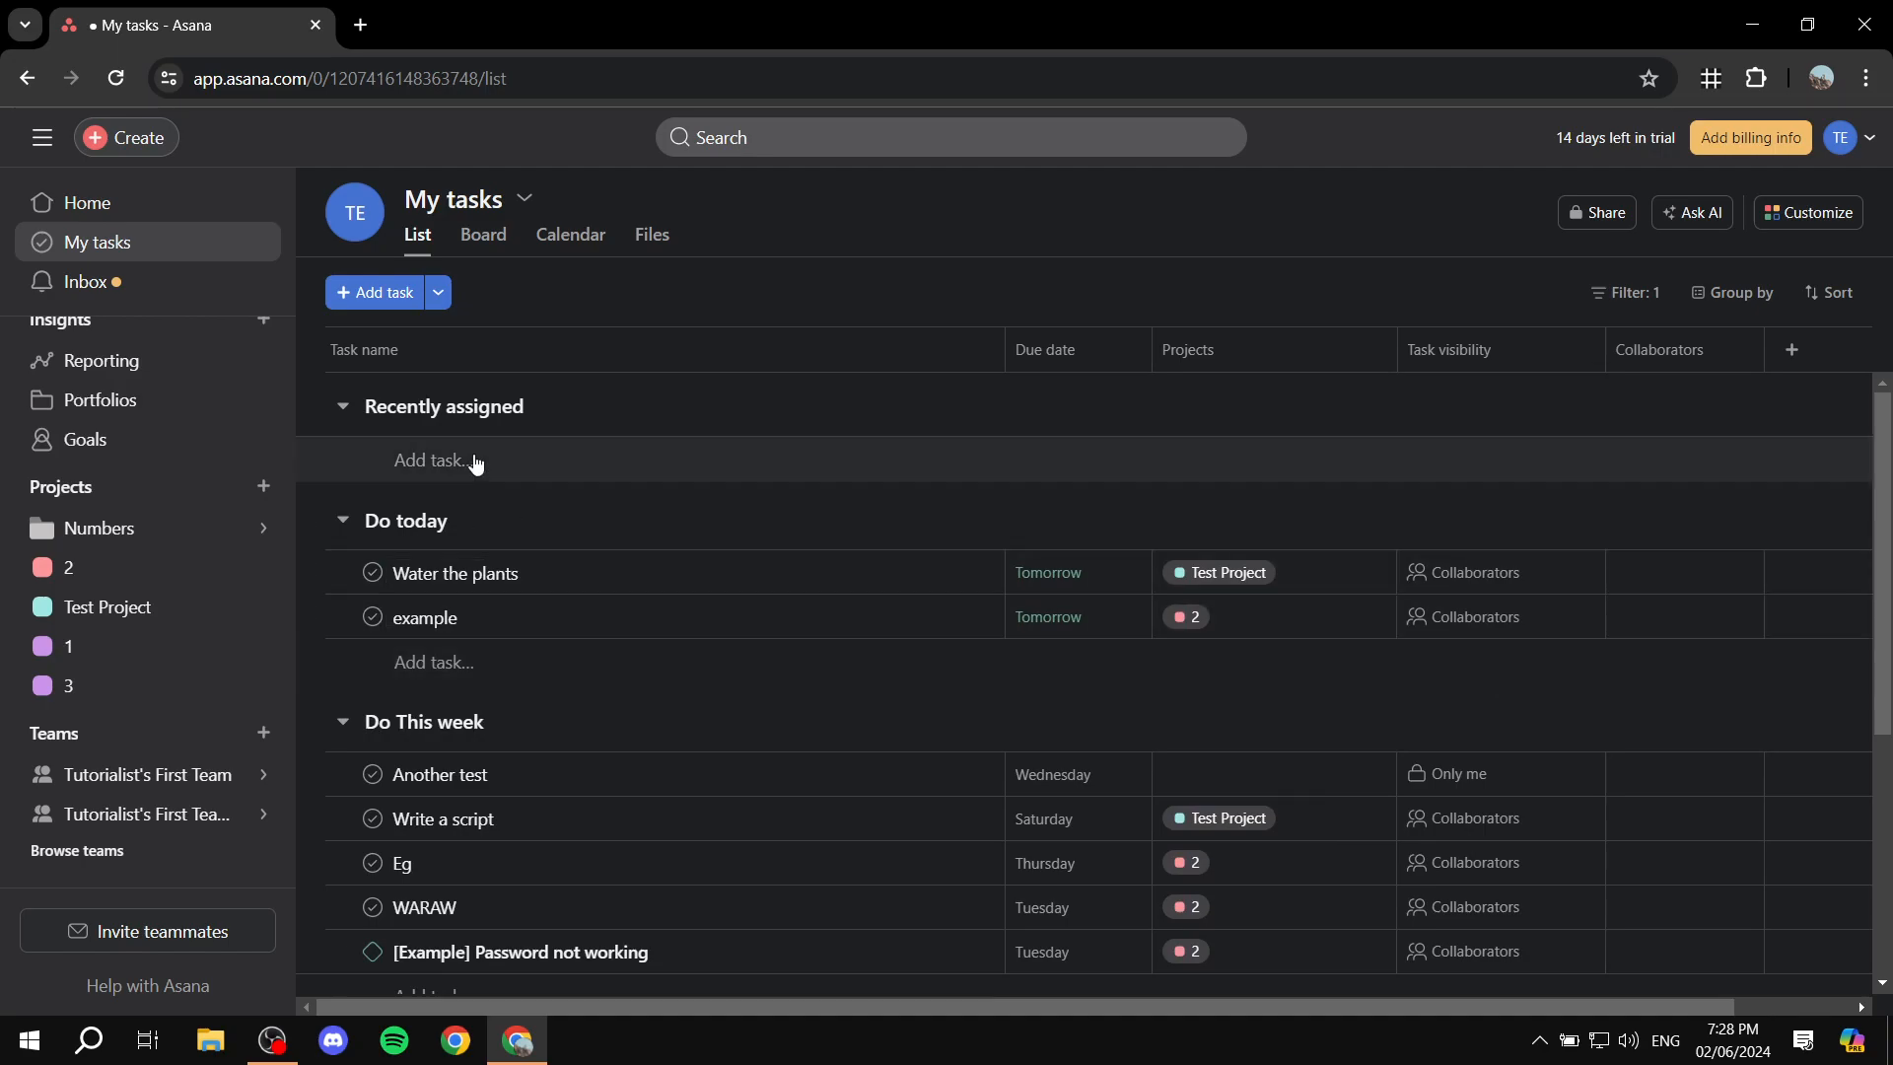
scroll(670, 453, down, 3)
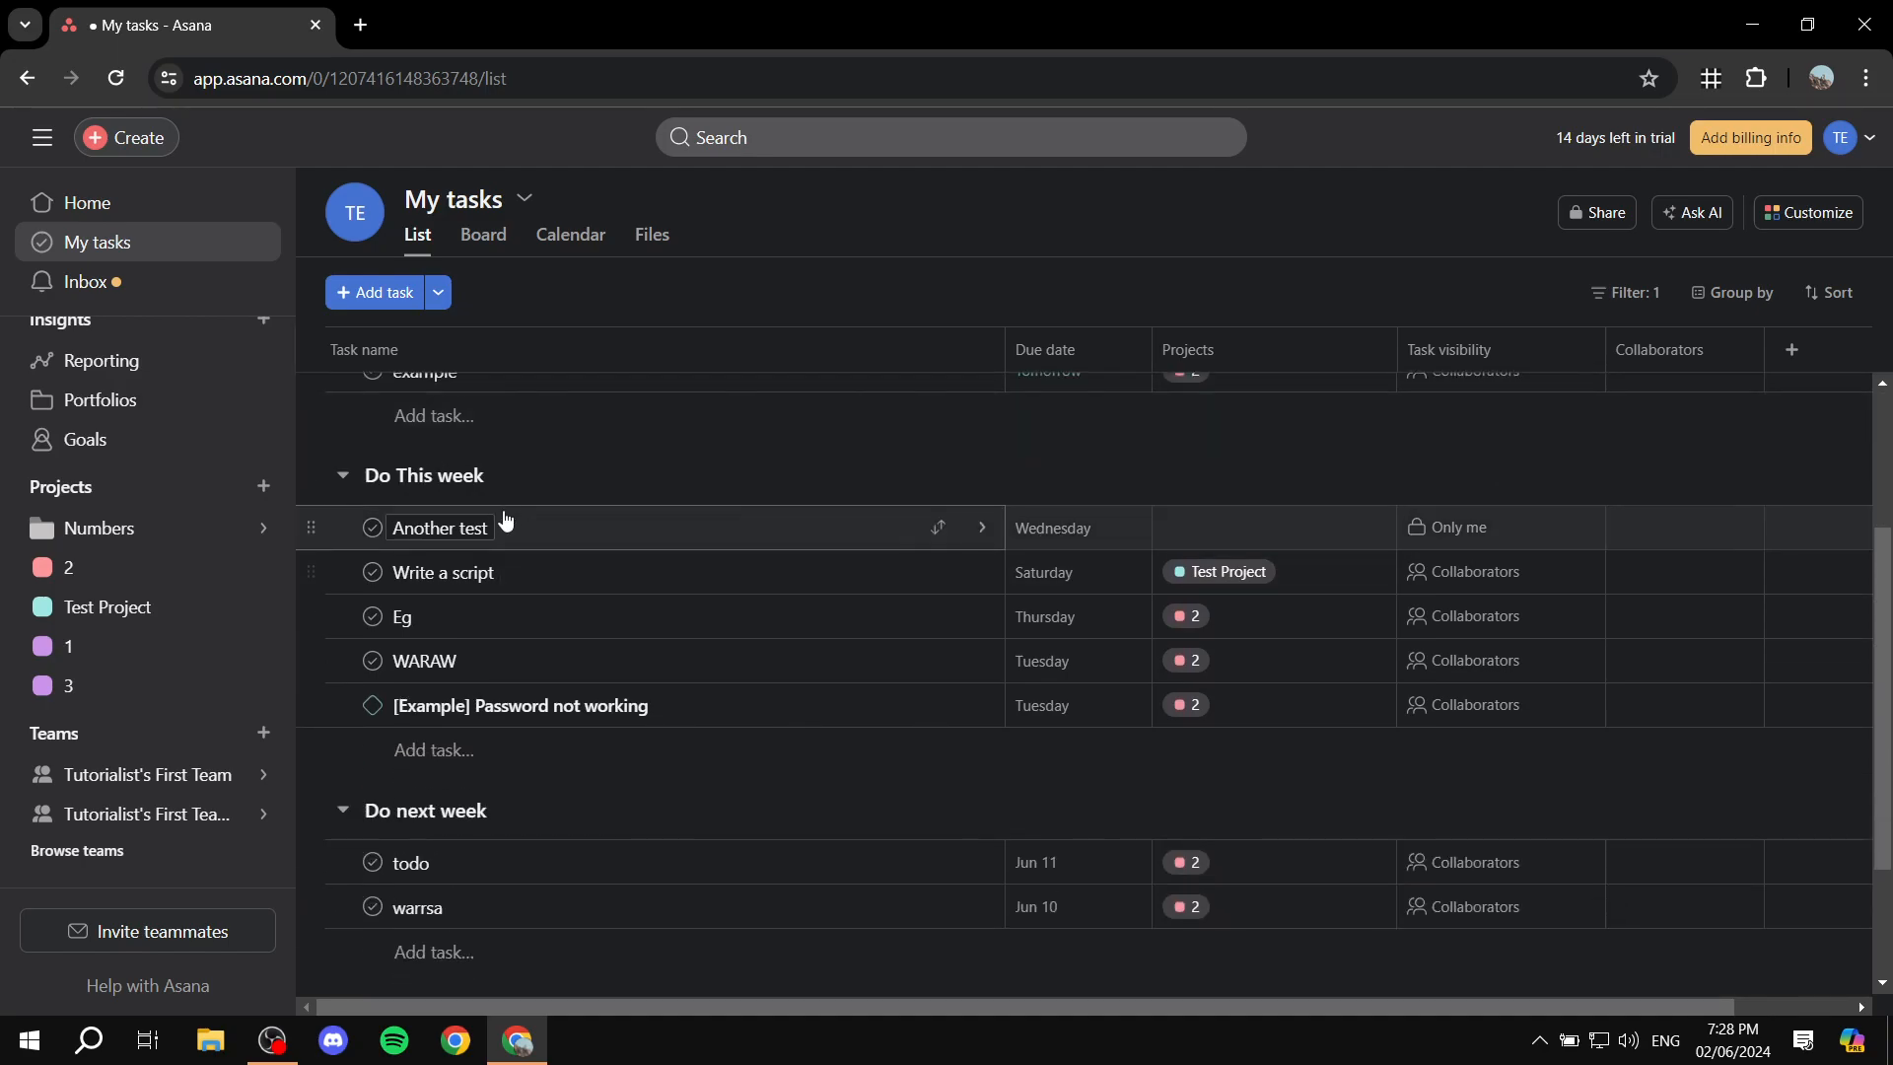
scroll(441, 784, down, 2)
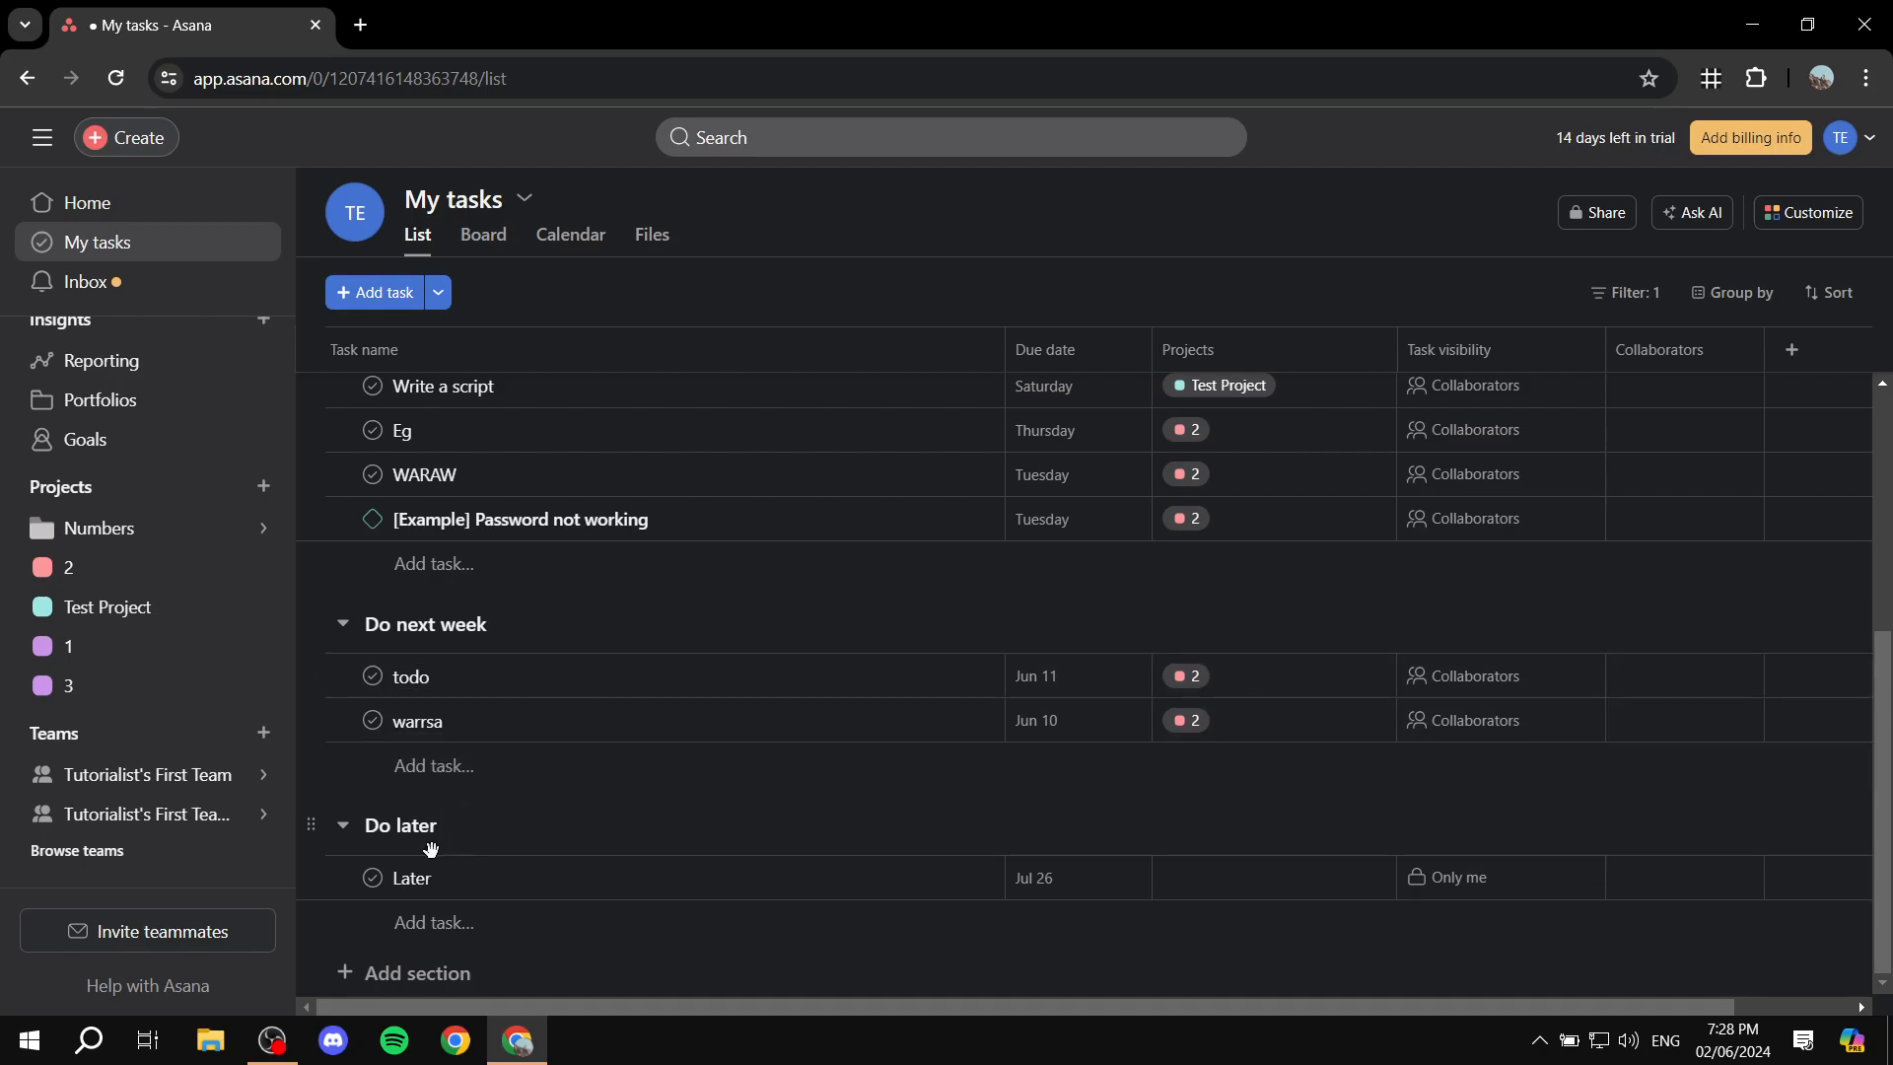
scroll(431, 850, up, 4)
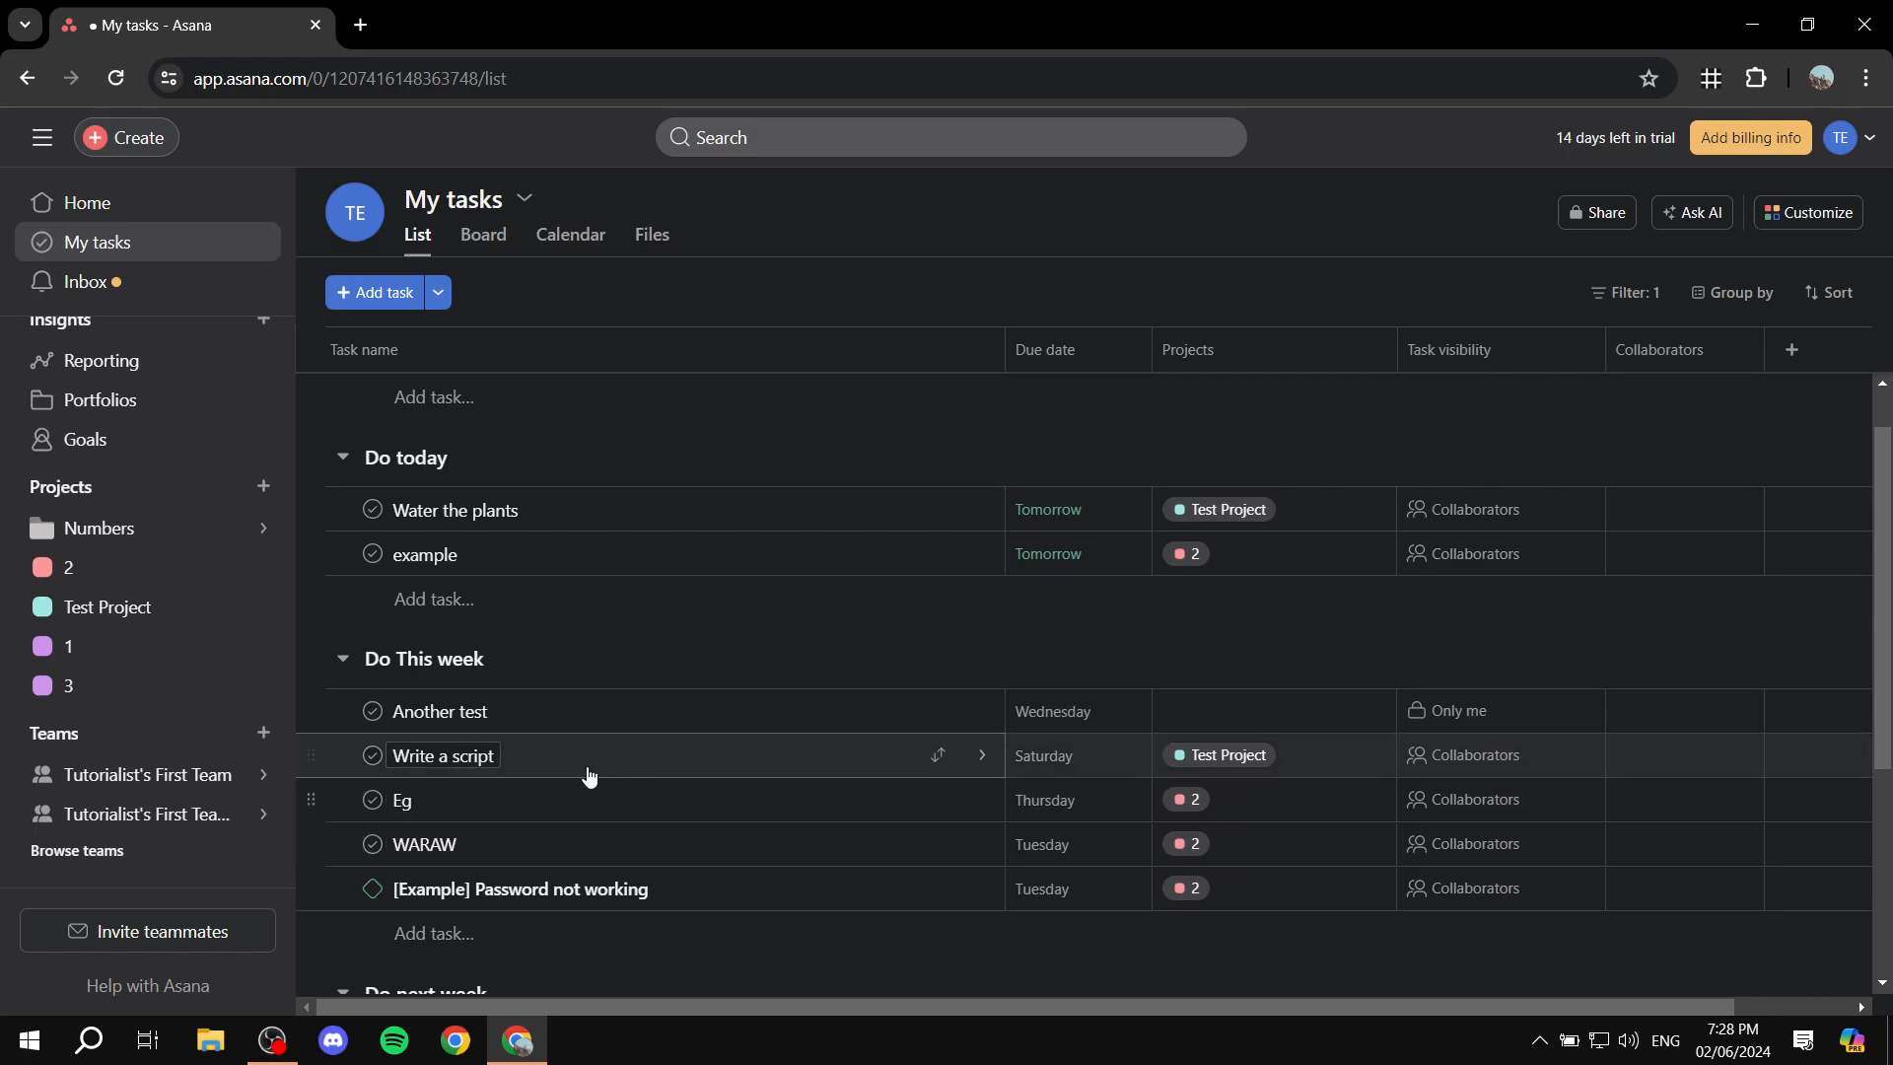
scroll(604, 825, up, 1)
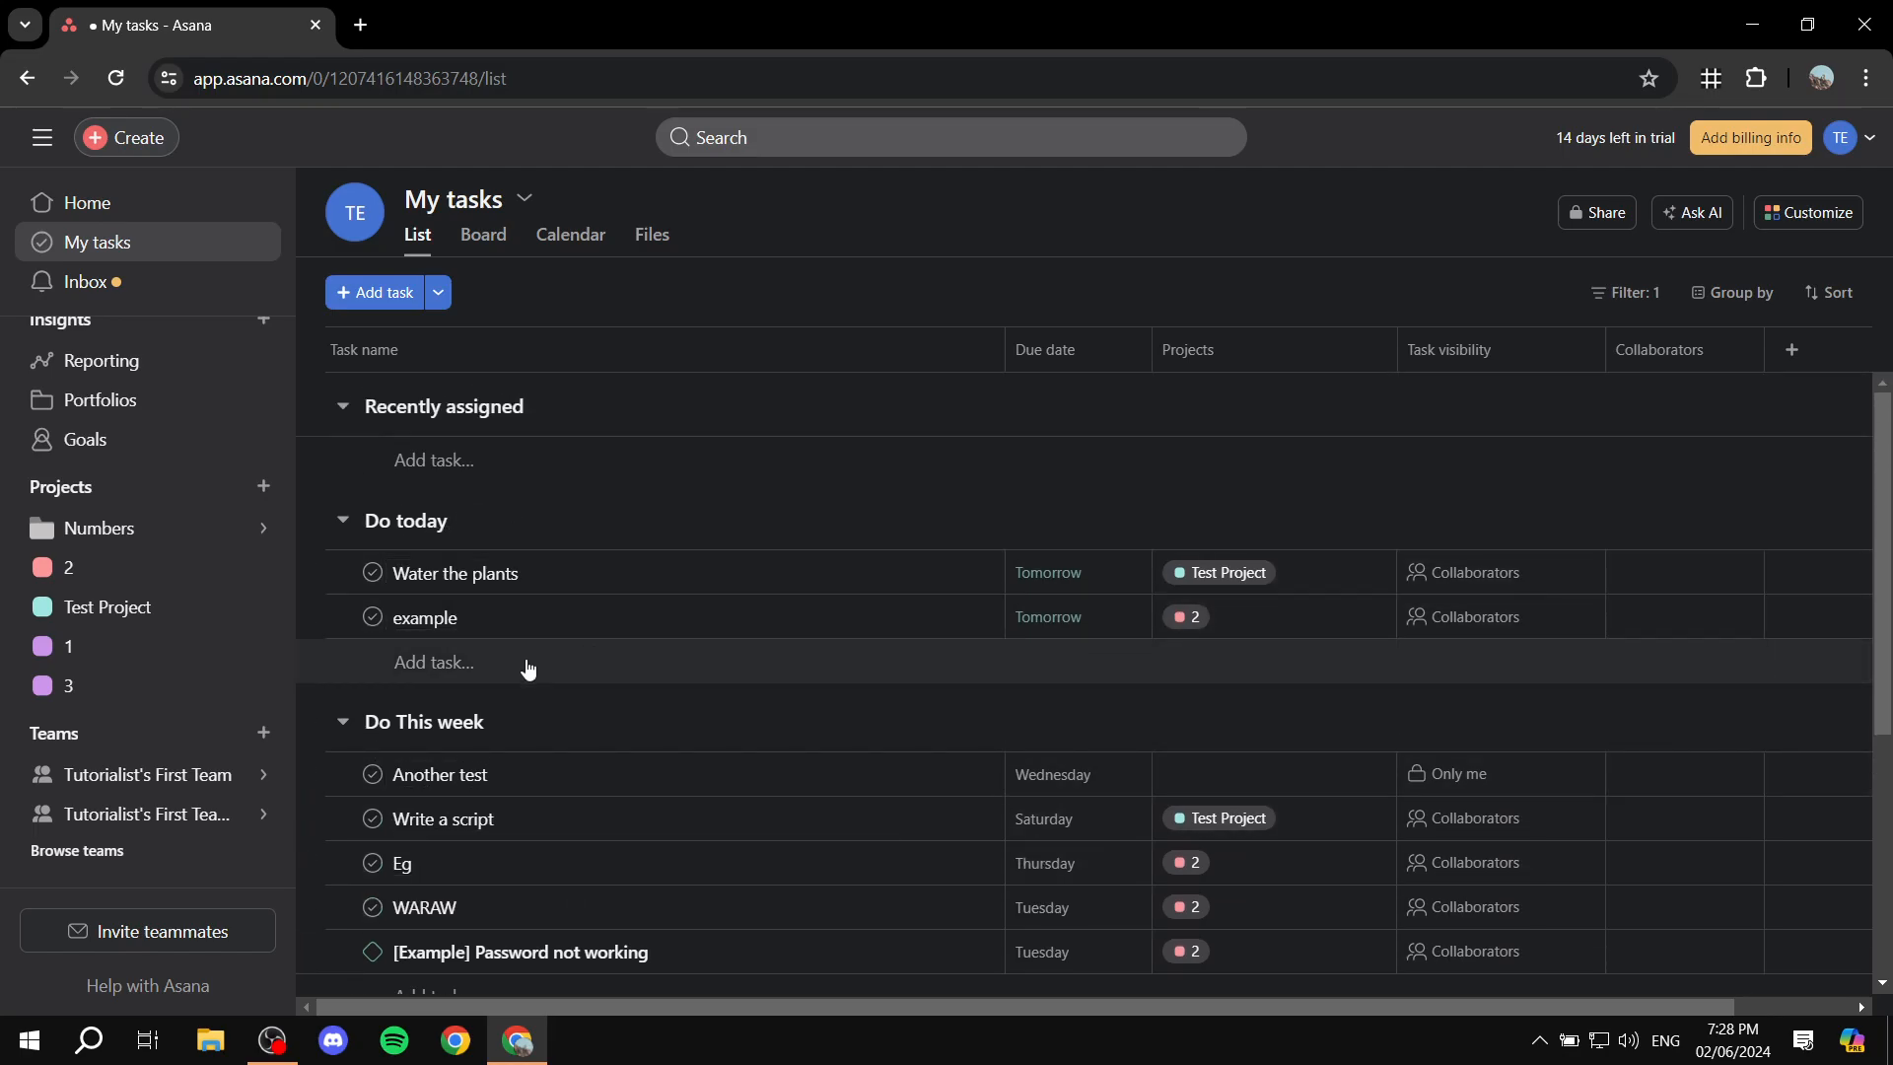
scroll(532, 676, down, 4)
scroll(546, 660, up, 4)
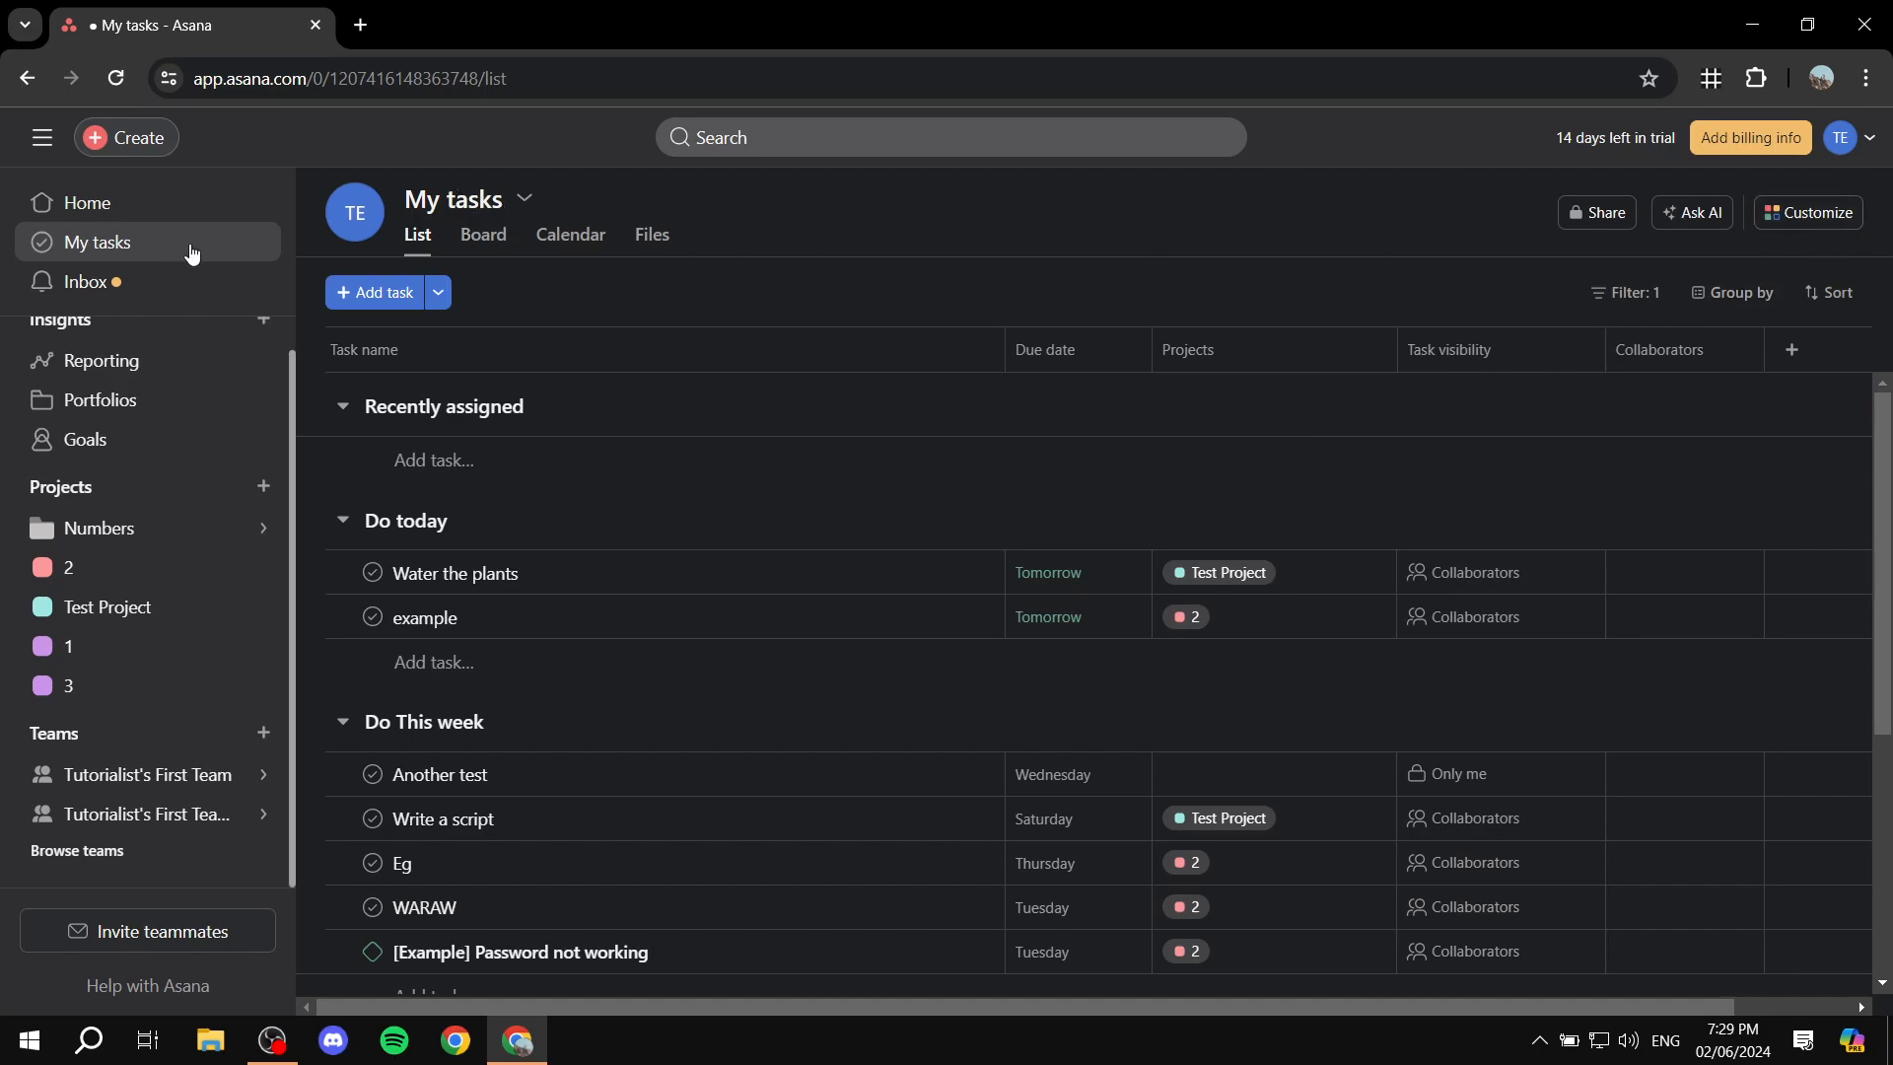
- Publish a rule from the recommended "Due date is approaching → Move task to a certain section" template that moves tasks due today to Do today
click(1823, 223)
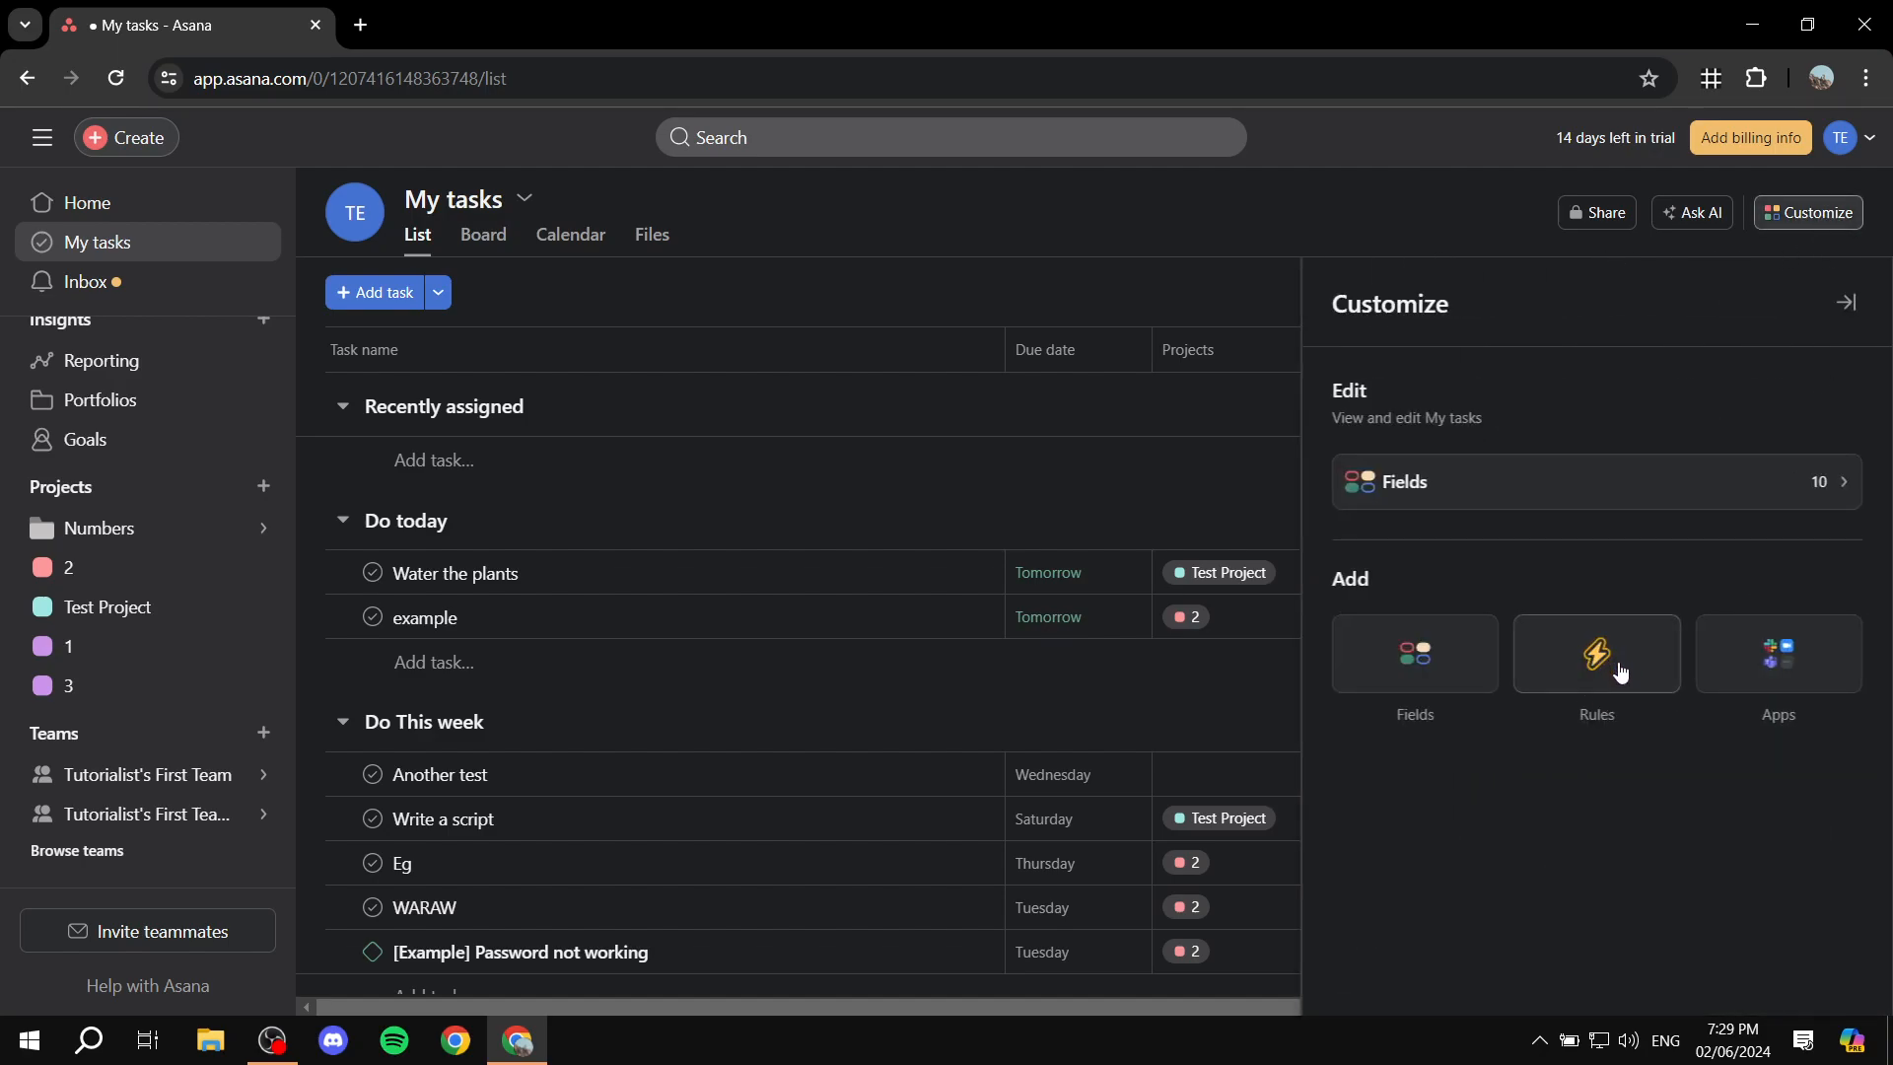
click(1571, 674)
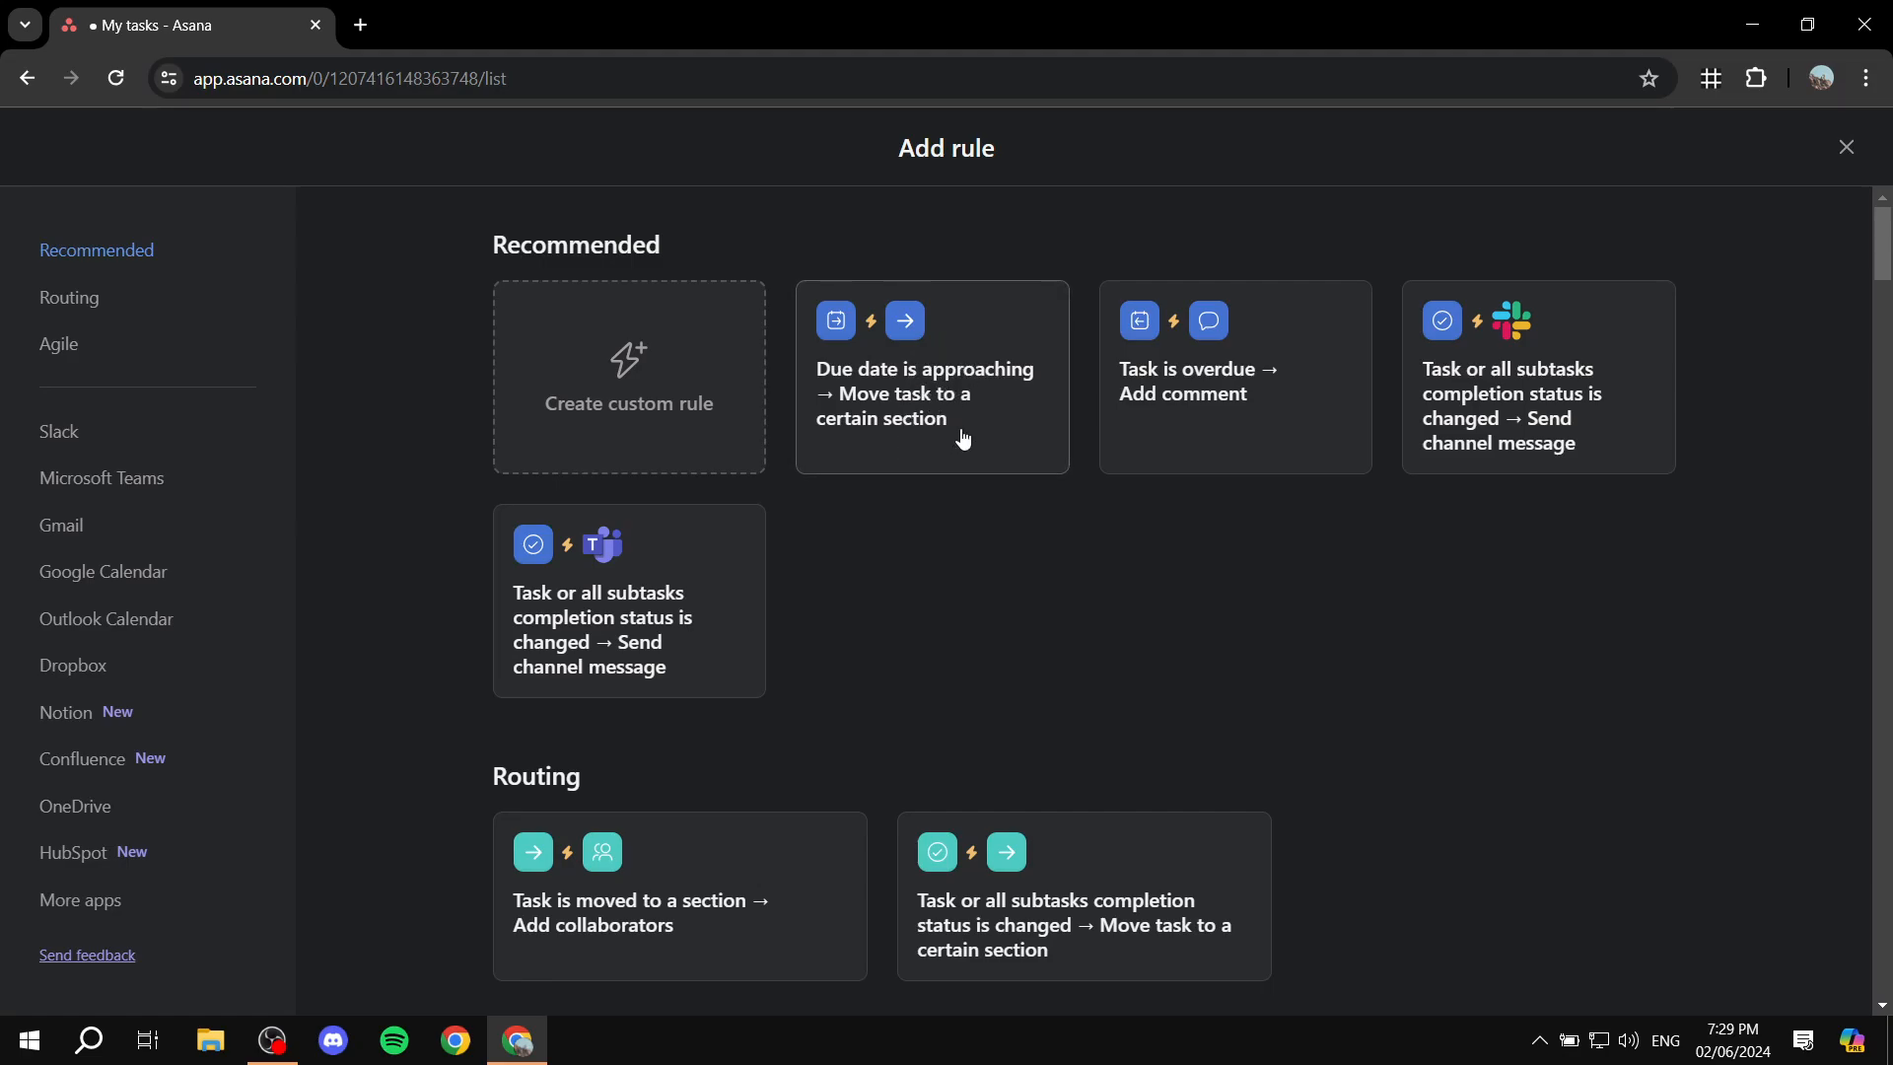
click(941, 343)
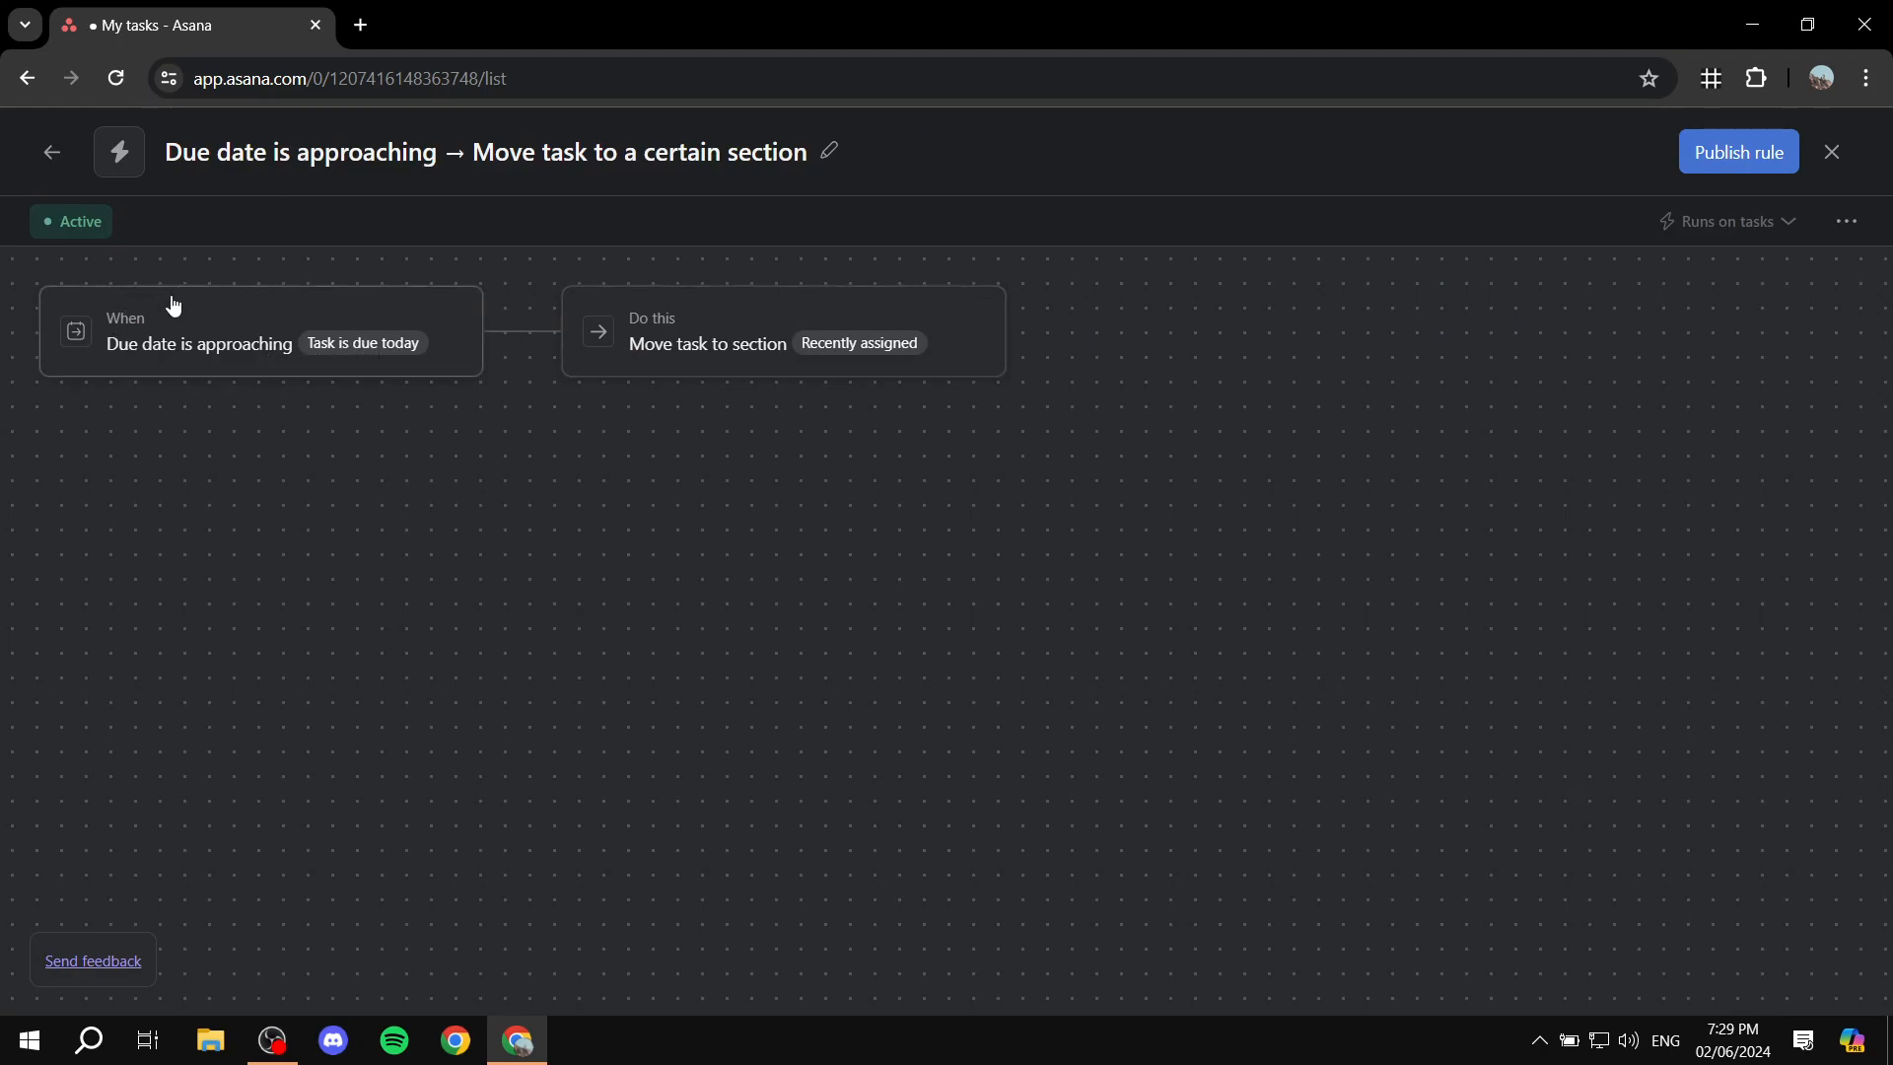
click(380, 353)
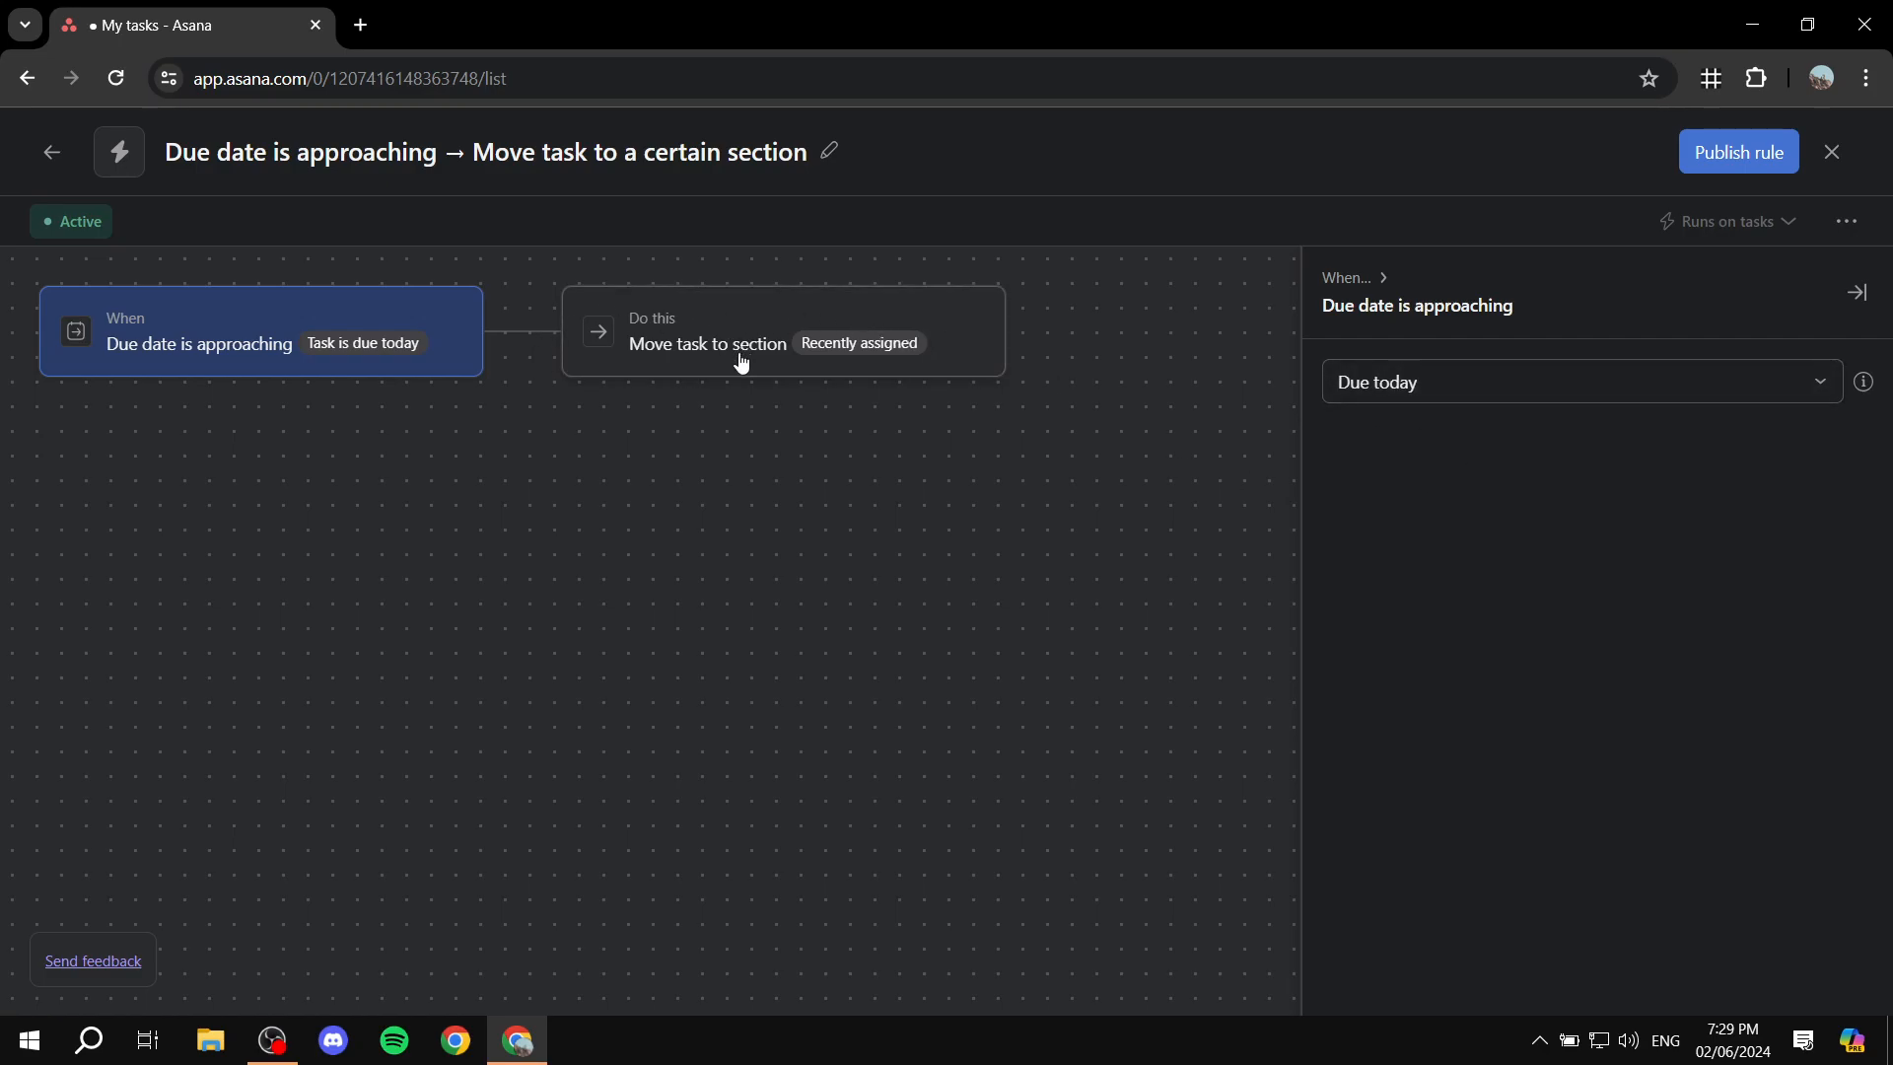
click(874, 357)
click(1515, 434)
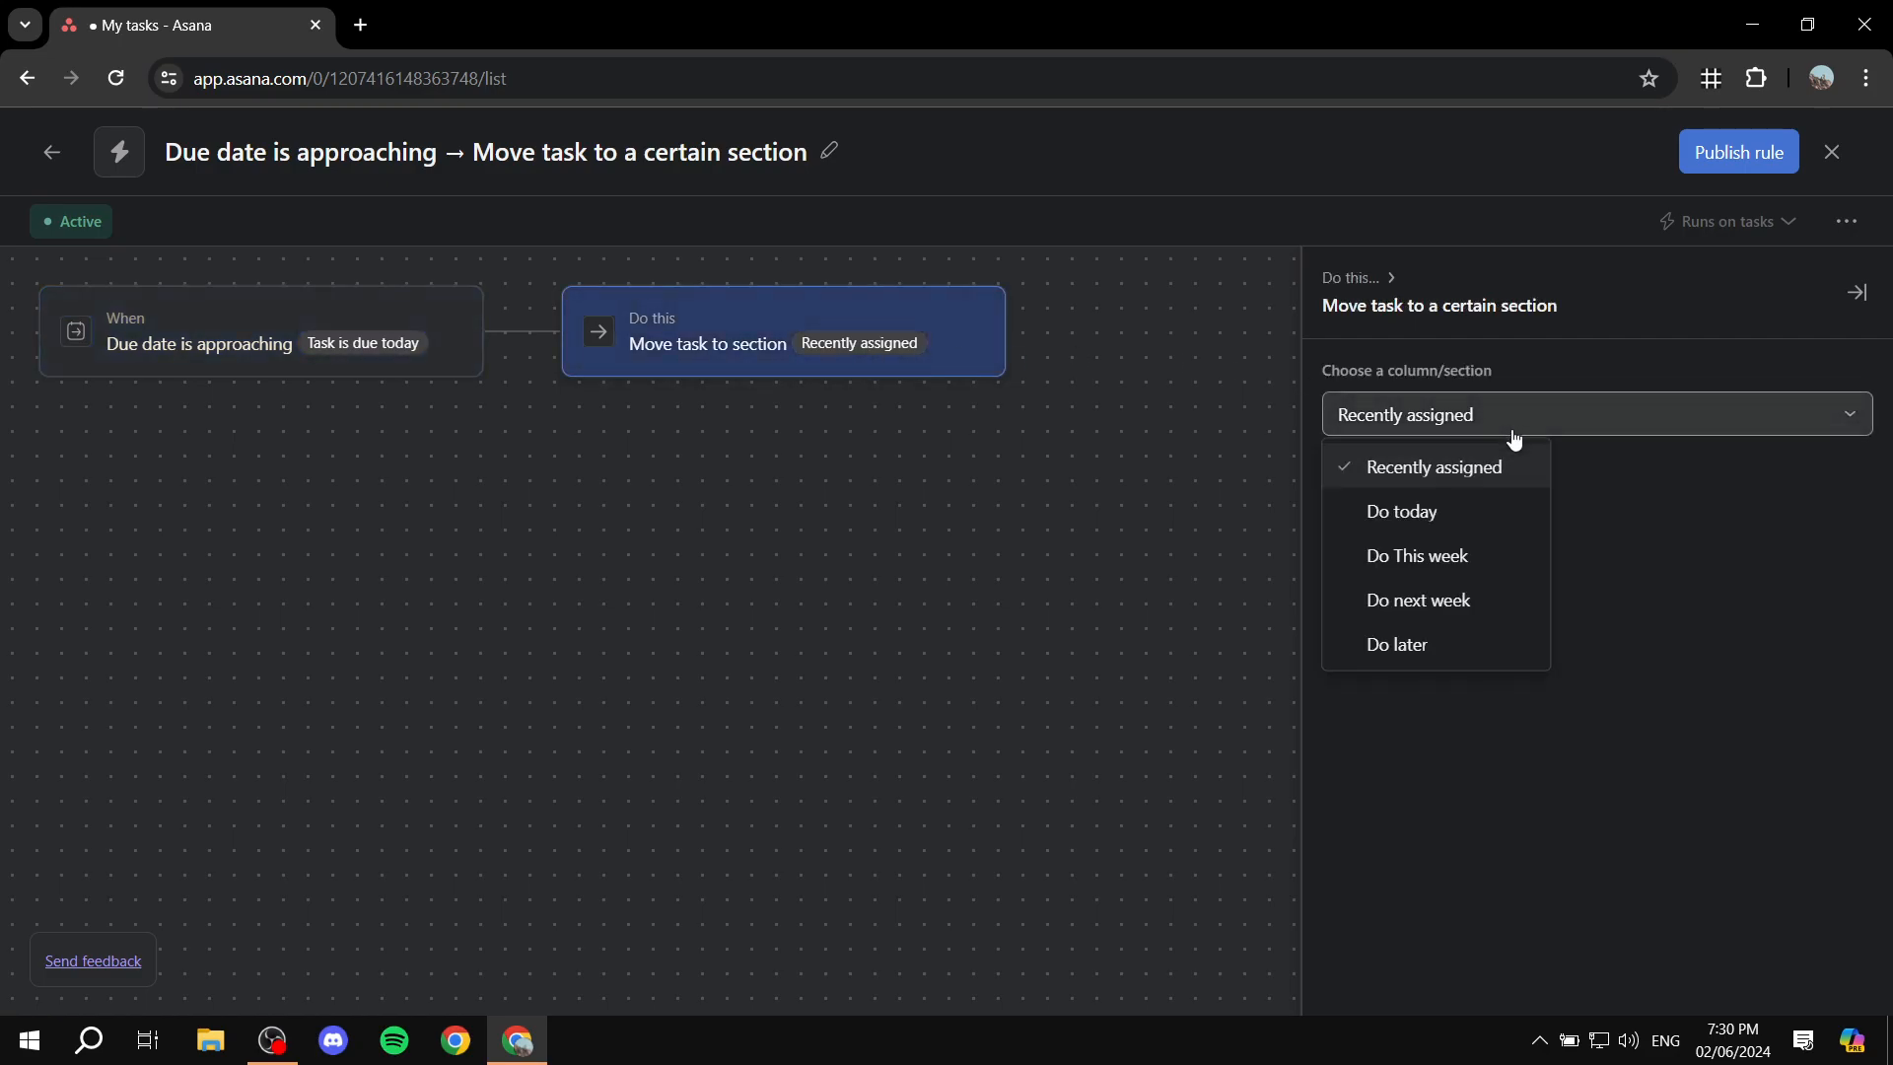
click(1459, 515)
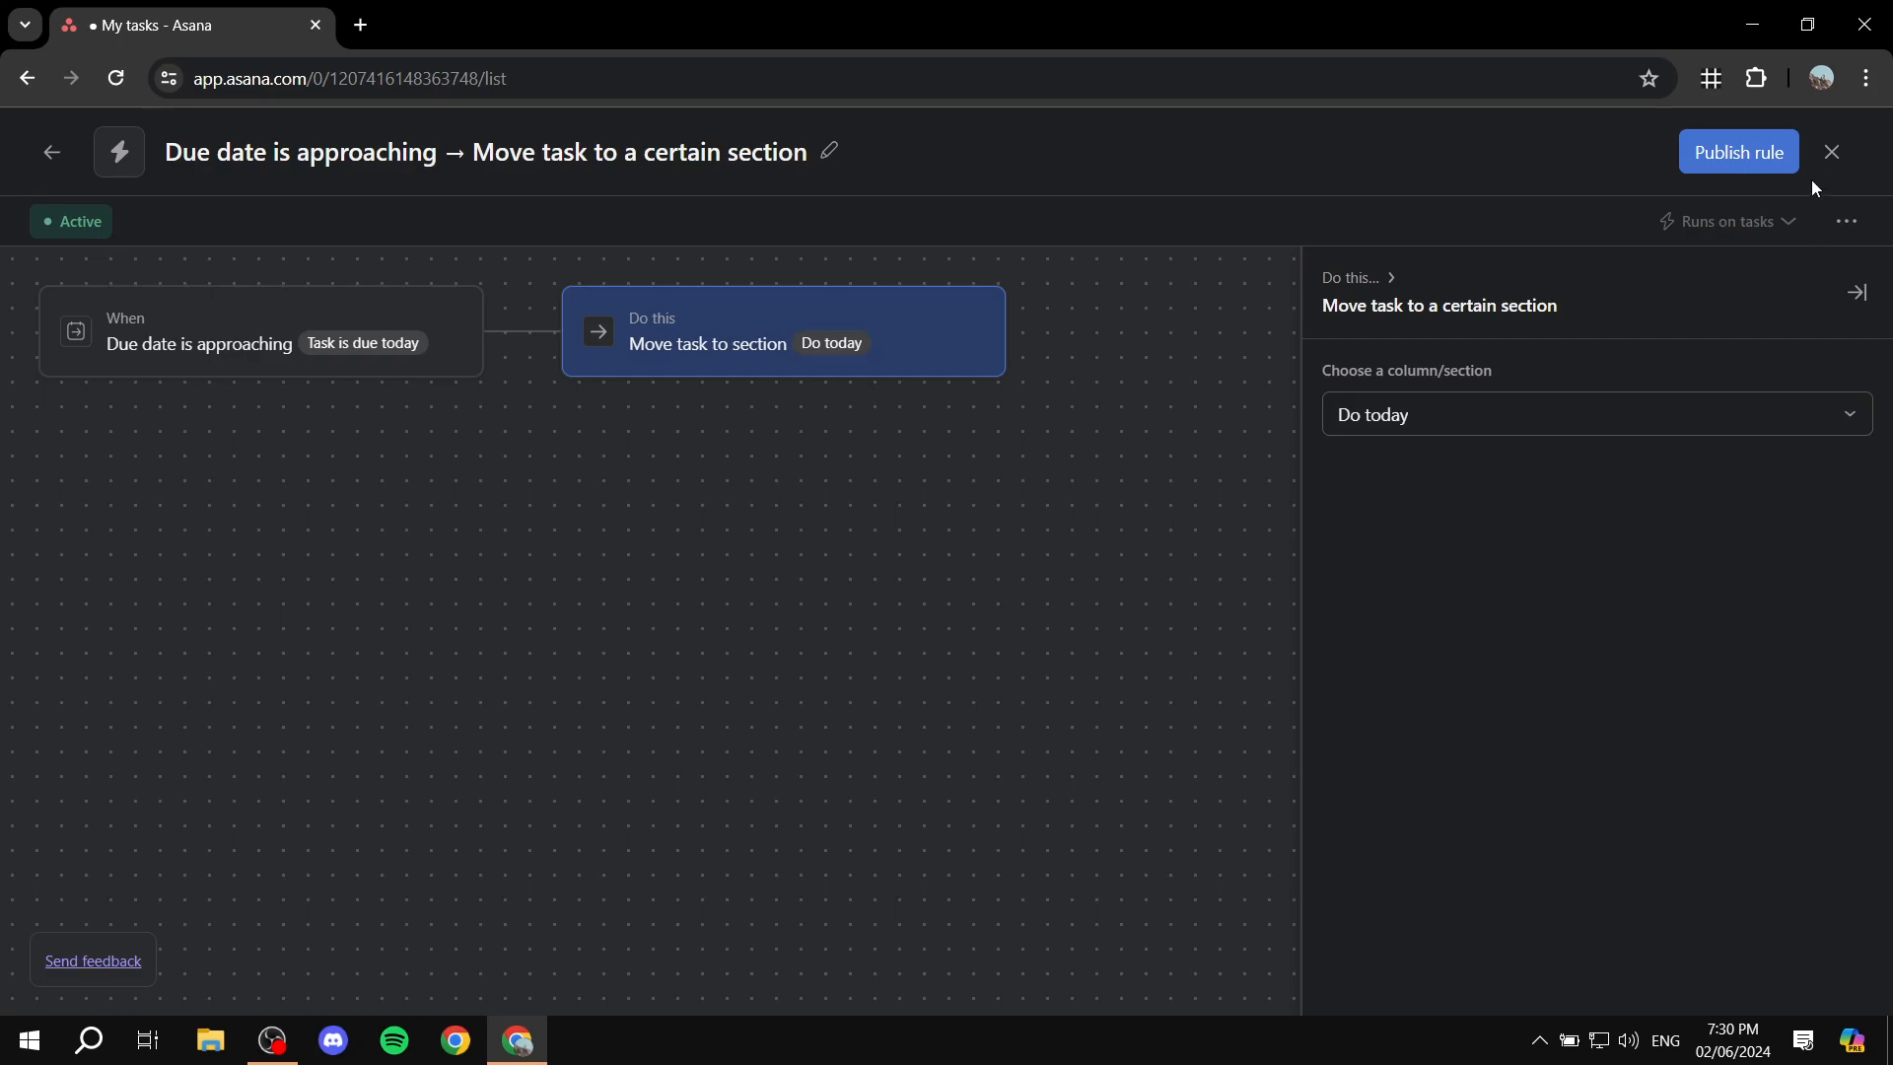
click(1756, 156)
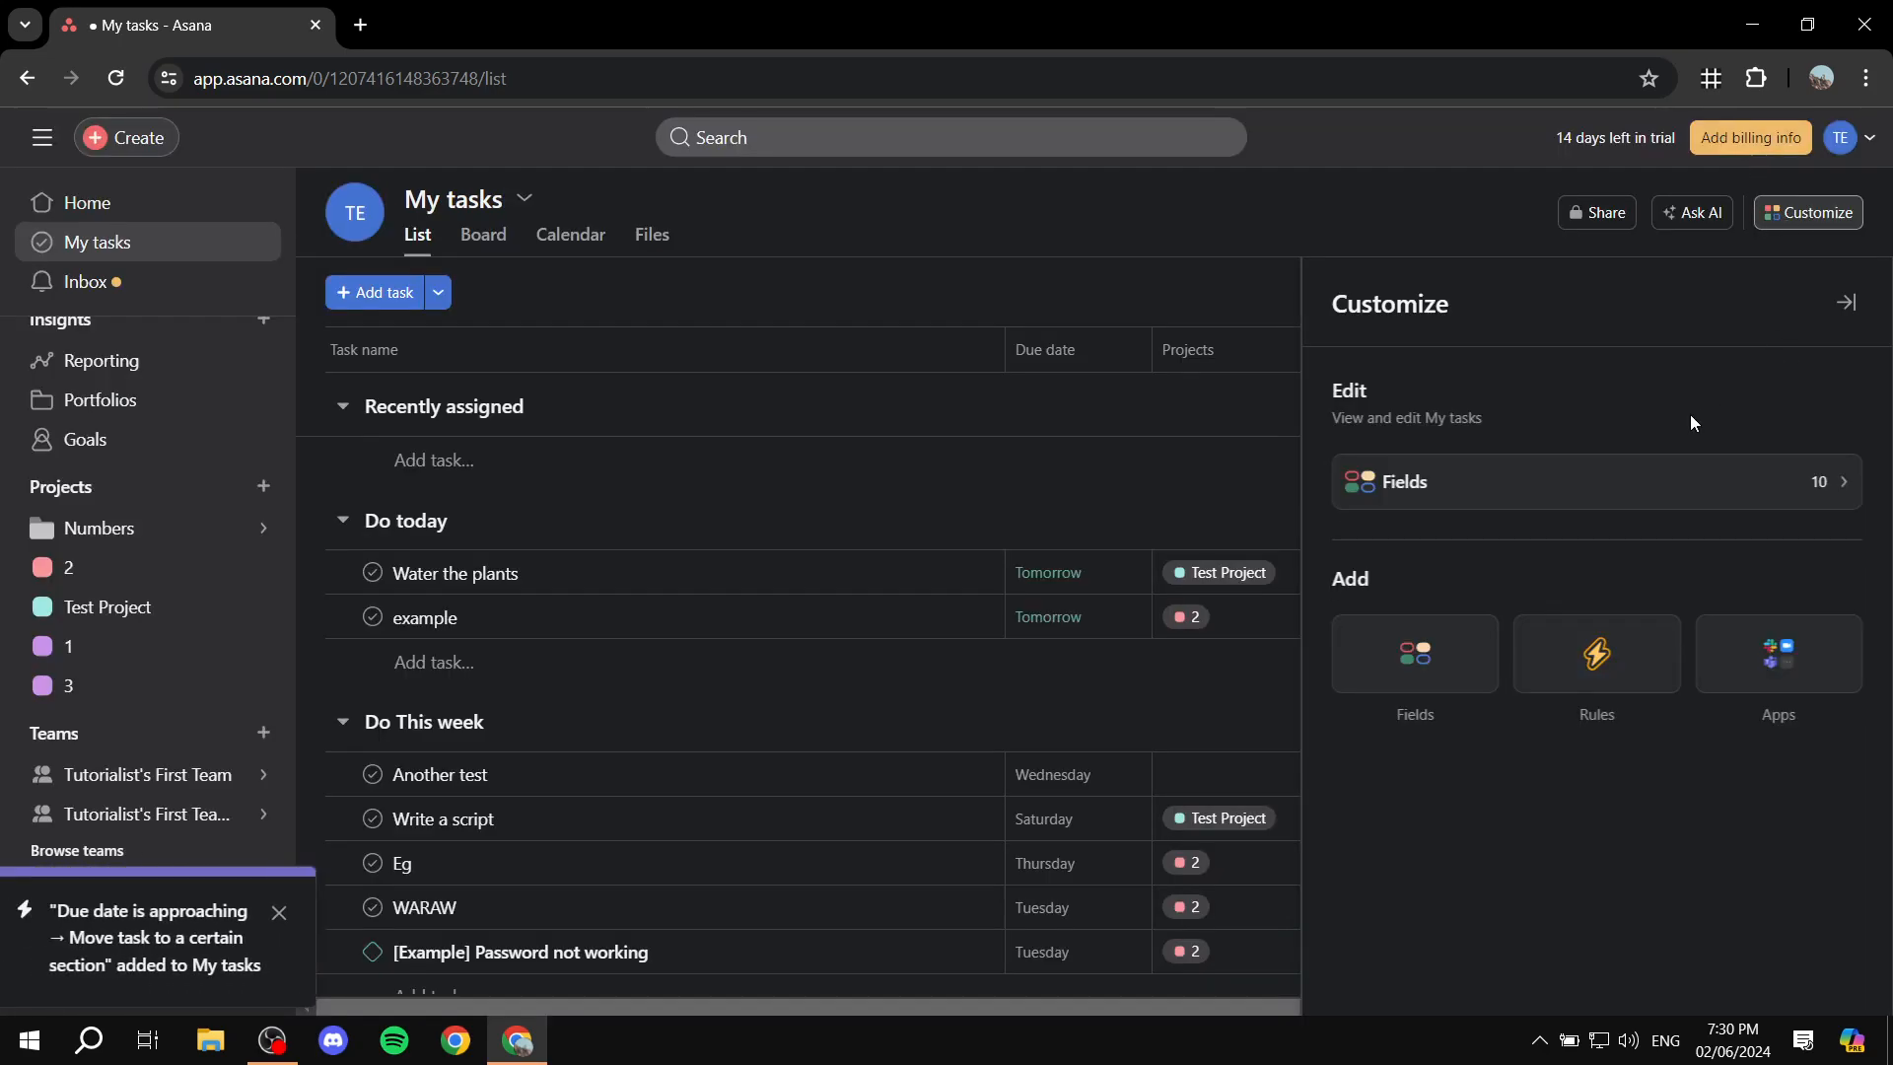
mouse_move(163, 537)
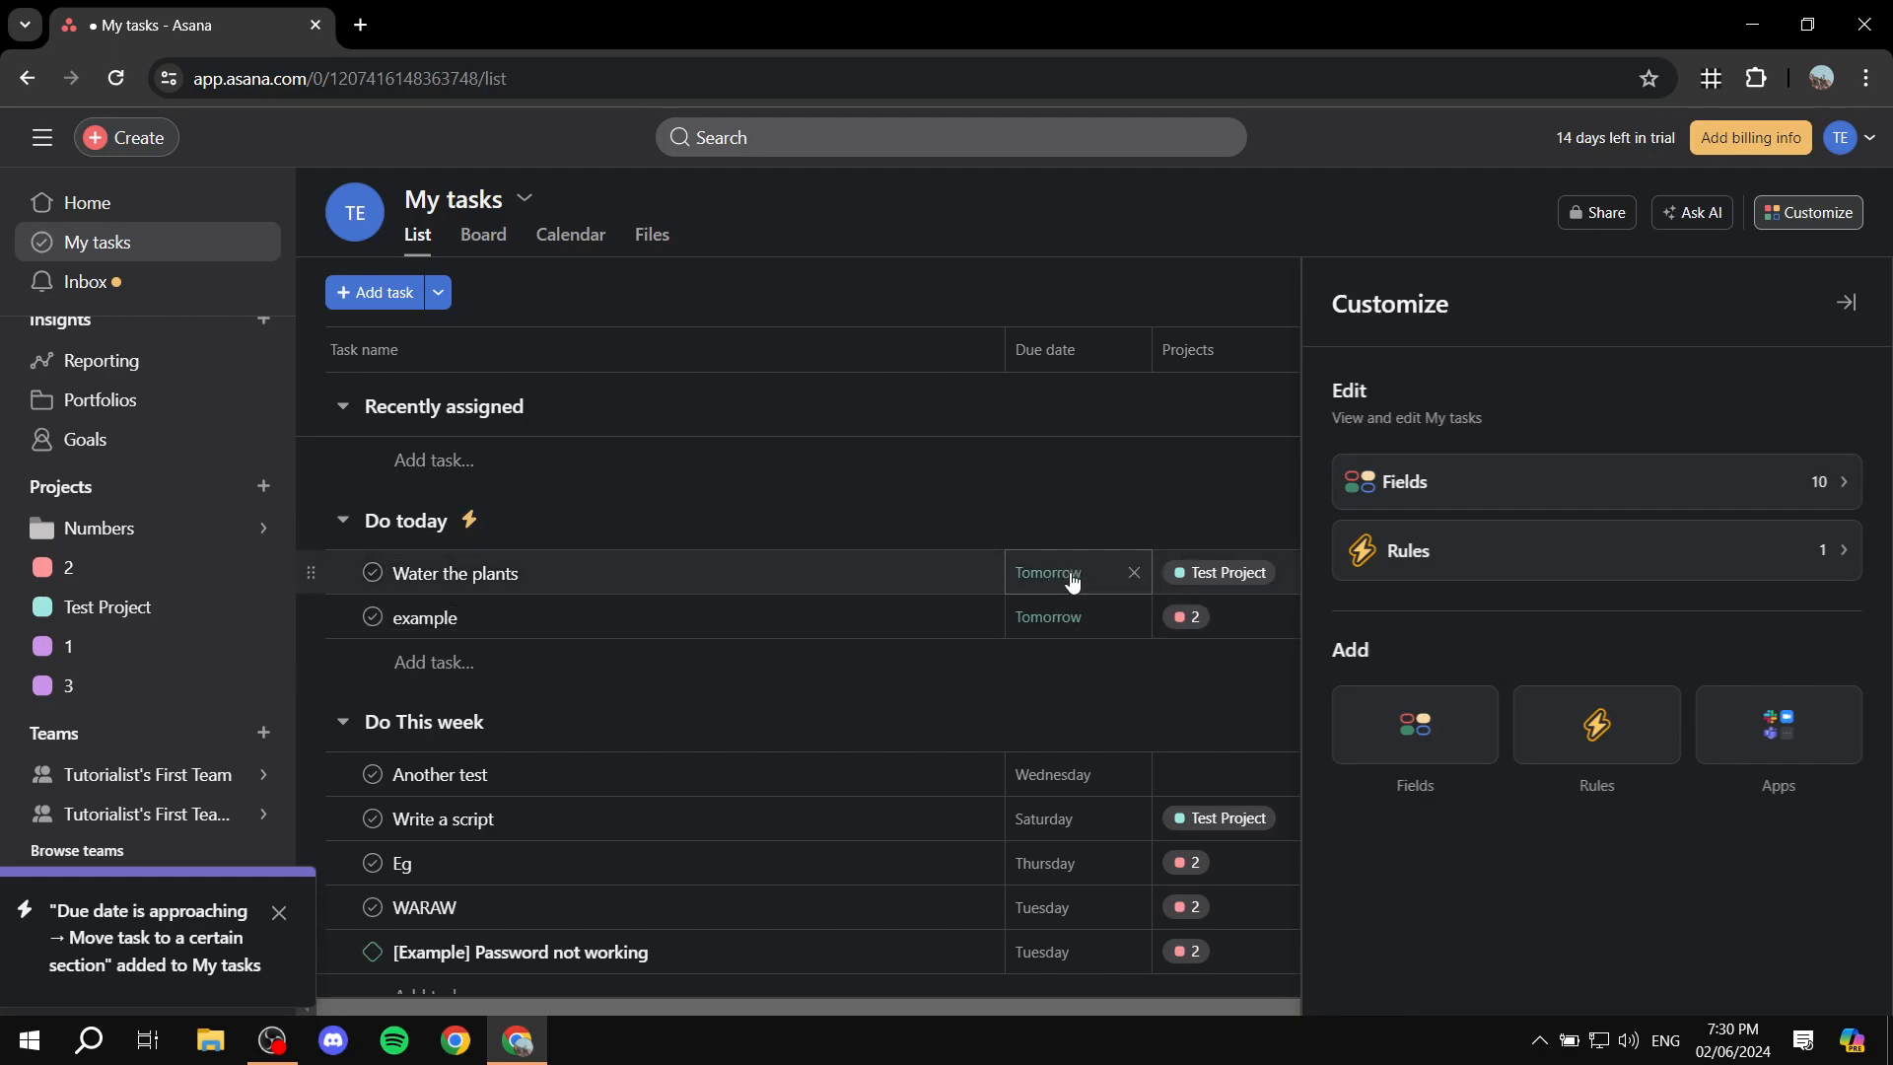
click(1846, 302)
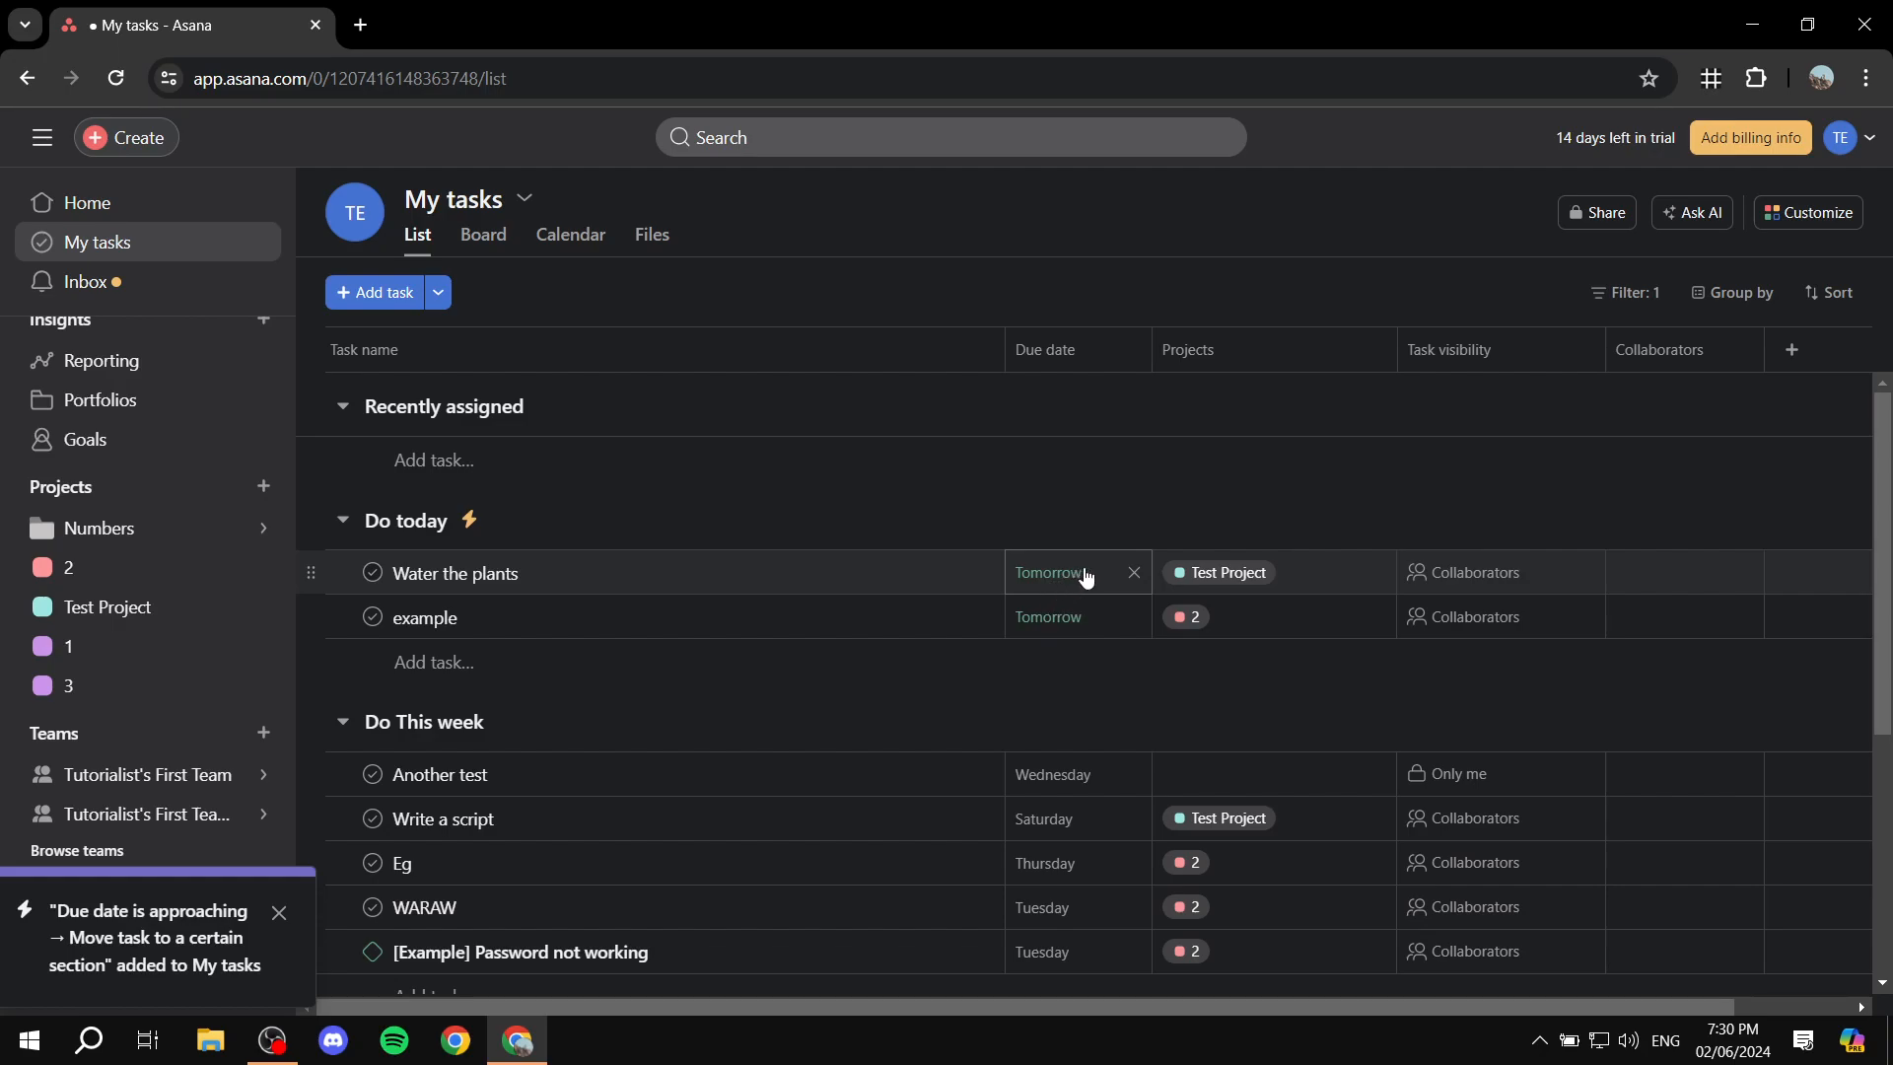
- Move the tasks "Water the plants" and "example" from Do today back into the Recently assigned section
drag(311, 578, 361, 394)
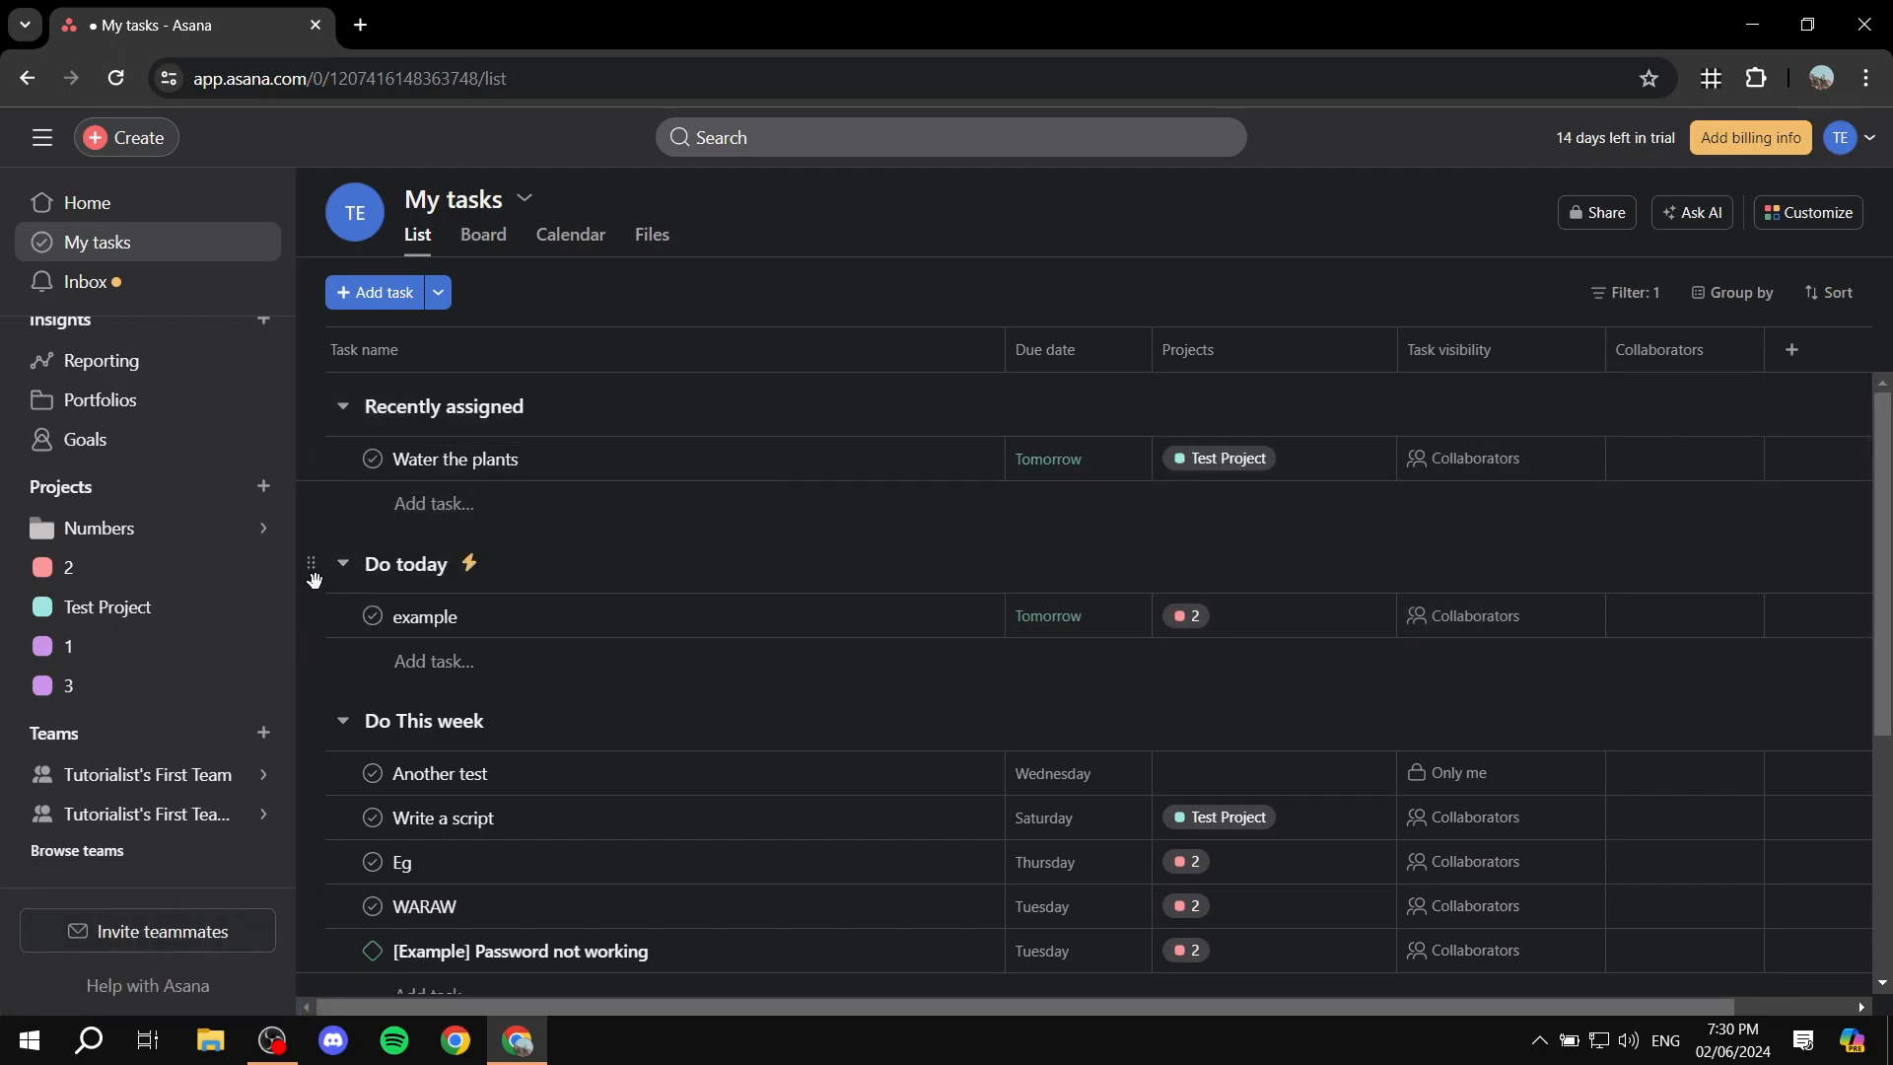
drag(311, 617, 400, 412)
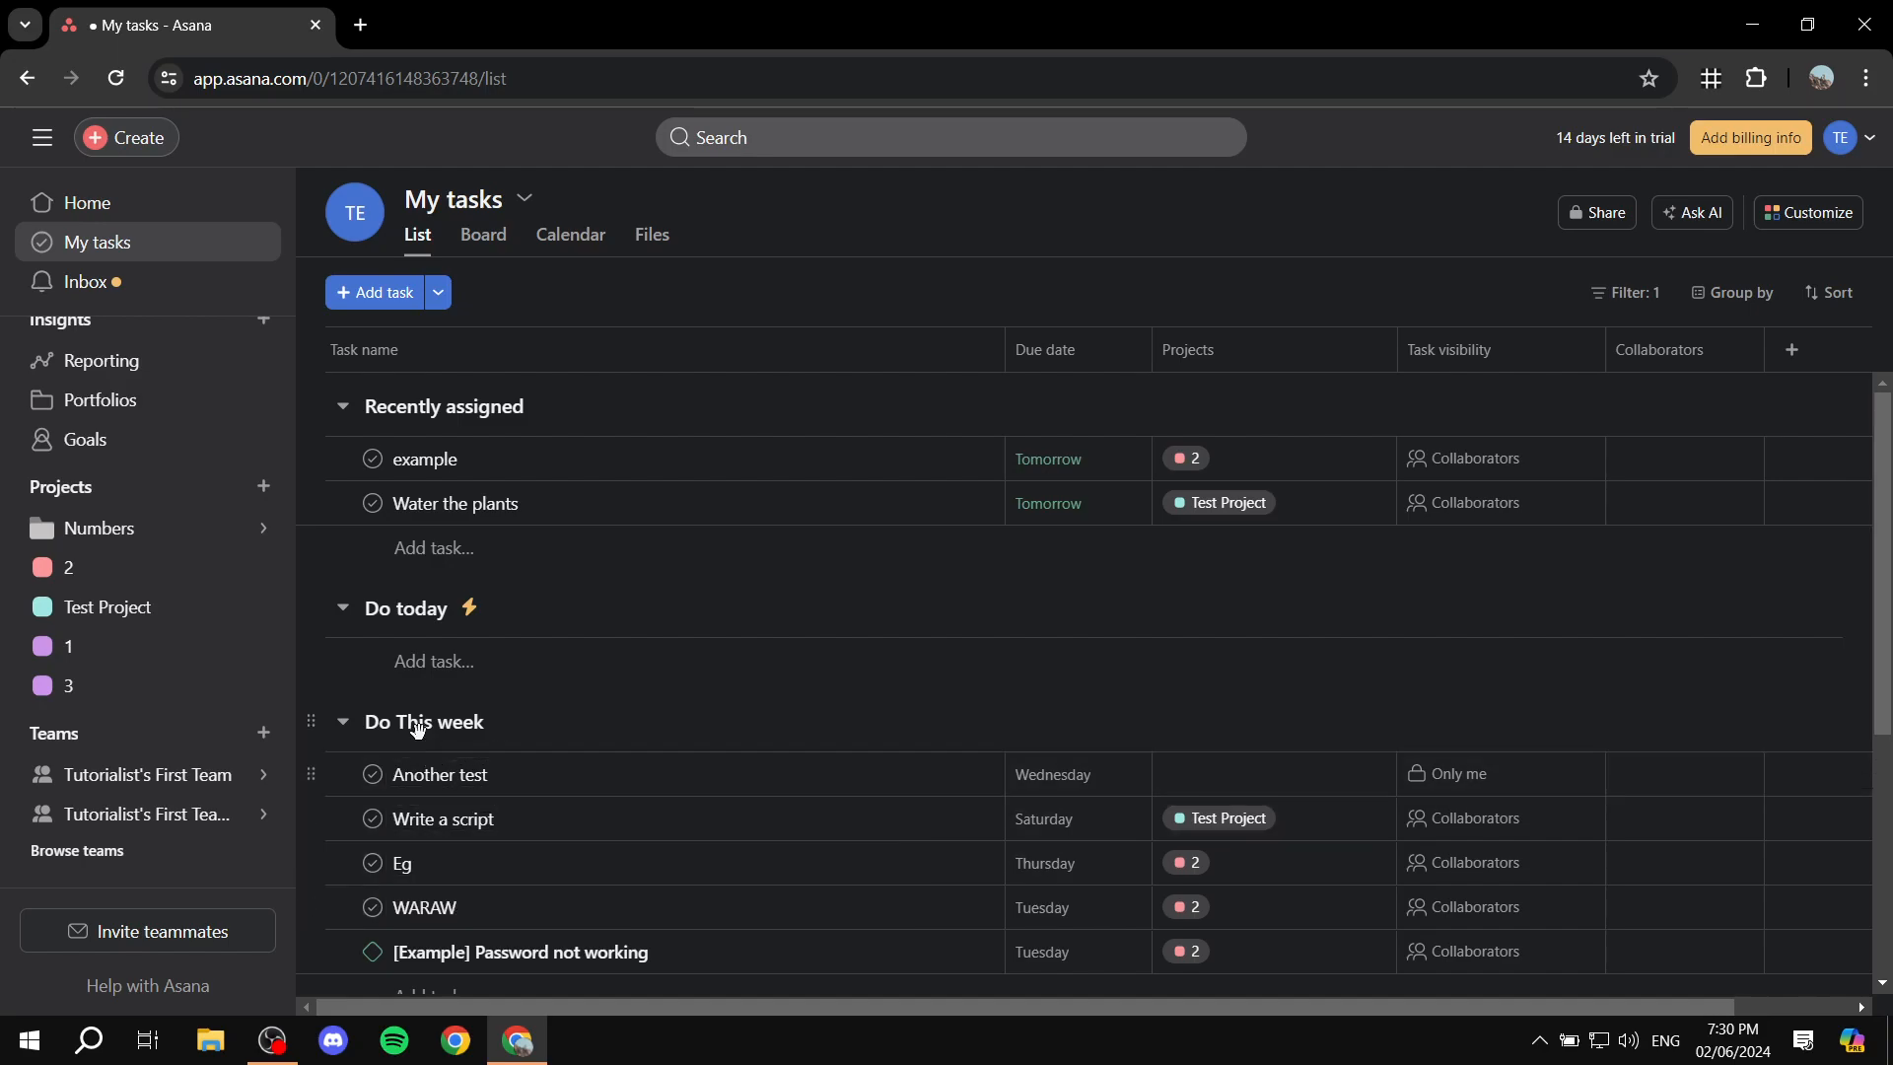
scroll(1076, 562, down, 4)
scroll(1065, 558, up, 4)
- Examine the triggers offered for a custom My tasks rule, including the restriction on "Due date is approaching", and return to the rule templates
click(1839, 215)
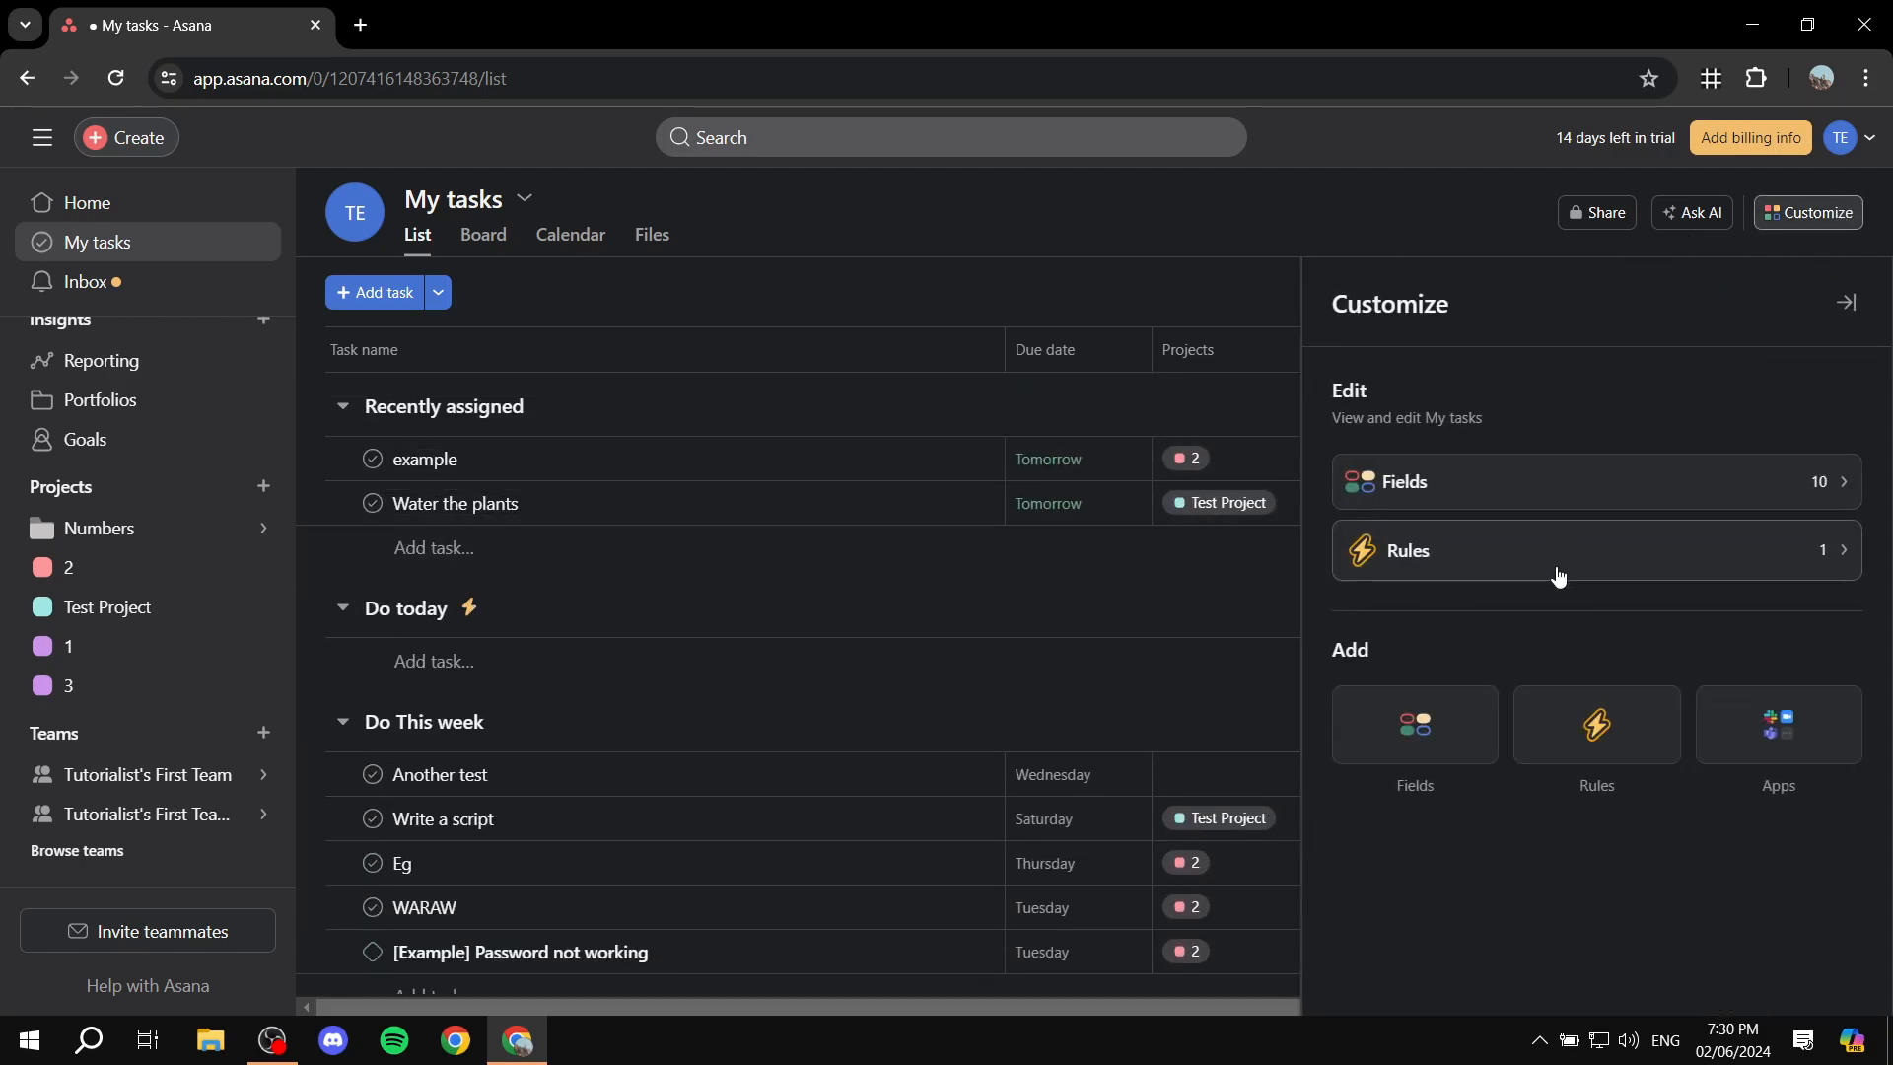
click(1588, 723)
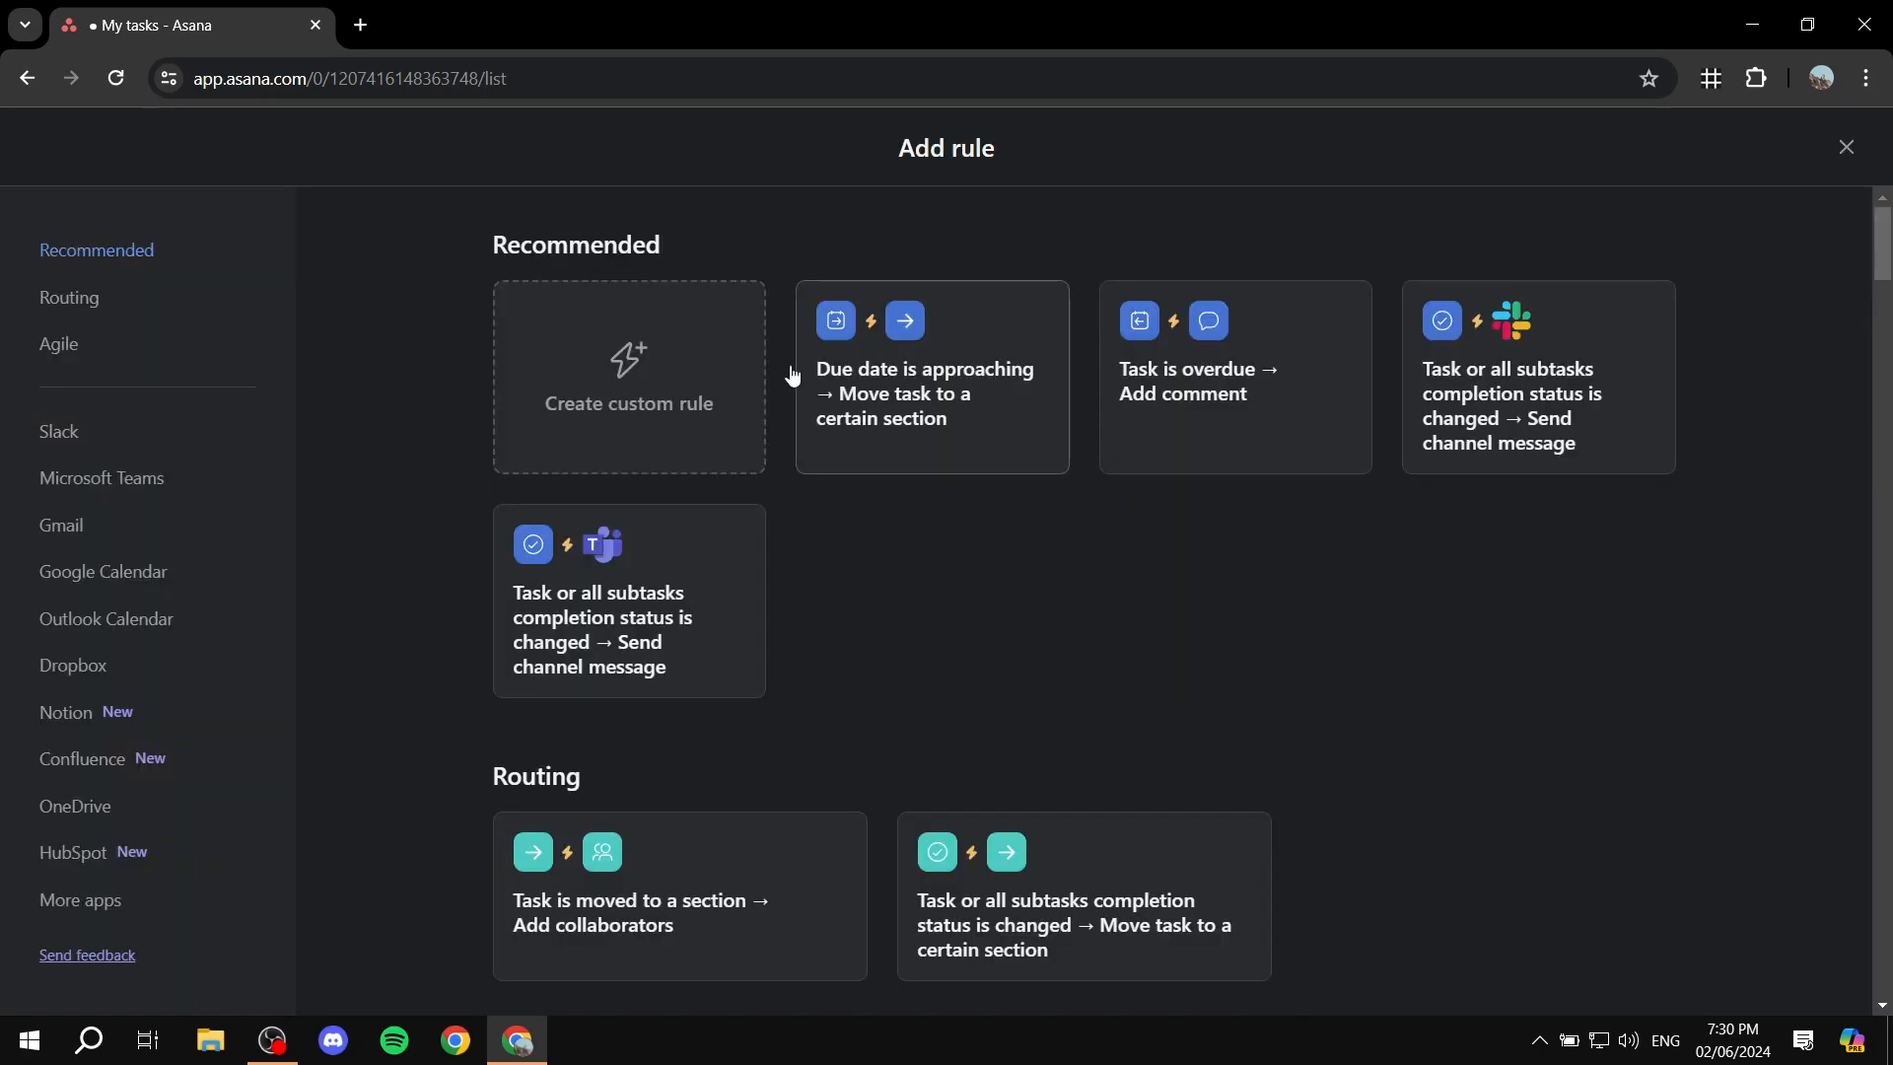
click(634, 350)
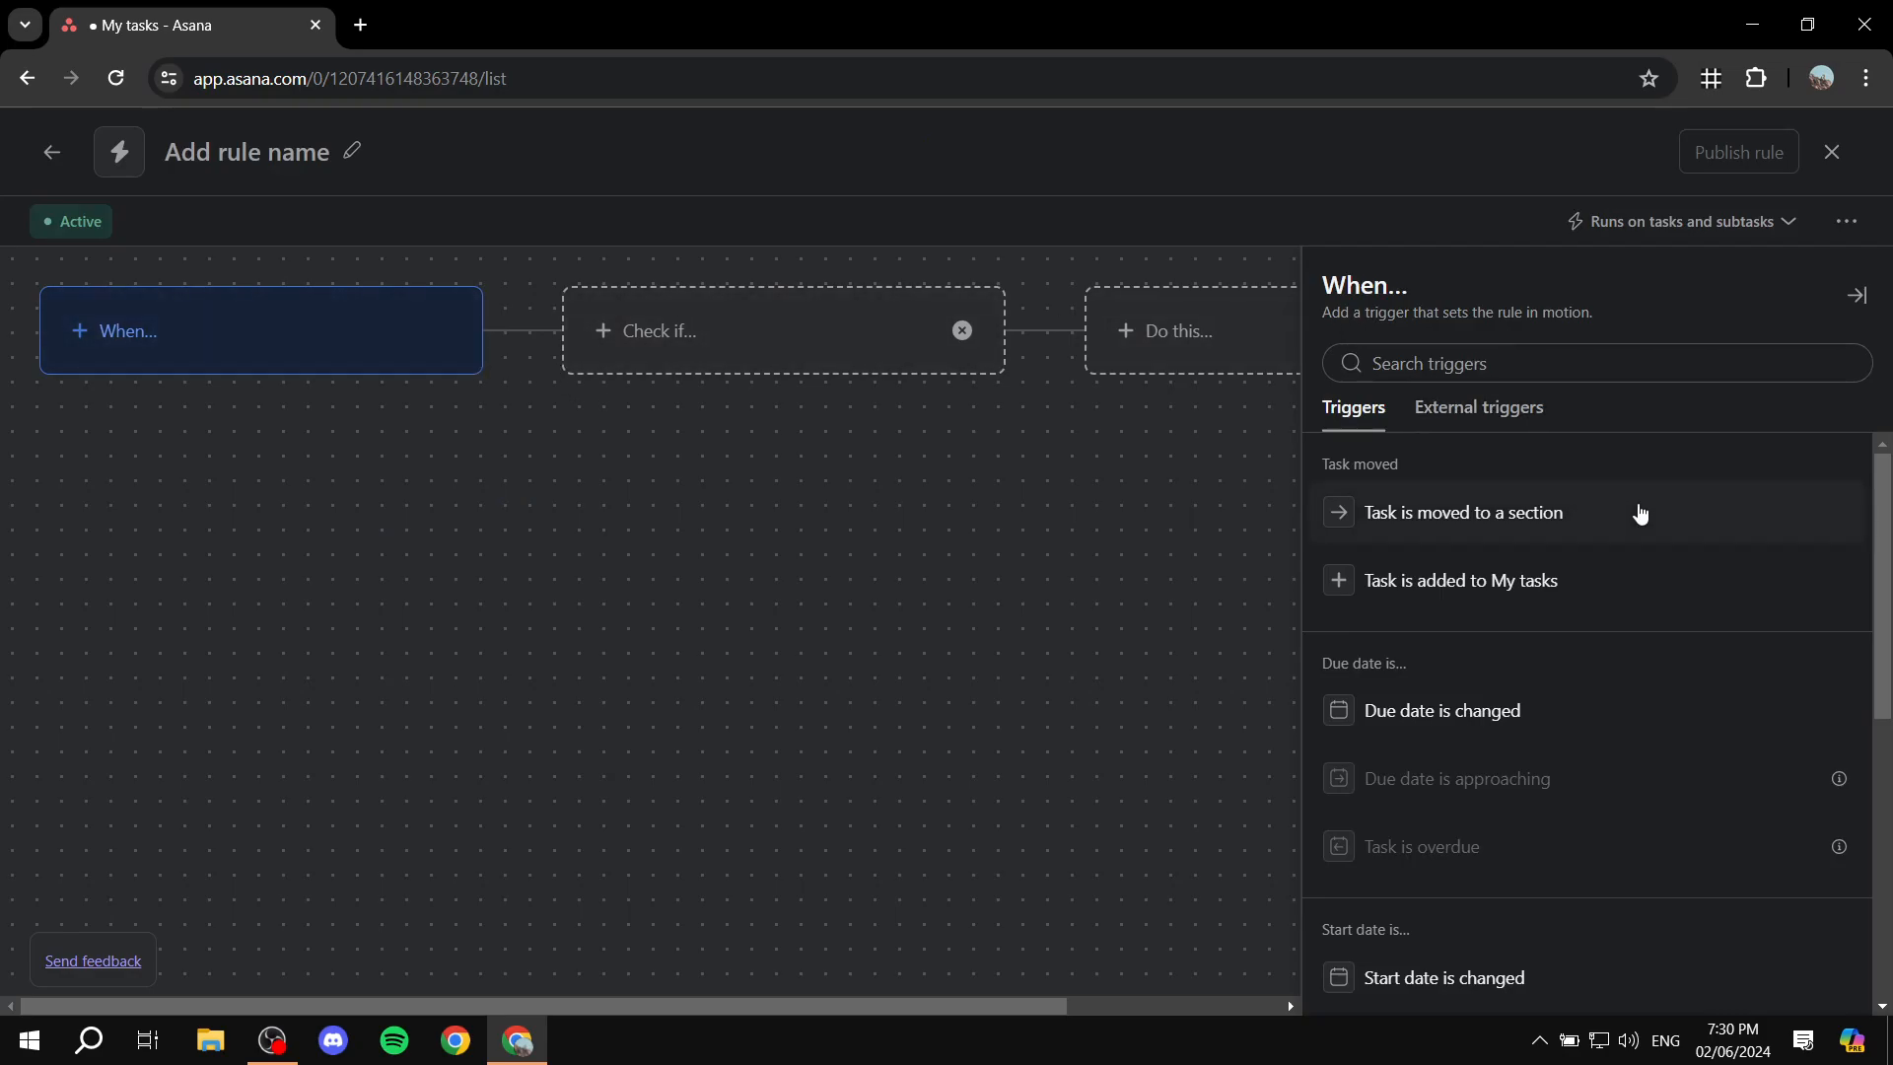
scroll(1499, 507, down, 2)
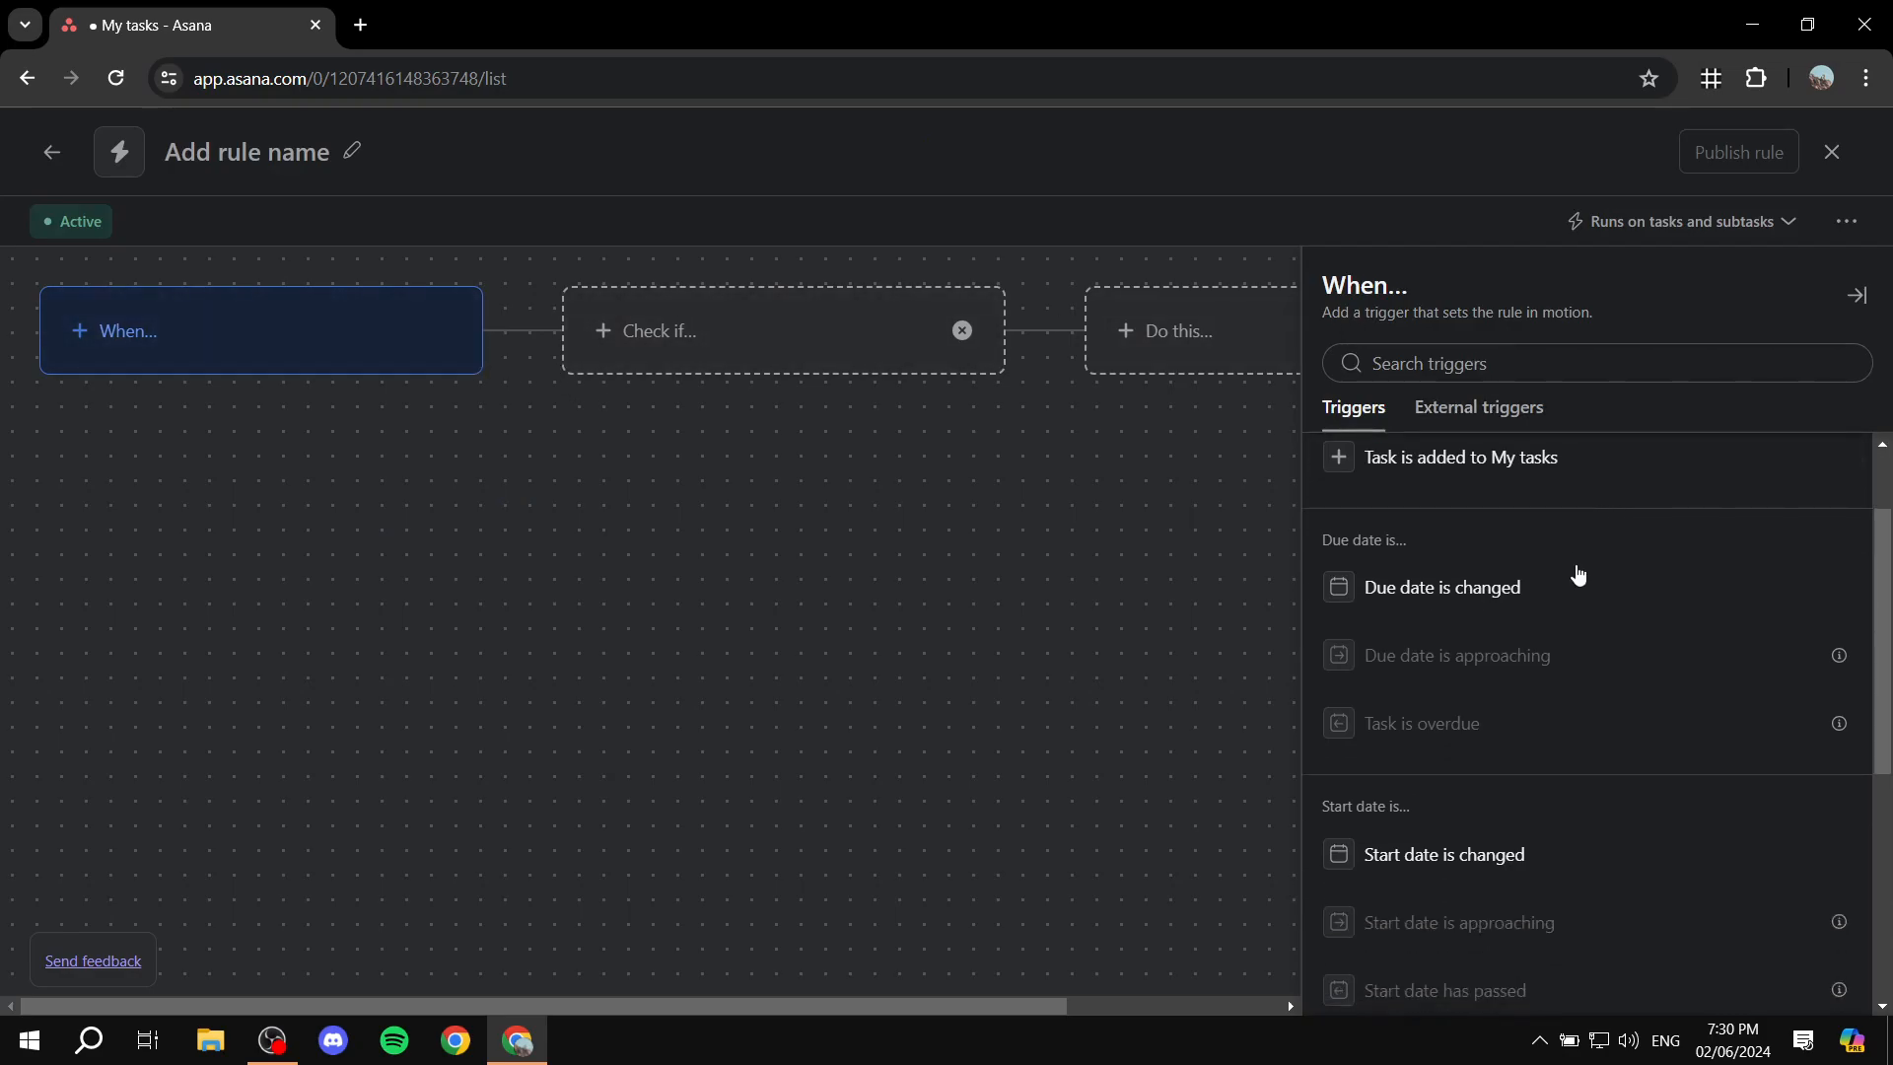
scroll(1571, 681, down, 6)
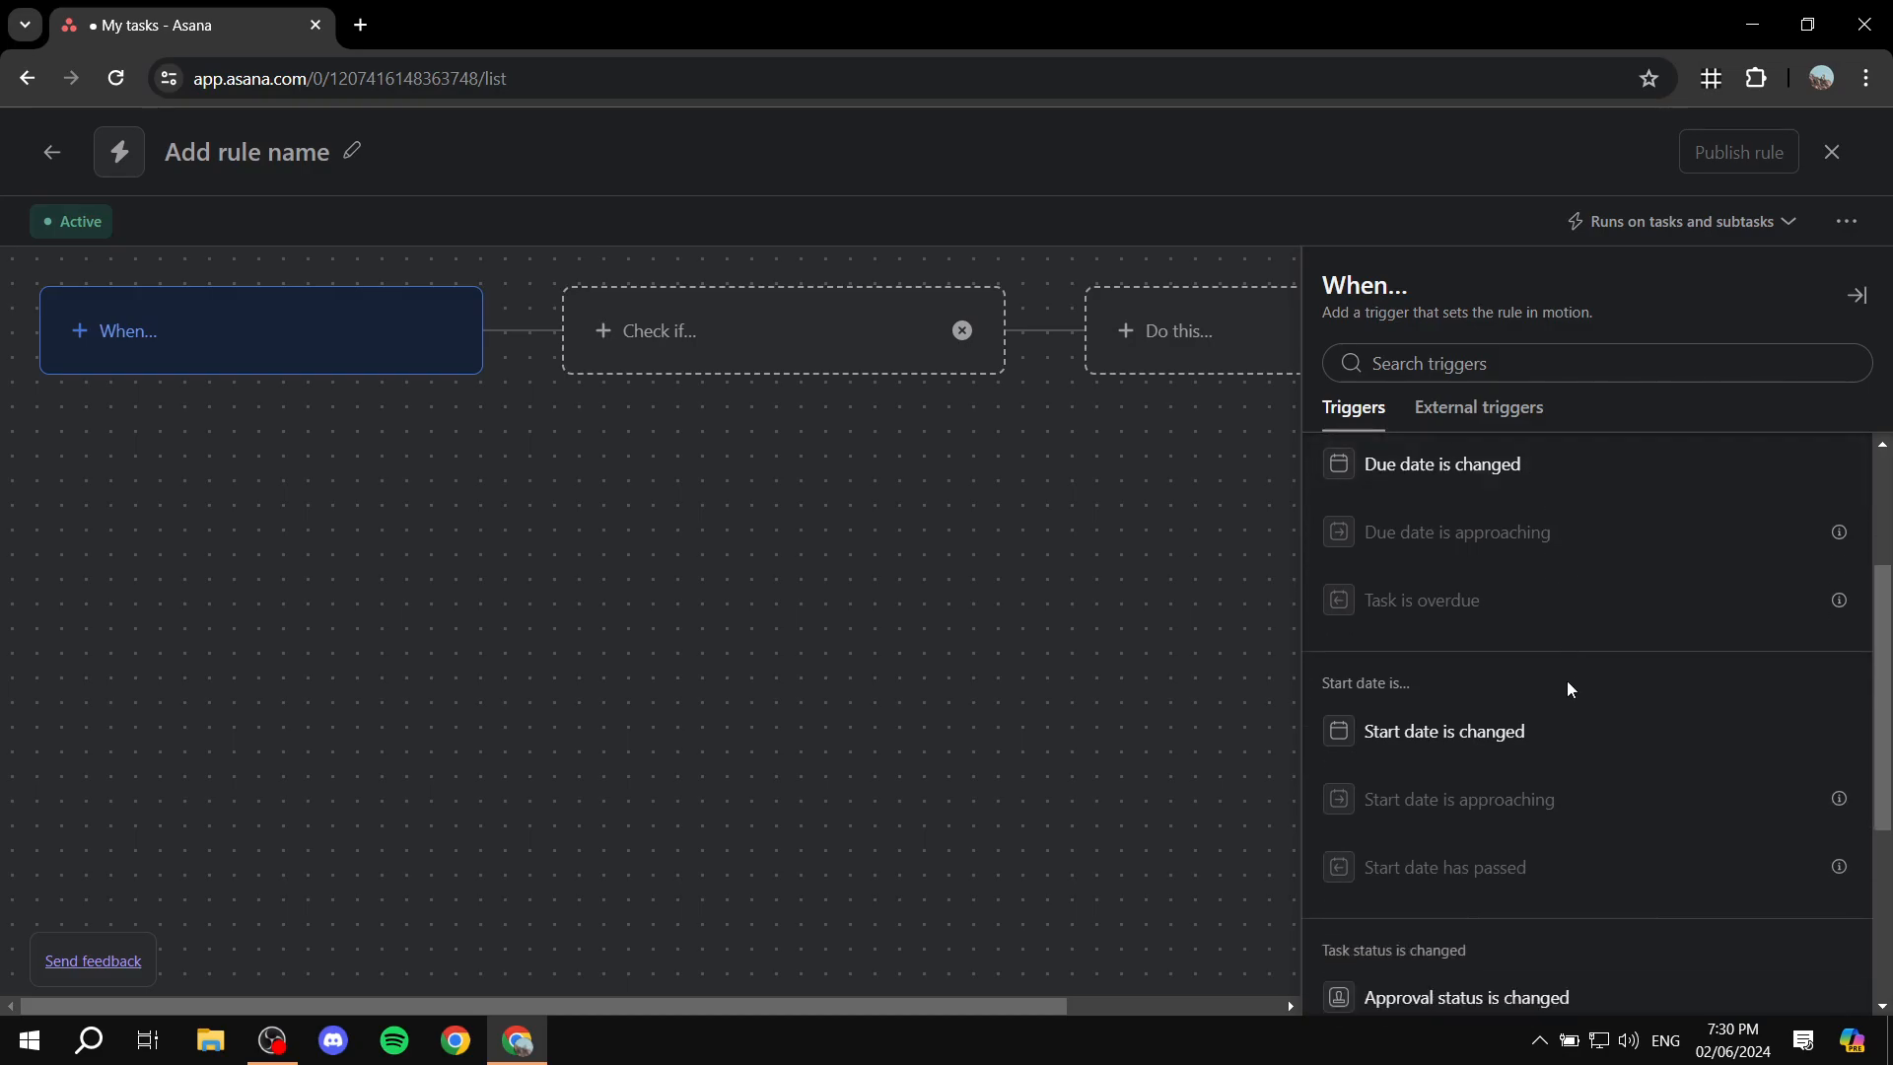
scroll(1570, 492, down, 2)
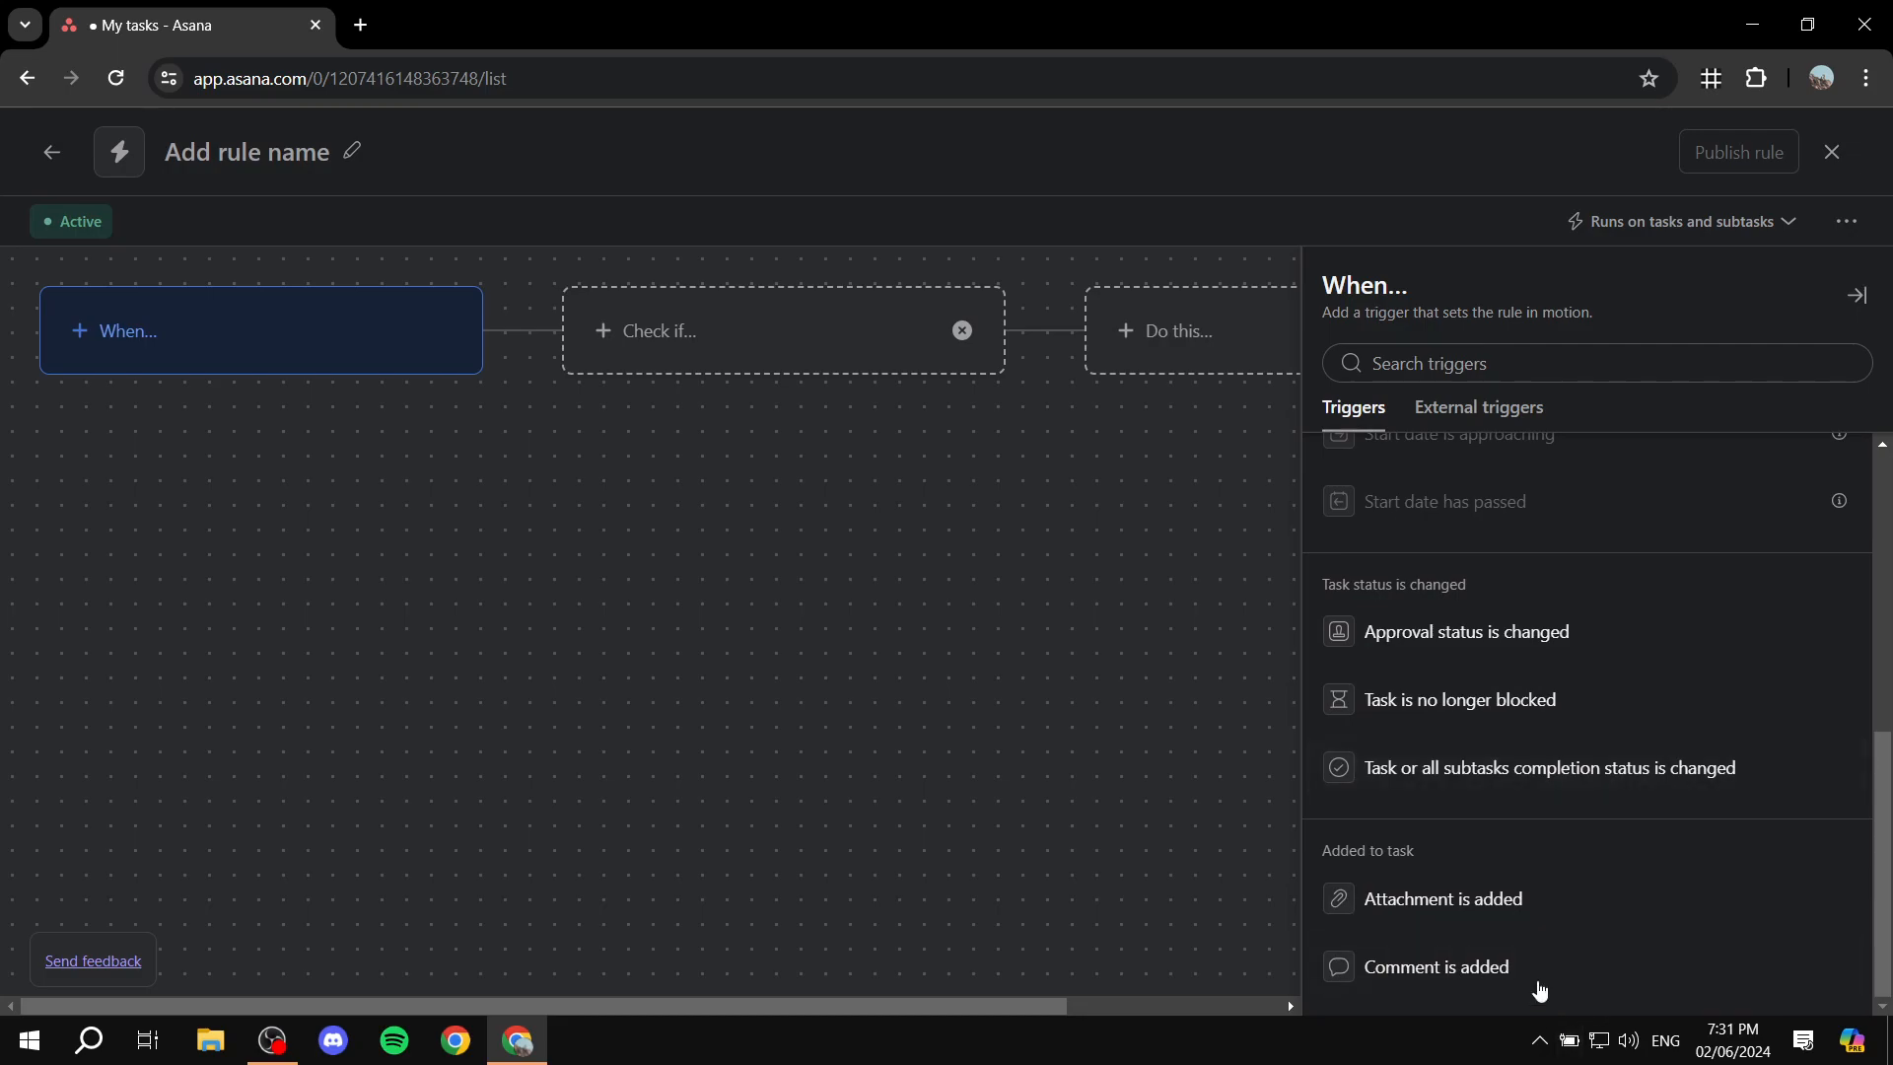
scroll(1559, 913, up, 5)
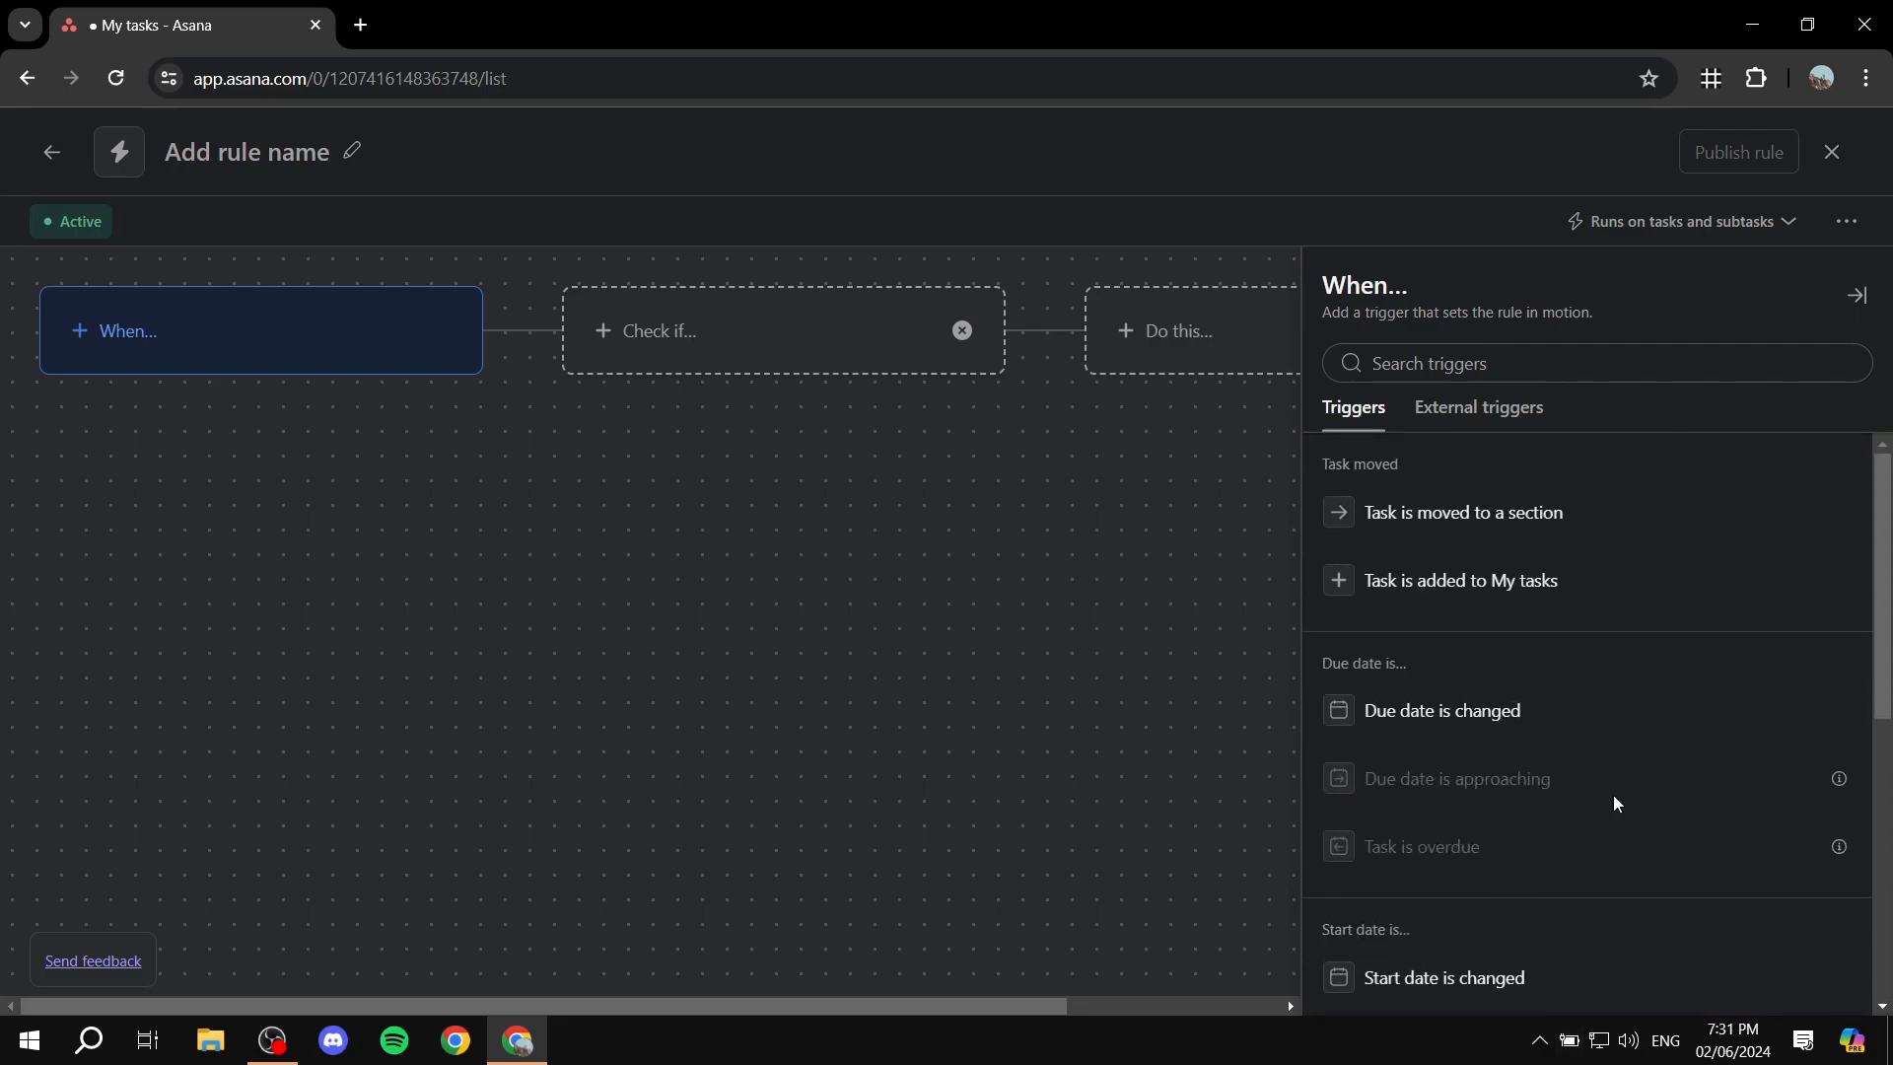
mouse_move(1836, 789)
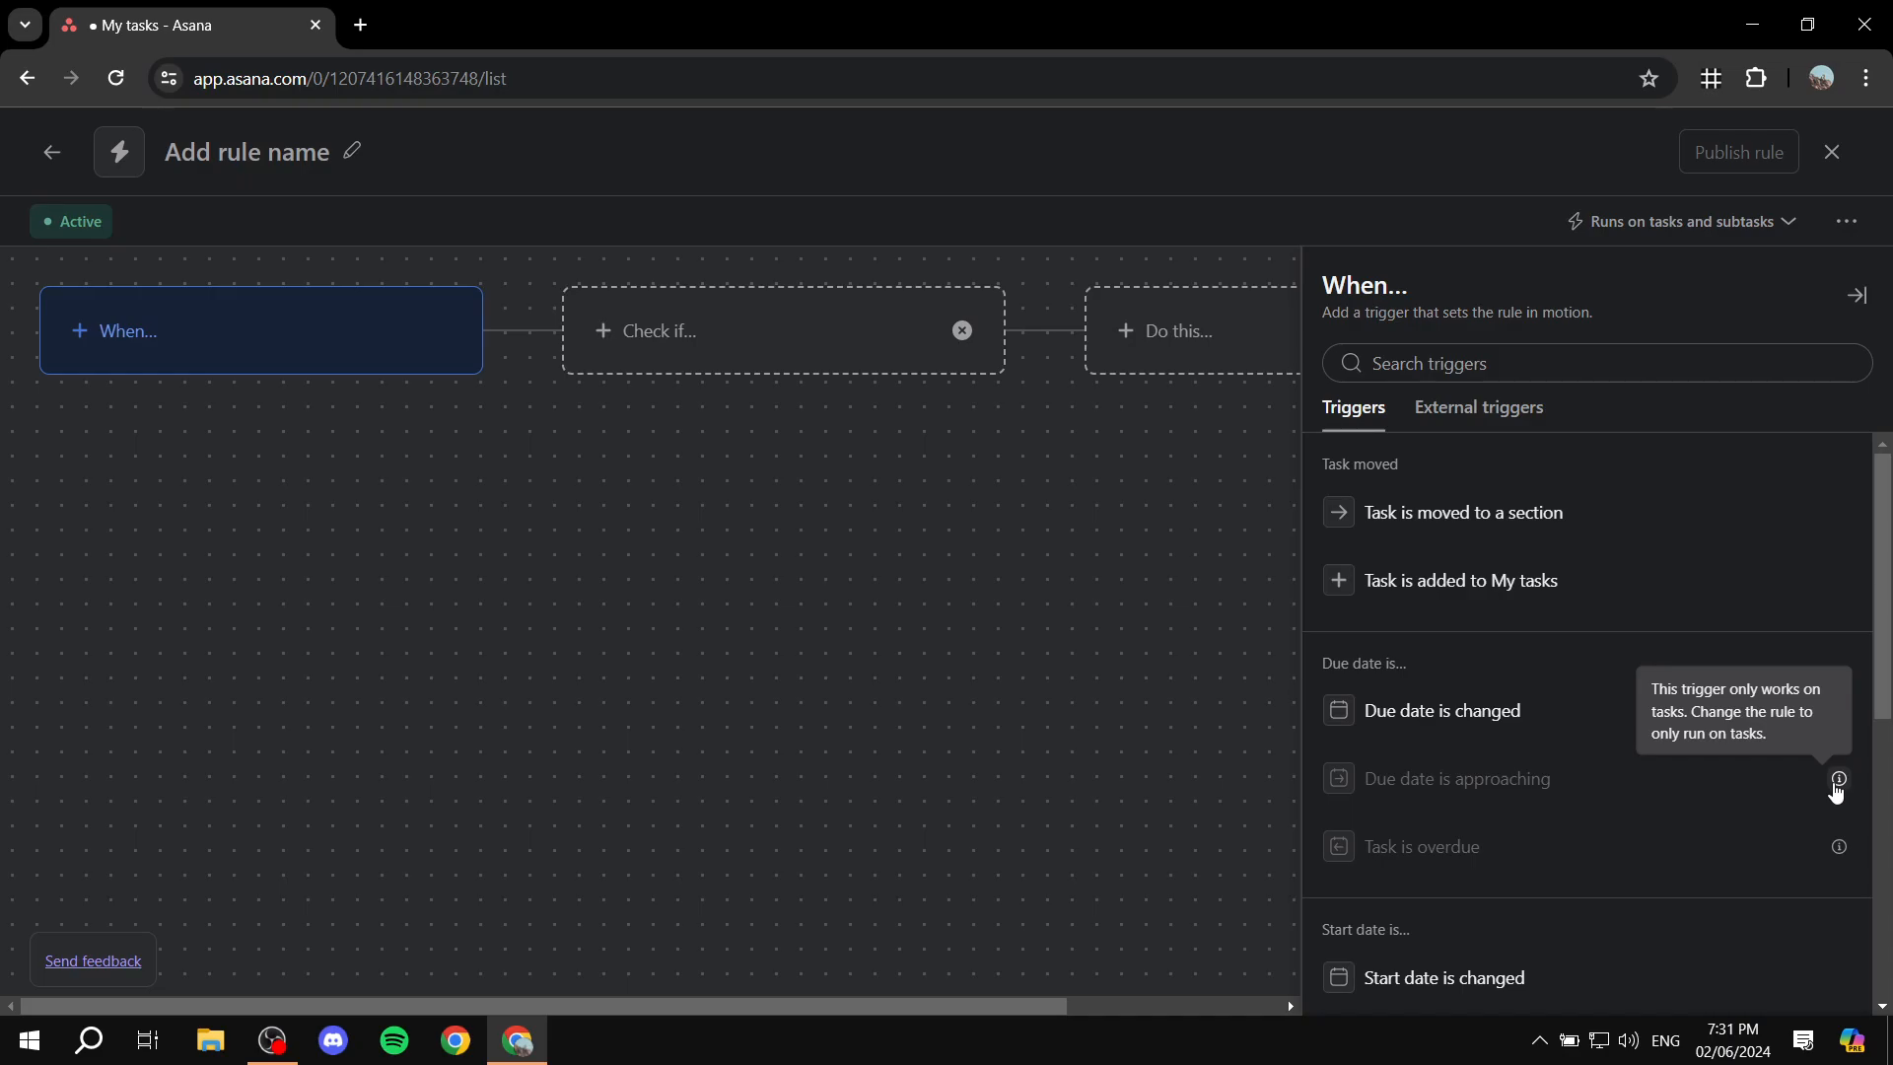
click(1857, 289)
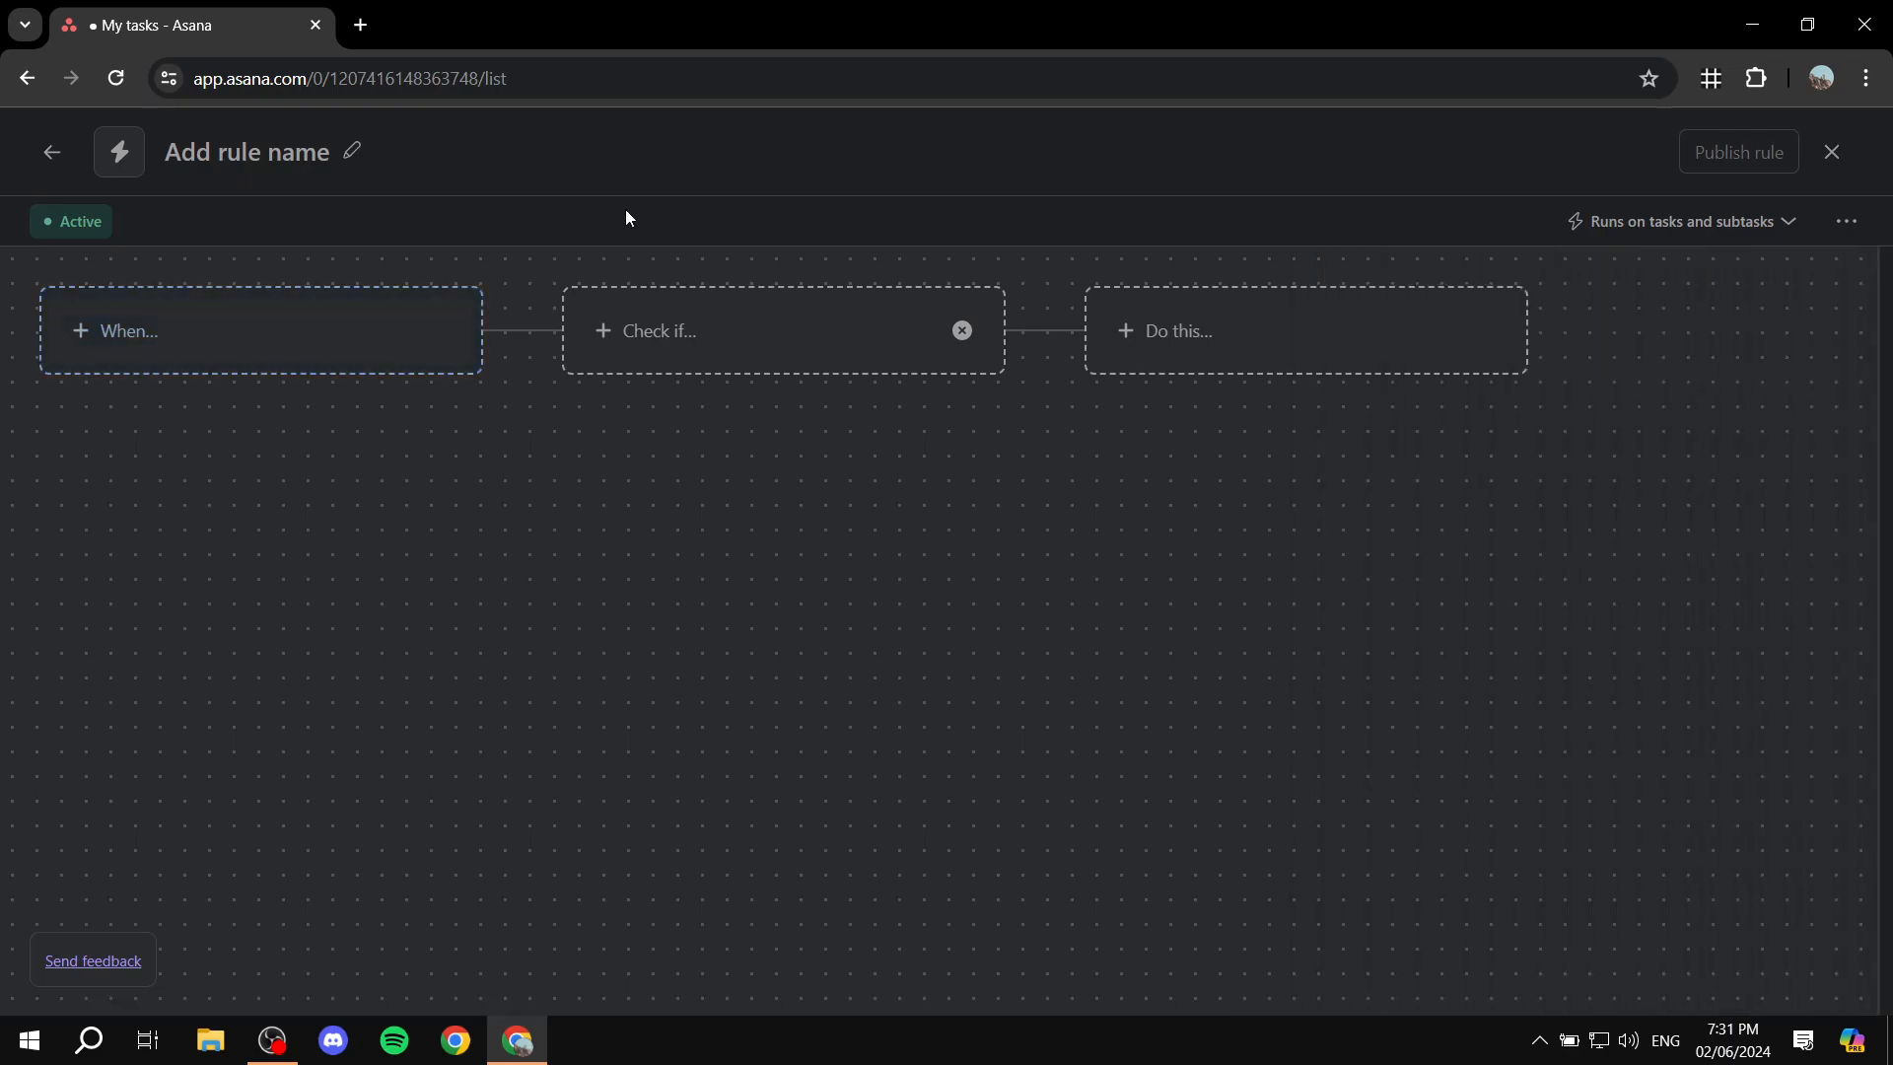
click(52, 153)
- Publish a "Due date is approaching → Move task to a certain section" rule that moves tasks to Do This week 1 week before they are due
click(907, 365)
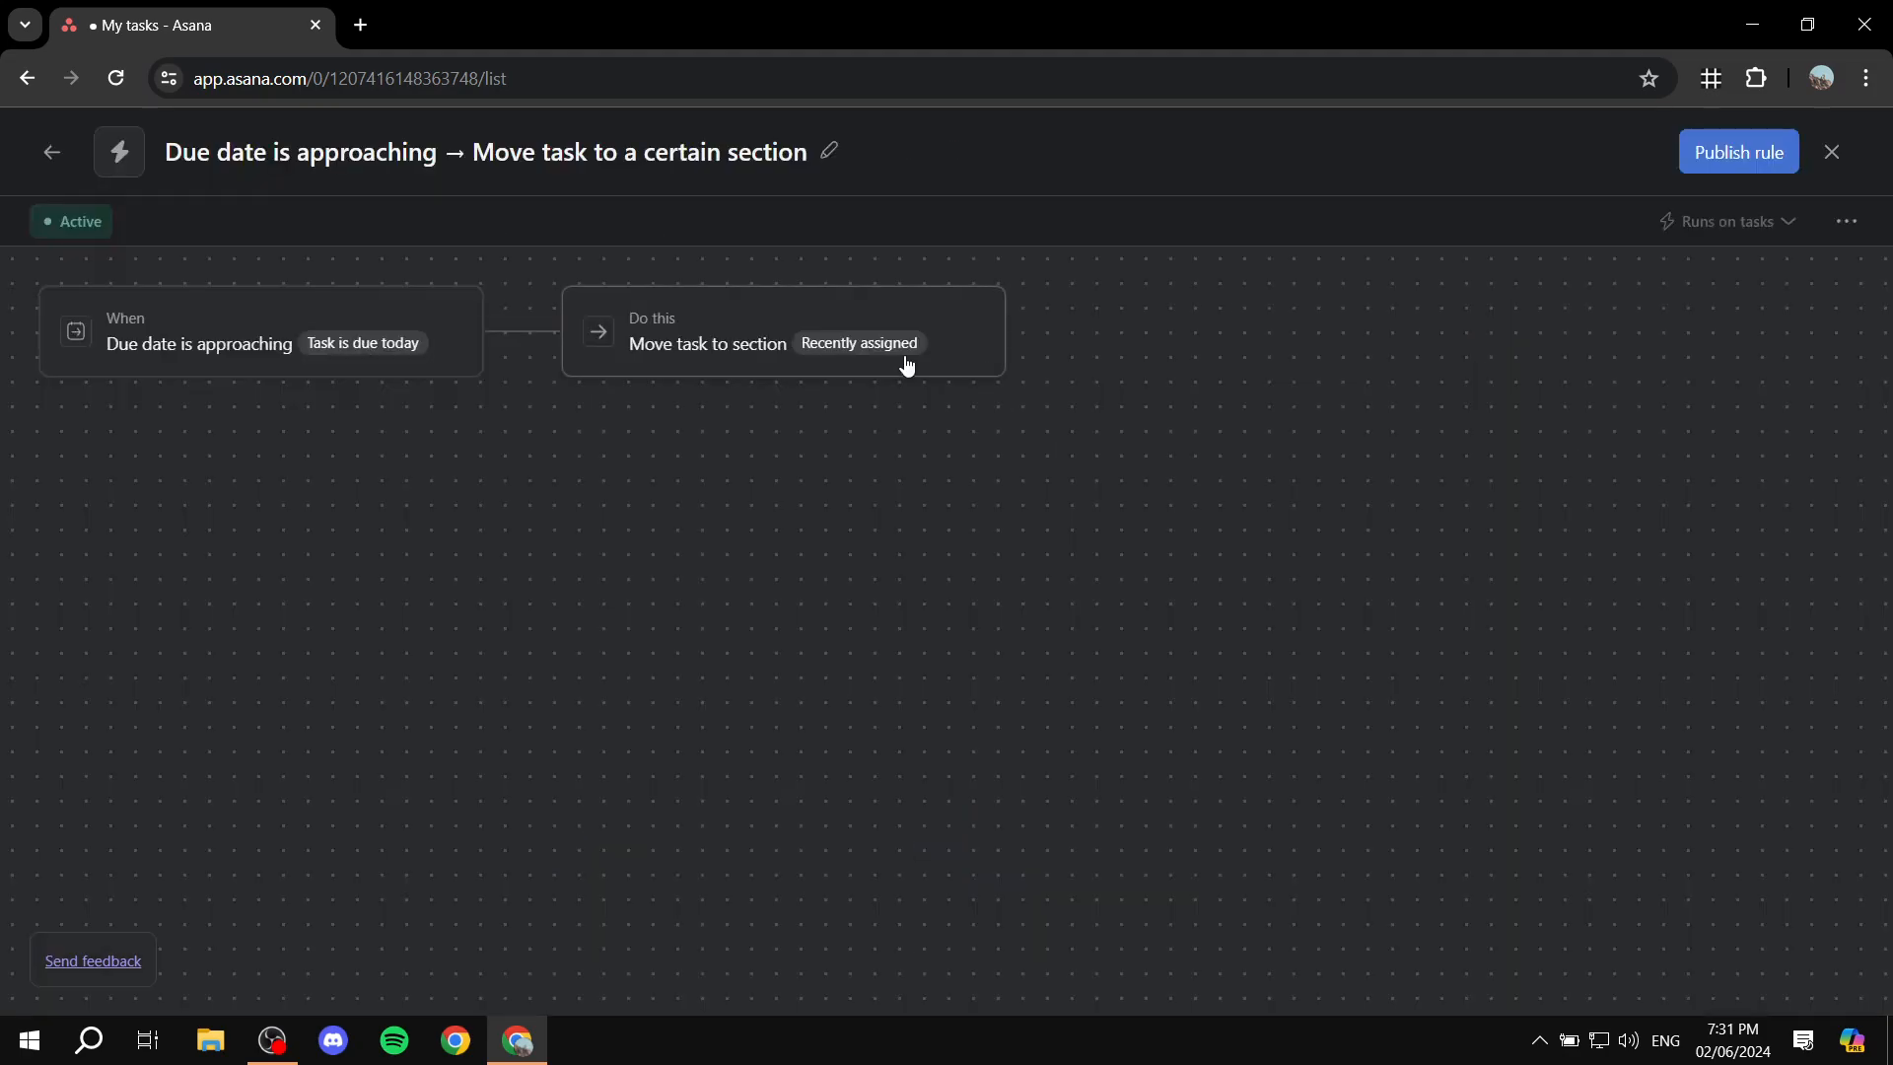
click(412, 344)
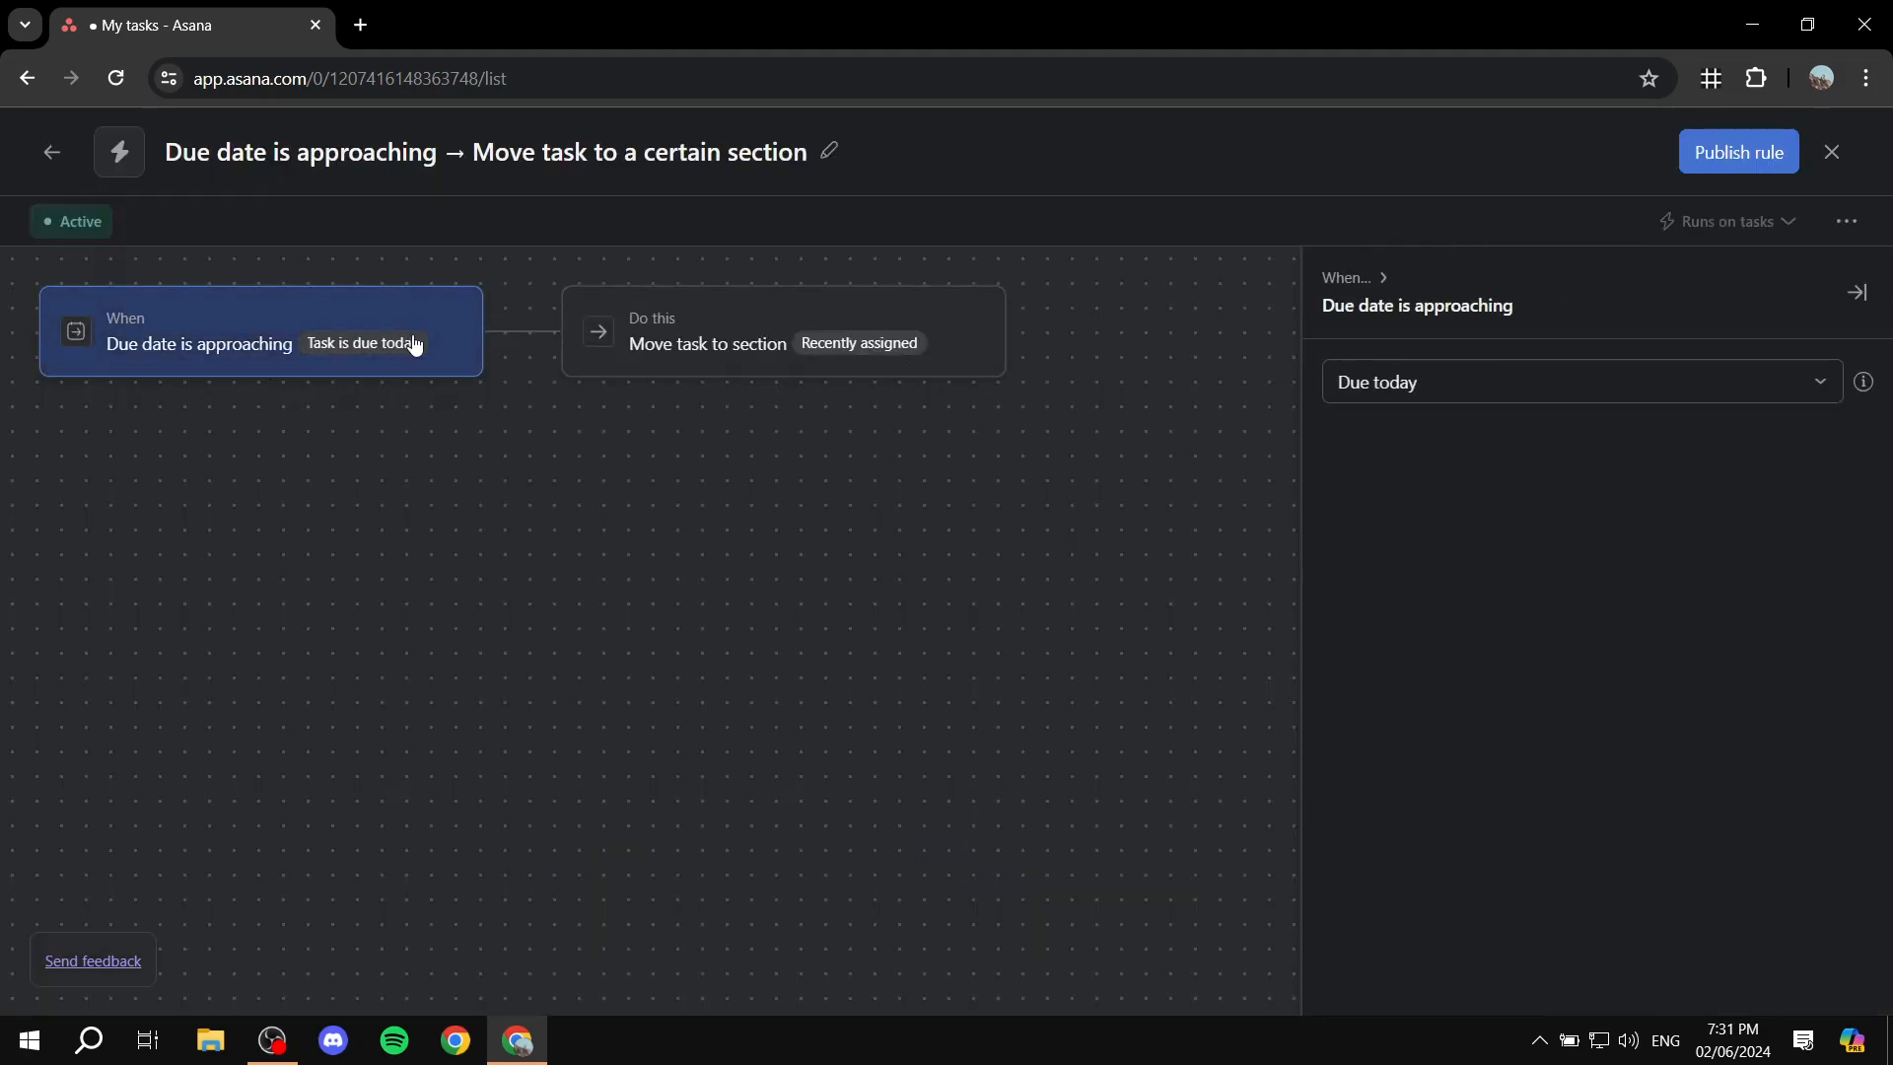
click(1617, 384)
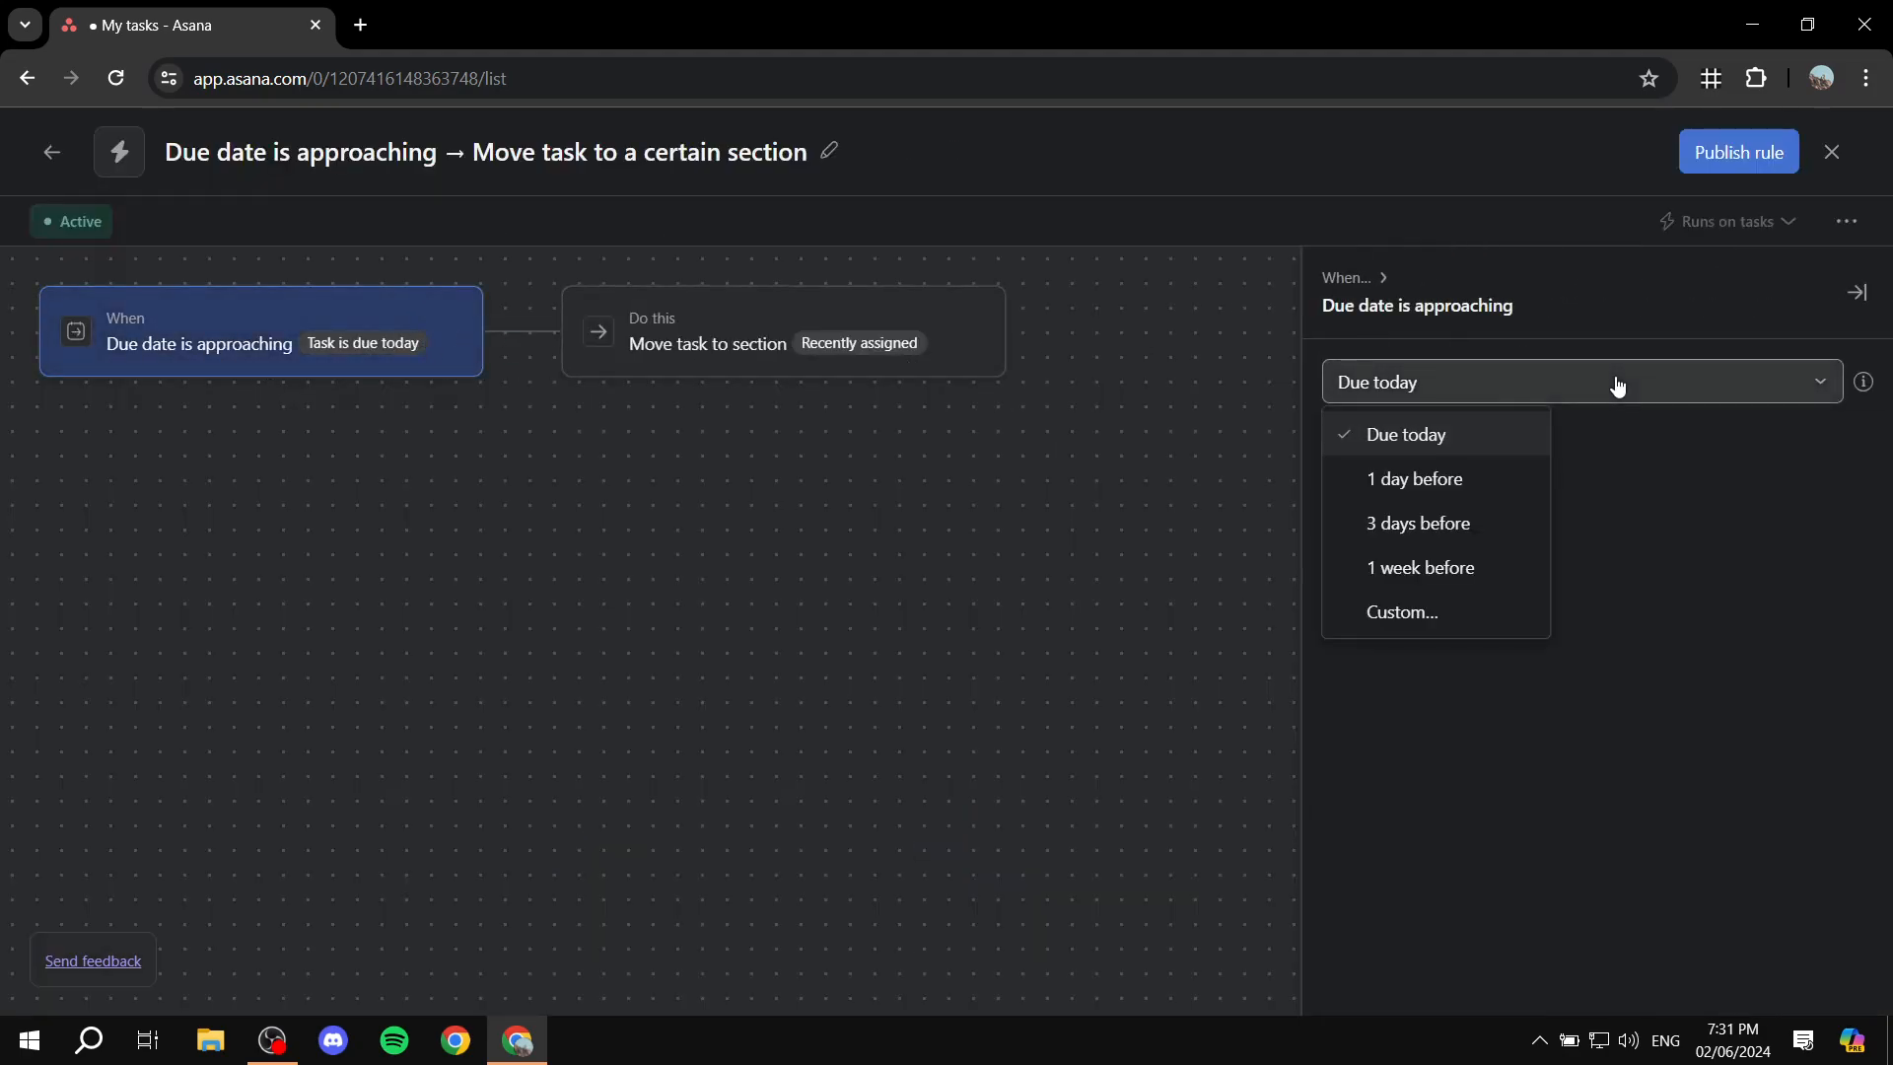
click(1437, 569)
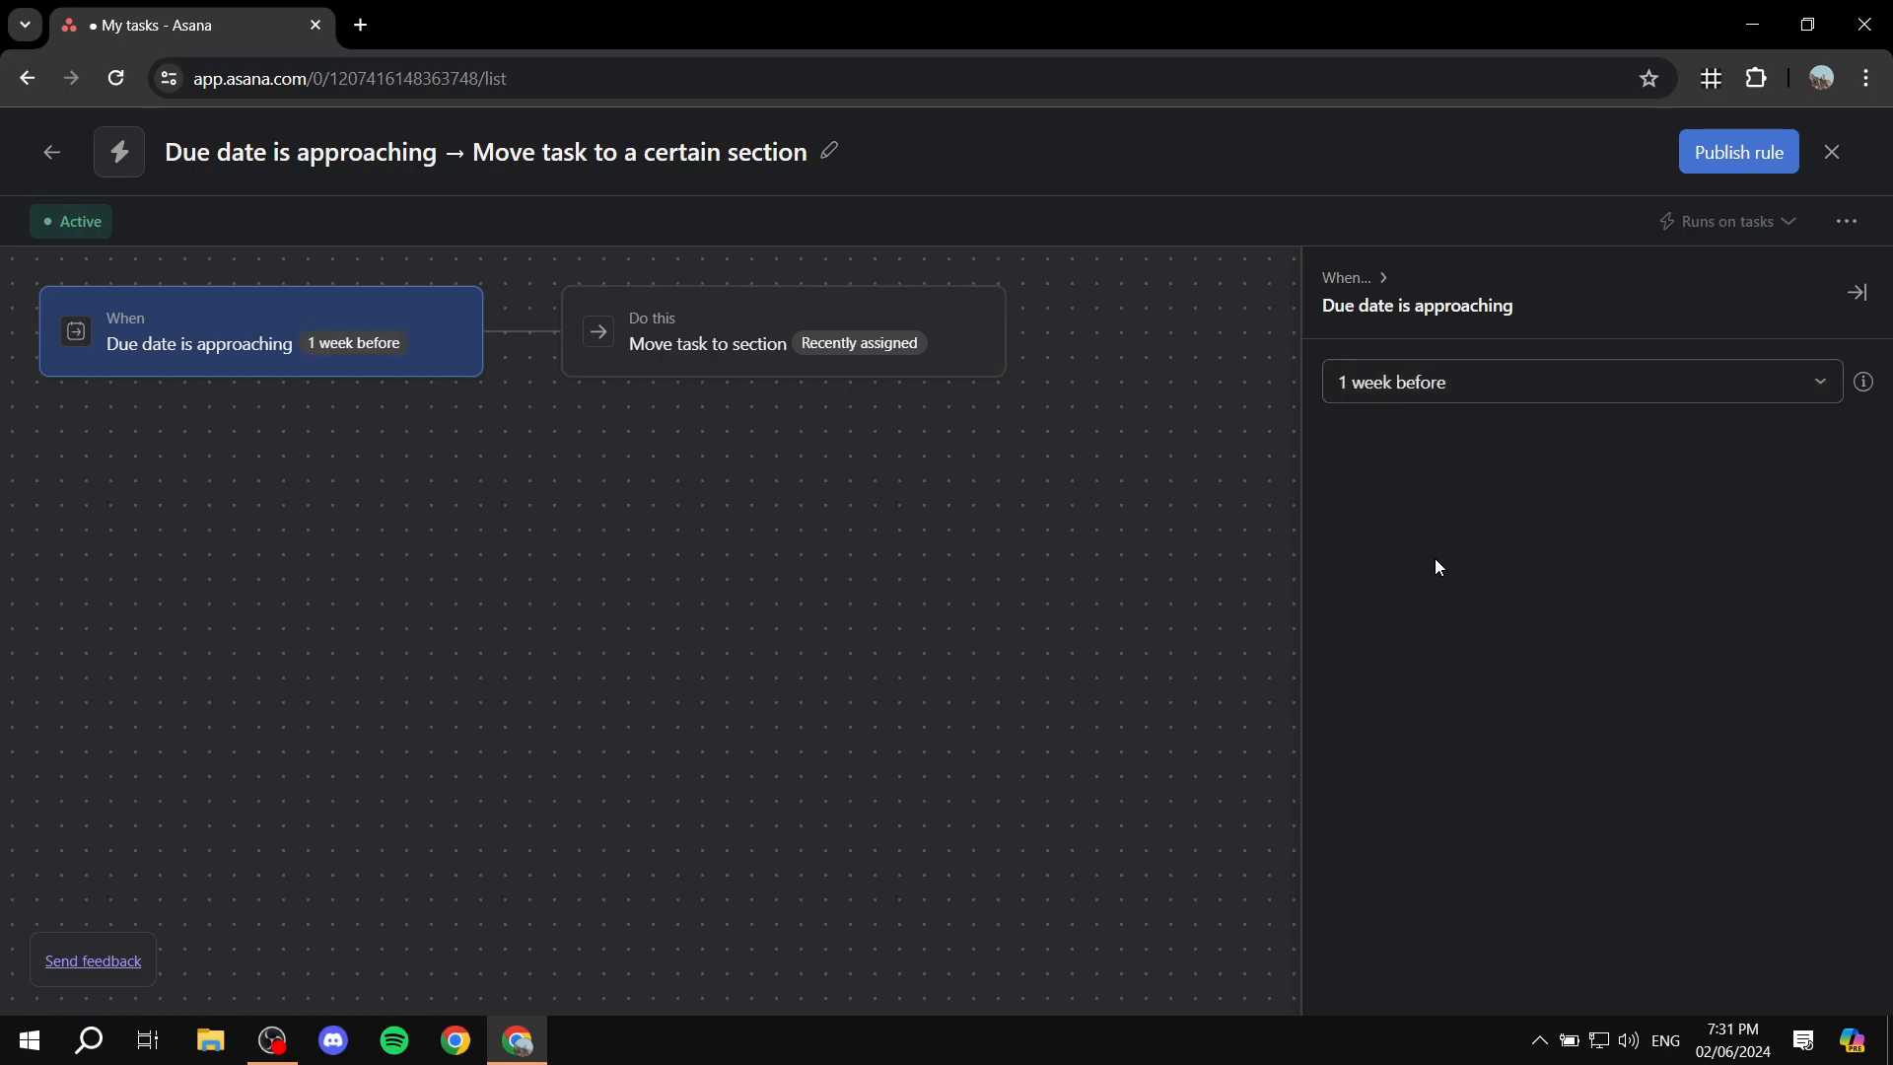
click(841, 363)
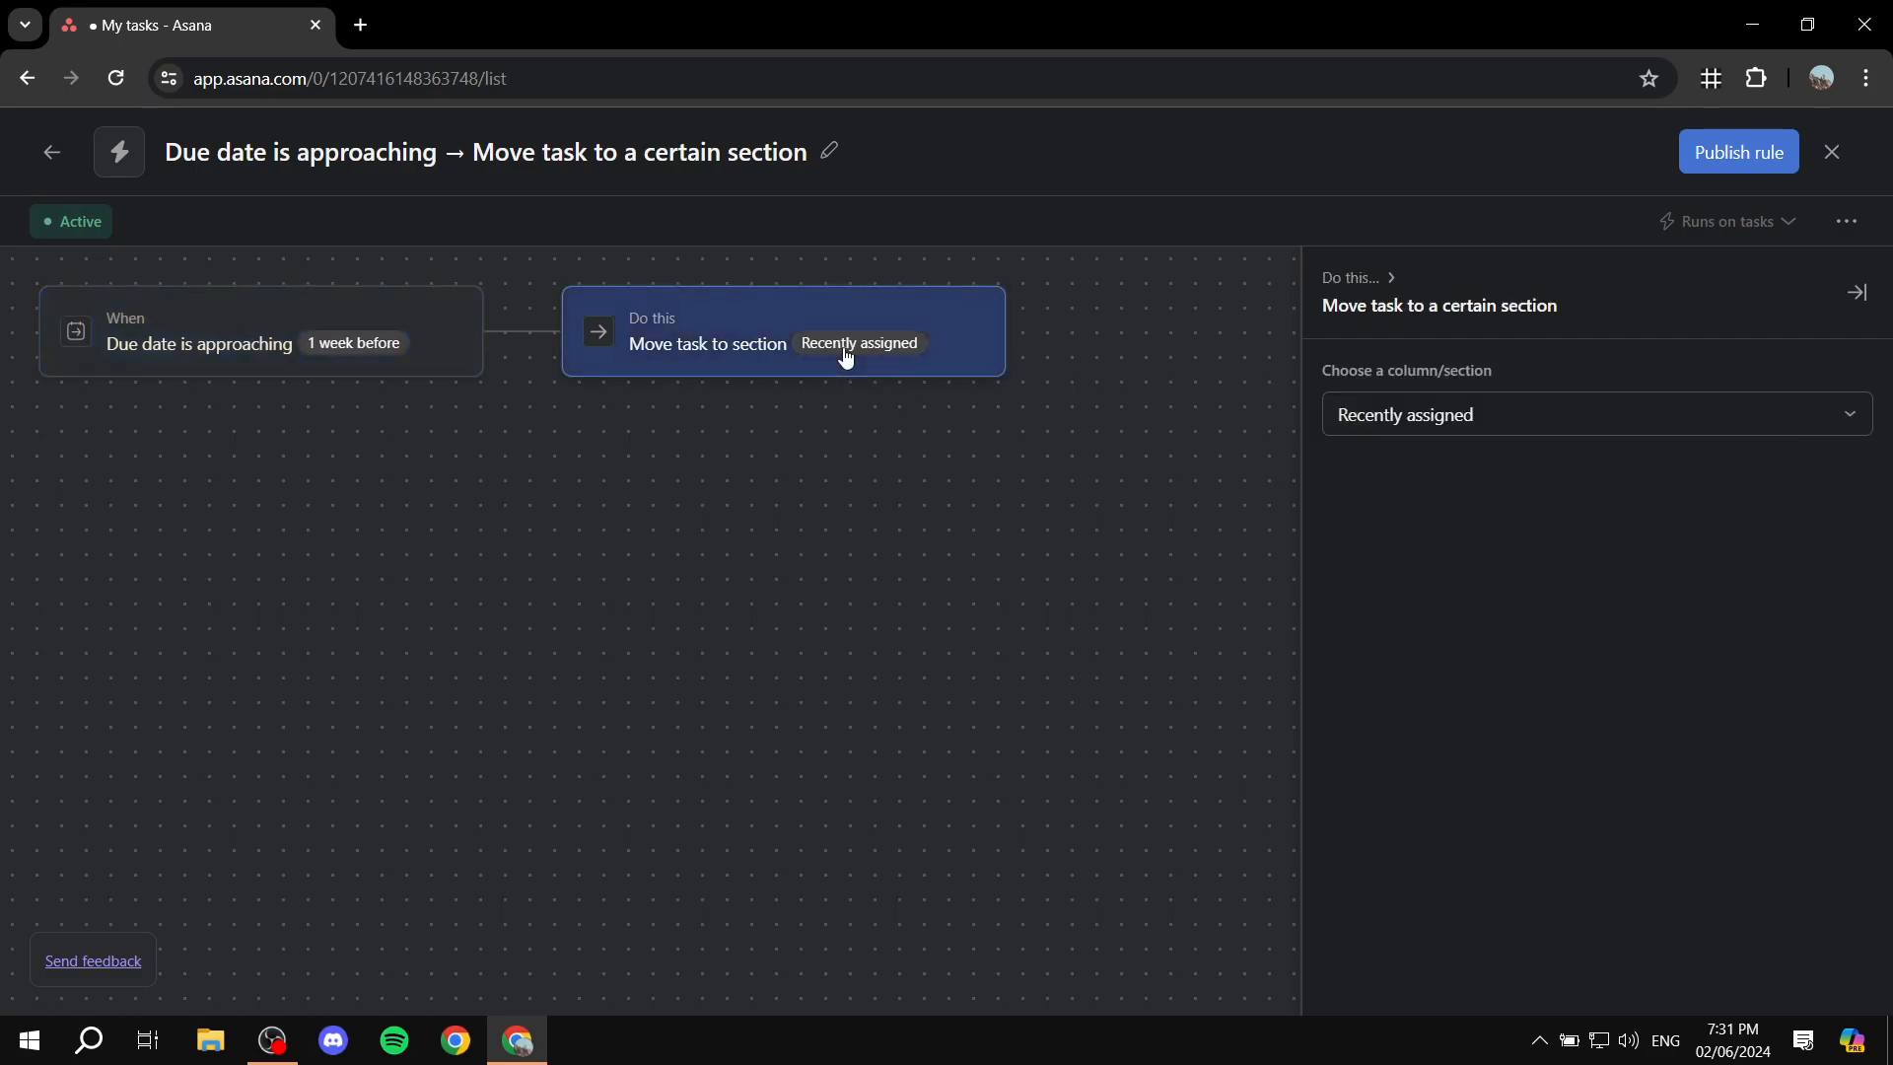
click(1453, 424)
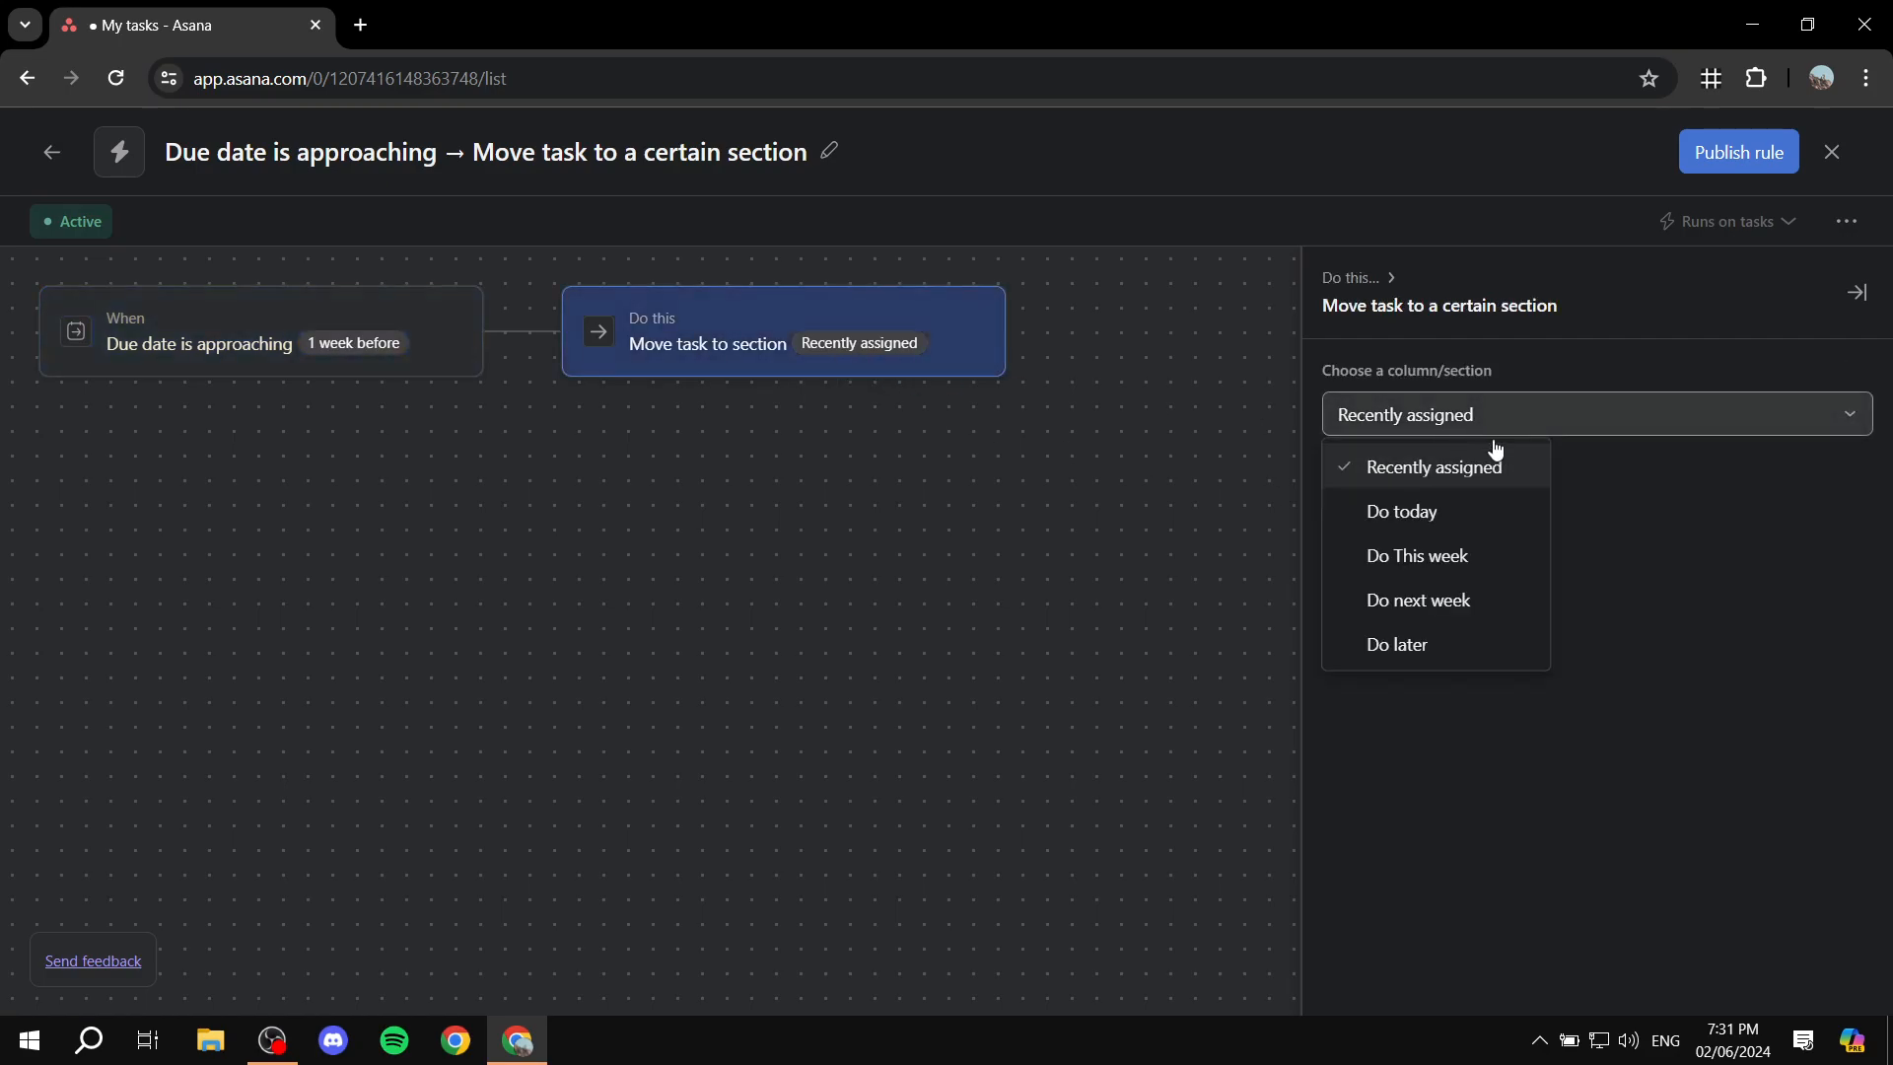
click(1418, 559)
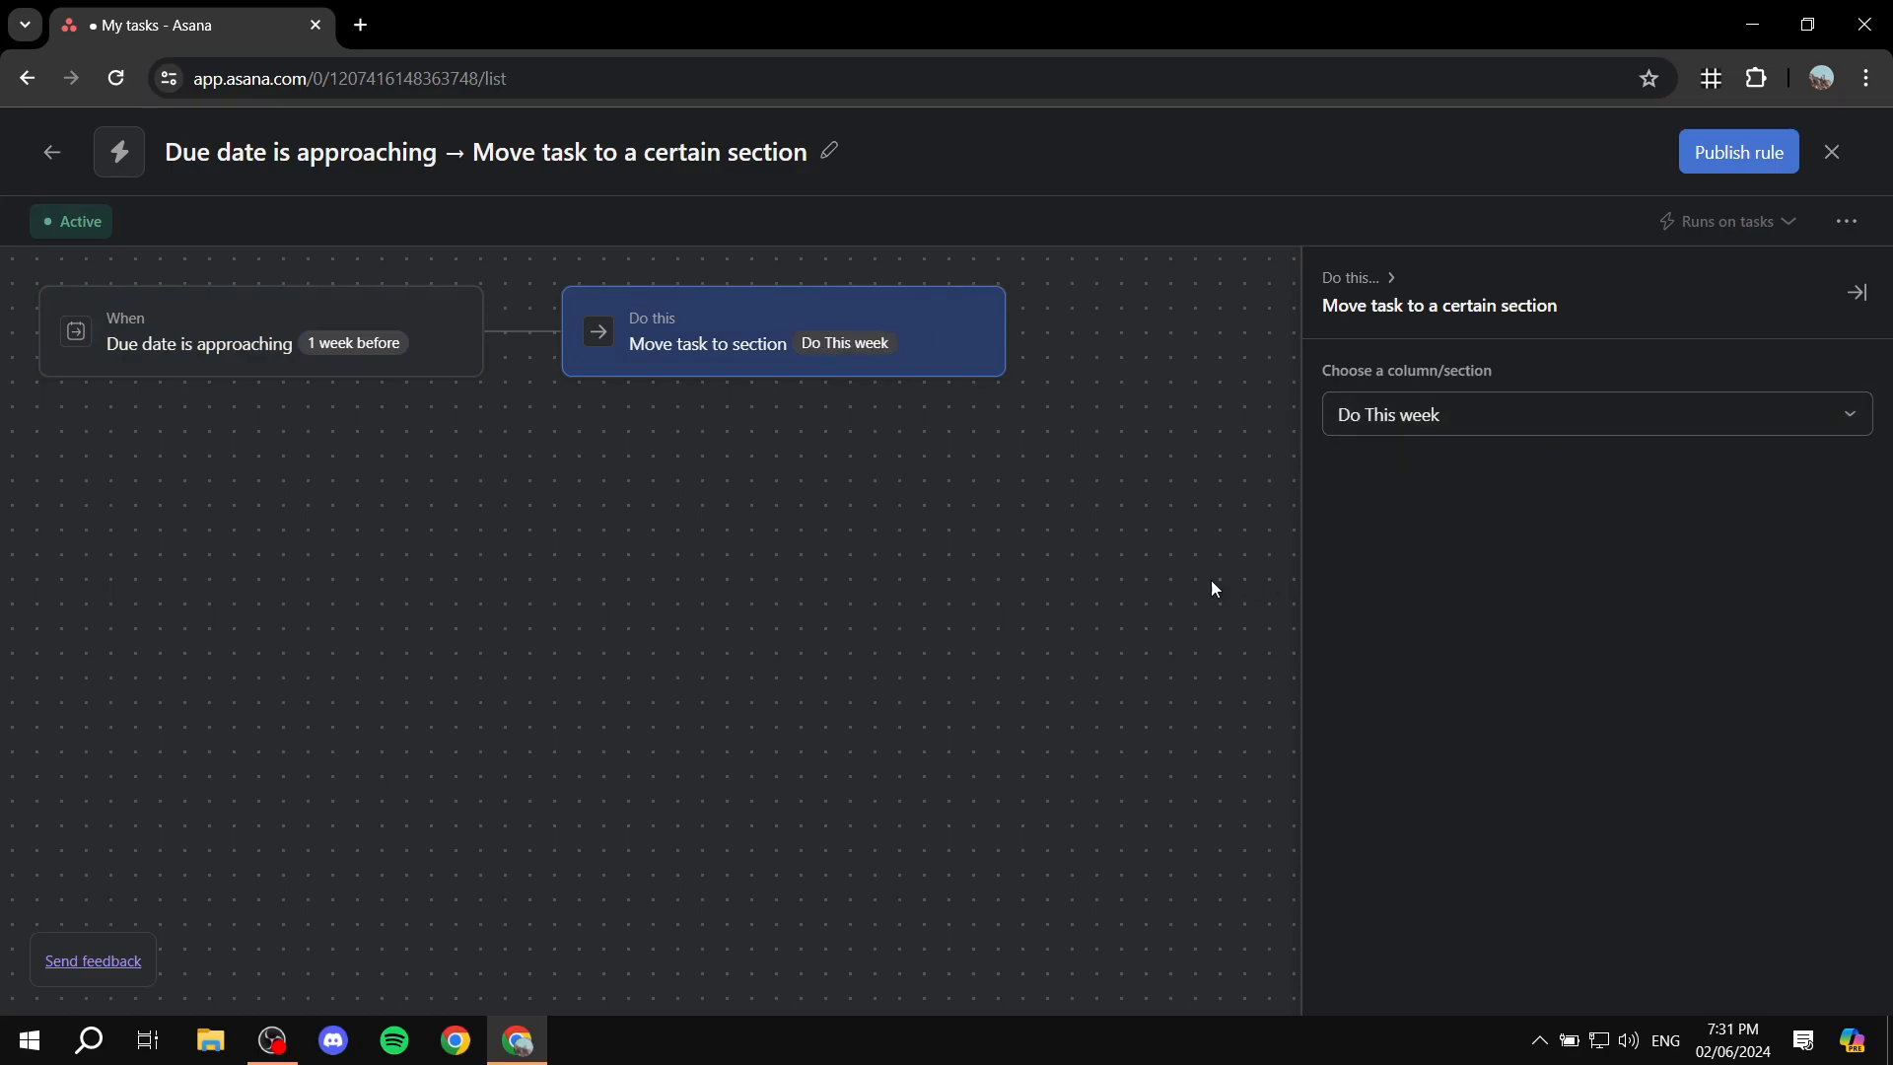
click(1756, 167)
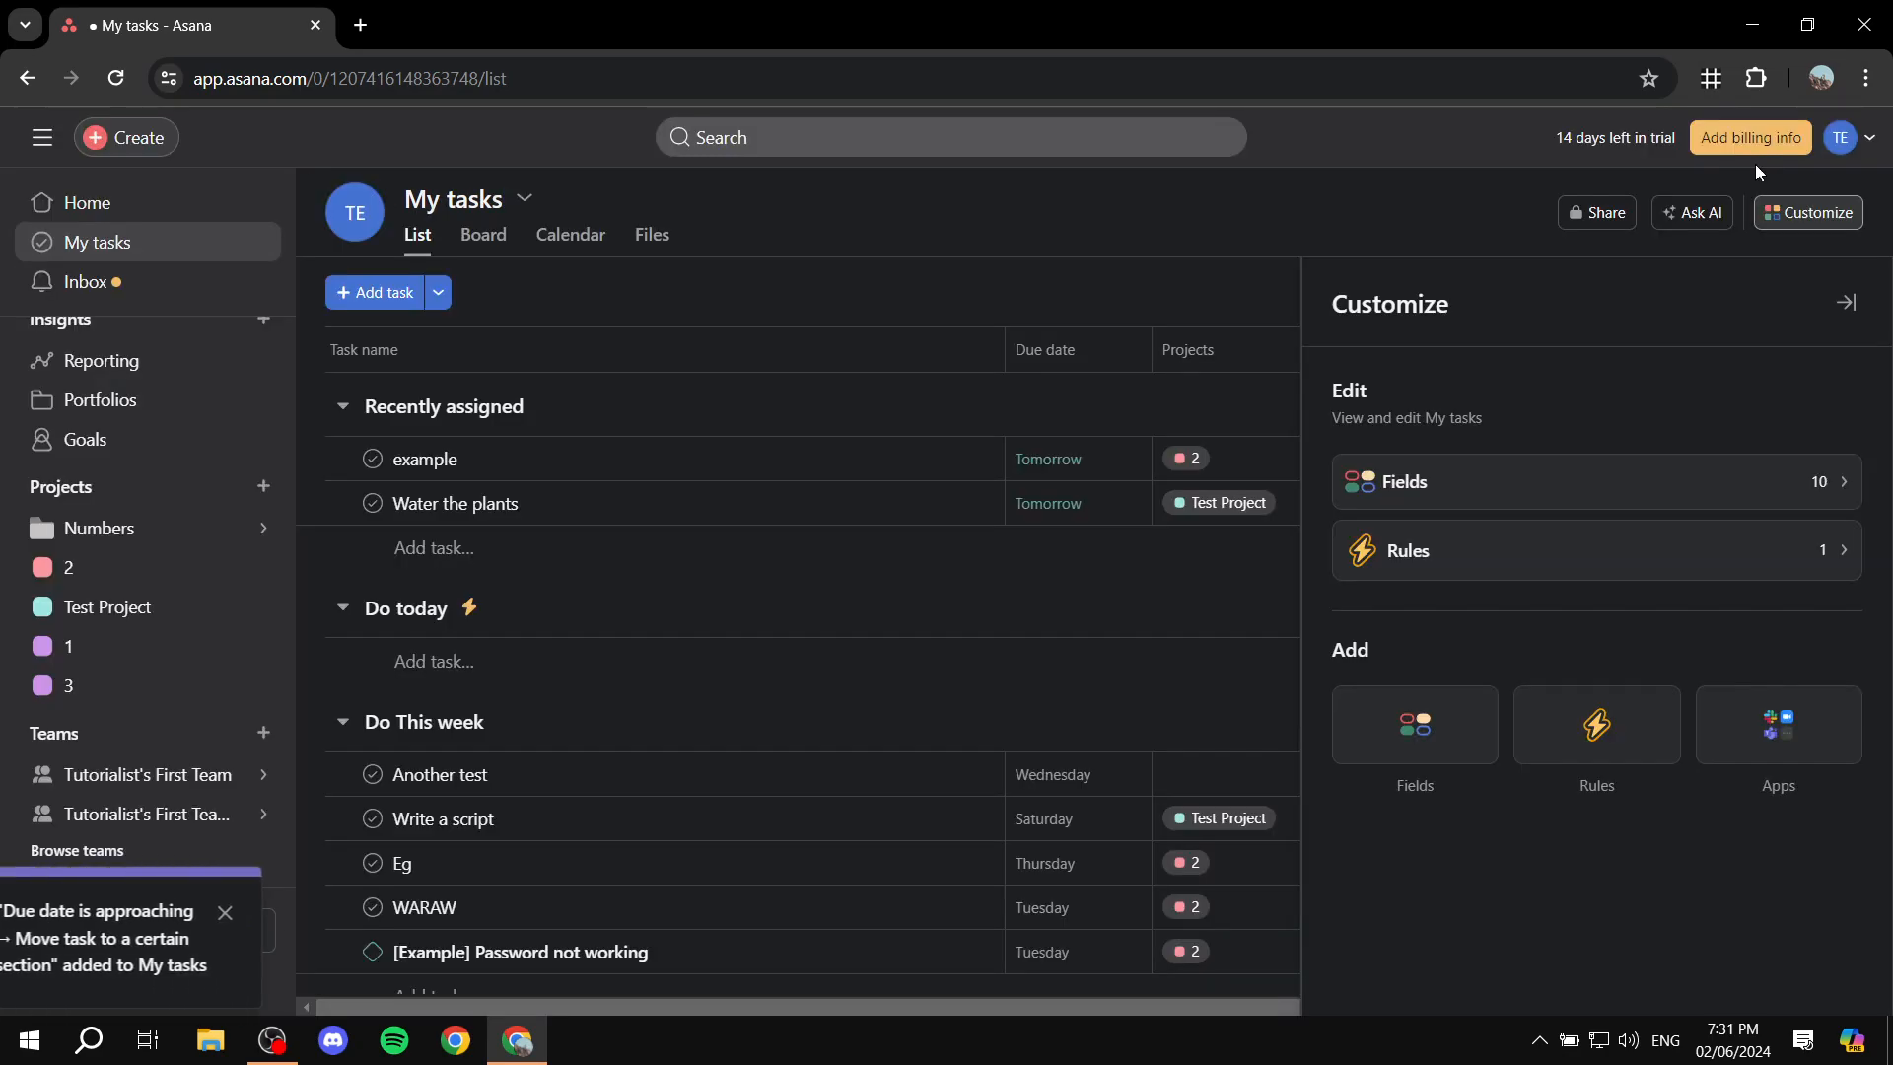
- Close the customization options and review the tasks and due dates from Recently assigned through Do later
scroll(572, 641, down, 1)
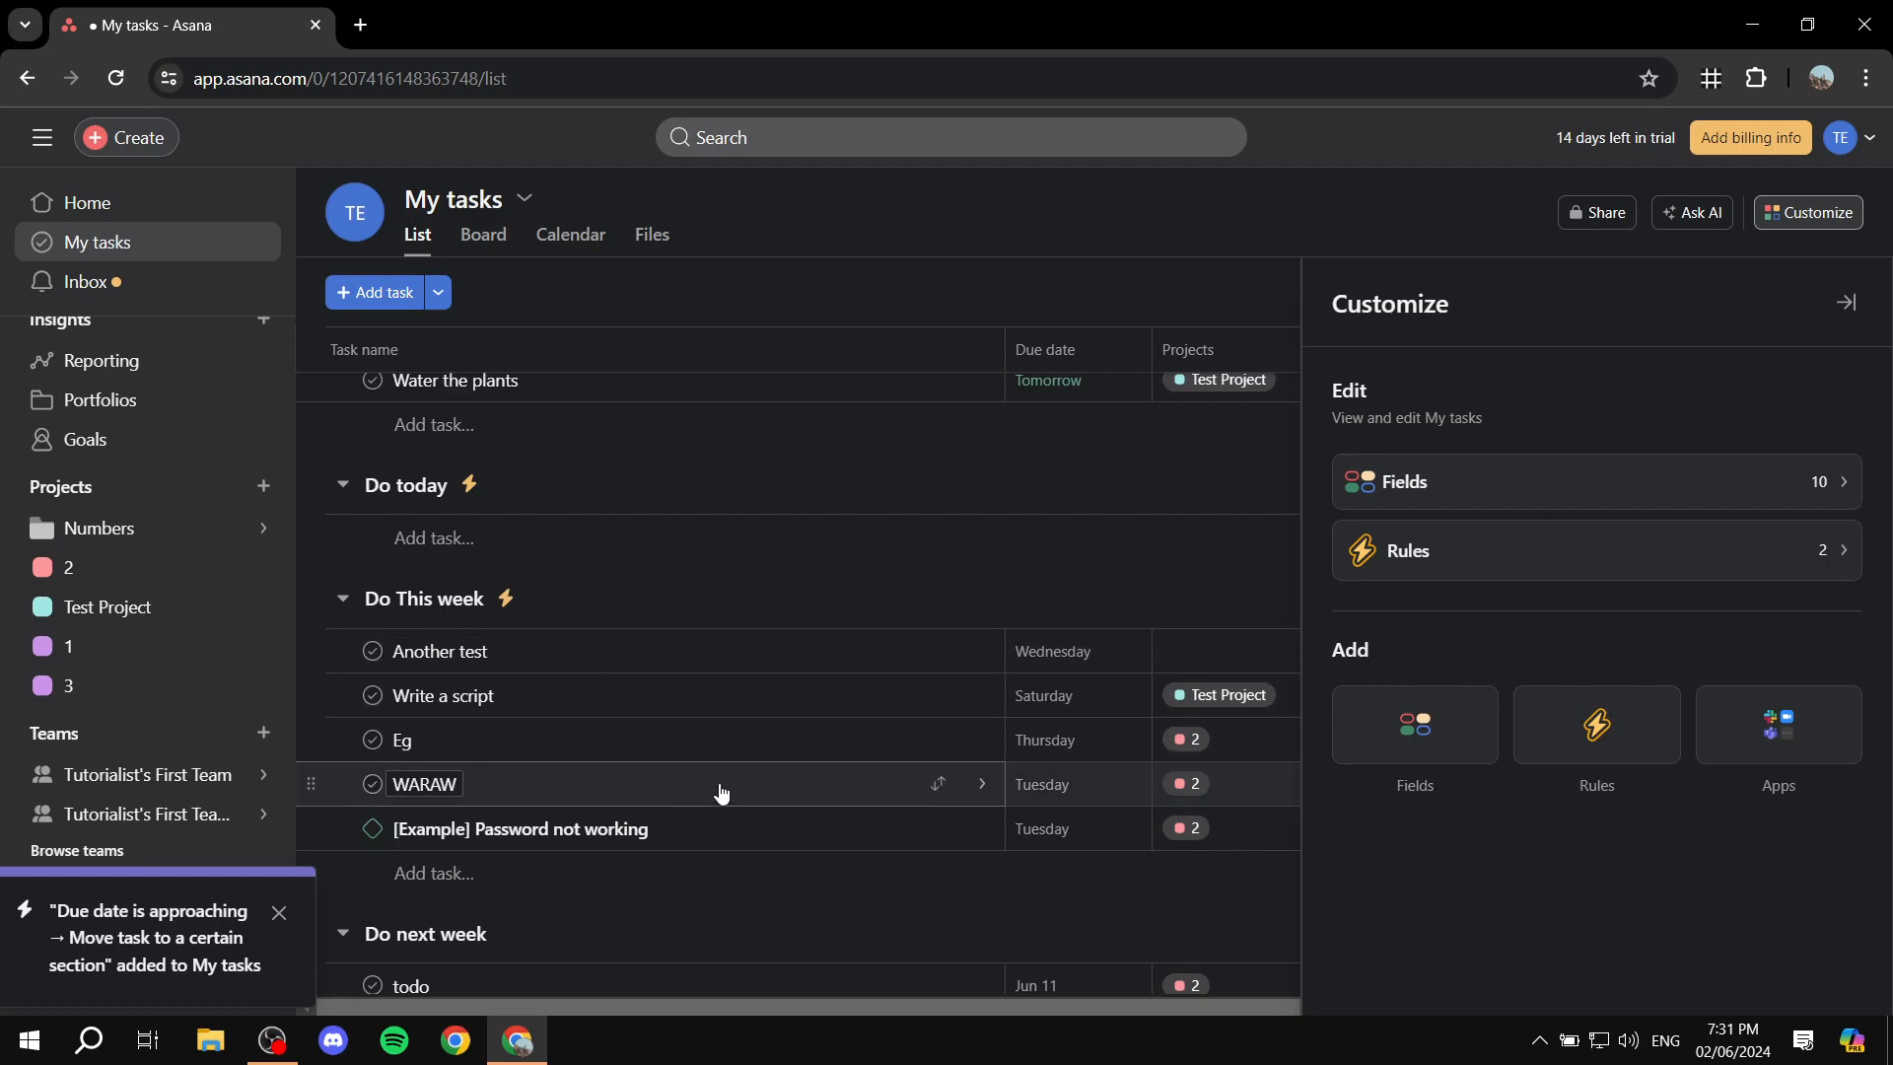
scroll(730, 799, down, 3)
click(1846, 302)
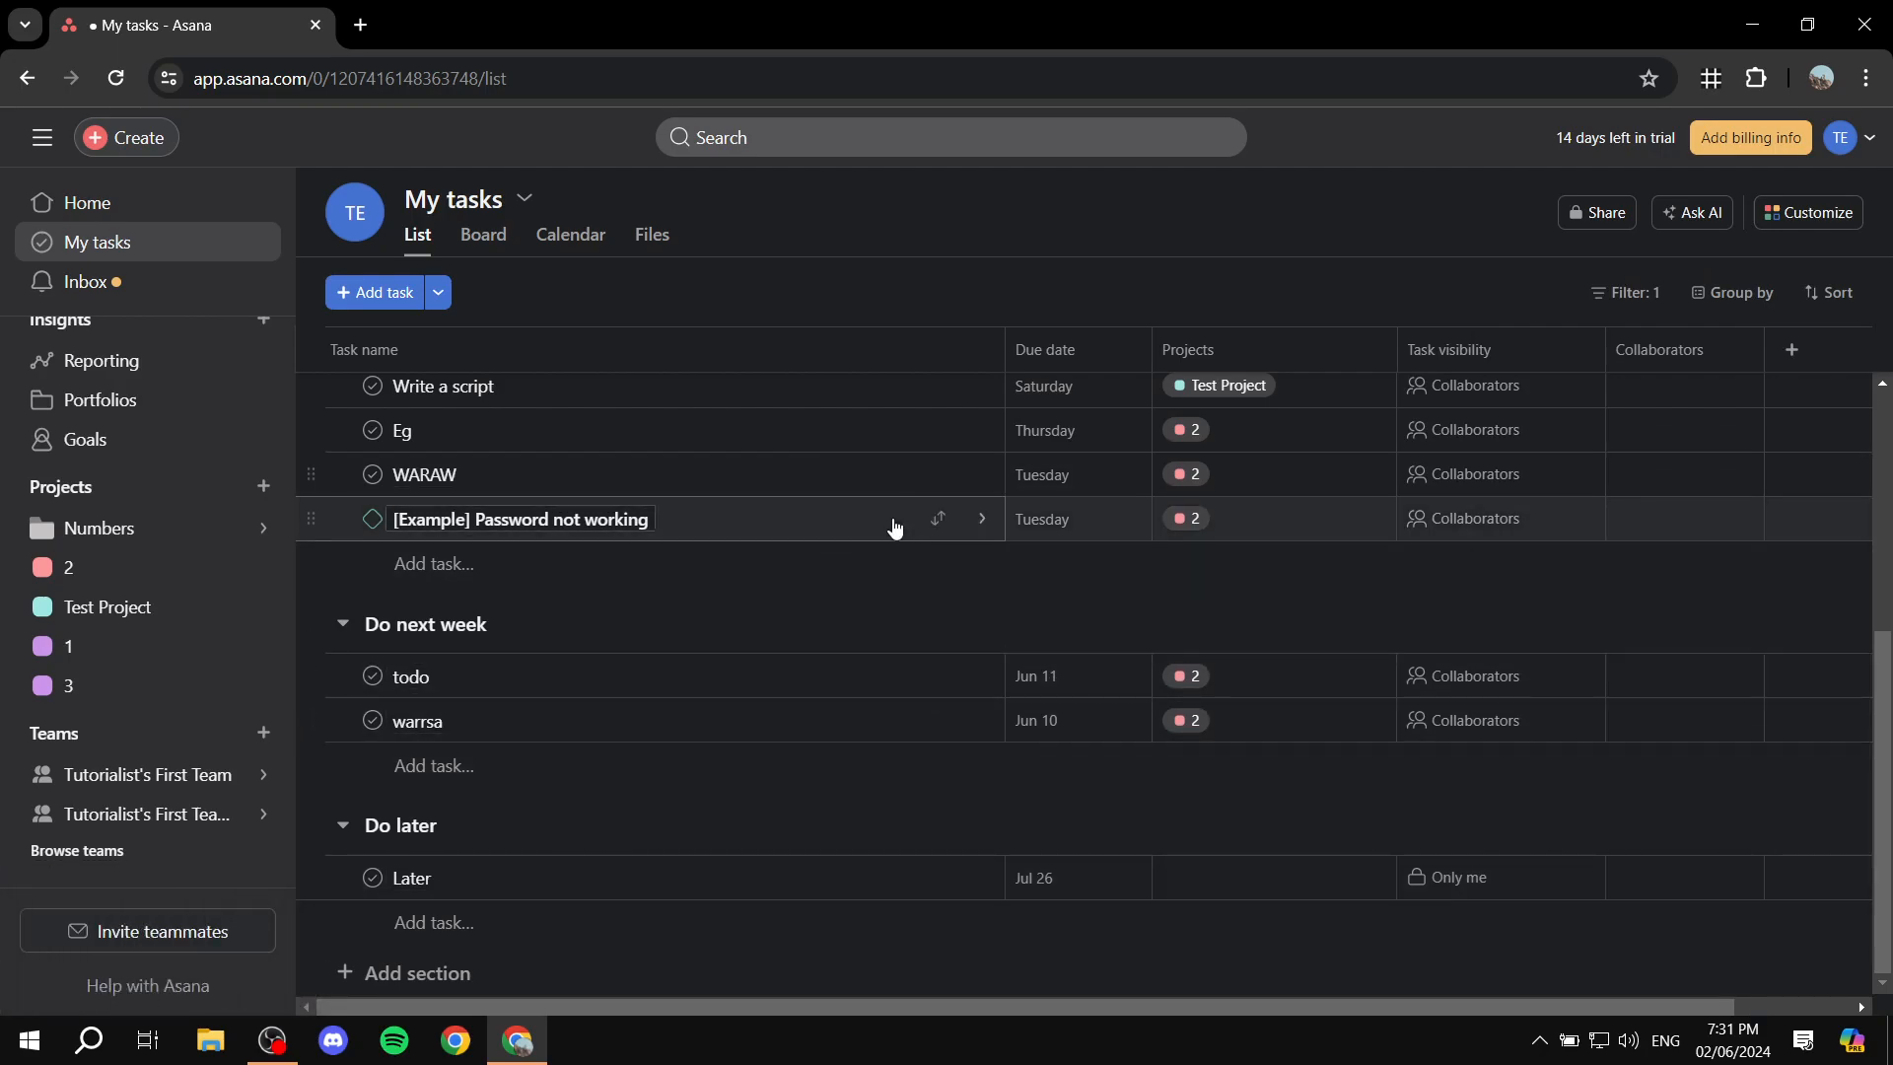
scroll(809, 528, up, 4)
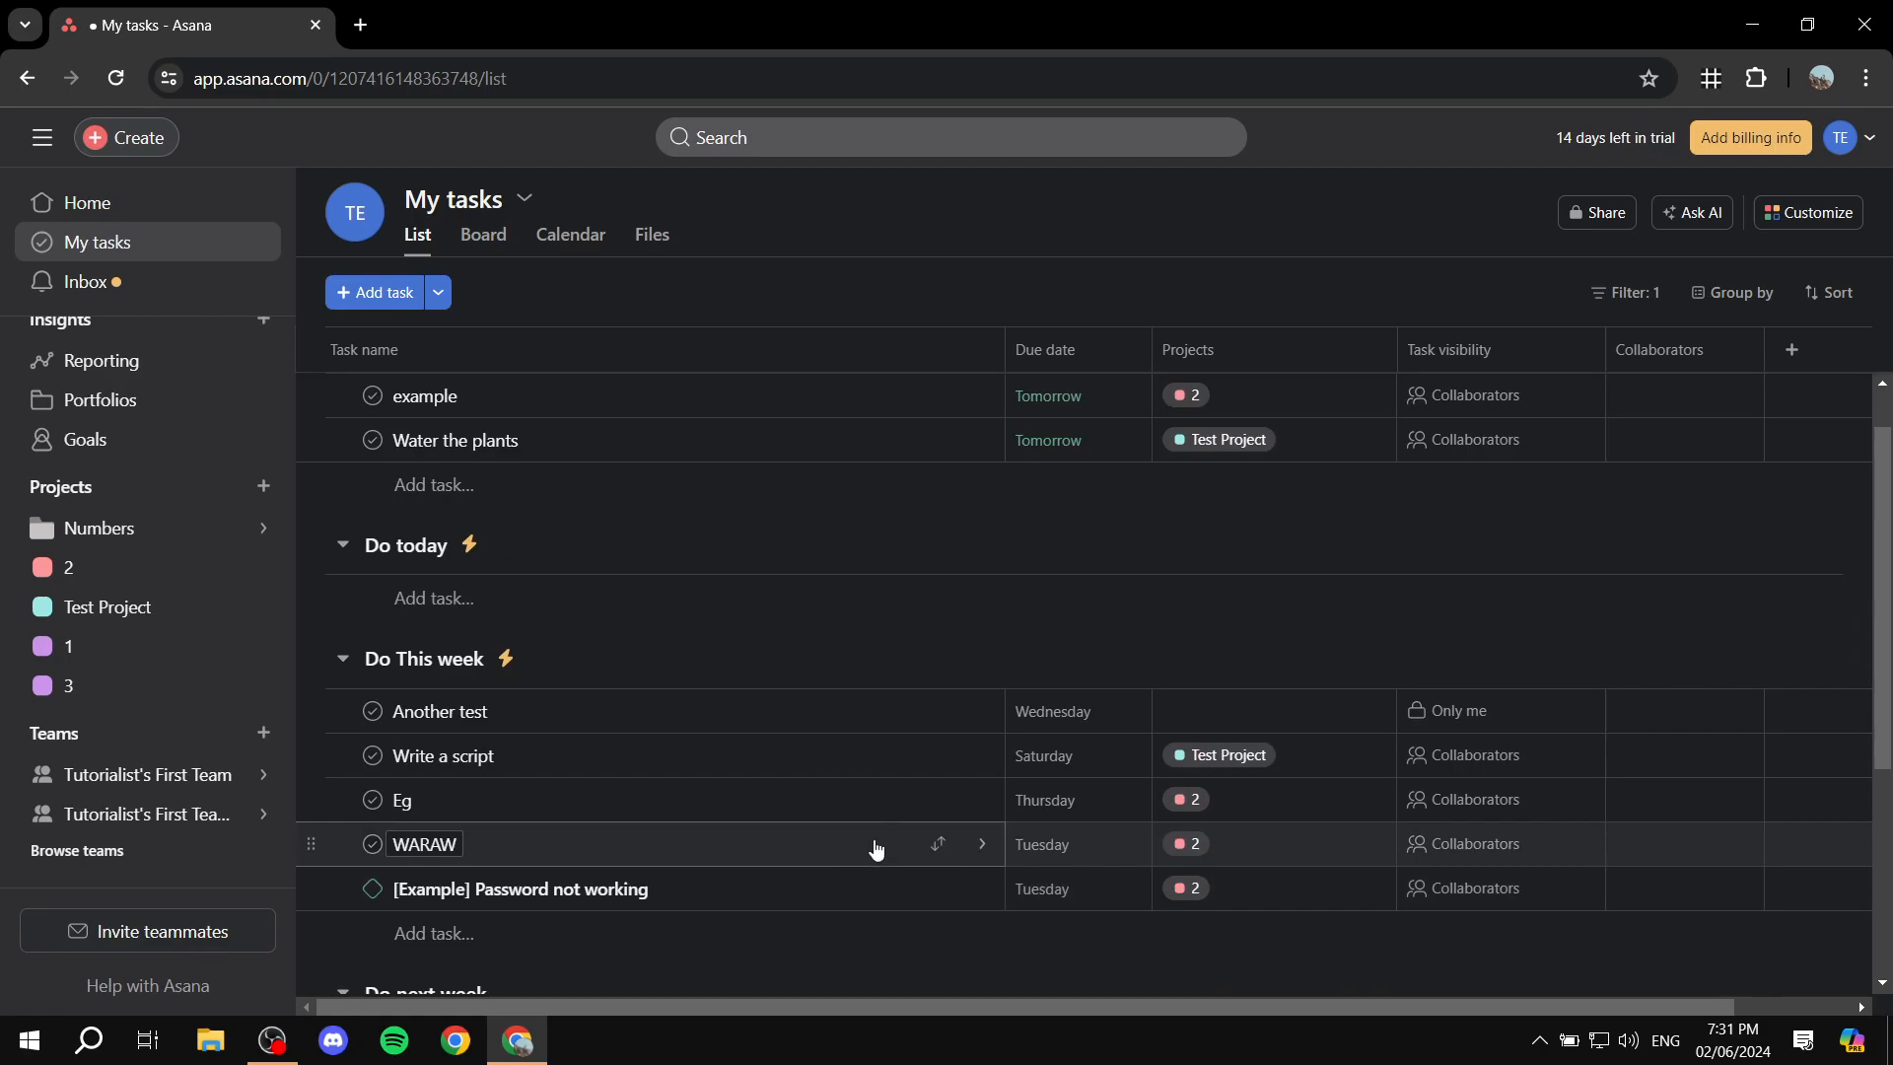
scroll(818, 854, up, 1)
scroll(802, 590, down, 4)
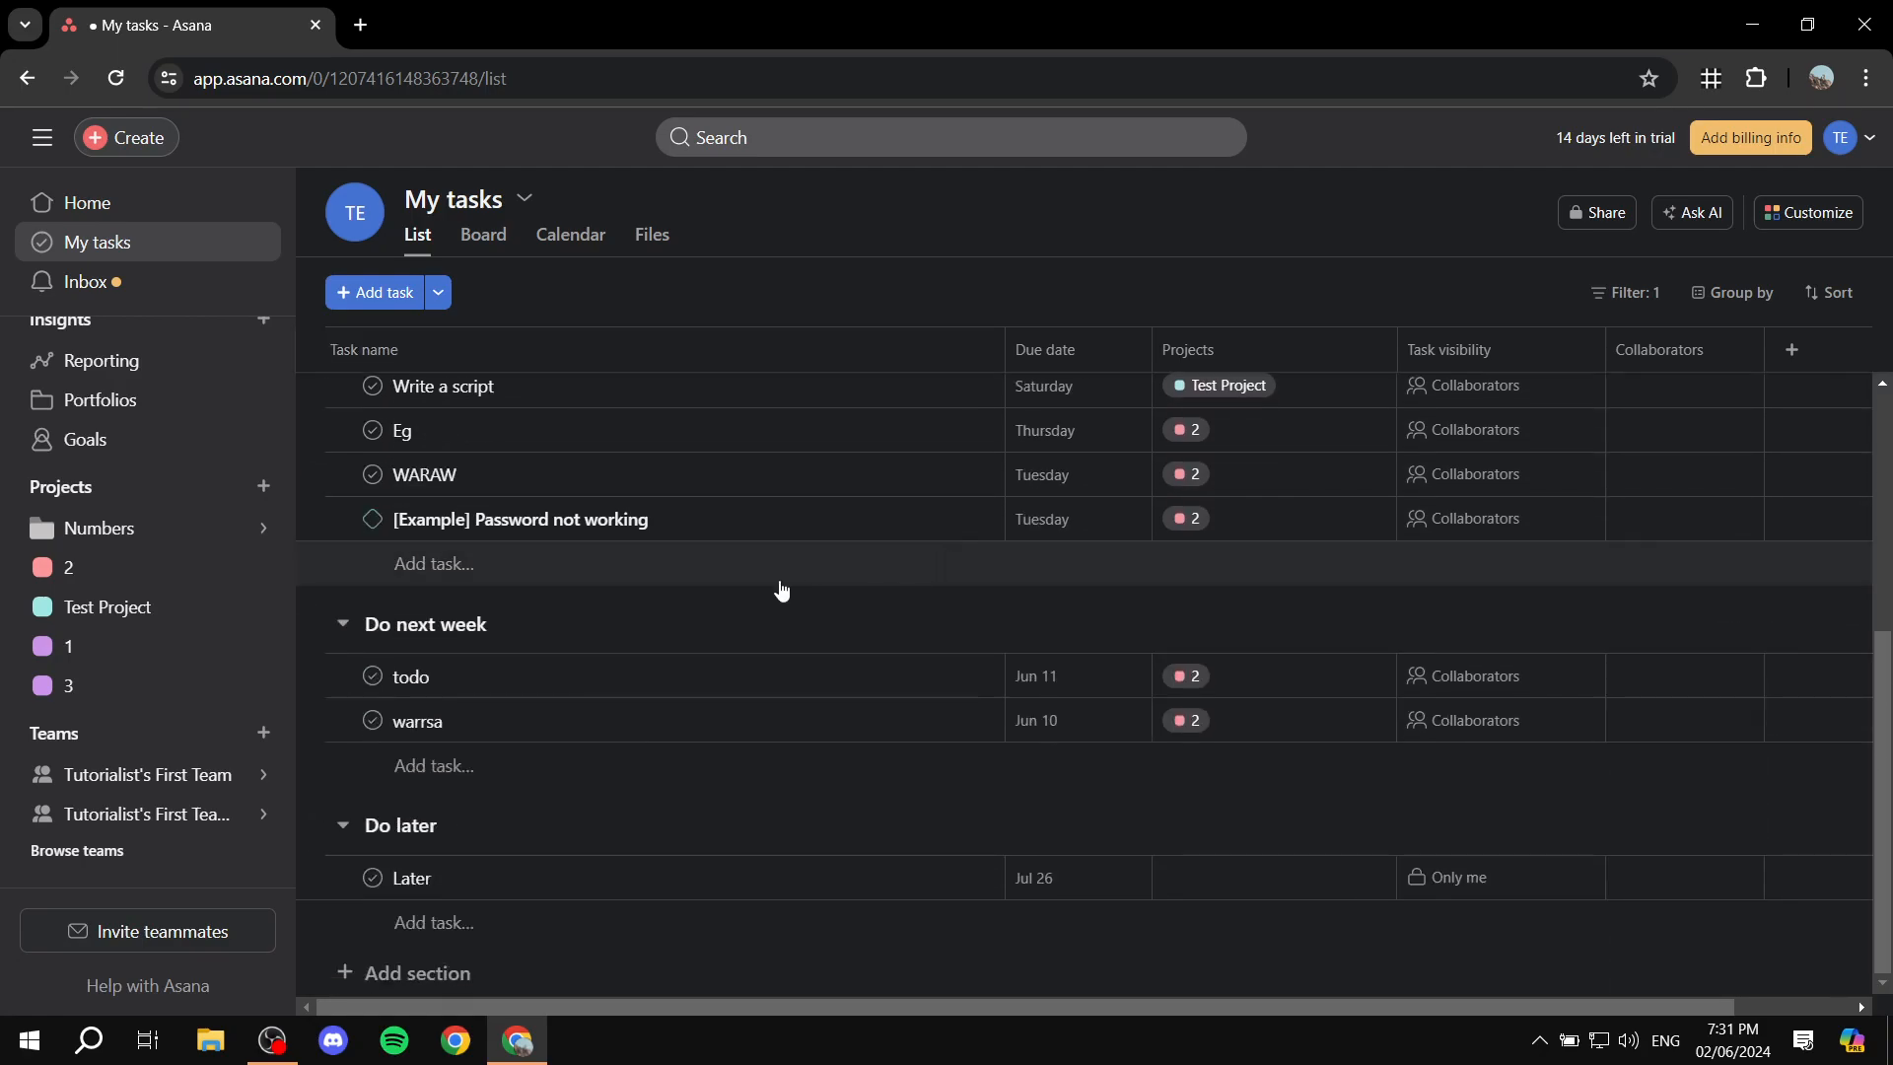
scroll(553, 691, up, 5)
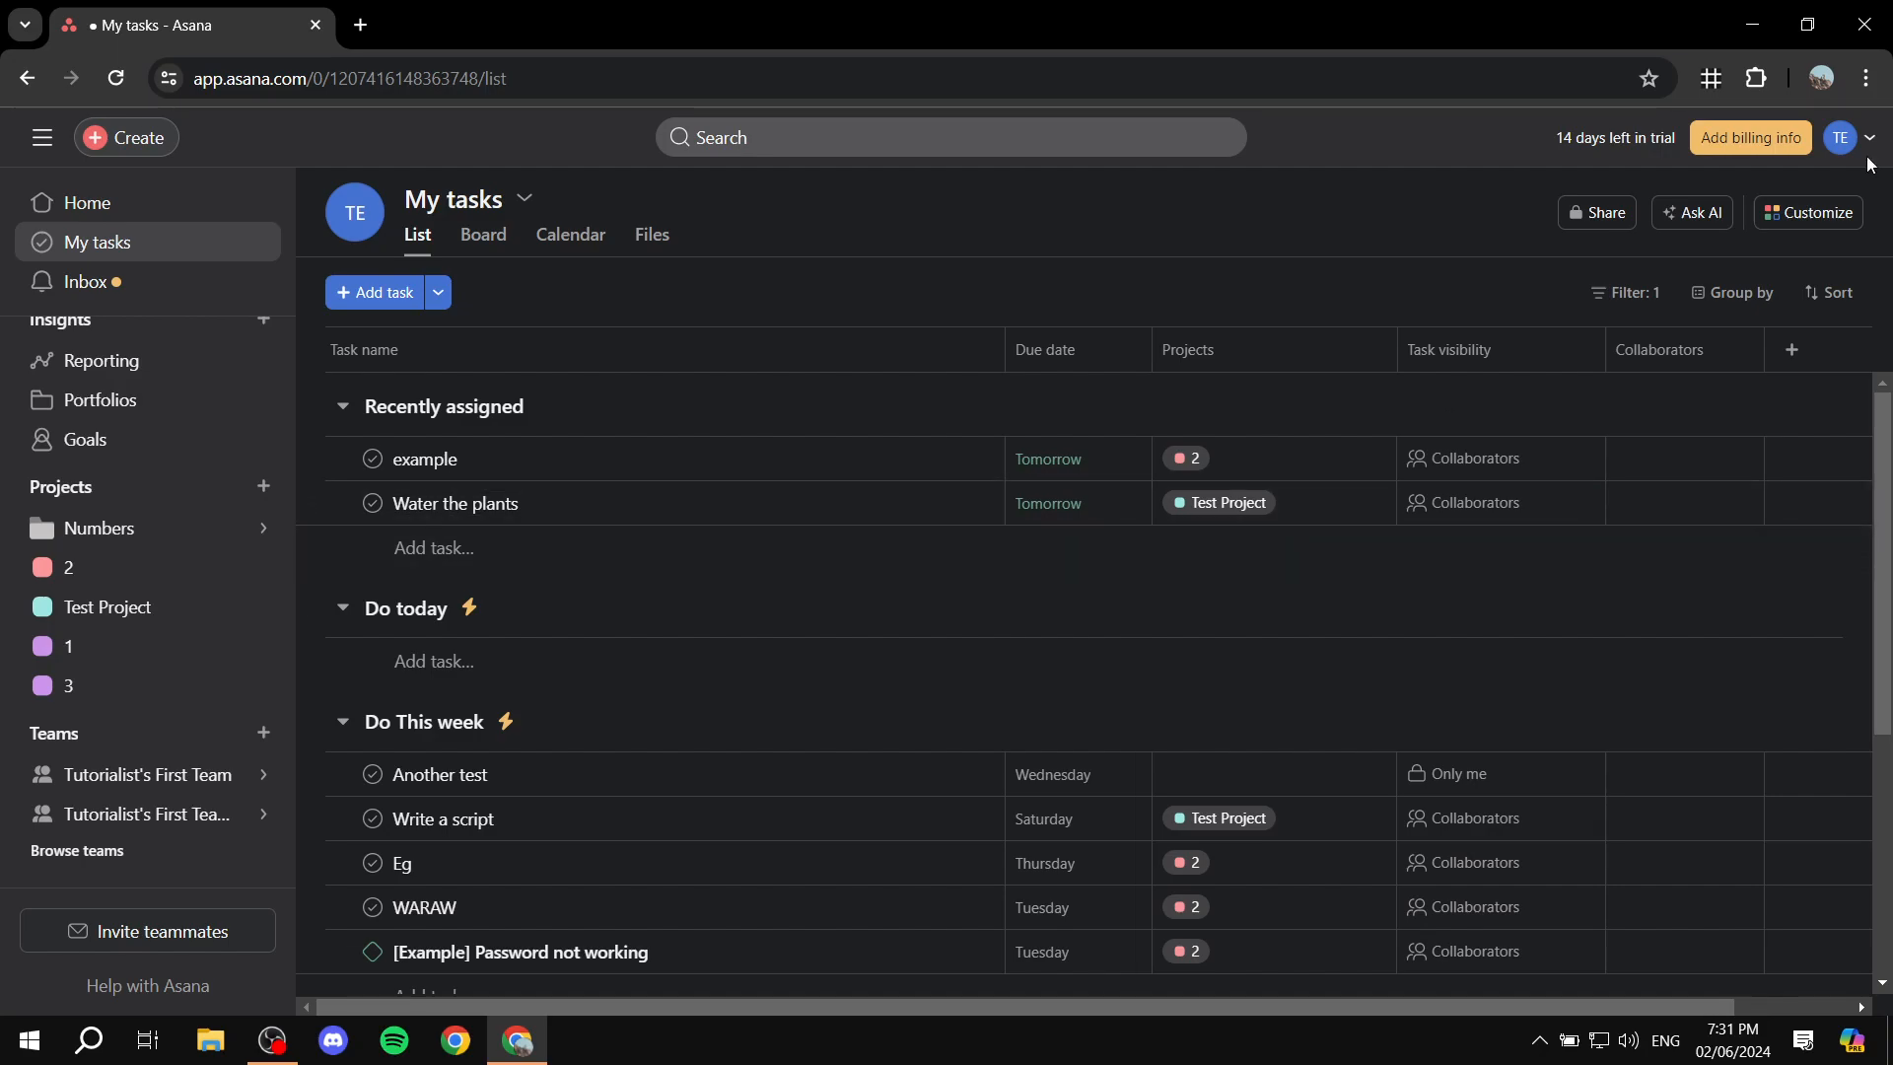
click(1808, 212)
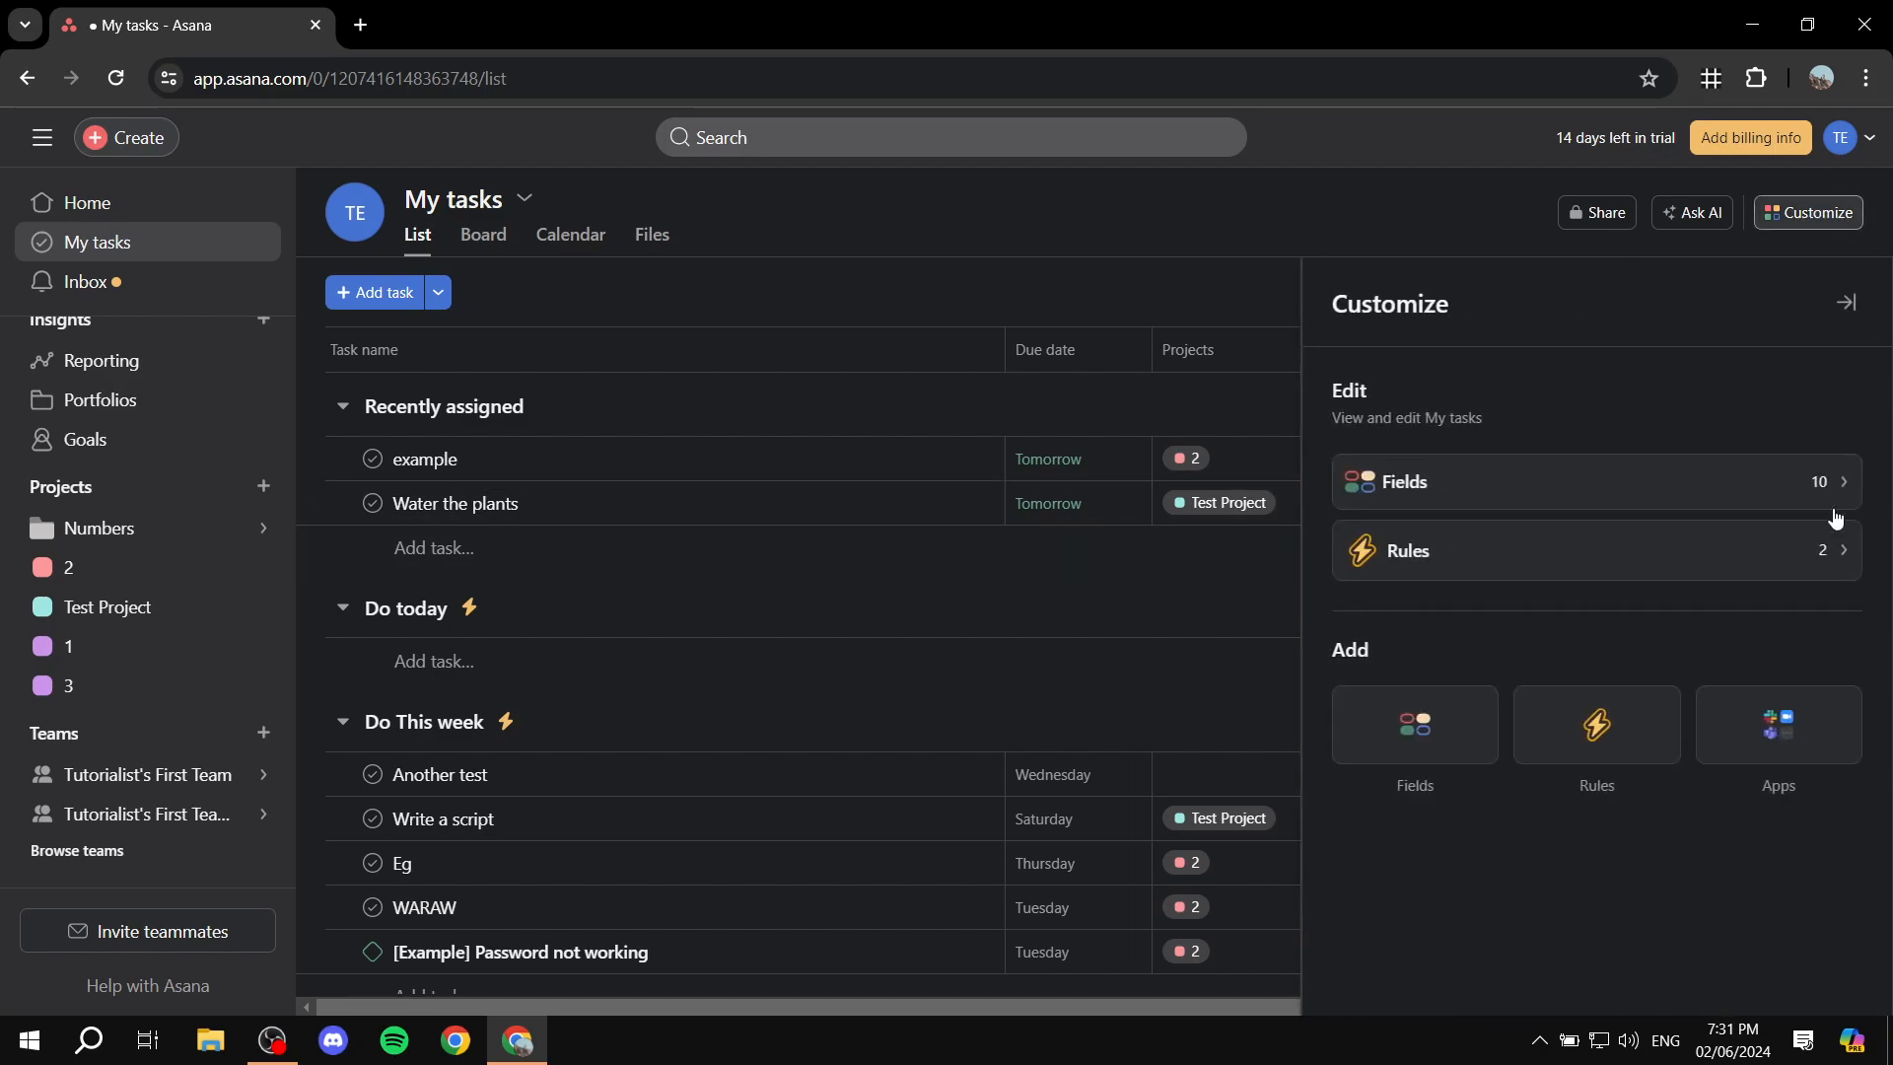
click(1609, 752)
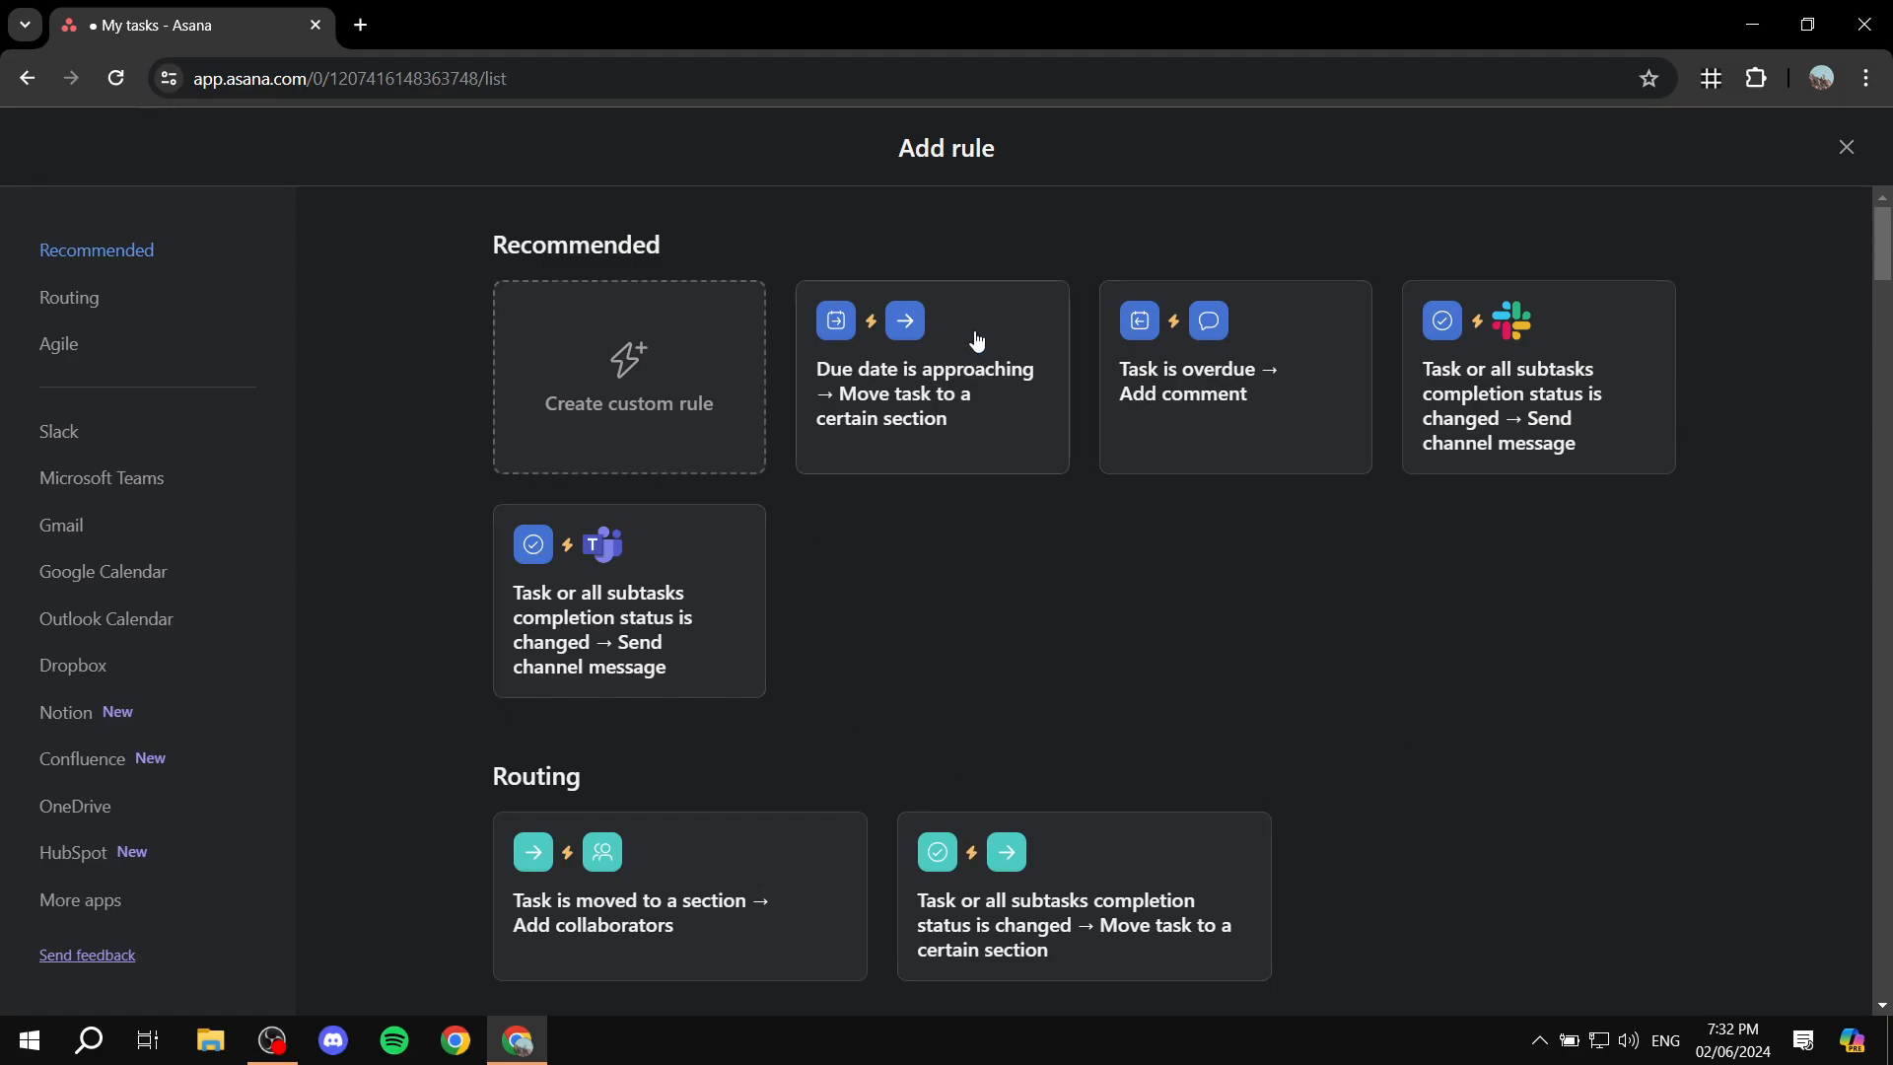
click(1847, 147)
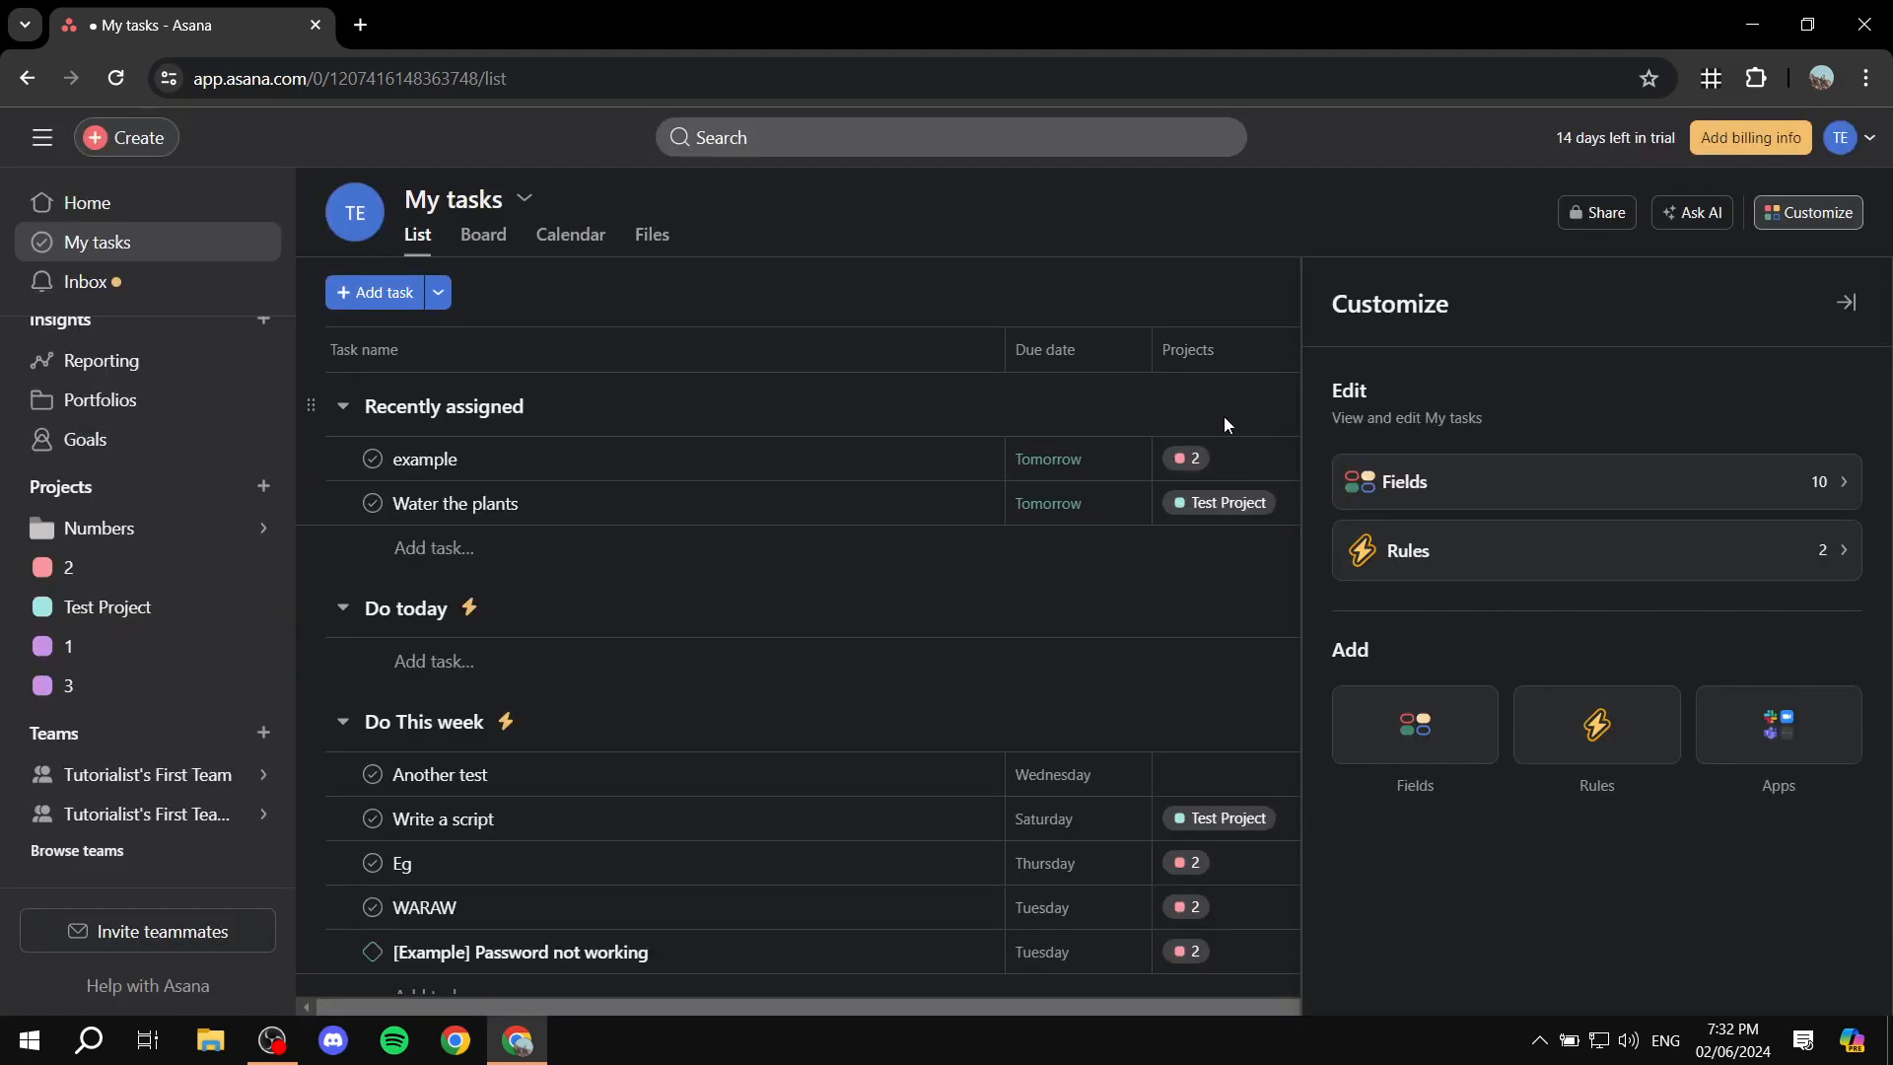
click(1846, 302)
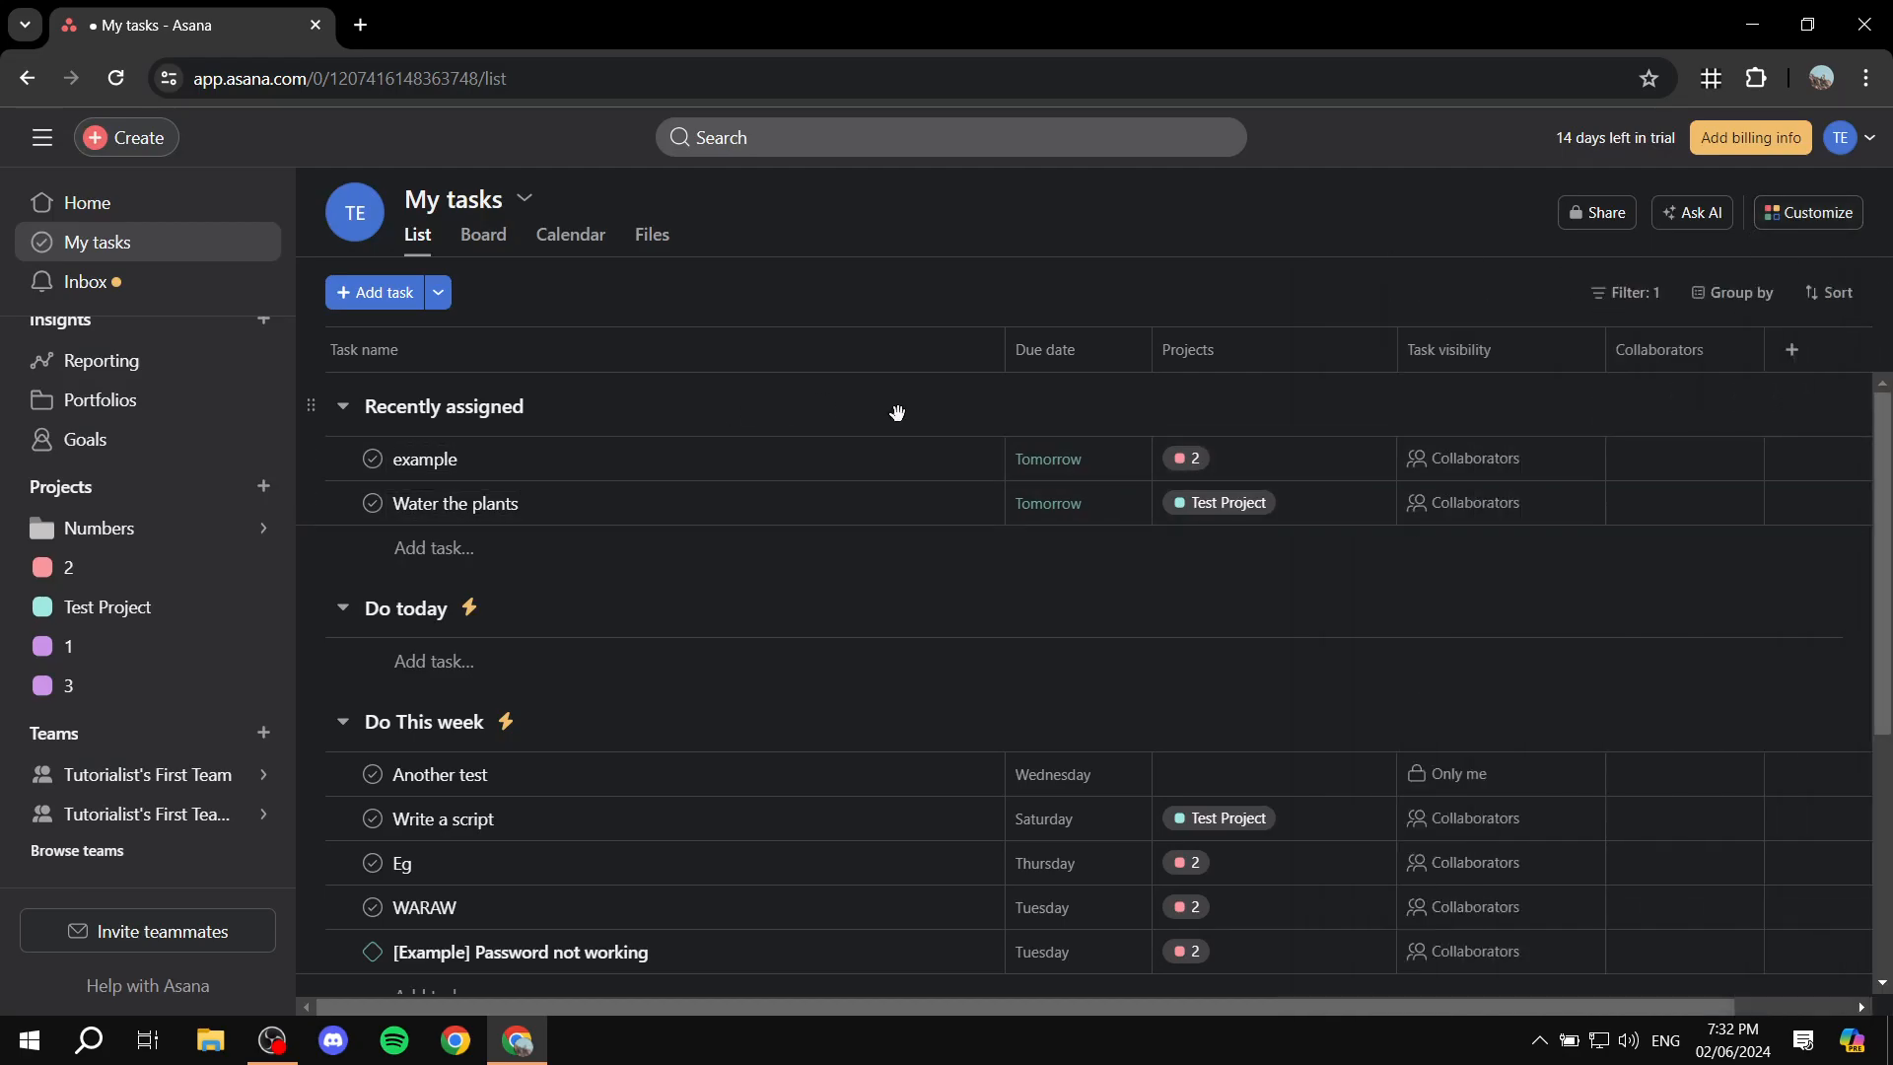
- View My tasks as a board and as a calendar, and return to the list view
scroll(905, 464, down, 4)
scroll(714, 765, up, 5)
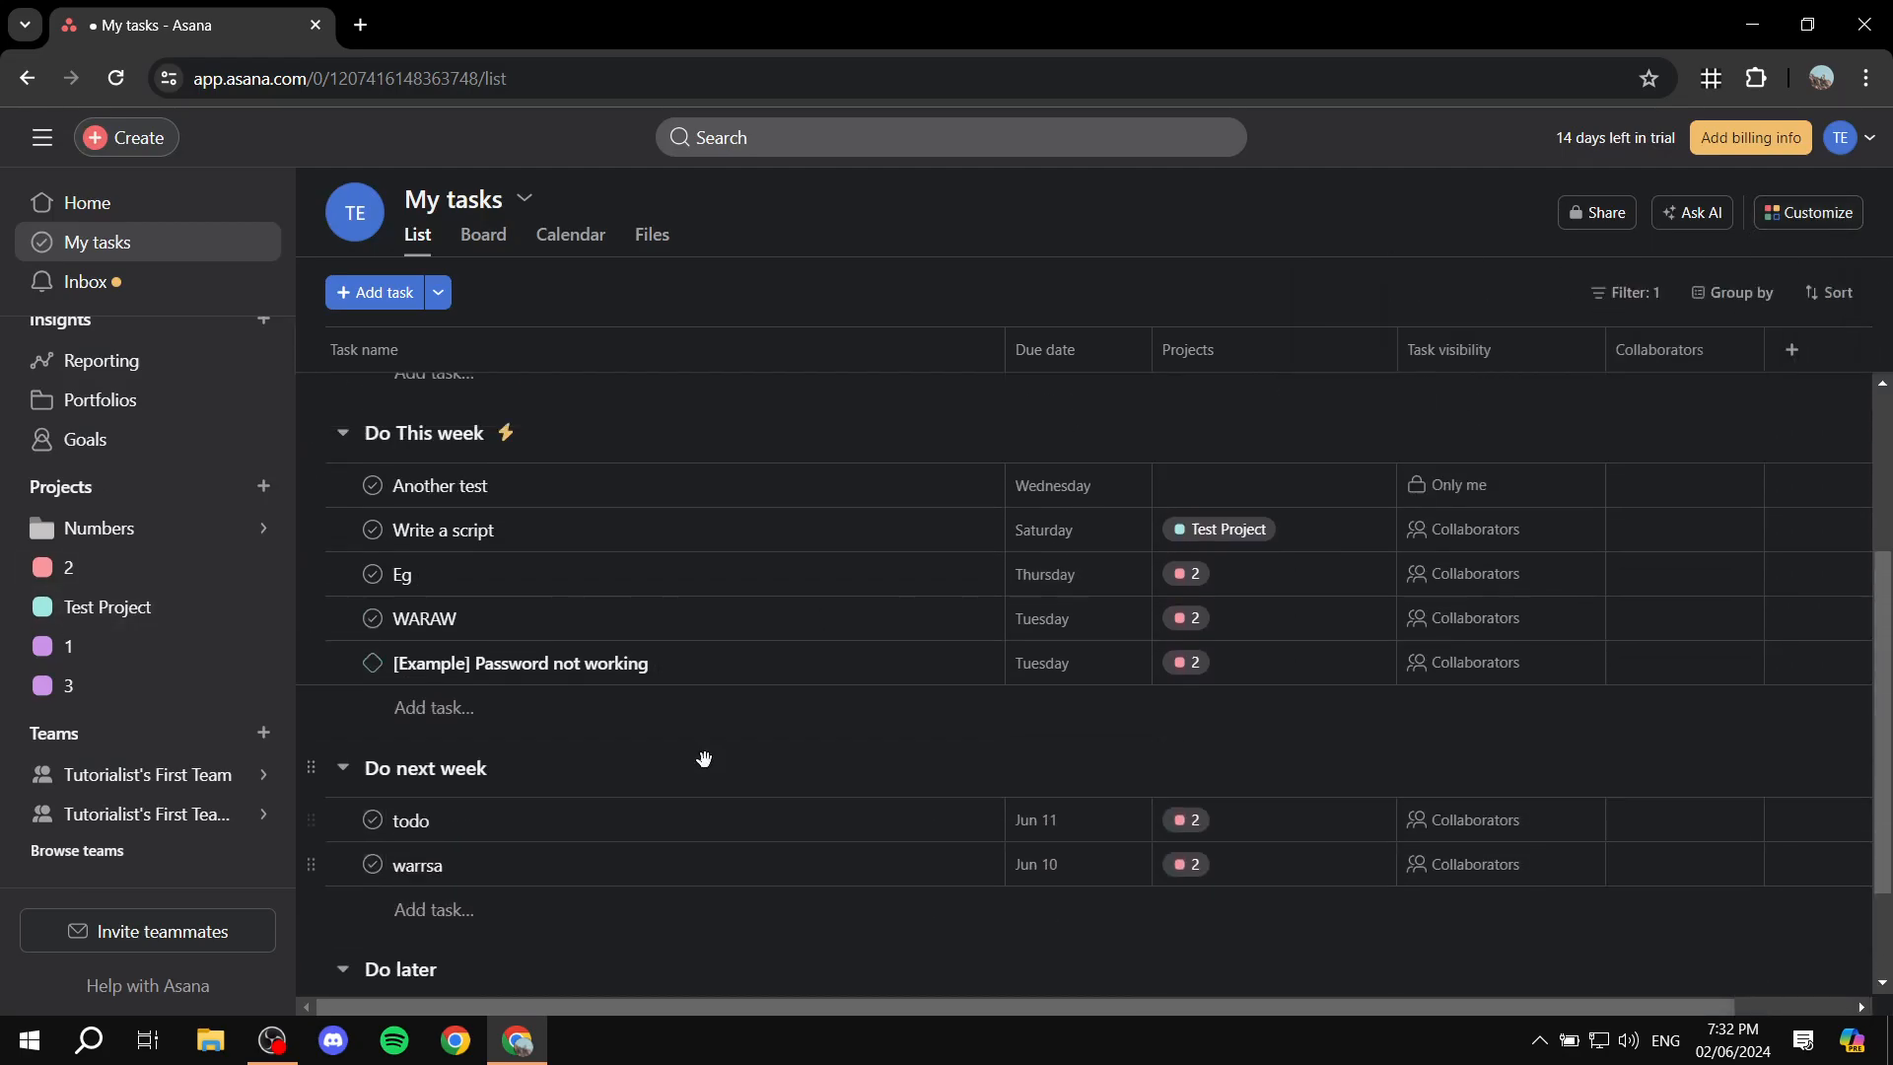
click(491, 239)
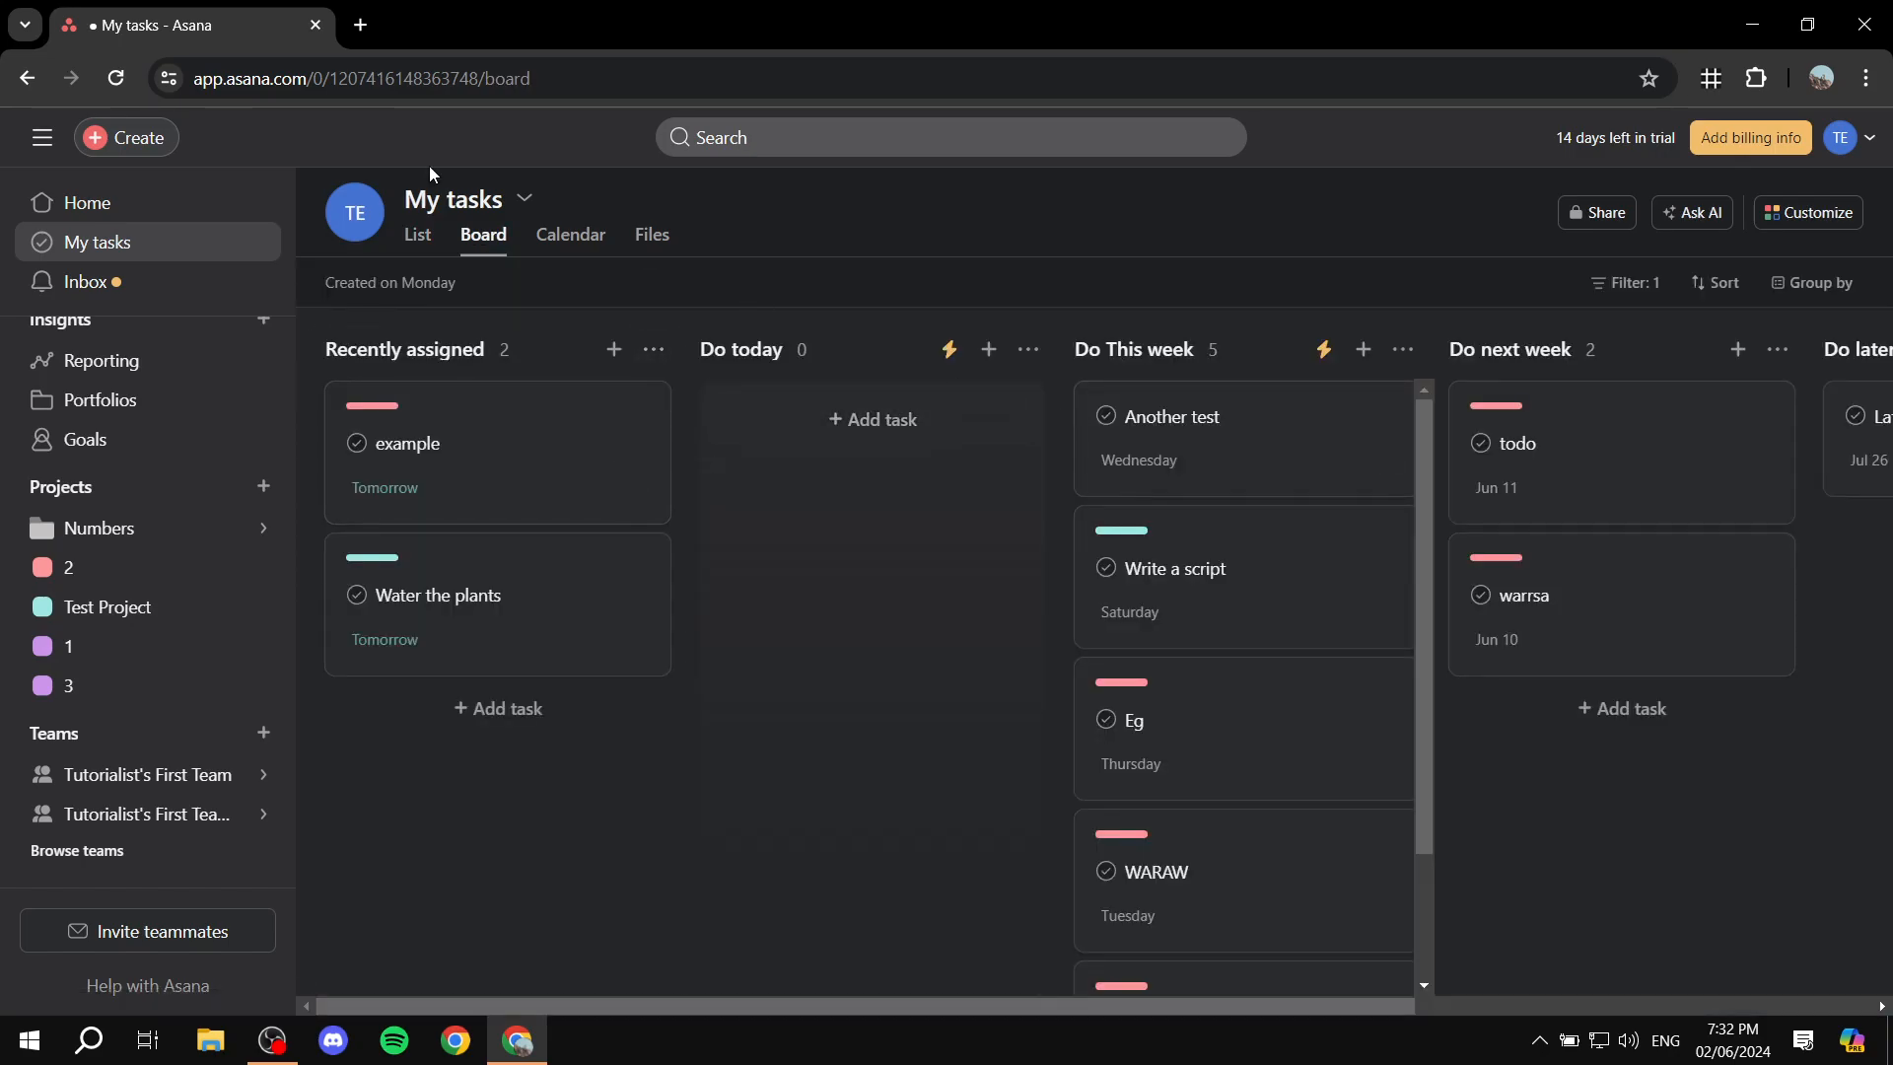
click(568, 239)
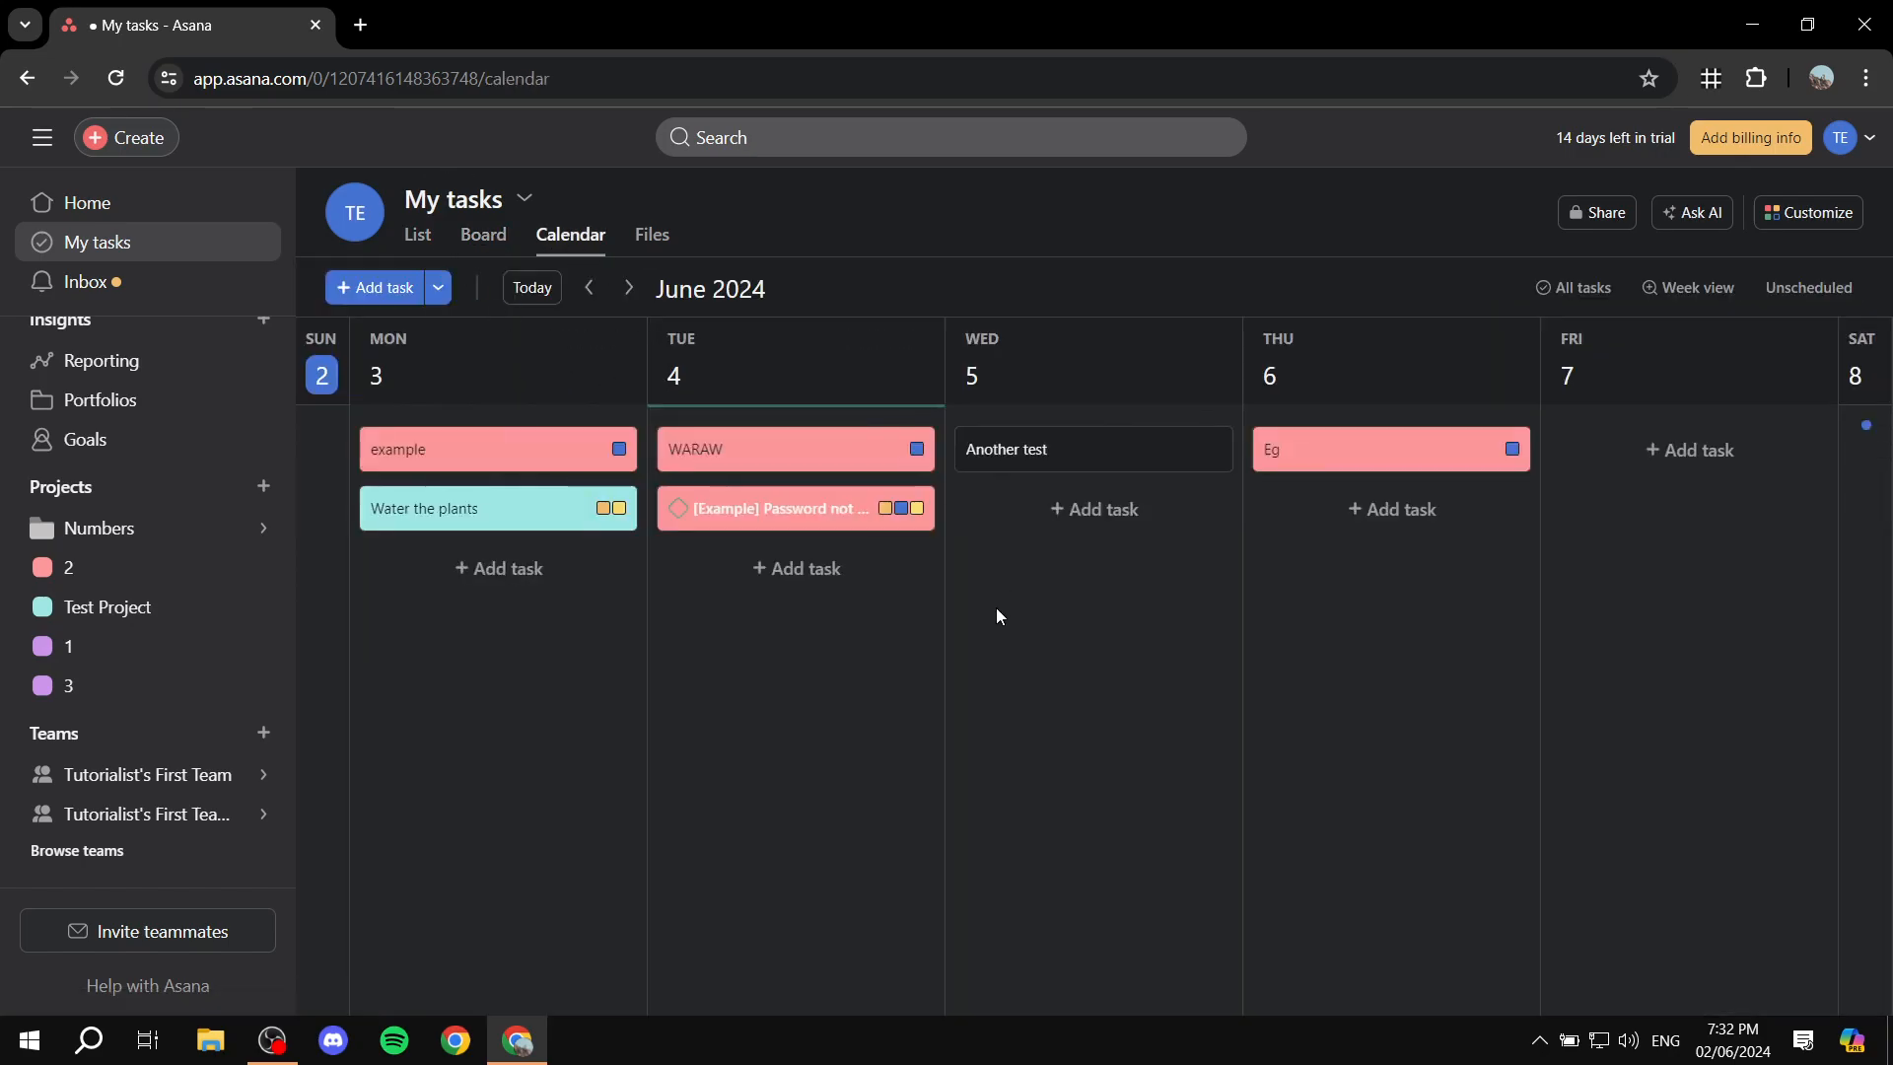
click(417, 237)
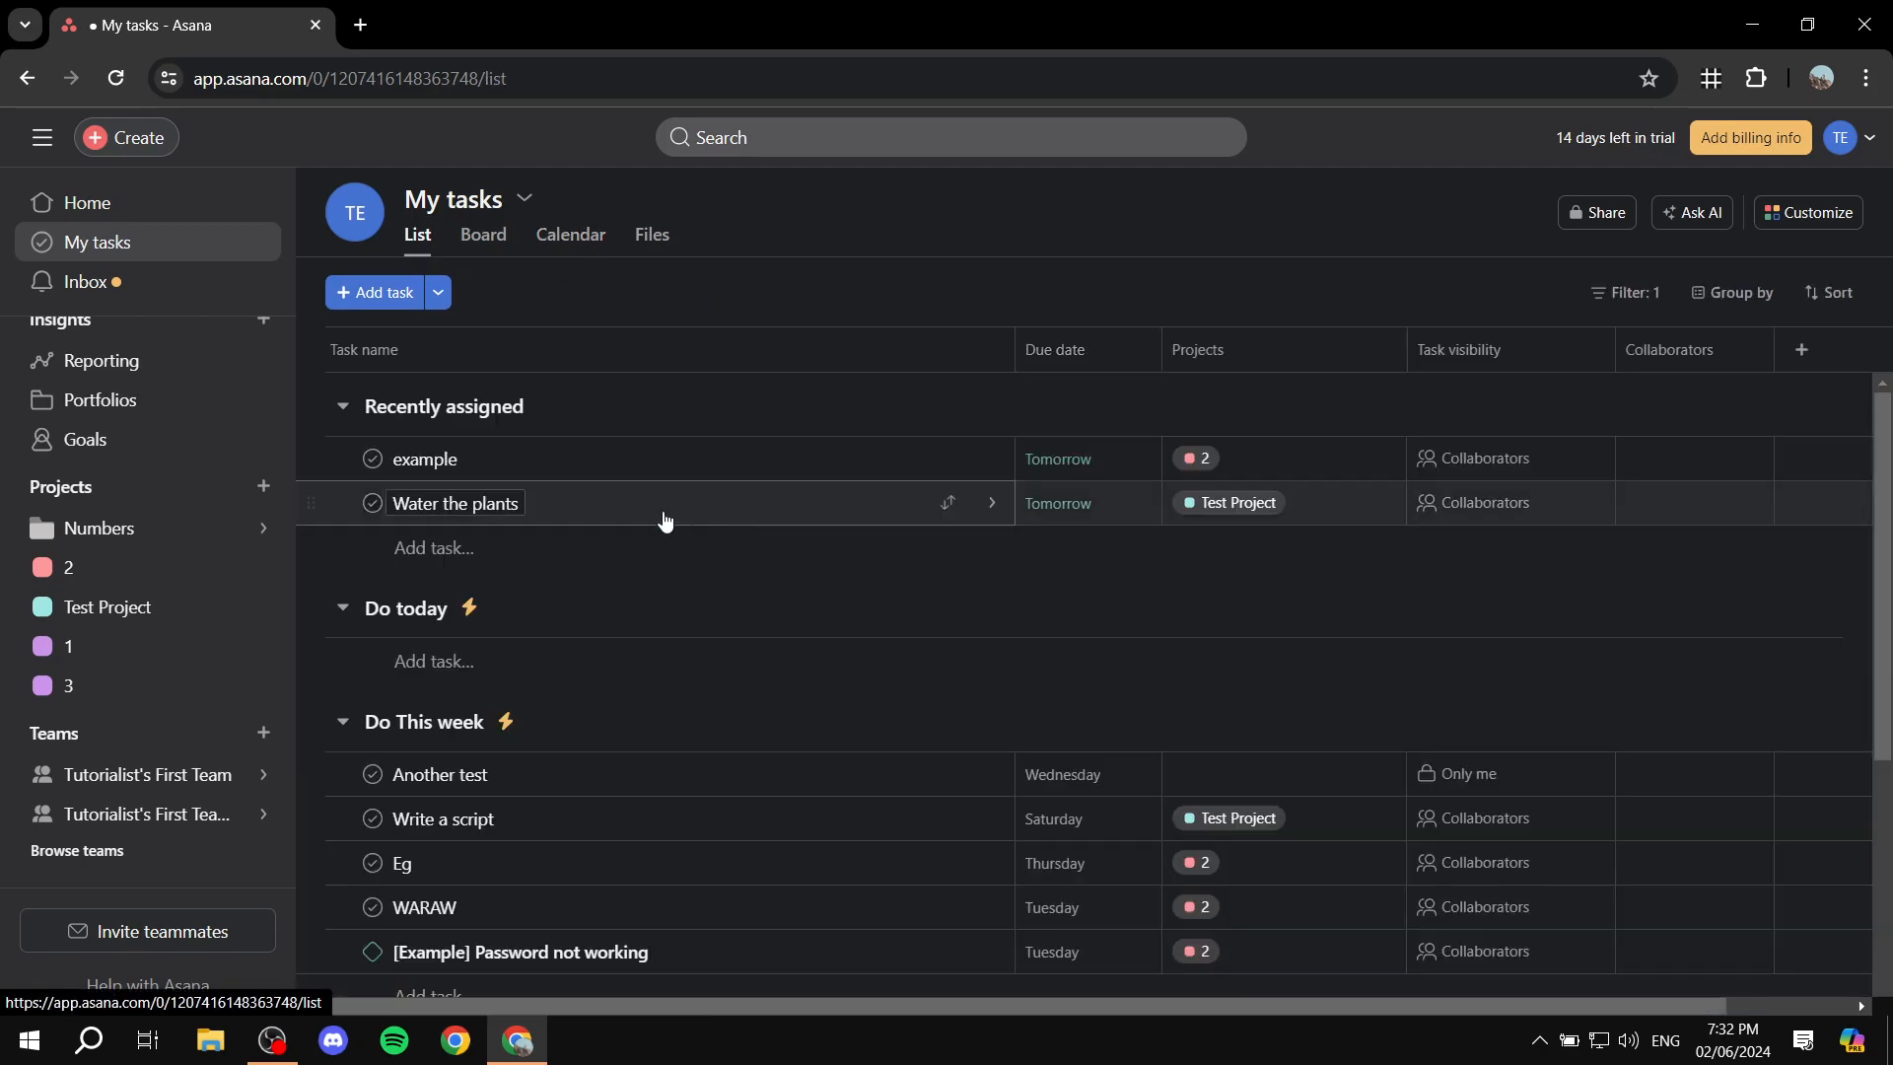
- Add a section named "Important Tasks" and move it between Recently assigned and Do today
scroll(710, 571, down, 5)
click(439, 974)
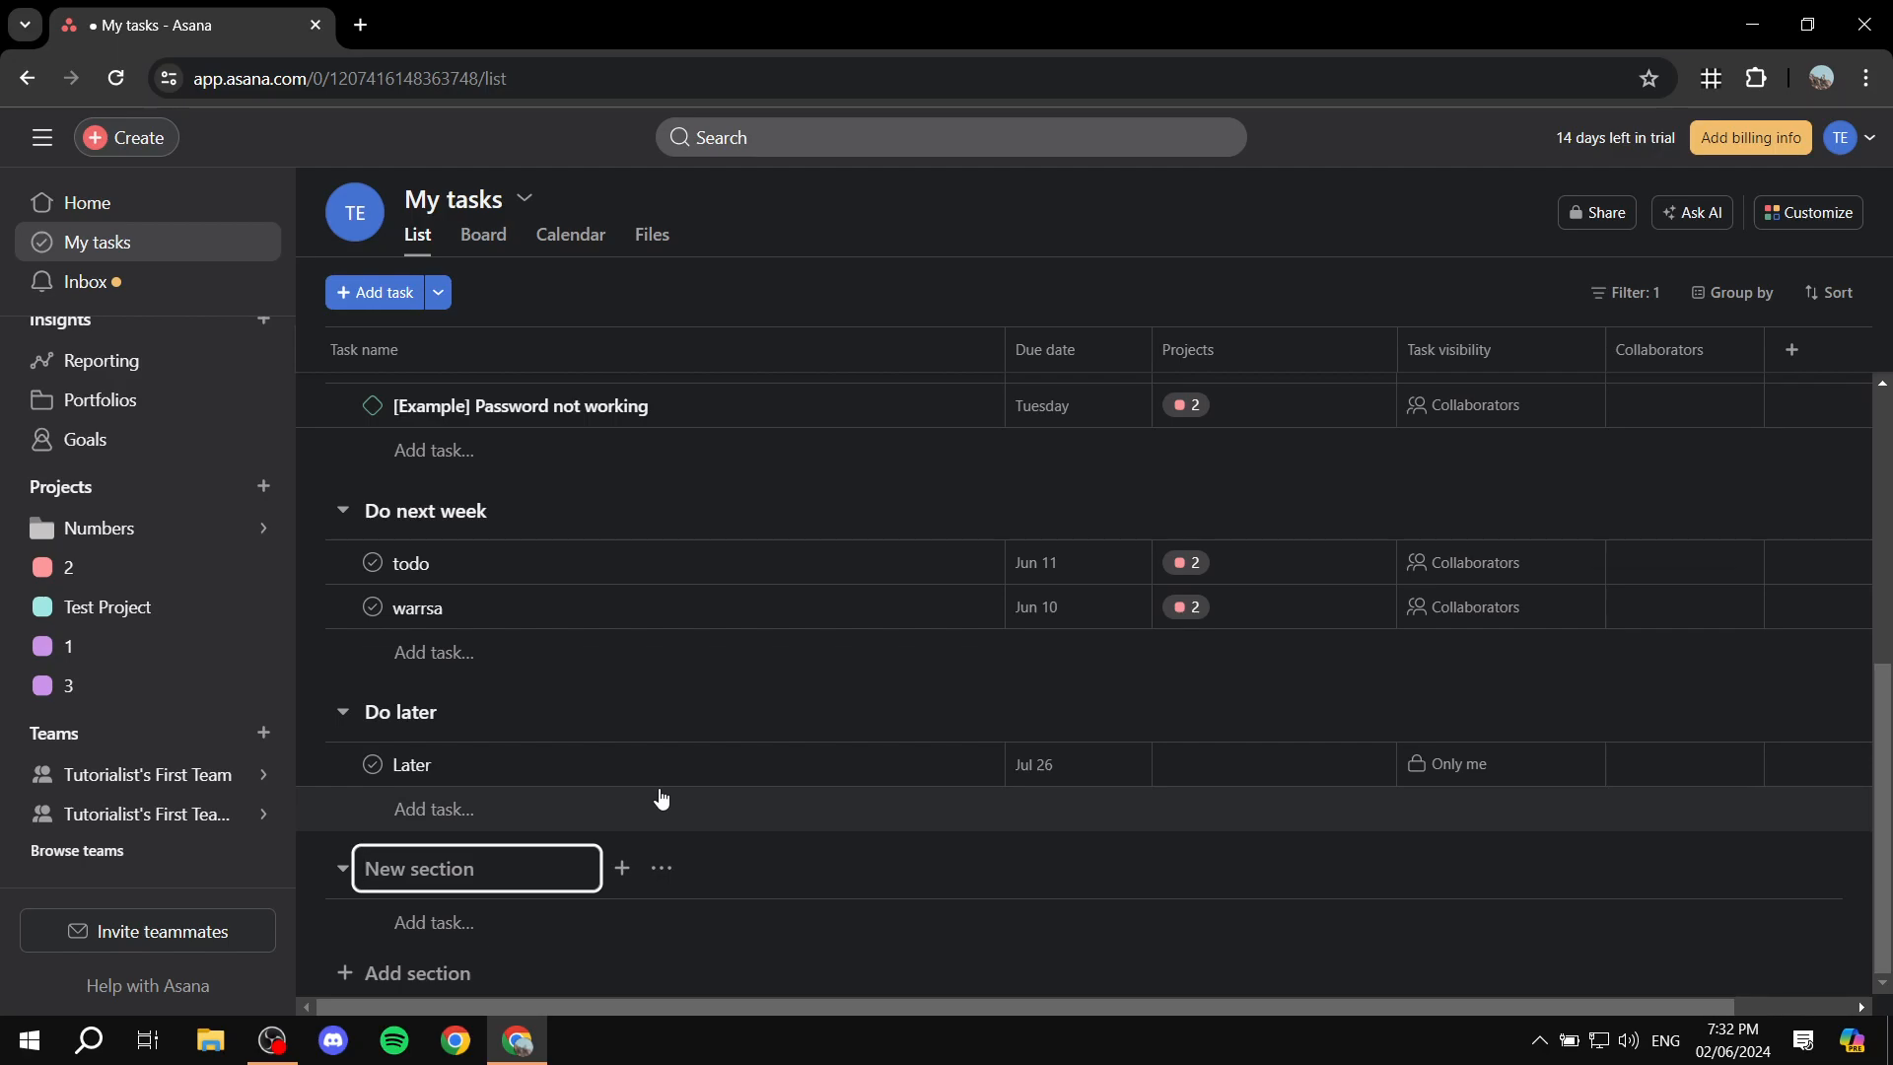
text(Important Tasks)
click(779, 855)
drag(307, 874, 330, 587)
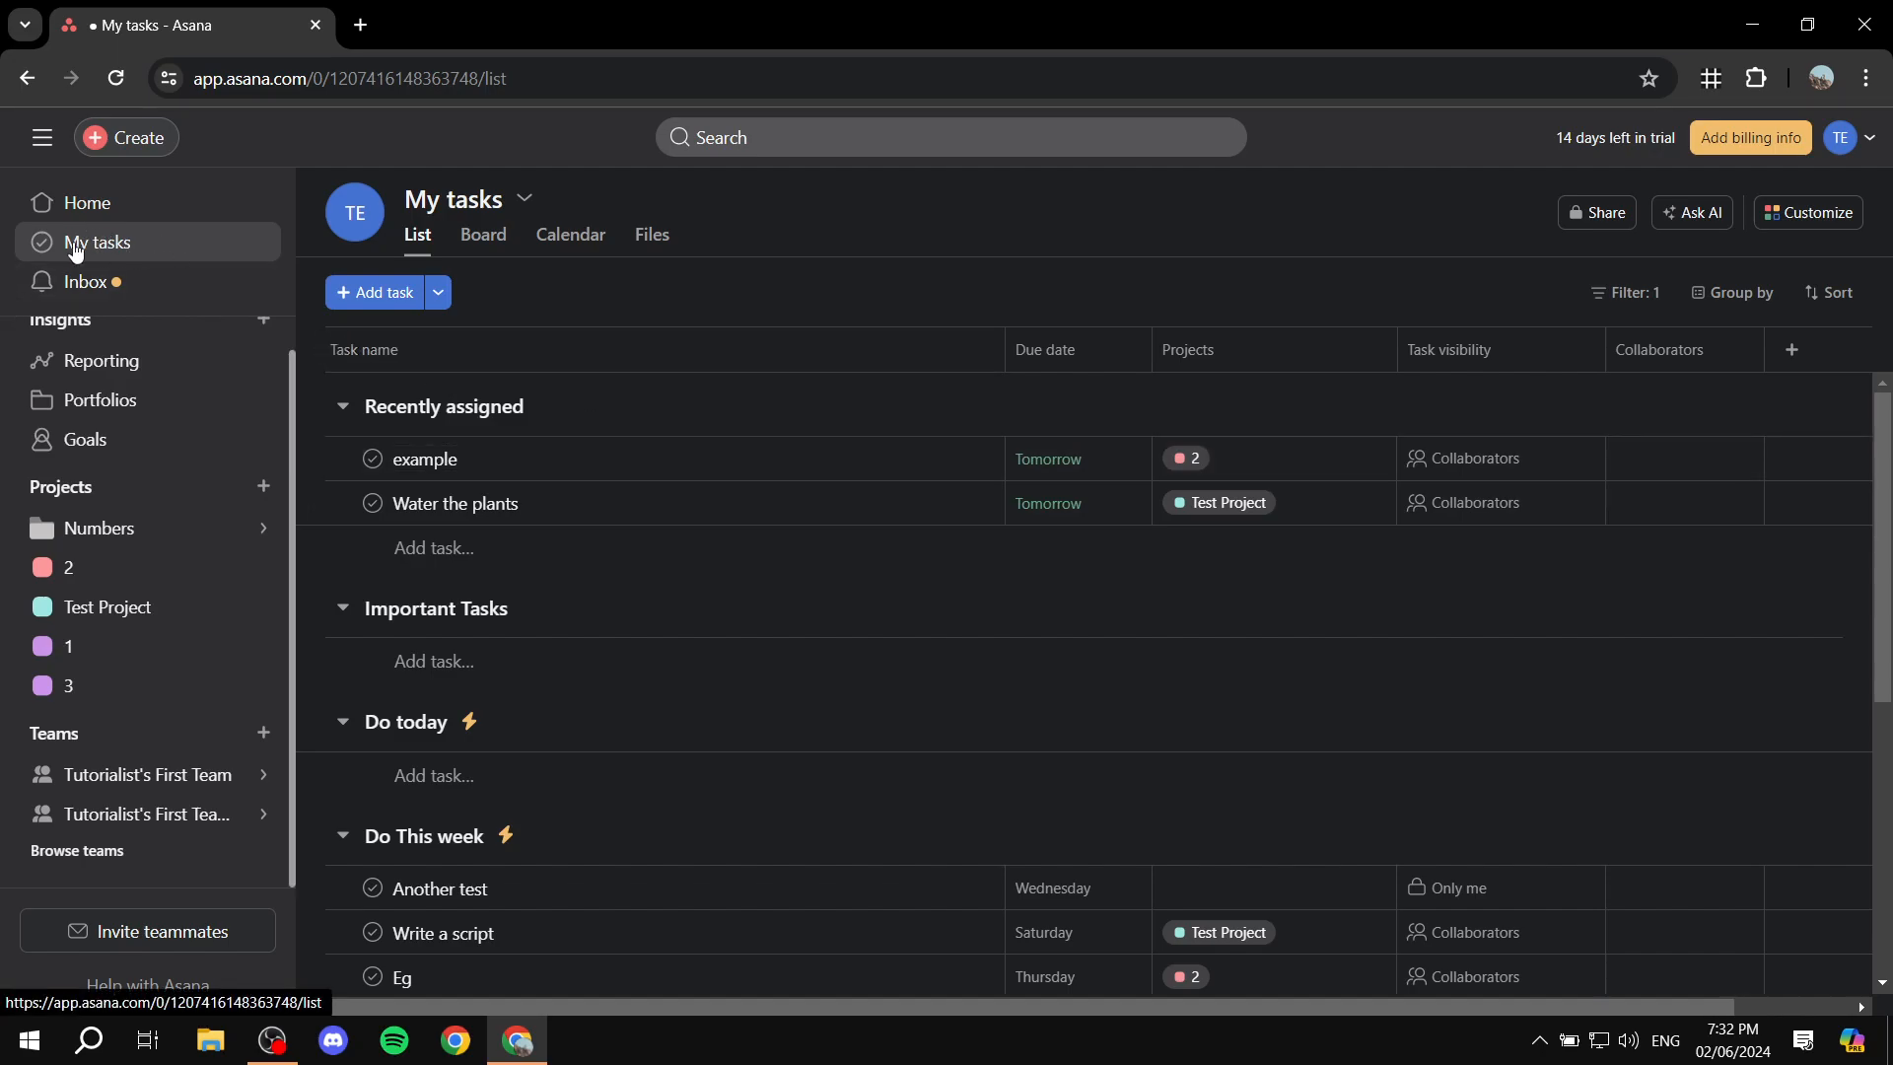
scroll(760, 706, down, 5)
scroll(486, 553, up, 5)
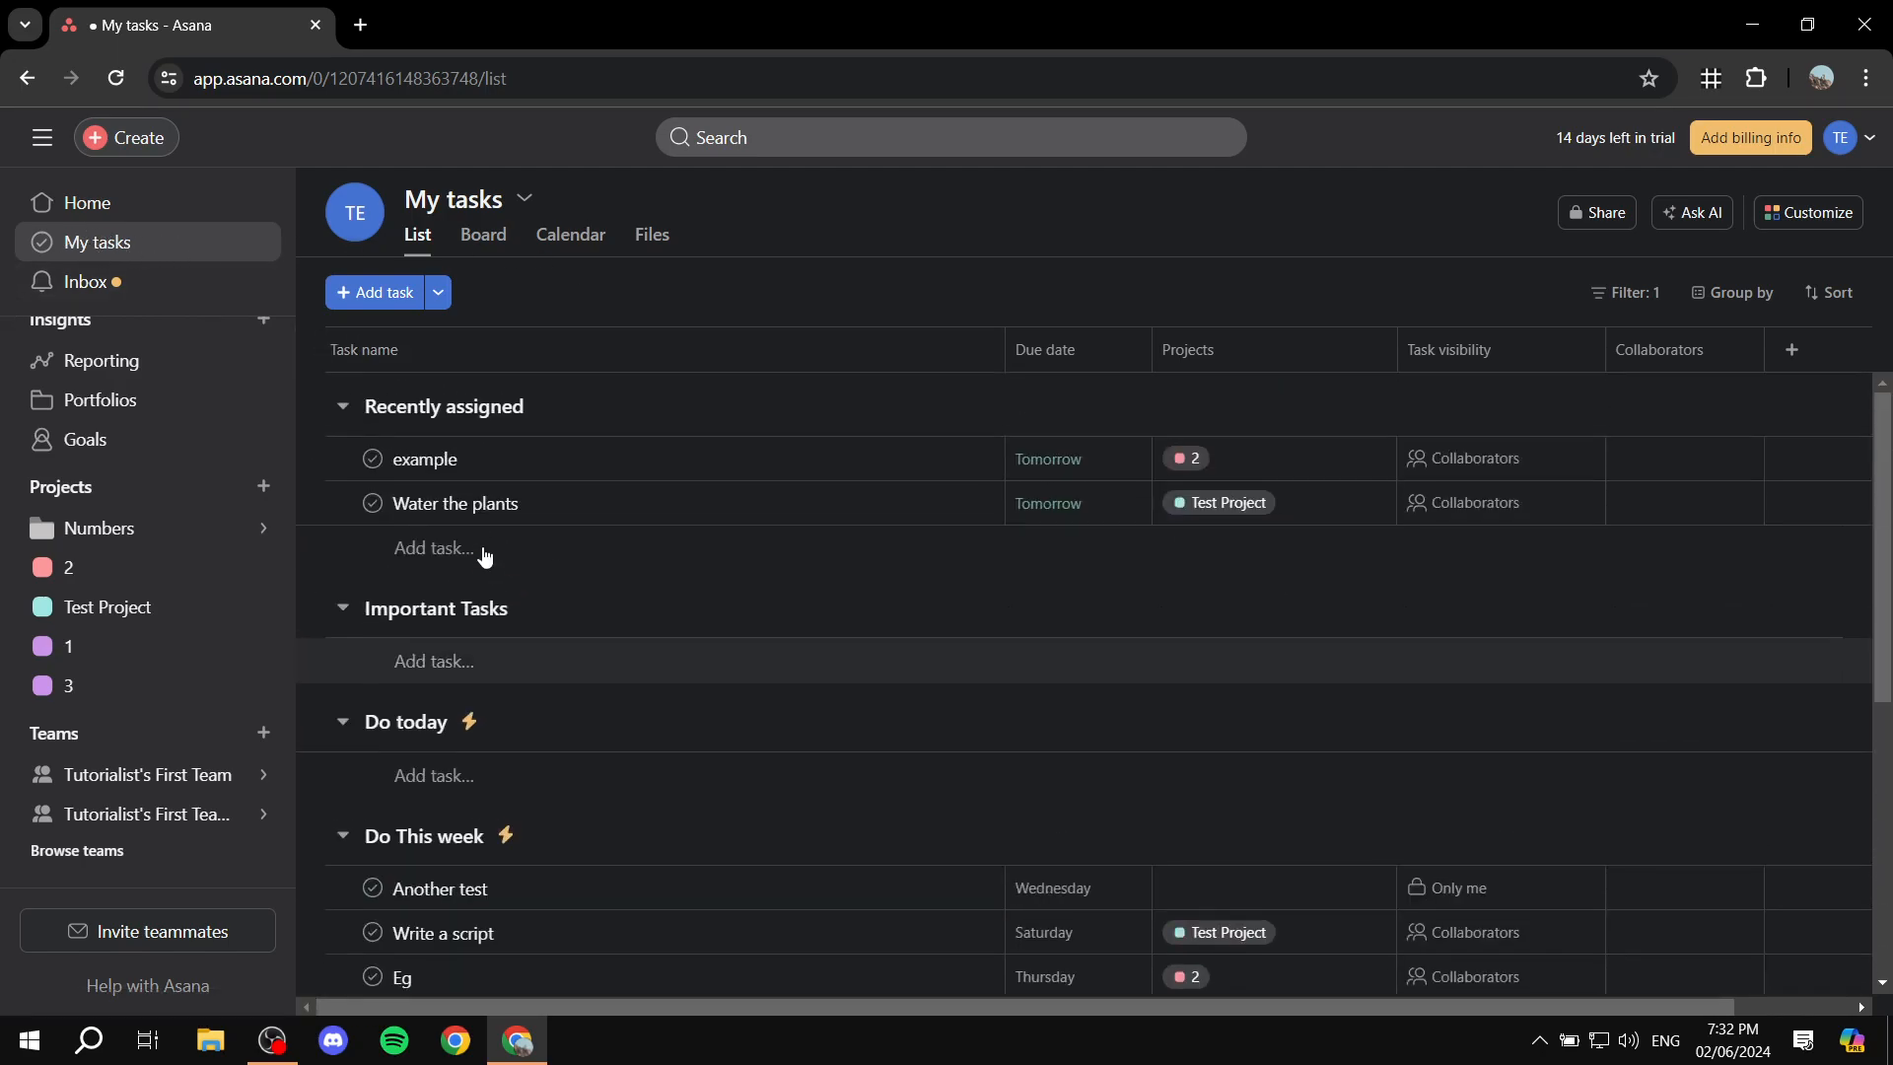
scroll(811, 486, down, 5)
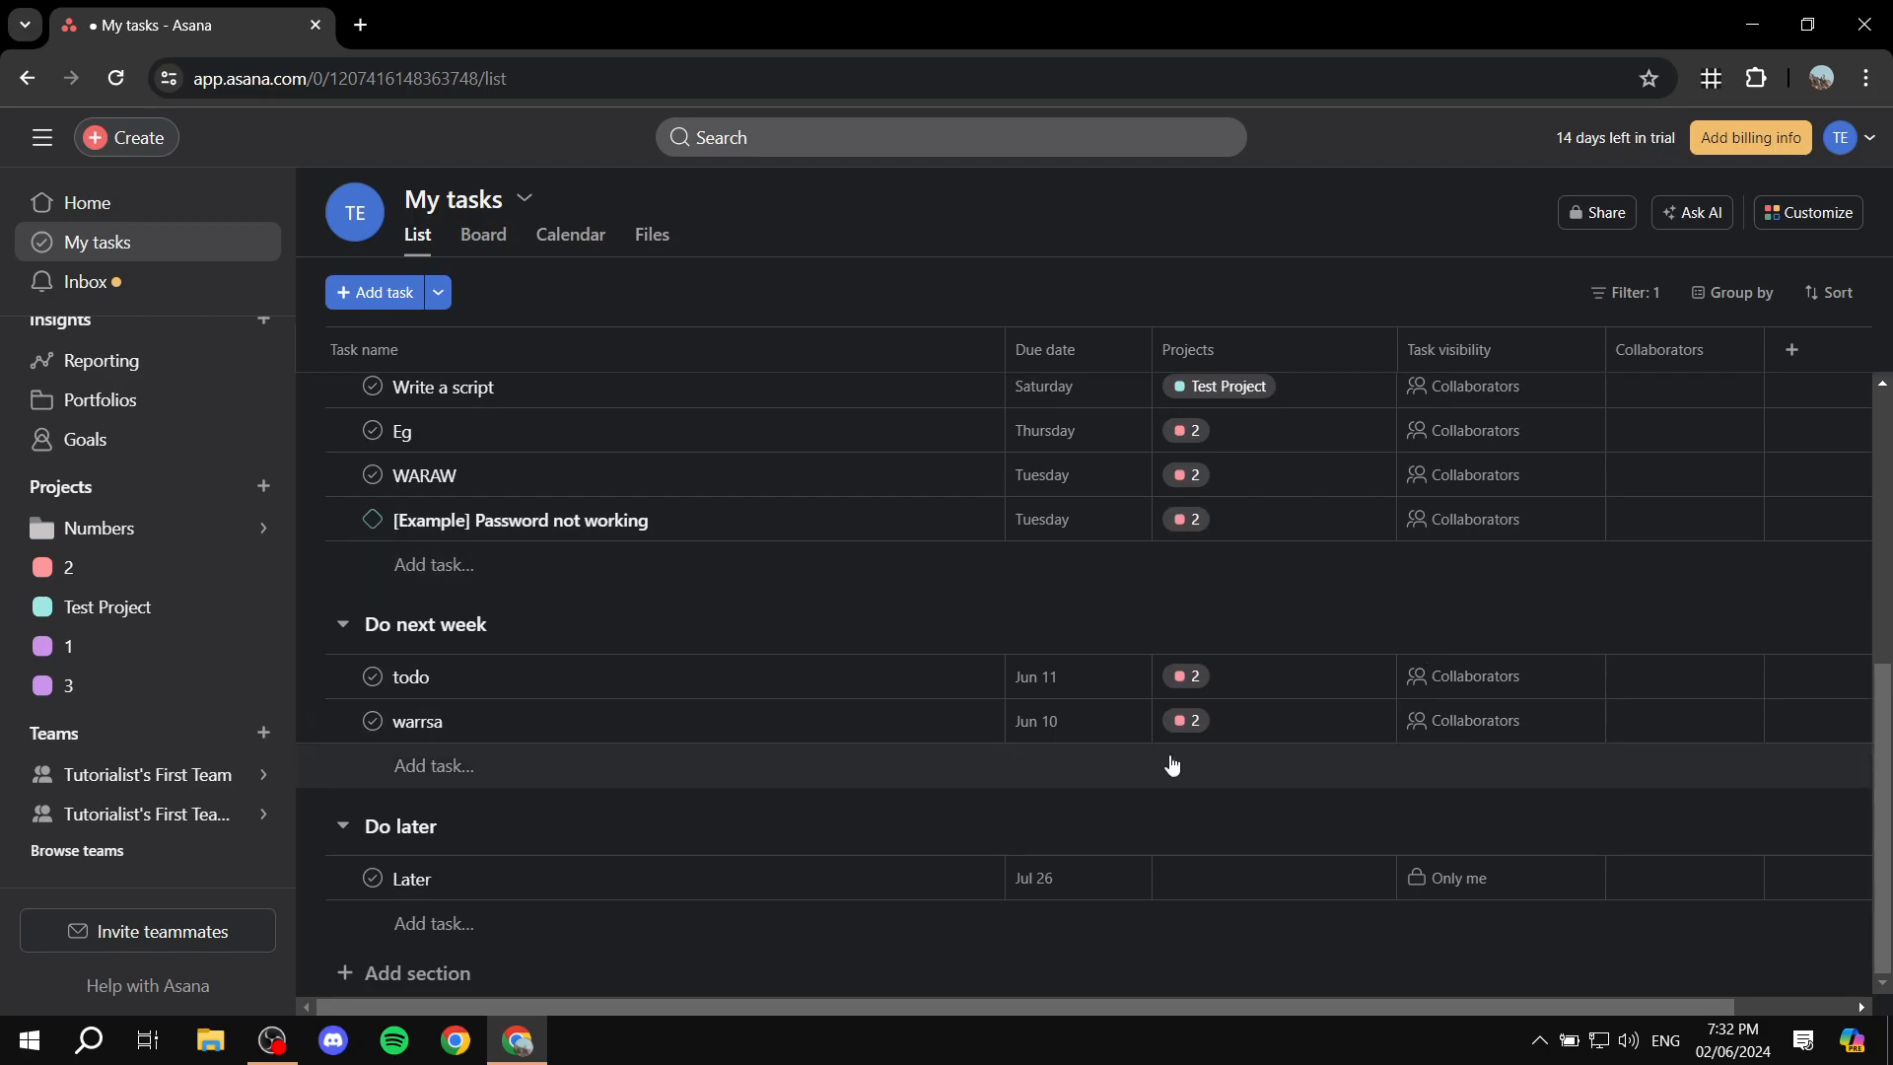
scroll(1090, 451, up, 5)
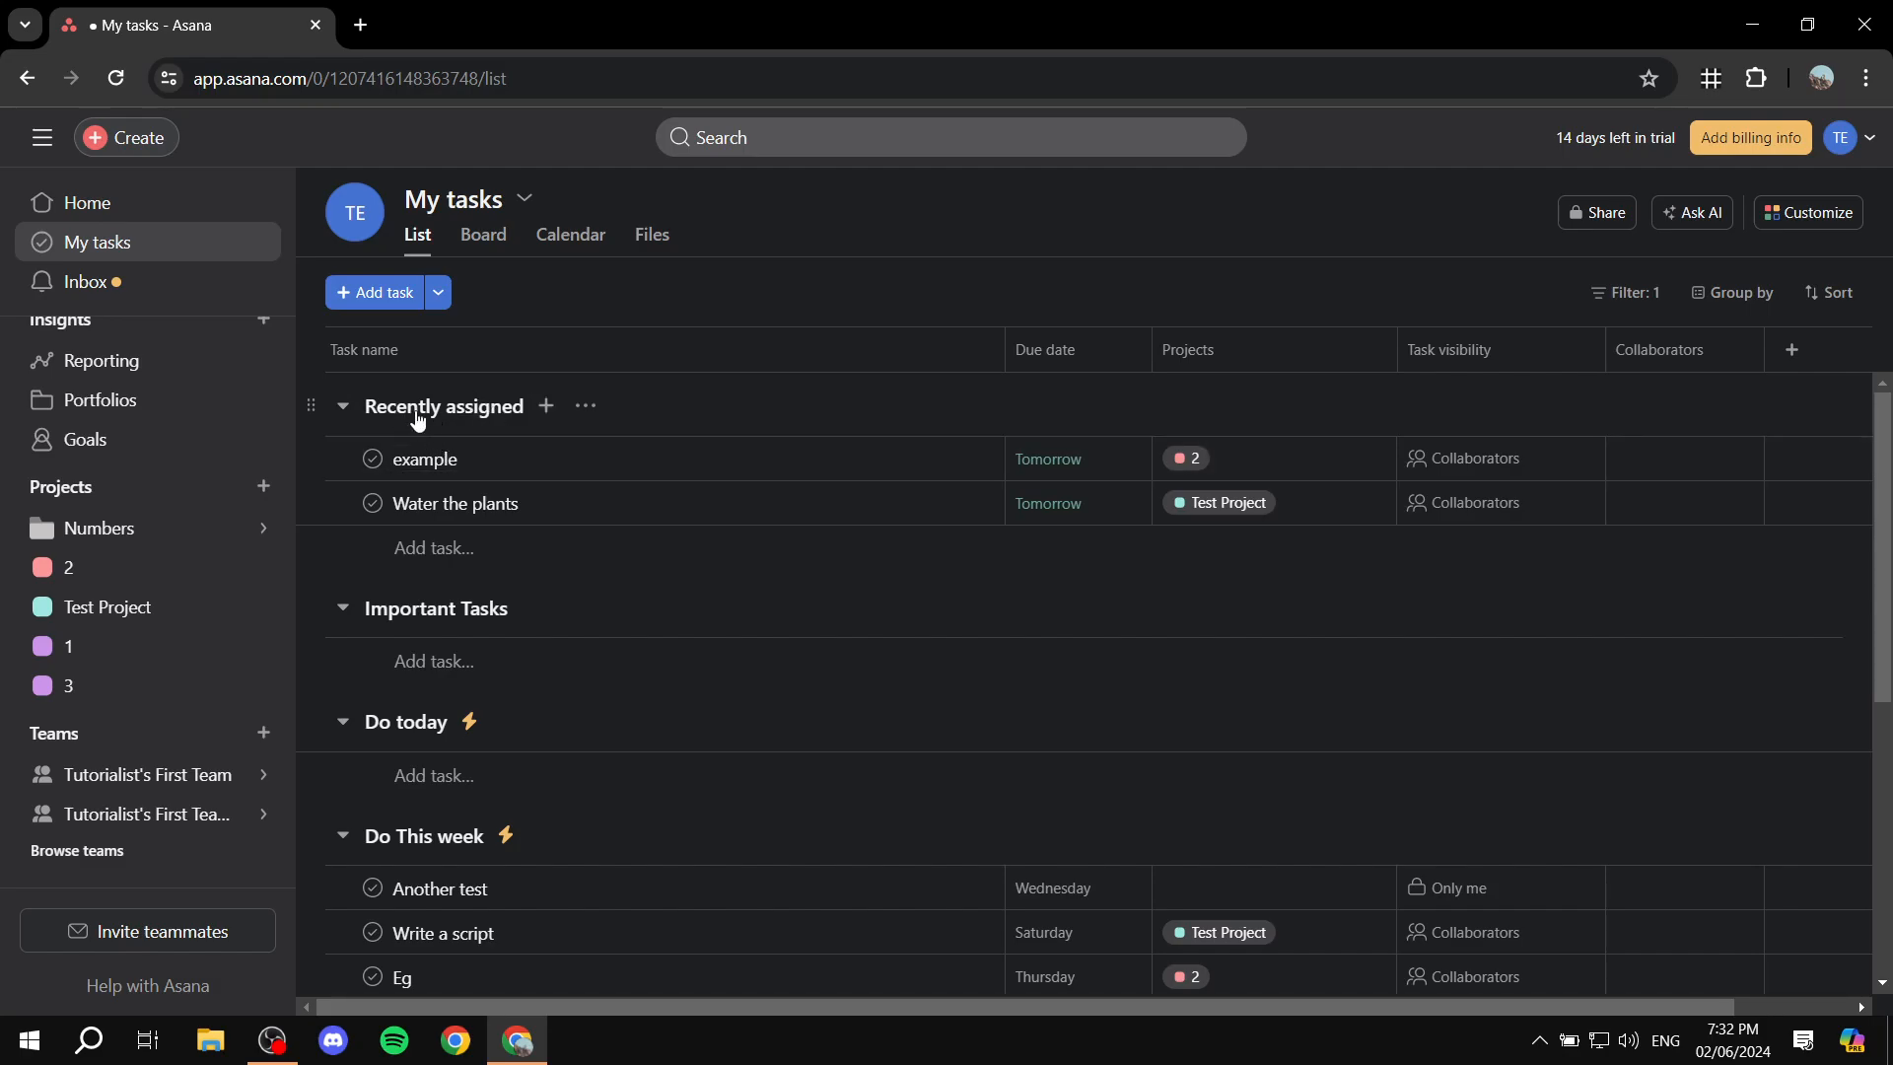
- Review the full My tasks list, examining how tasks and due dates are distributed across the sections from Recently assigned to Do later
scroll(493, 616, down, 5)
scroll(464, 619, up, 5)
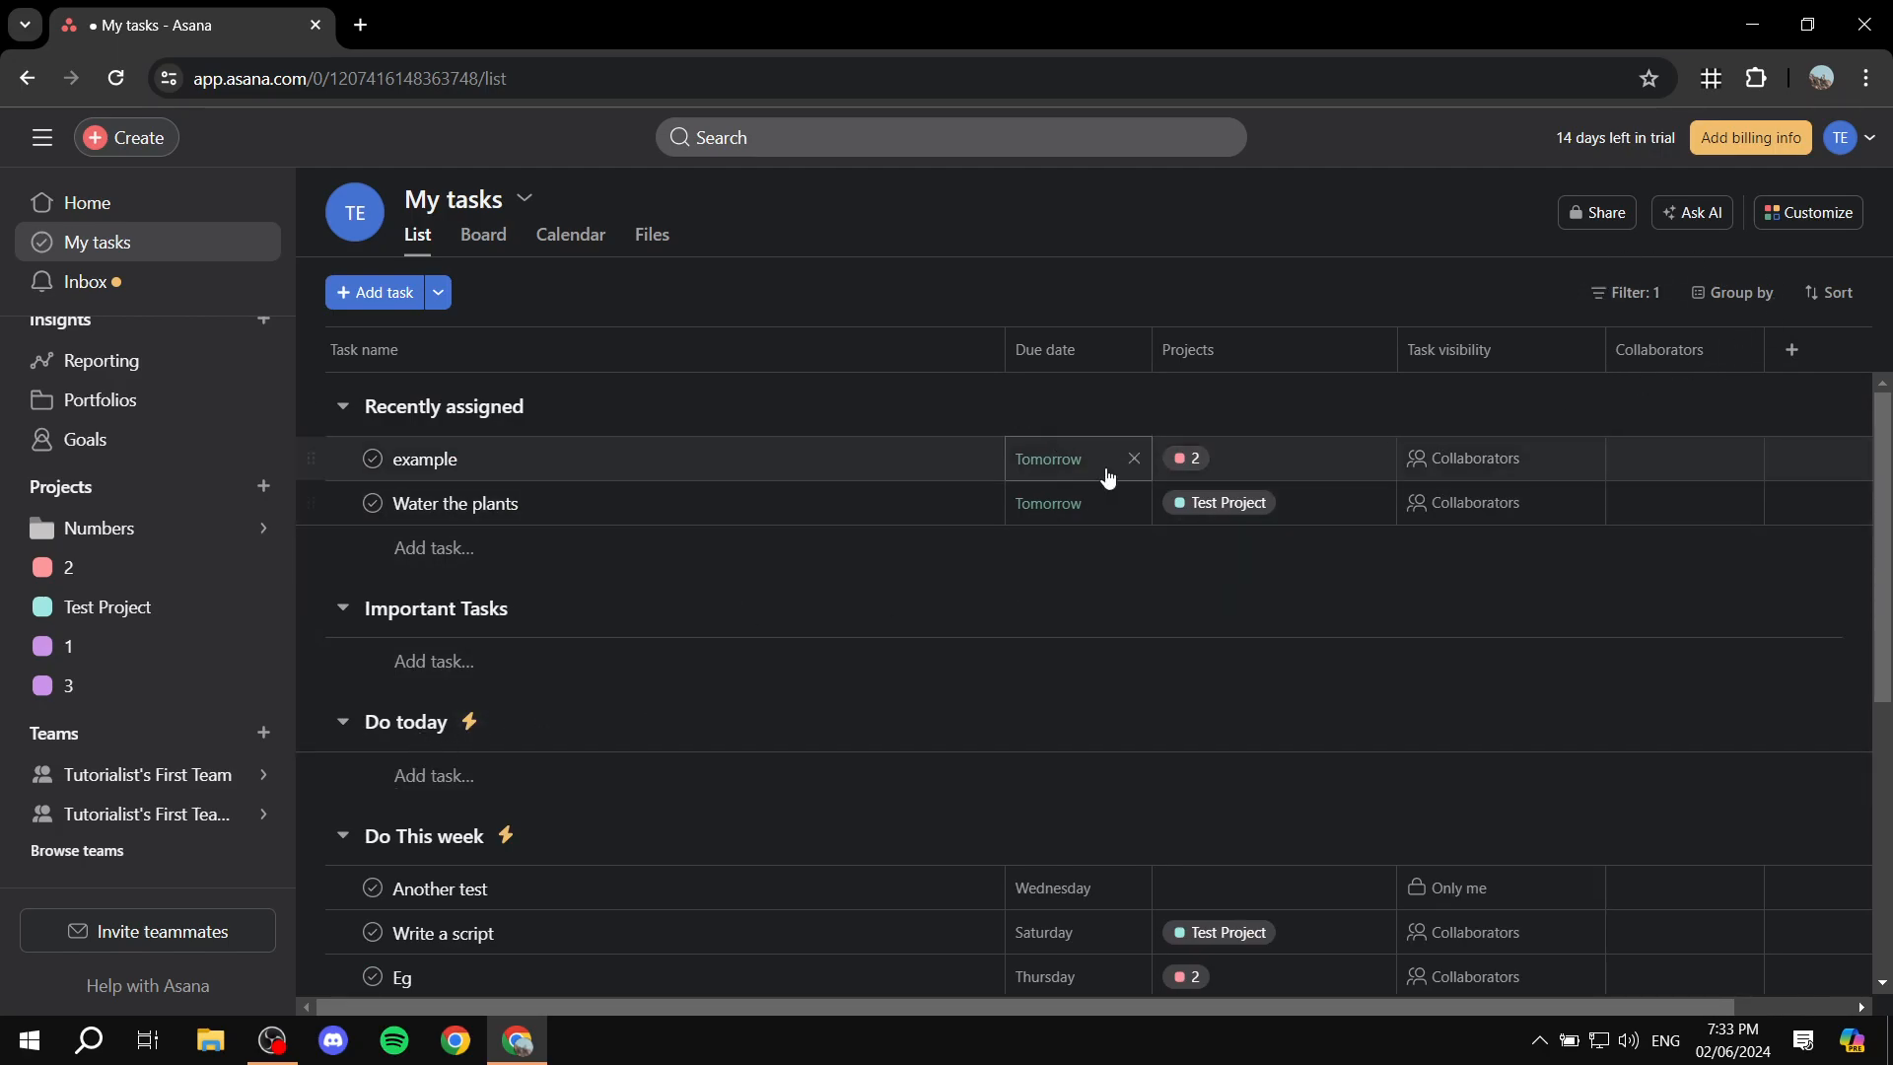
scroll(579, 532, down, 4)
scroll(955, 485, up, 4)
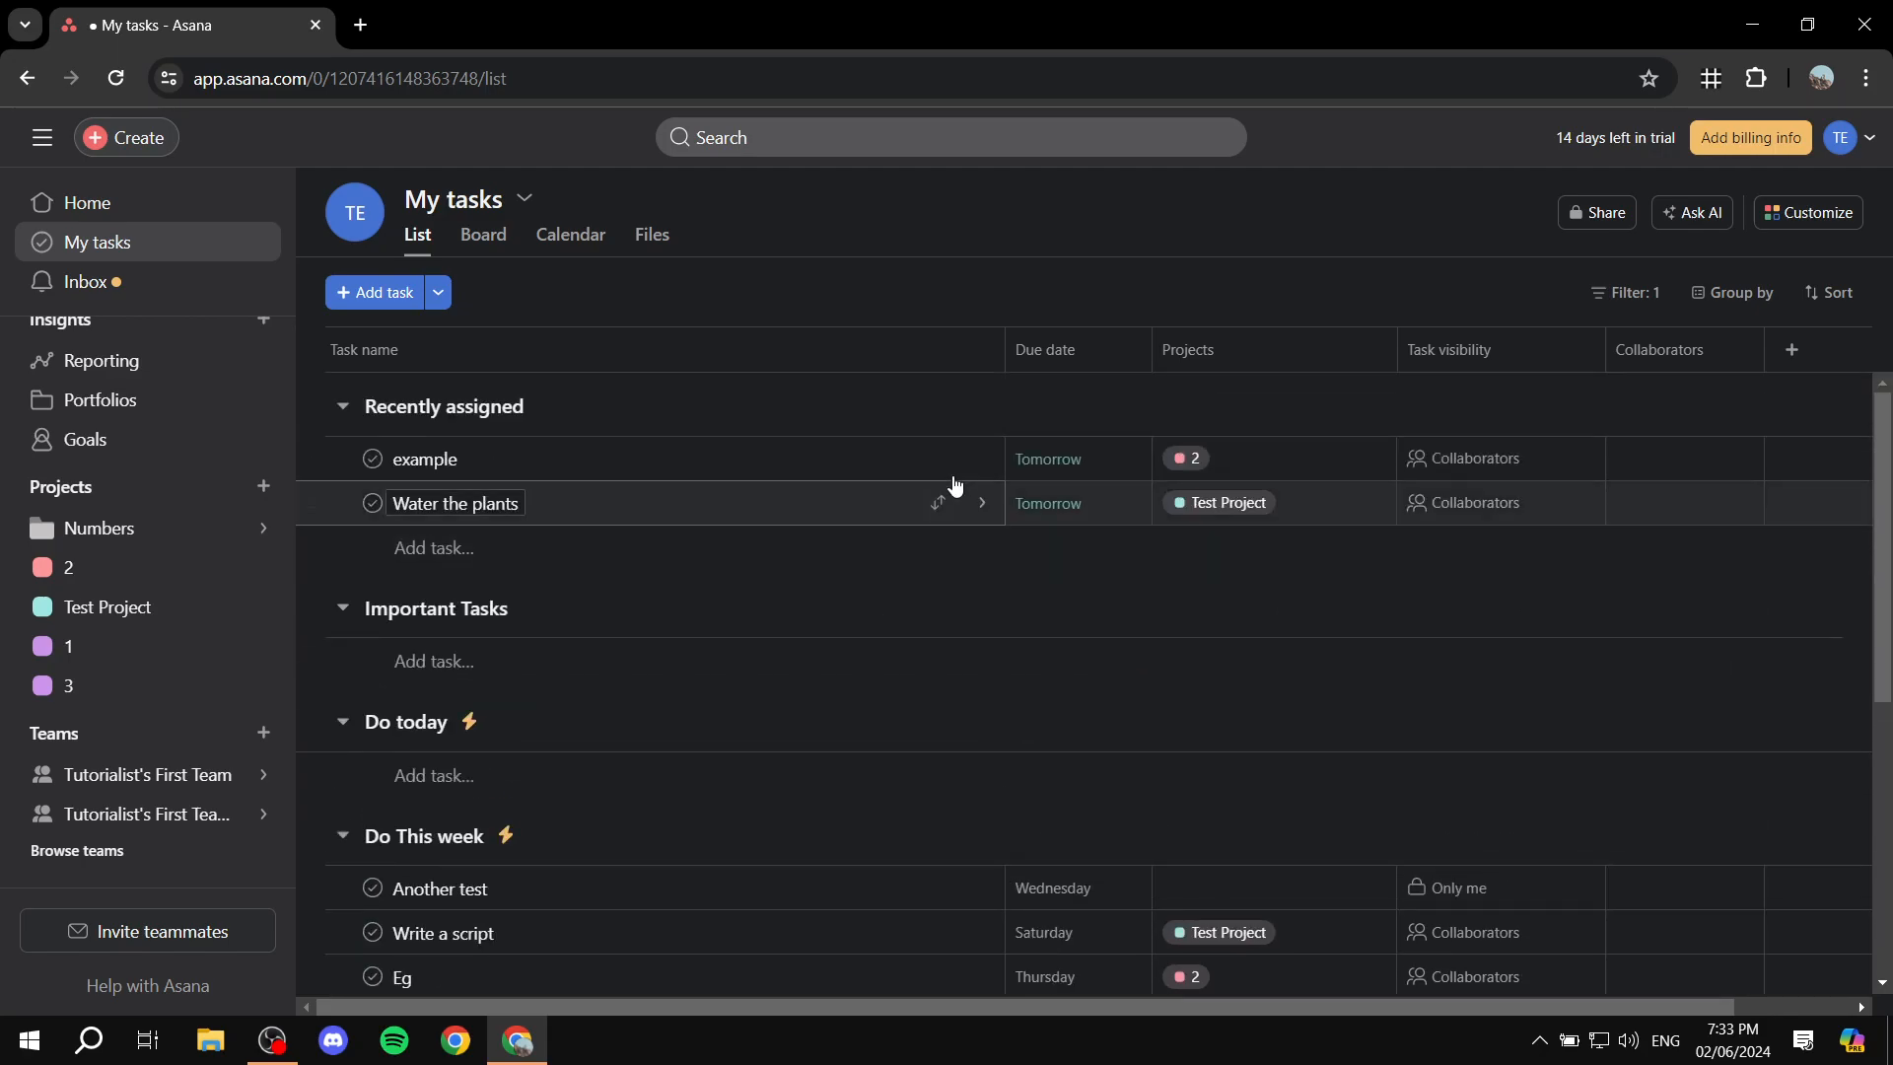
scroll(465, 749, down, 5)
scroll(766, 566, up, 4)
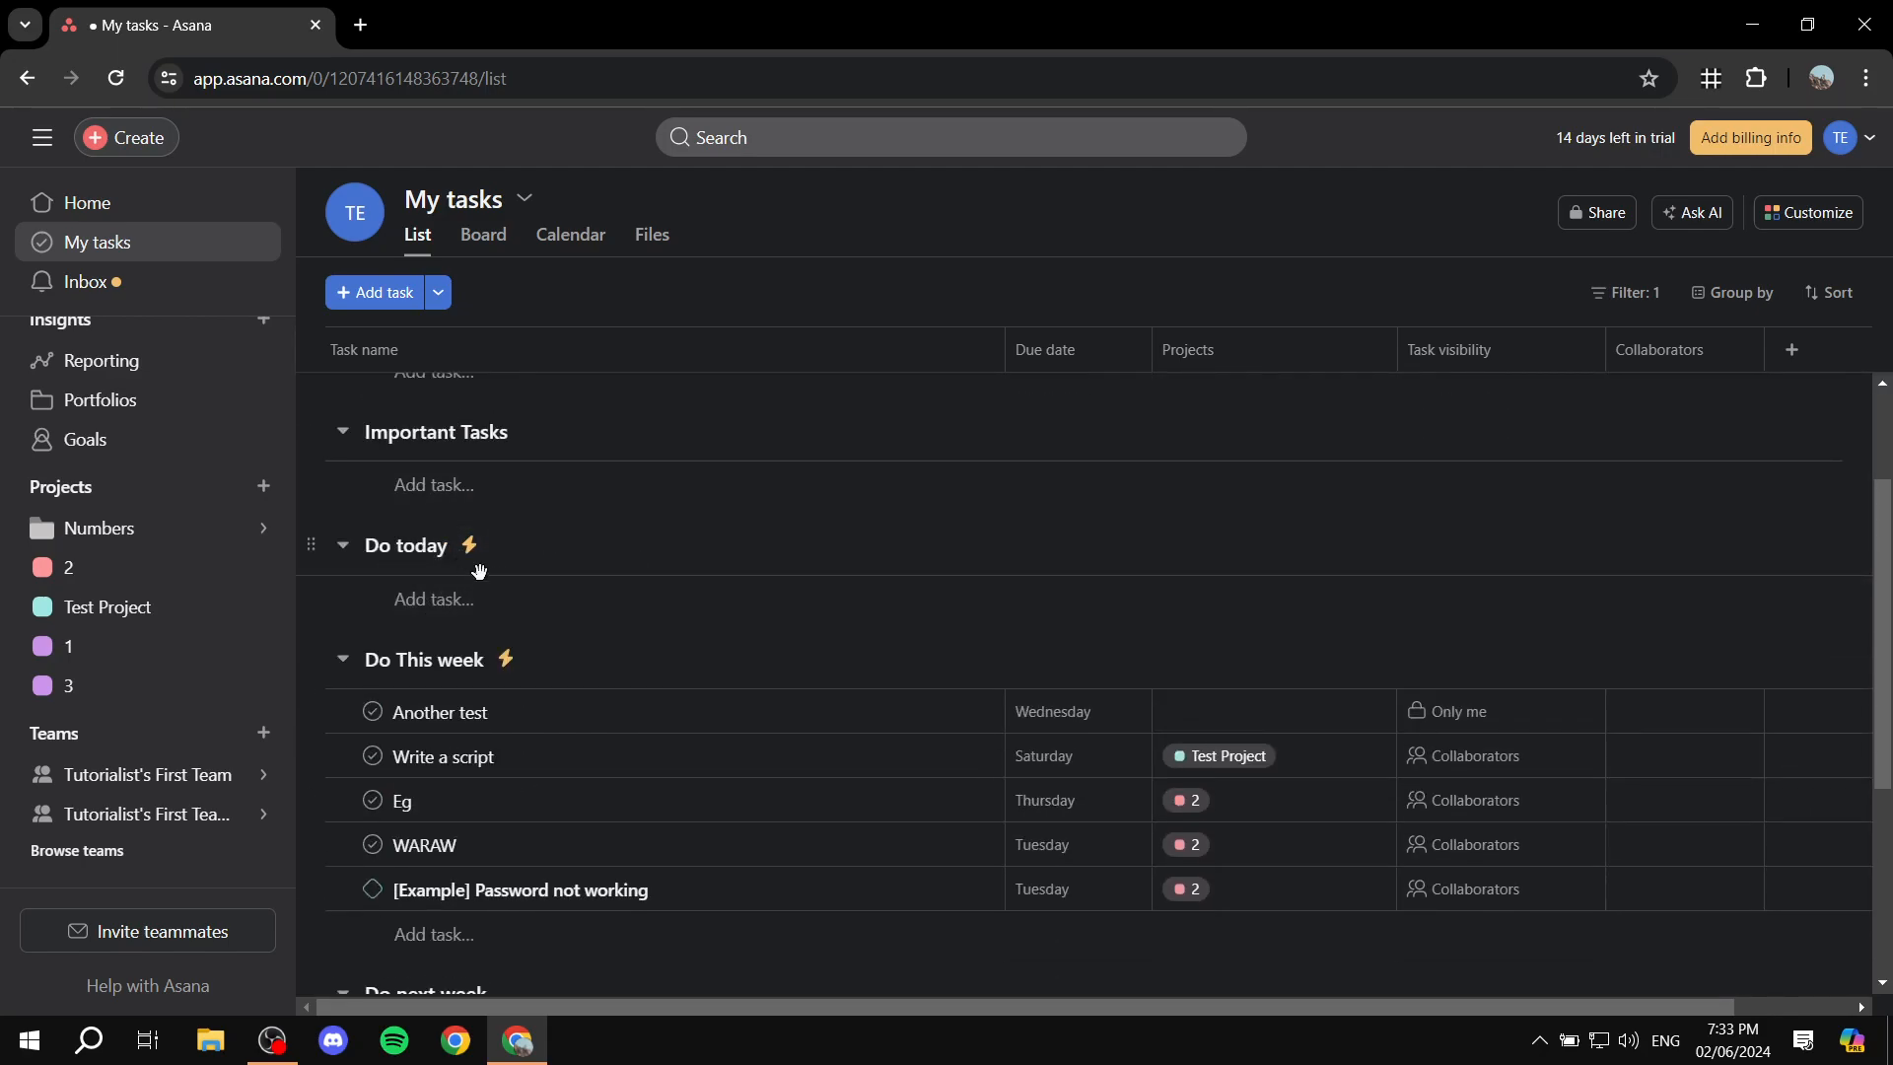
scroll(837, 537, up, 2)
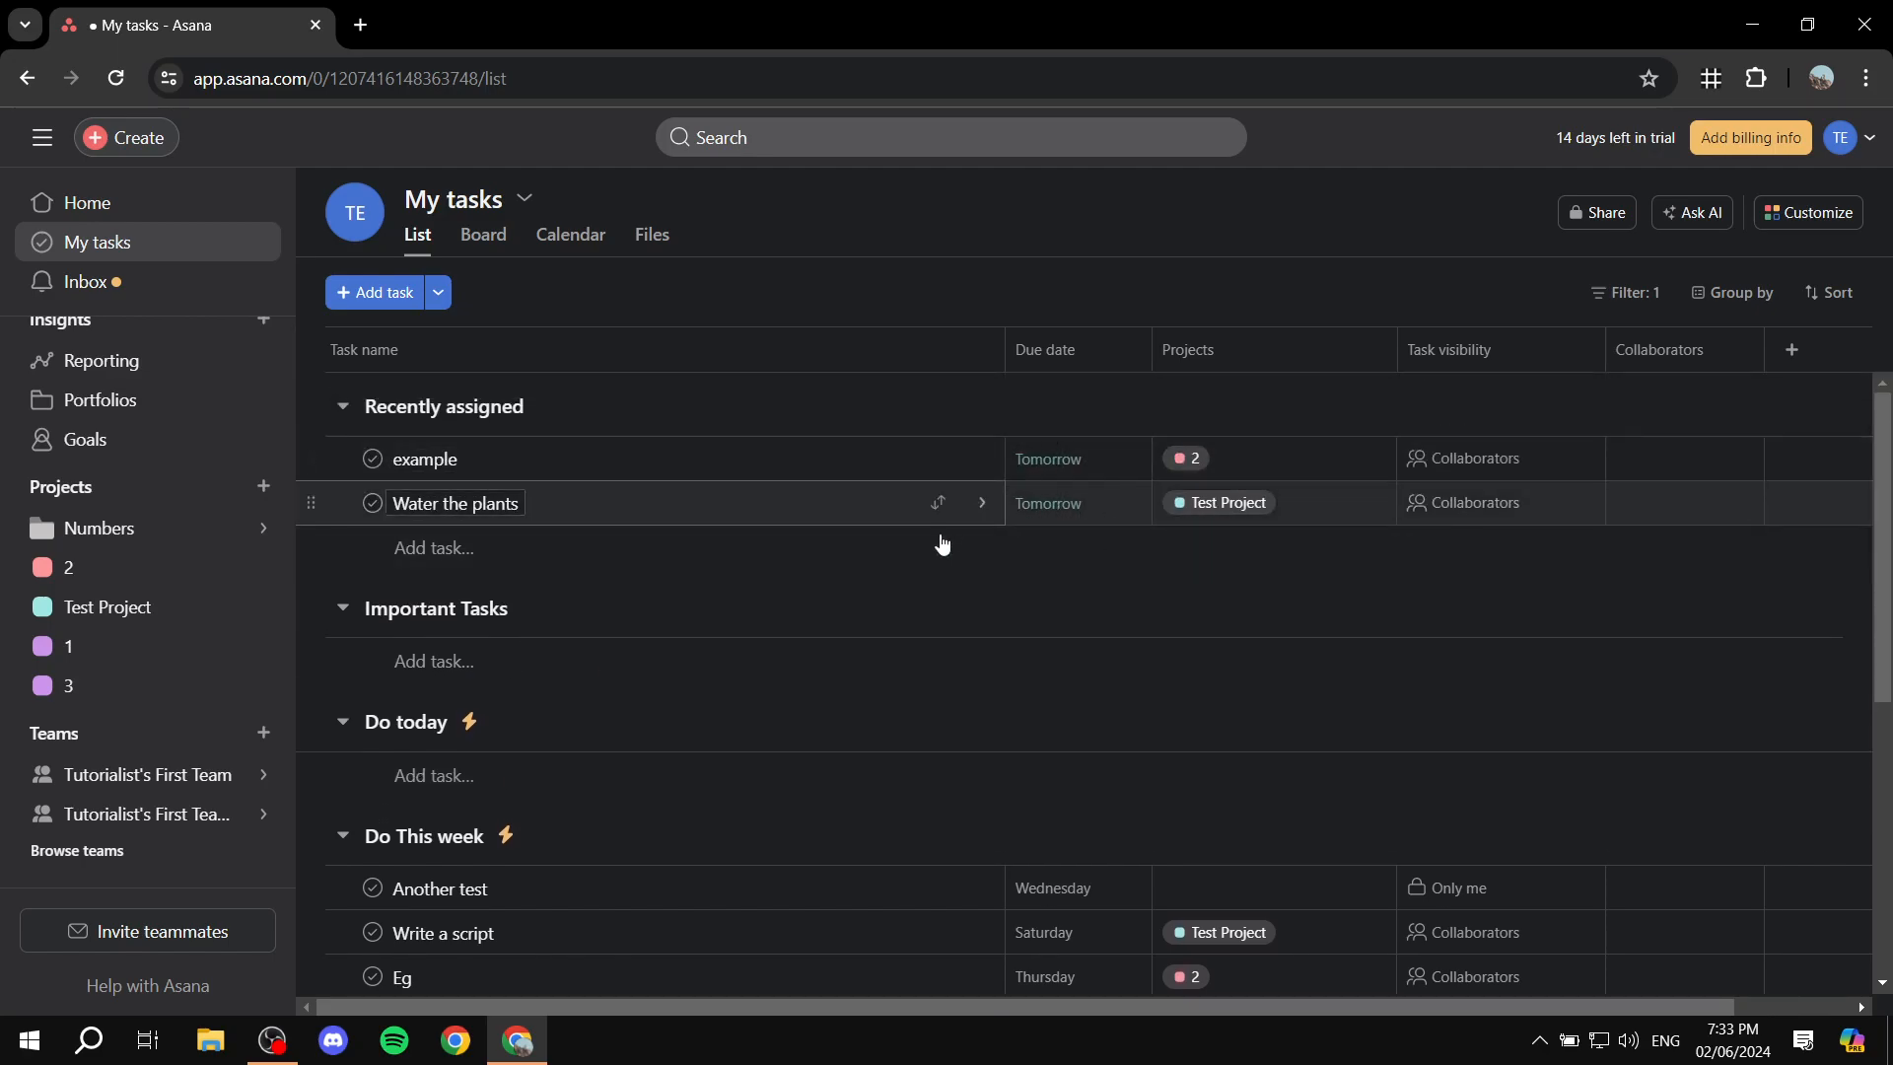
scroll(942, 544, down, 5)
scroll(469, 498, up, 3)
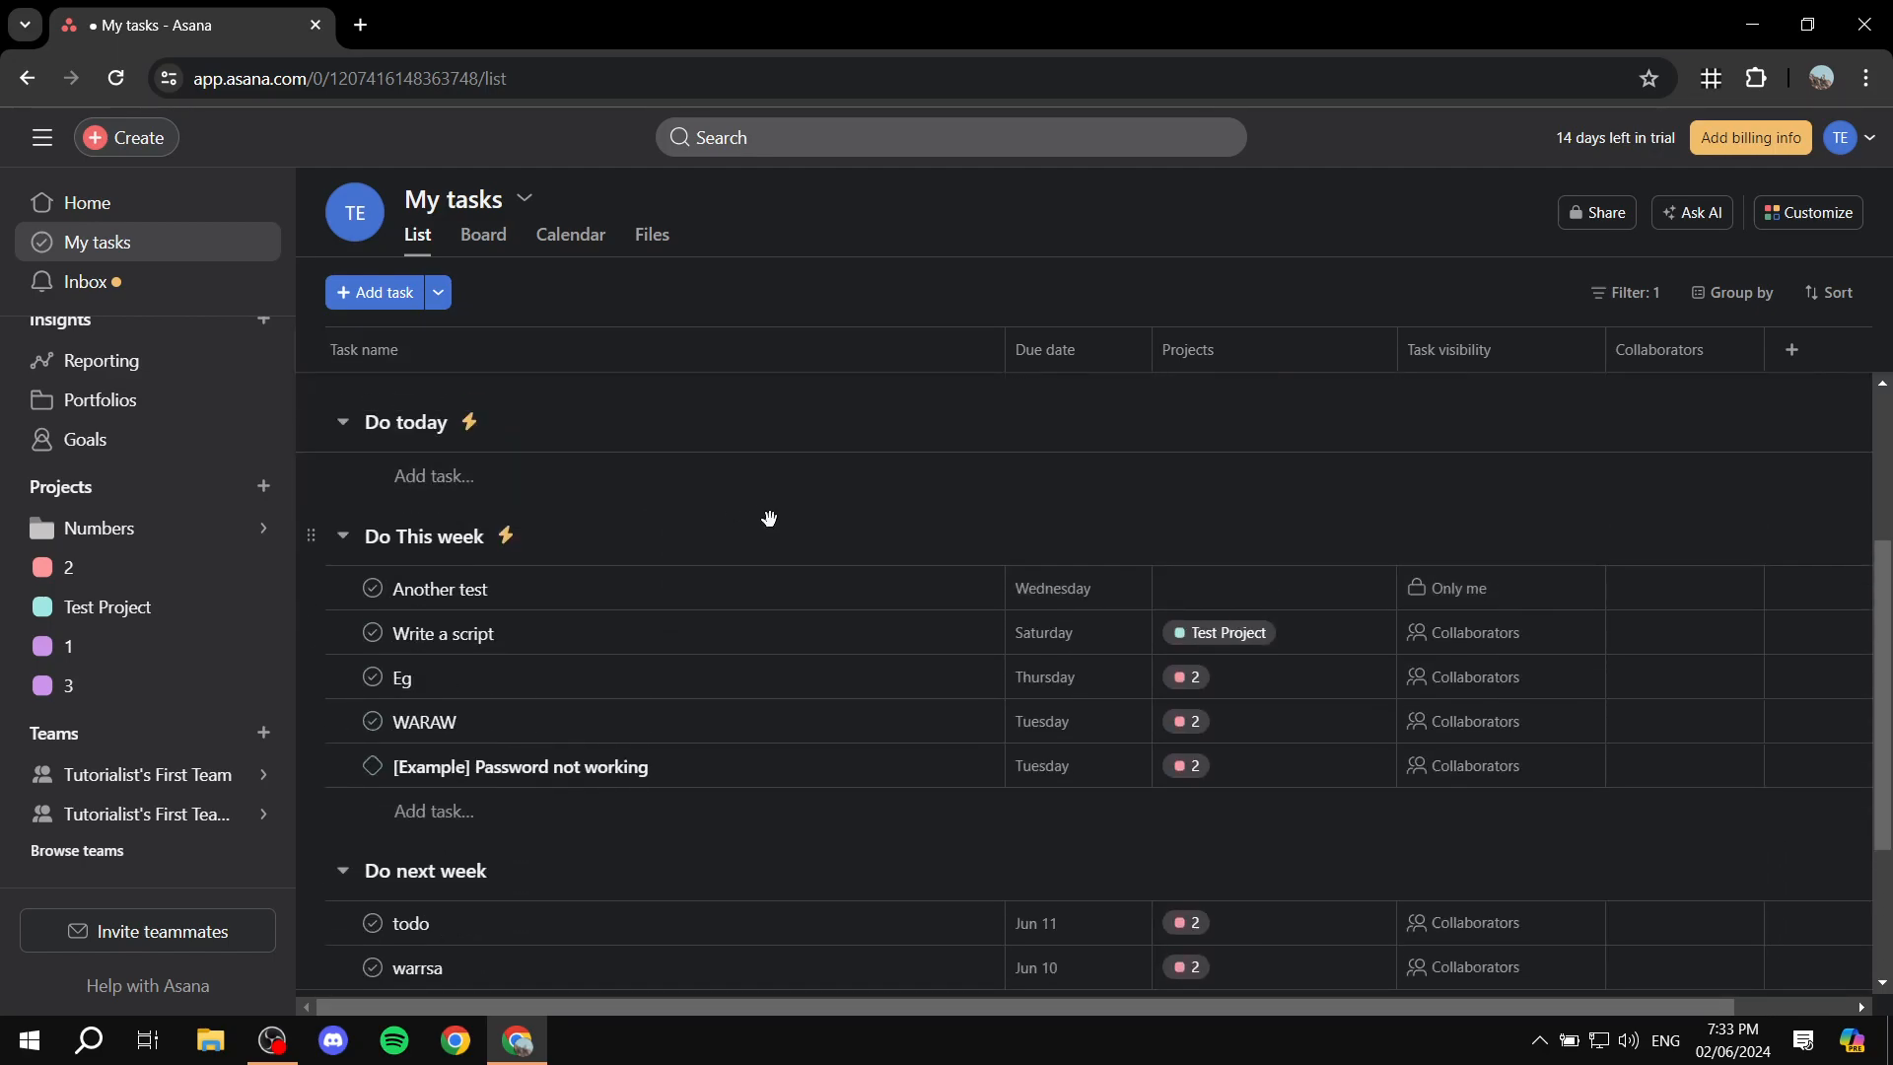
scroll(1061, 828, down, 3)
scroll(467, 747, up, 5)
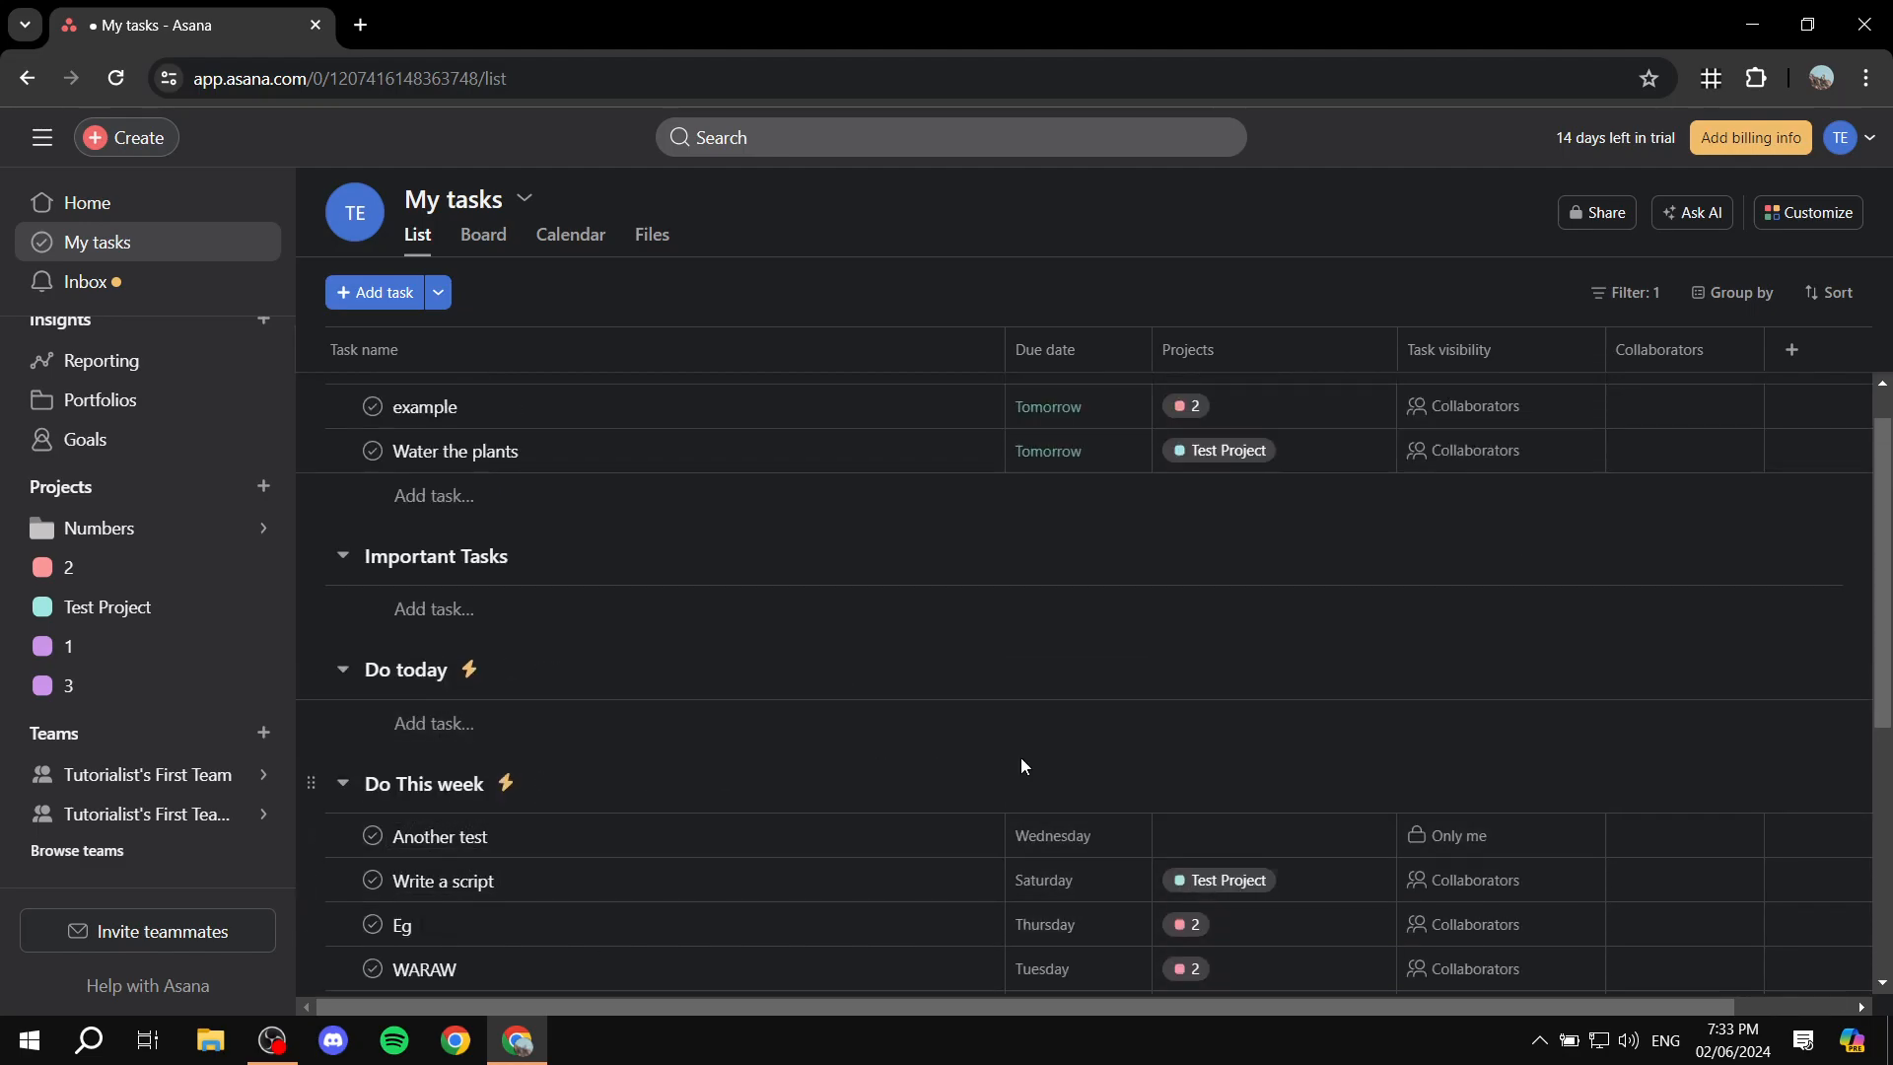
scroll(1023, 763, up, 1)
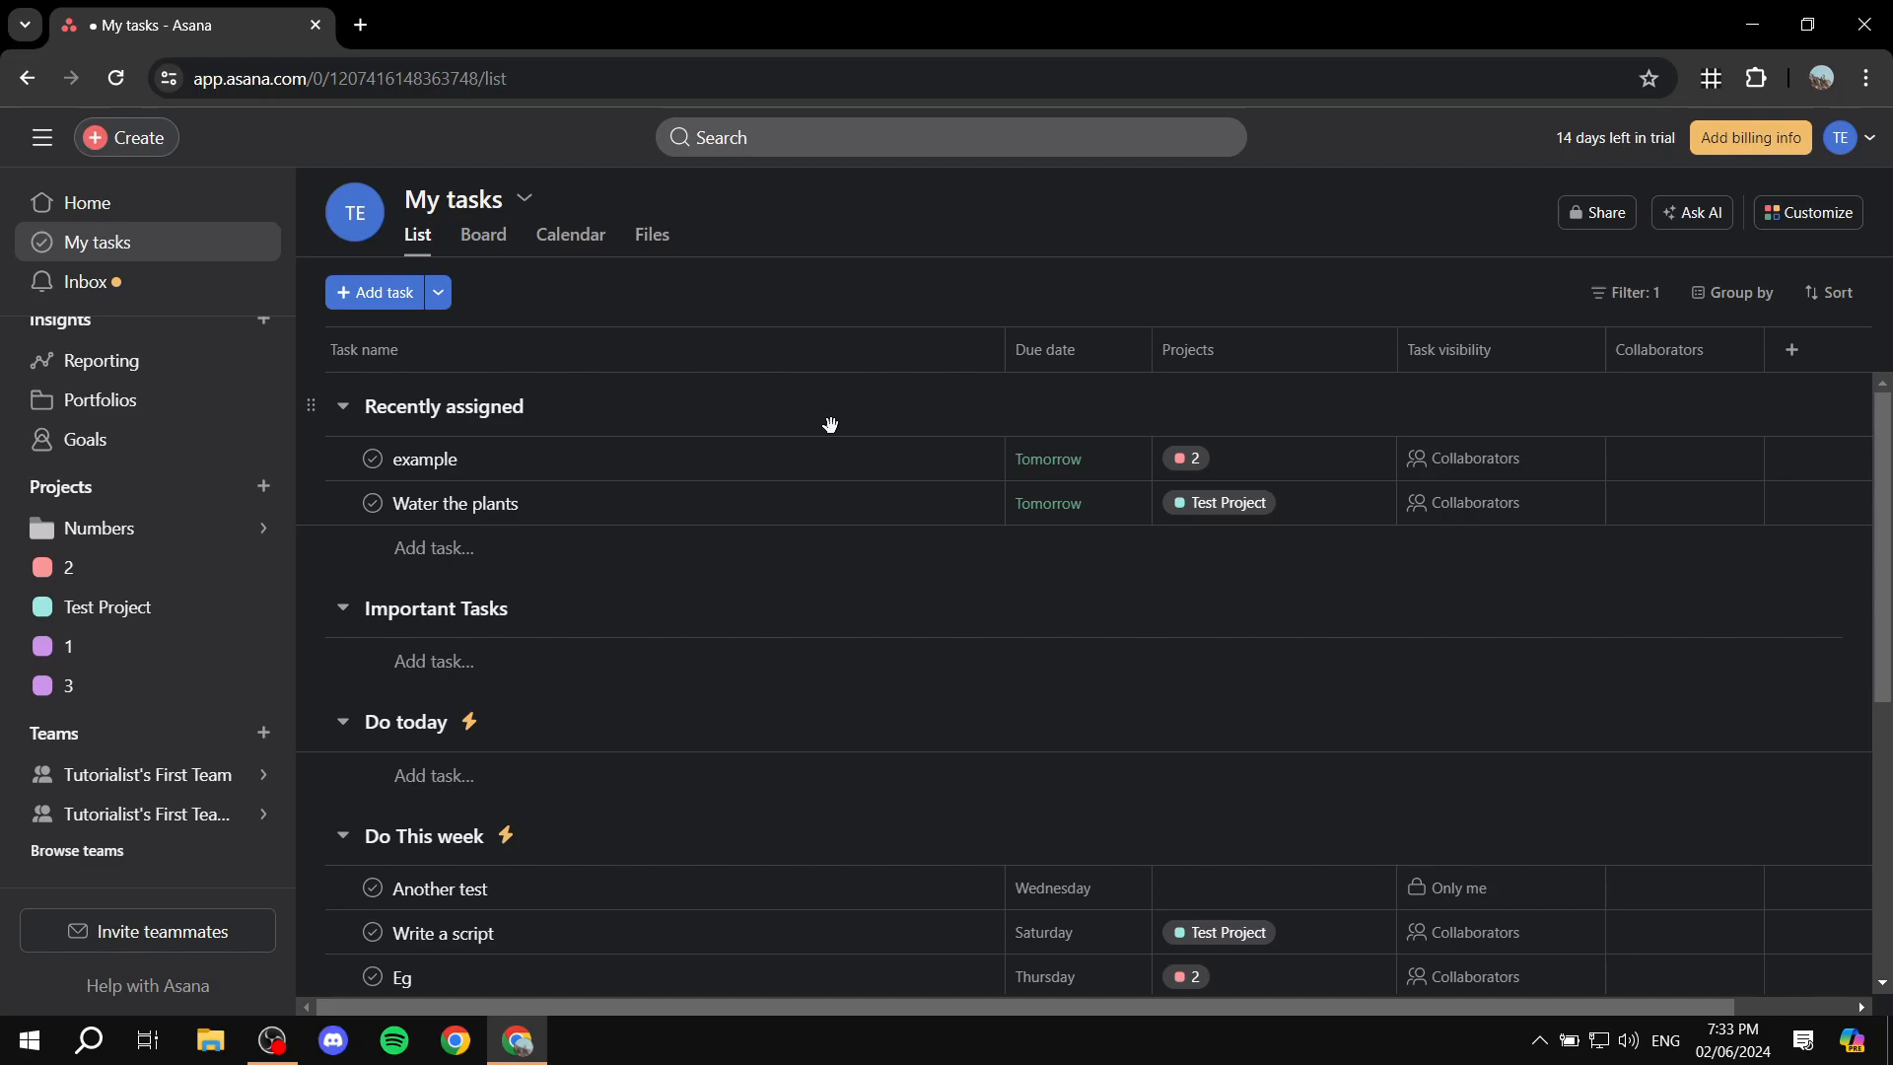
scroll(831, 424, down, 6)
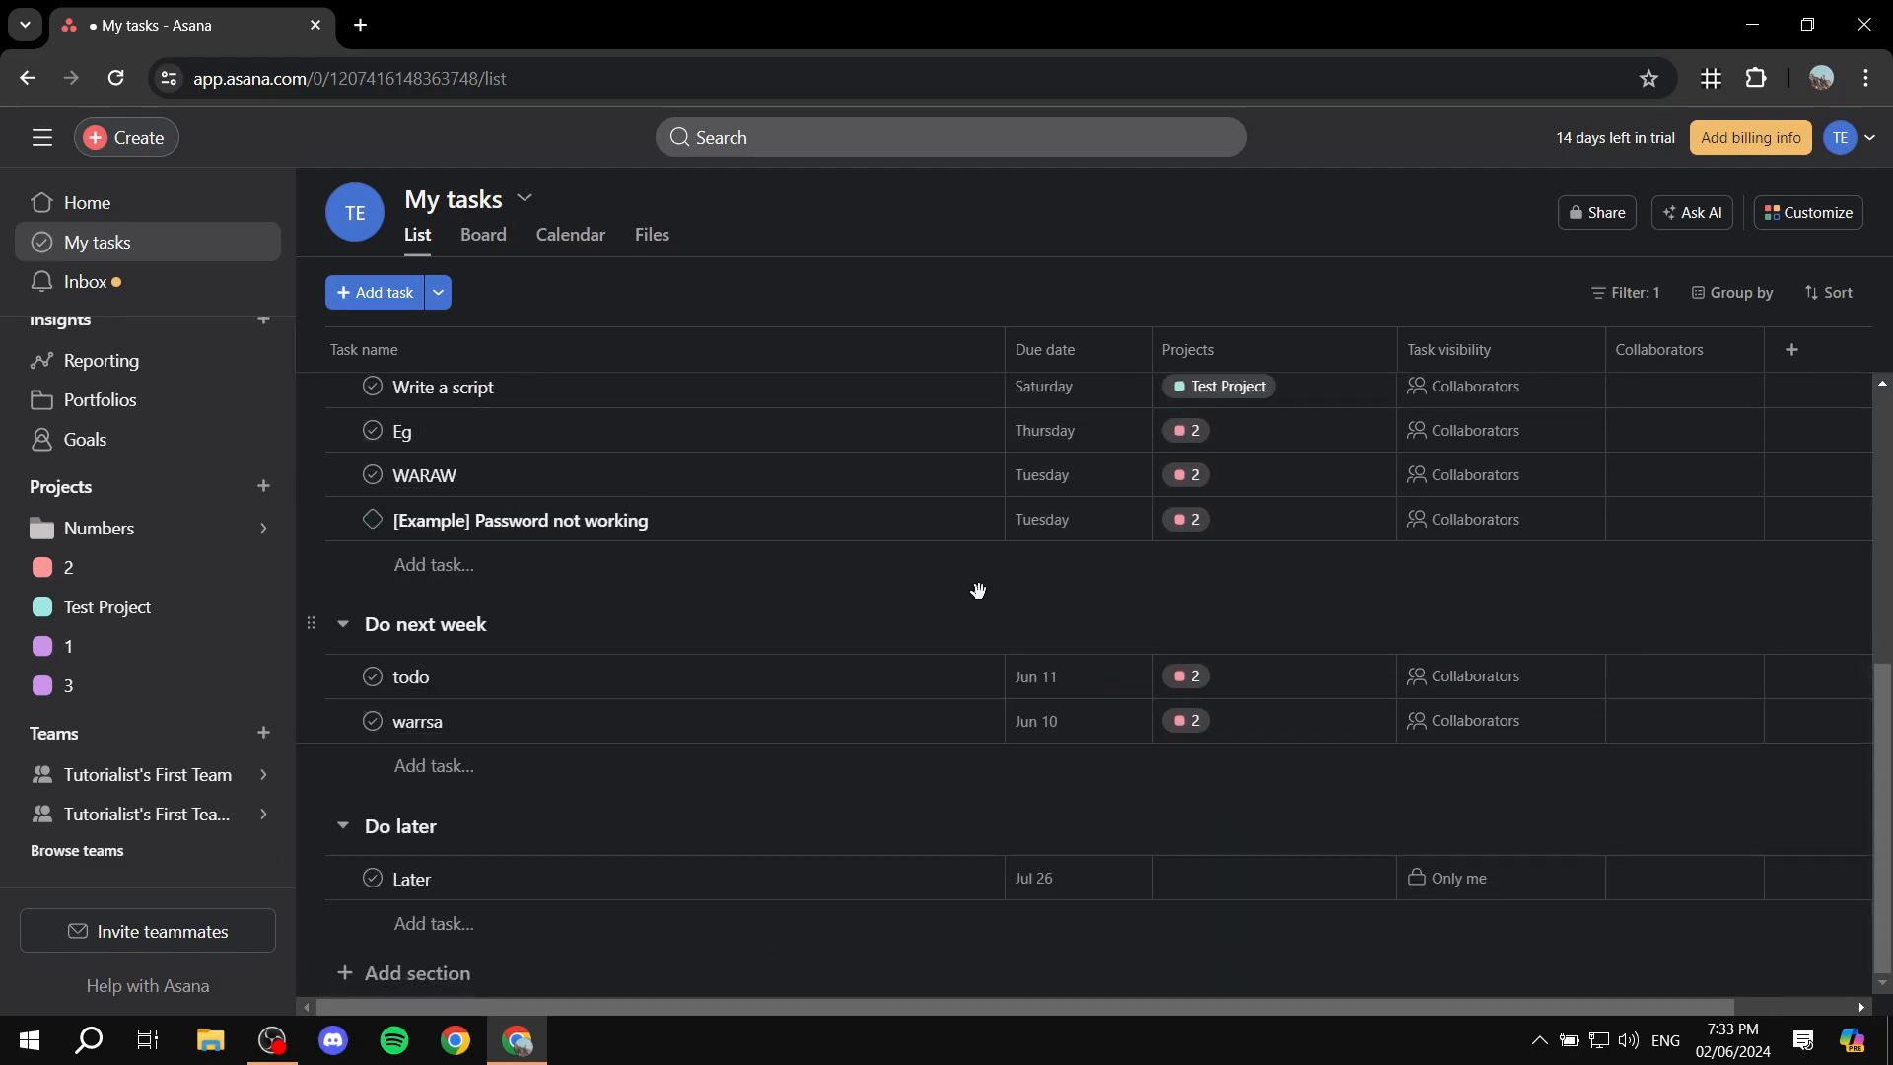
scroll(951, 557, up, 6)
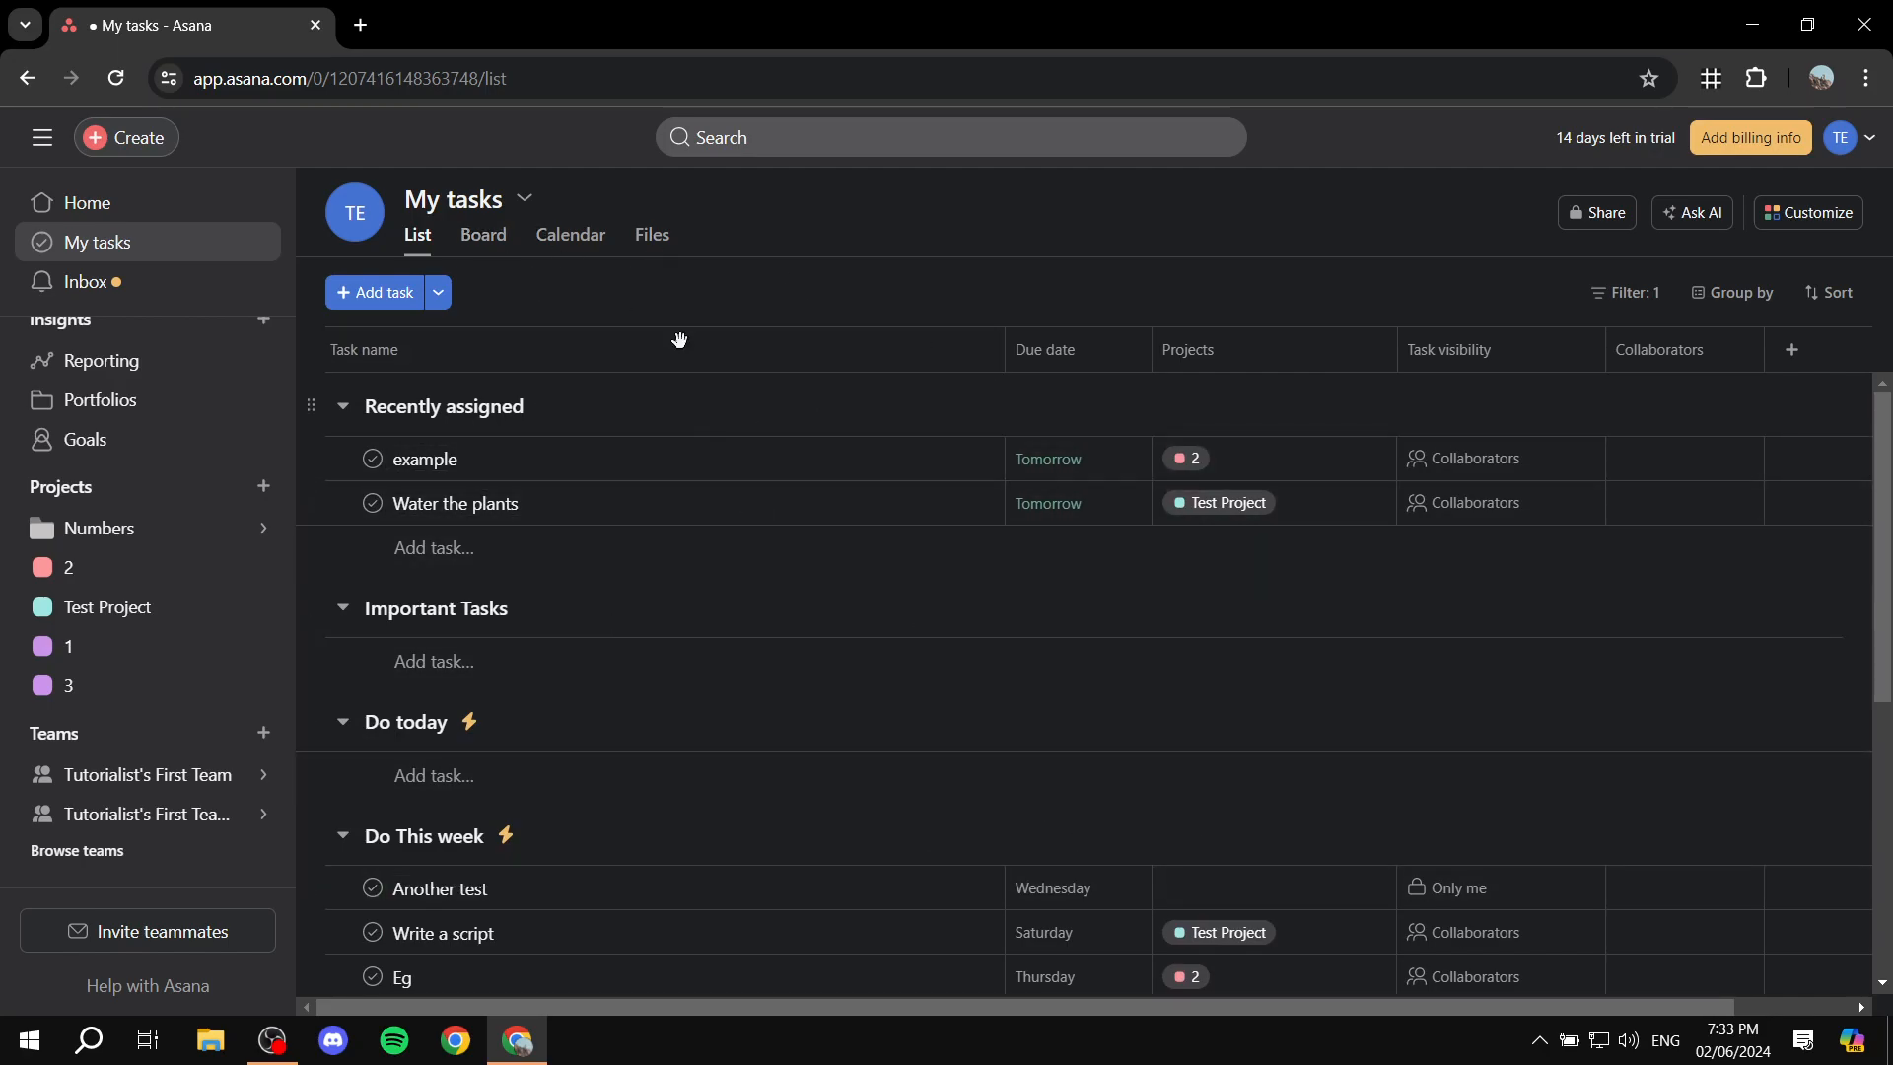
- Sort the My tasks list by due date and review the task order within each section
click(1836, 293)
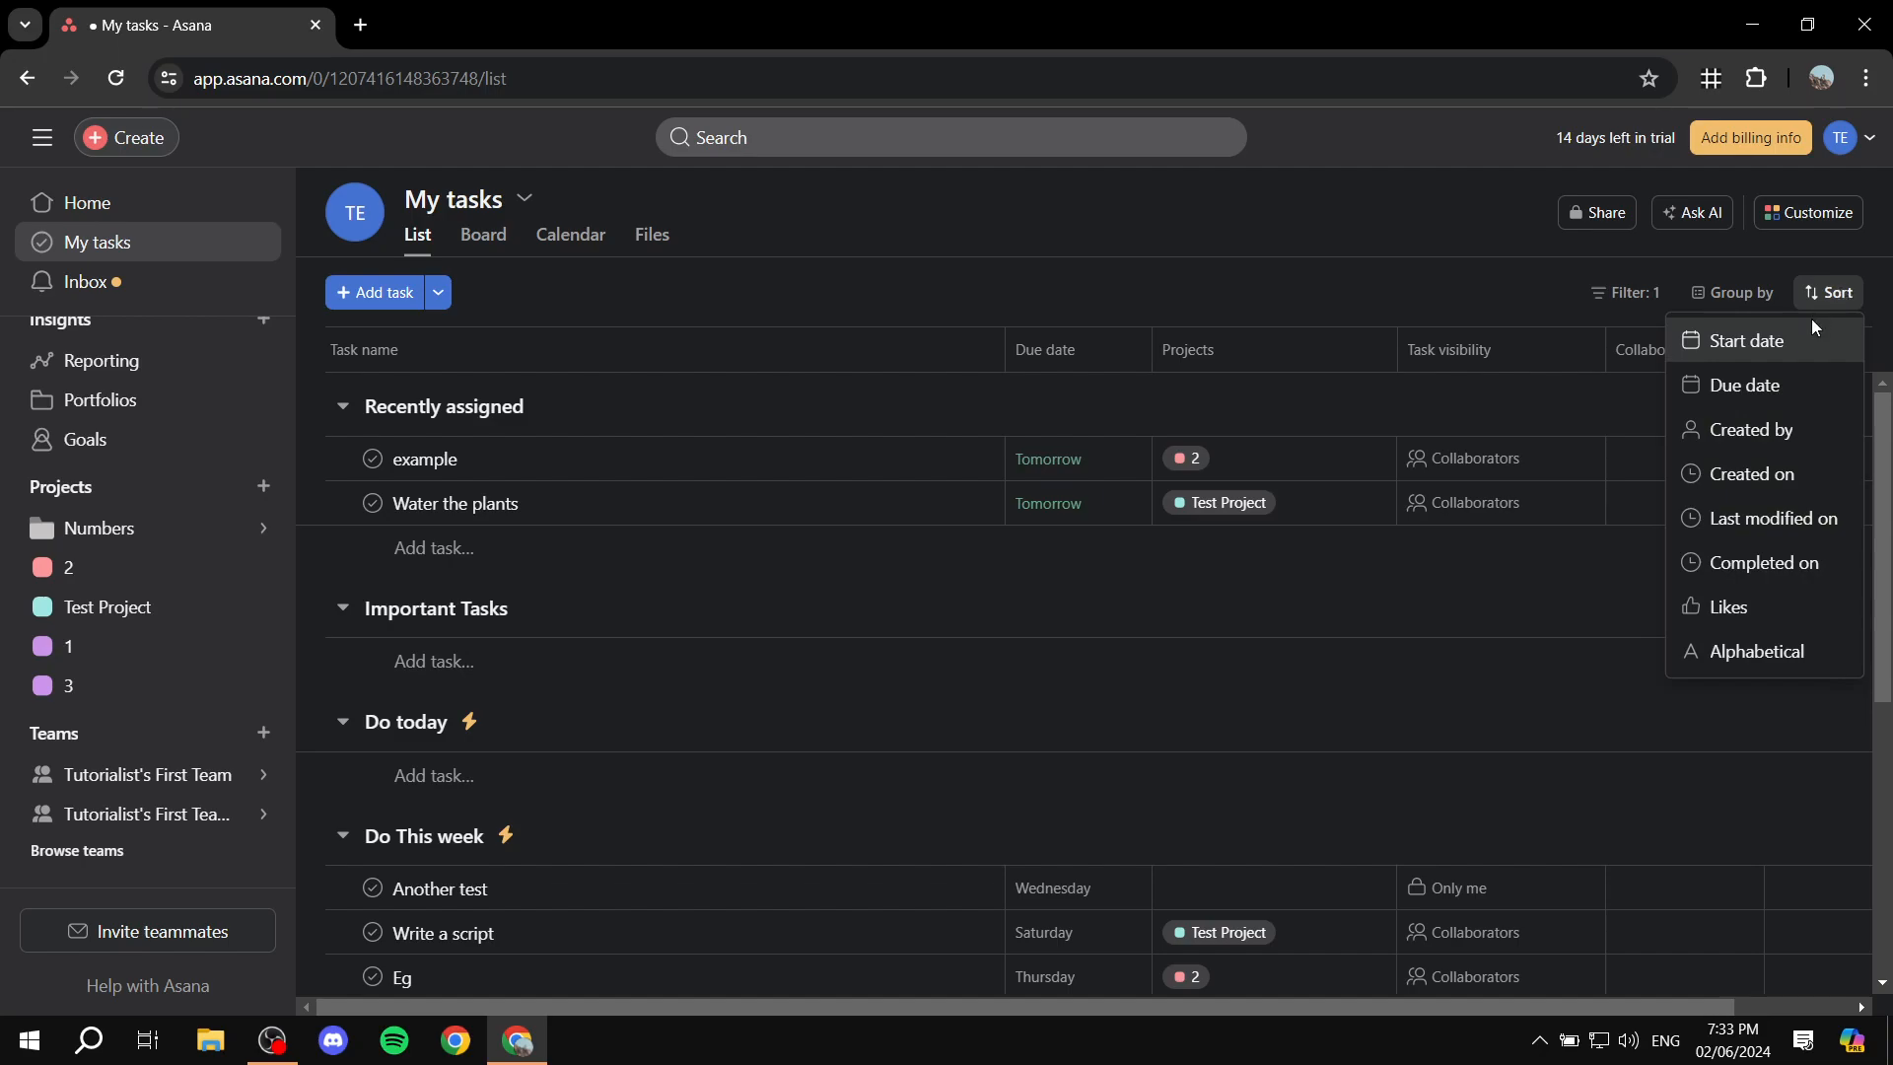
click(1745, 386)
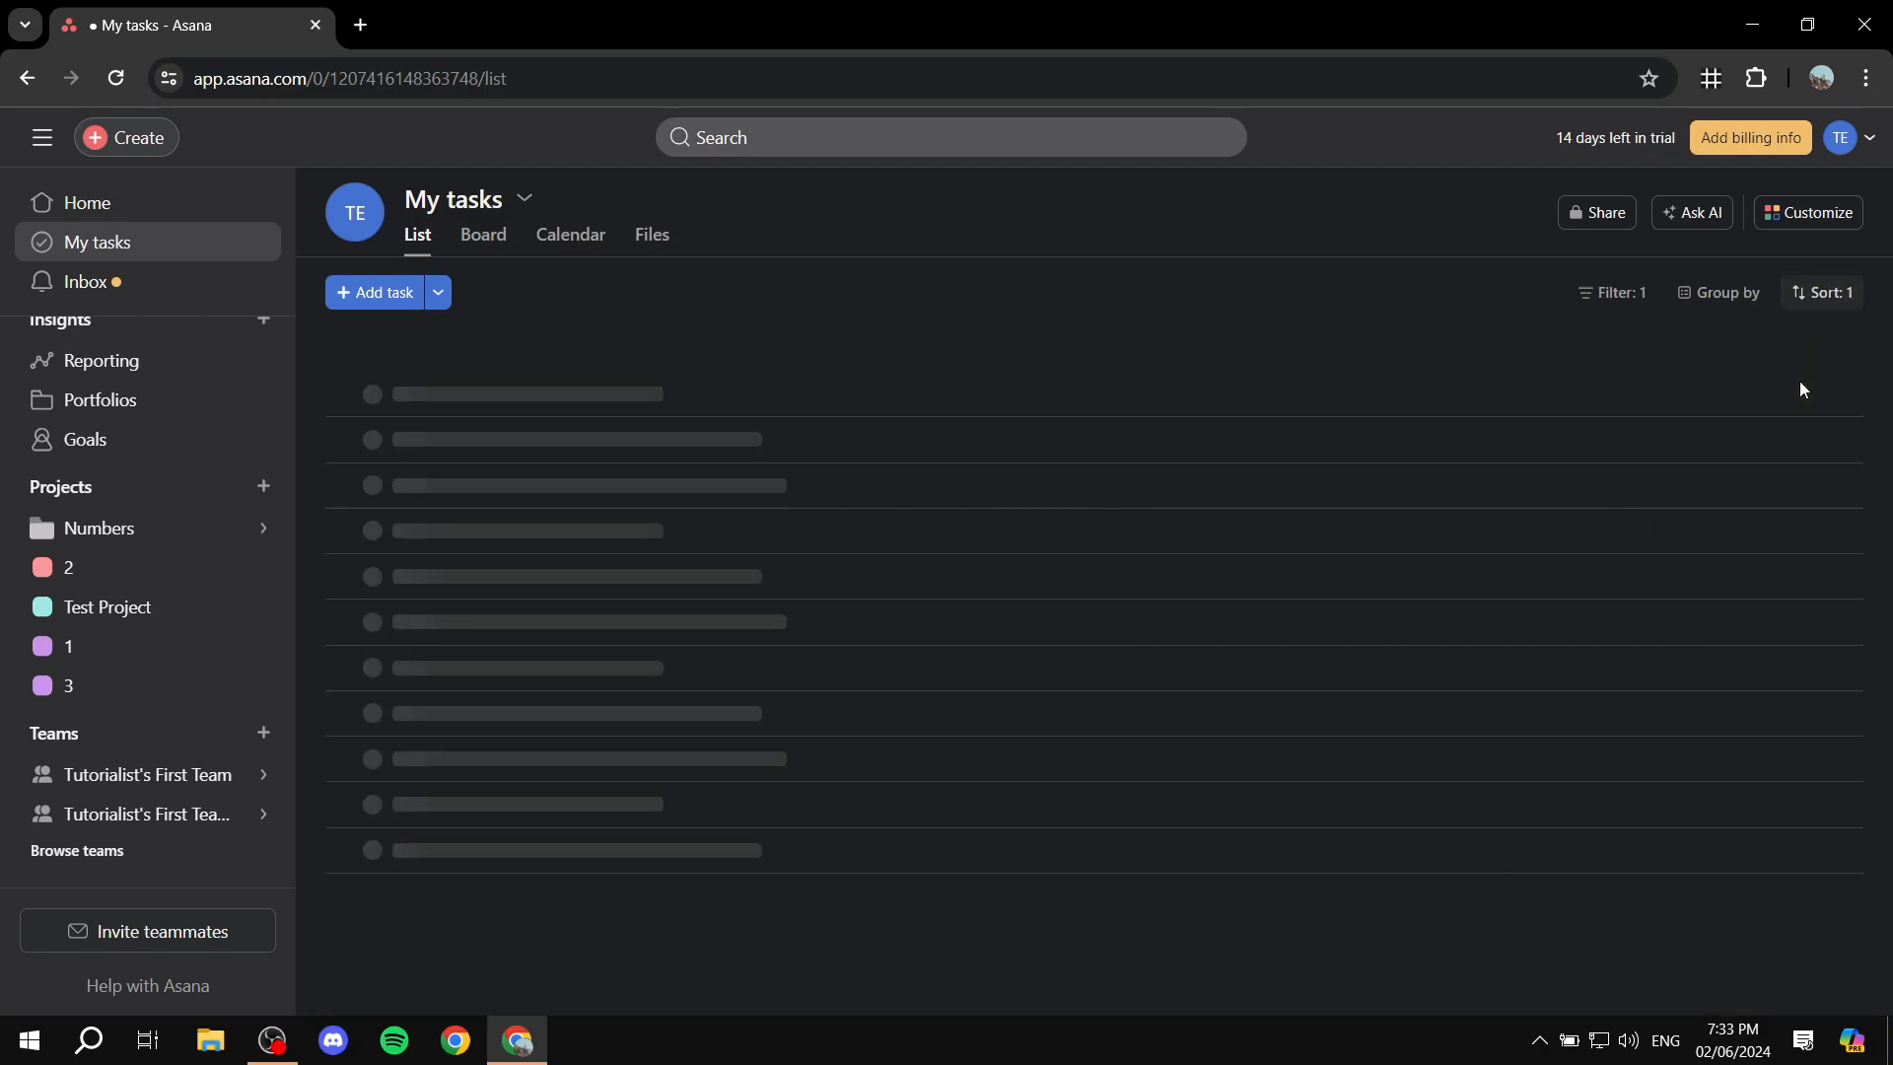
scroll(776, 423, down, 5)
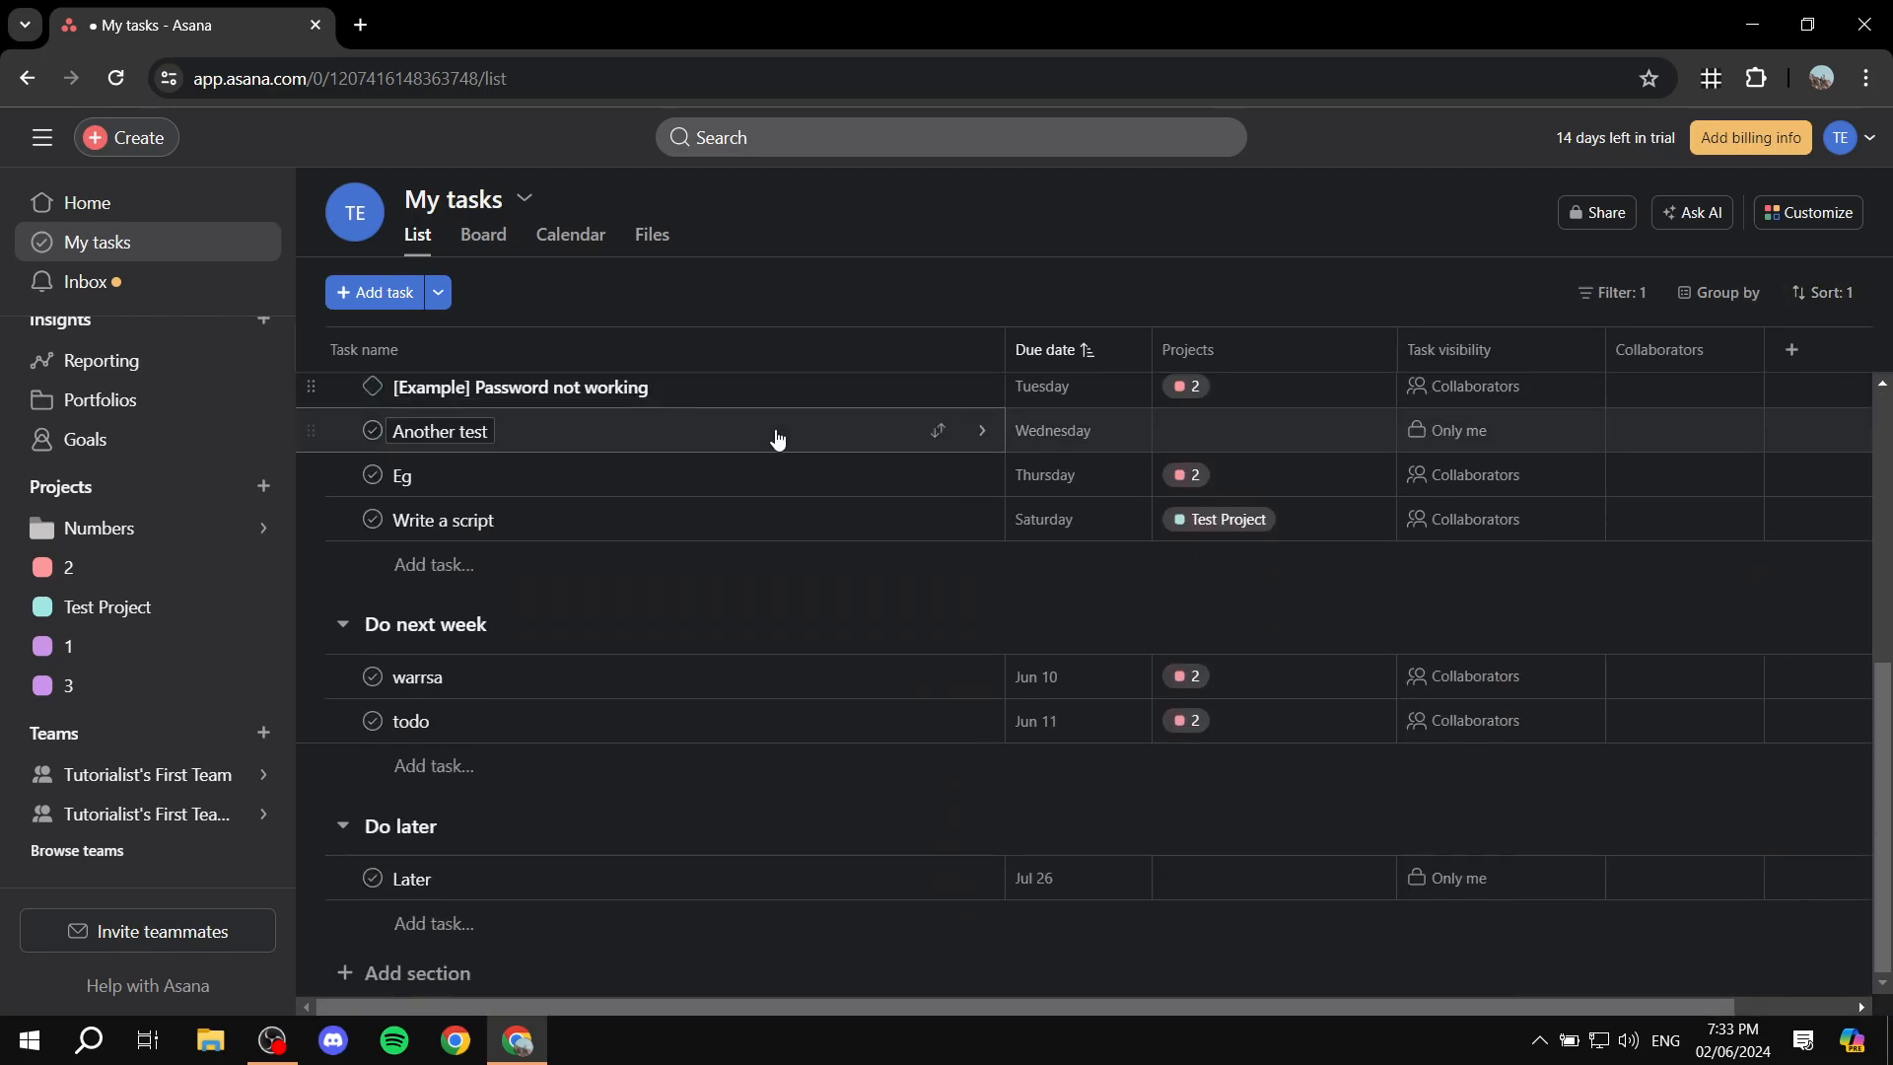
scroll(915, 610, up, 5)
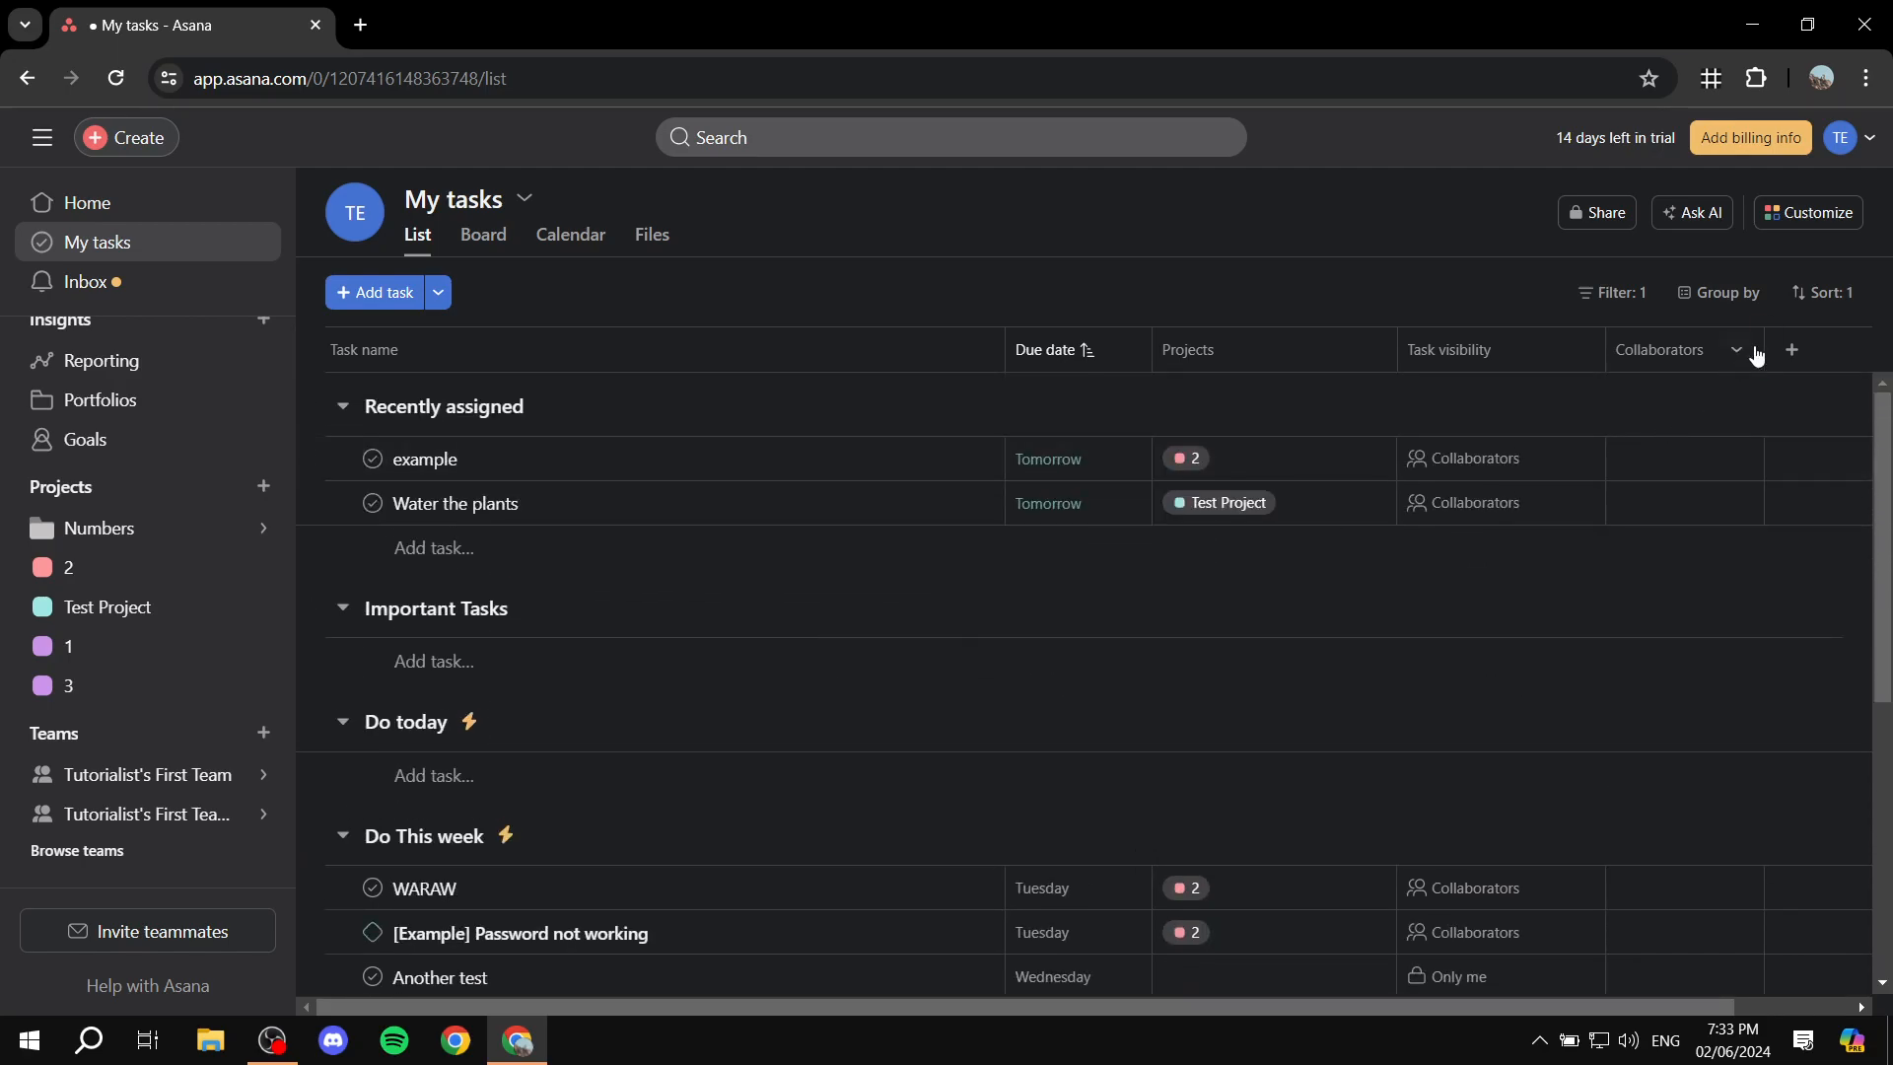
- Remove the due date sort from My tasks and look over the sections down to Do later
click(1815, 292)
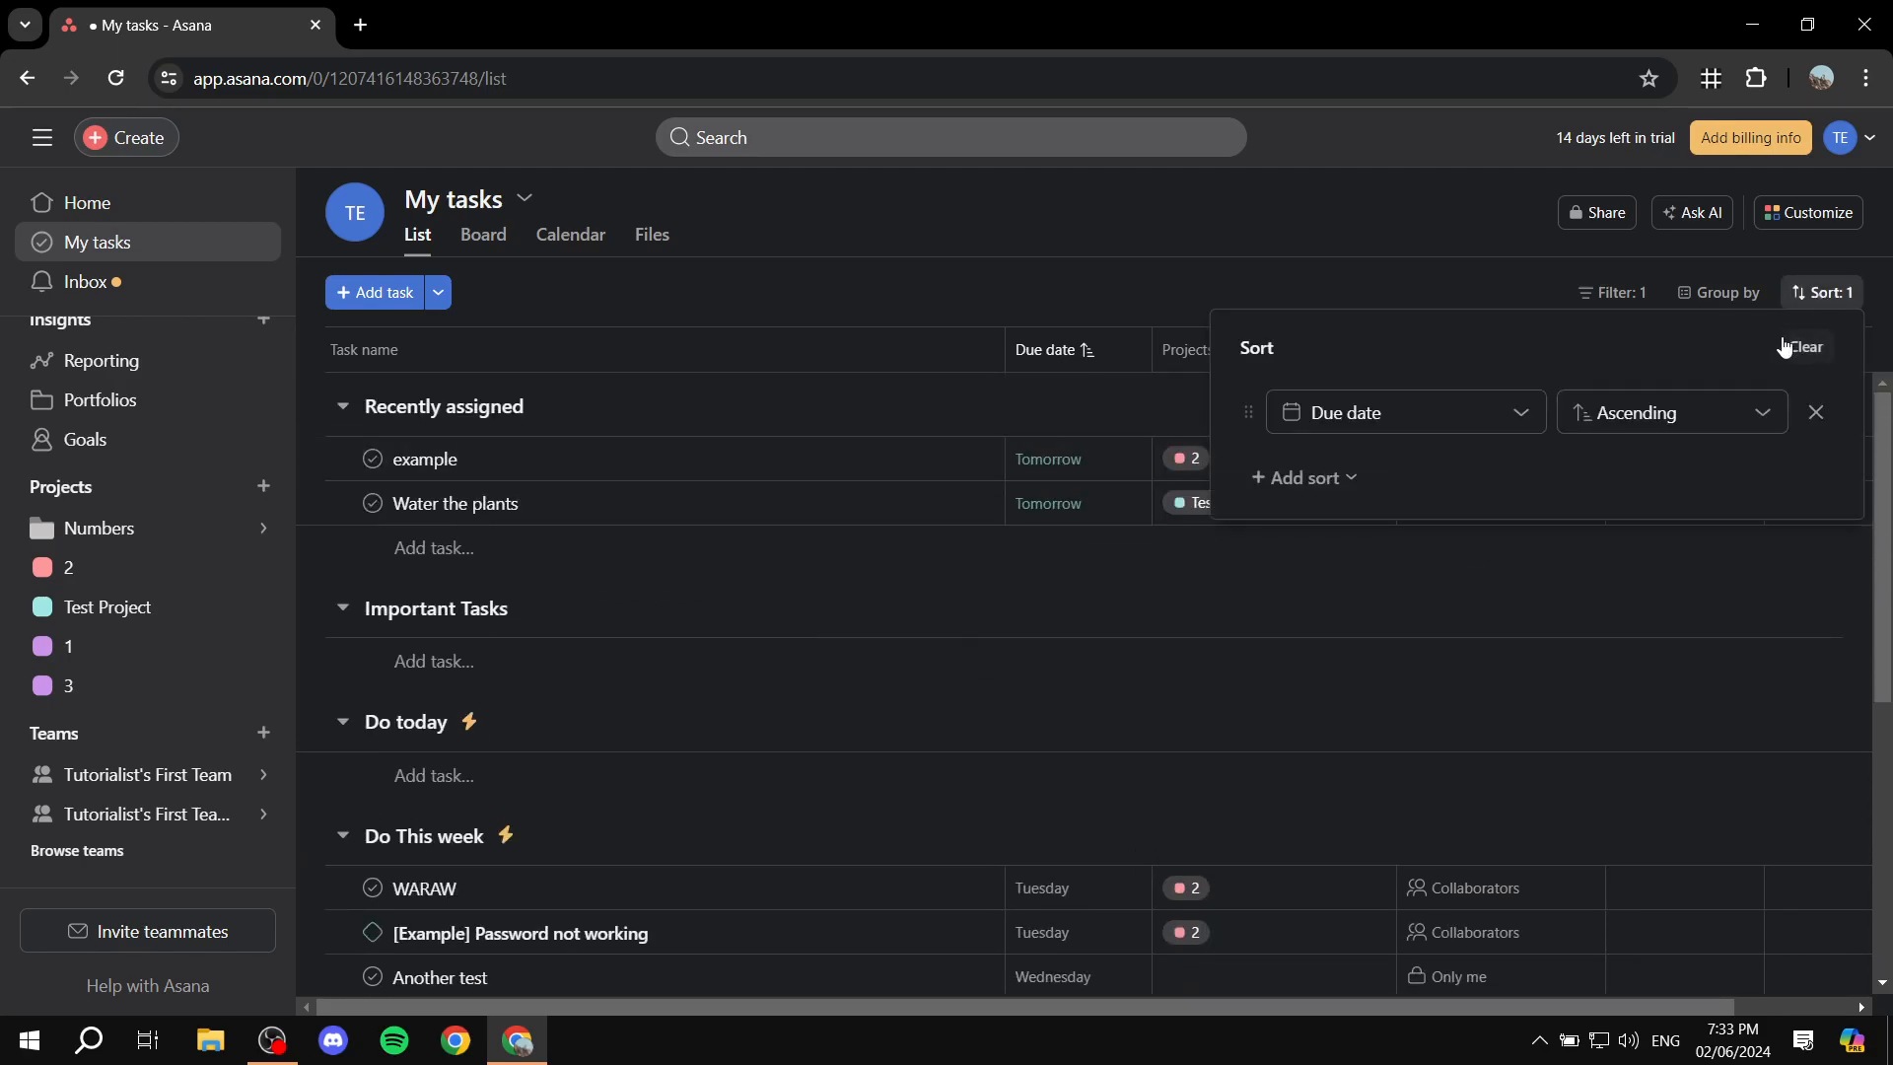
click(1816, 414)
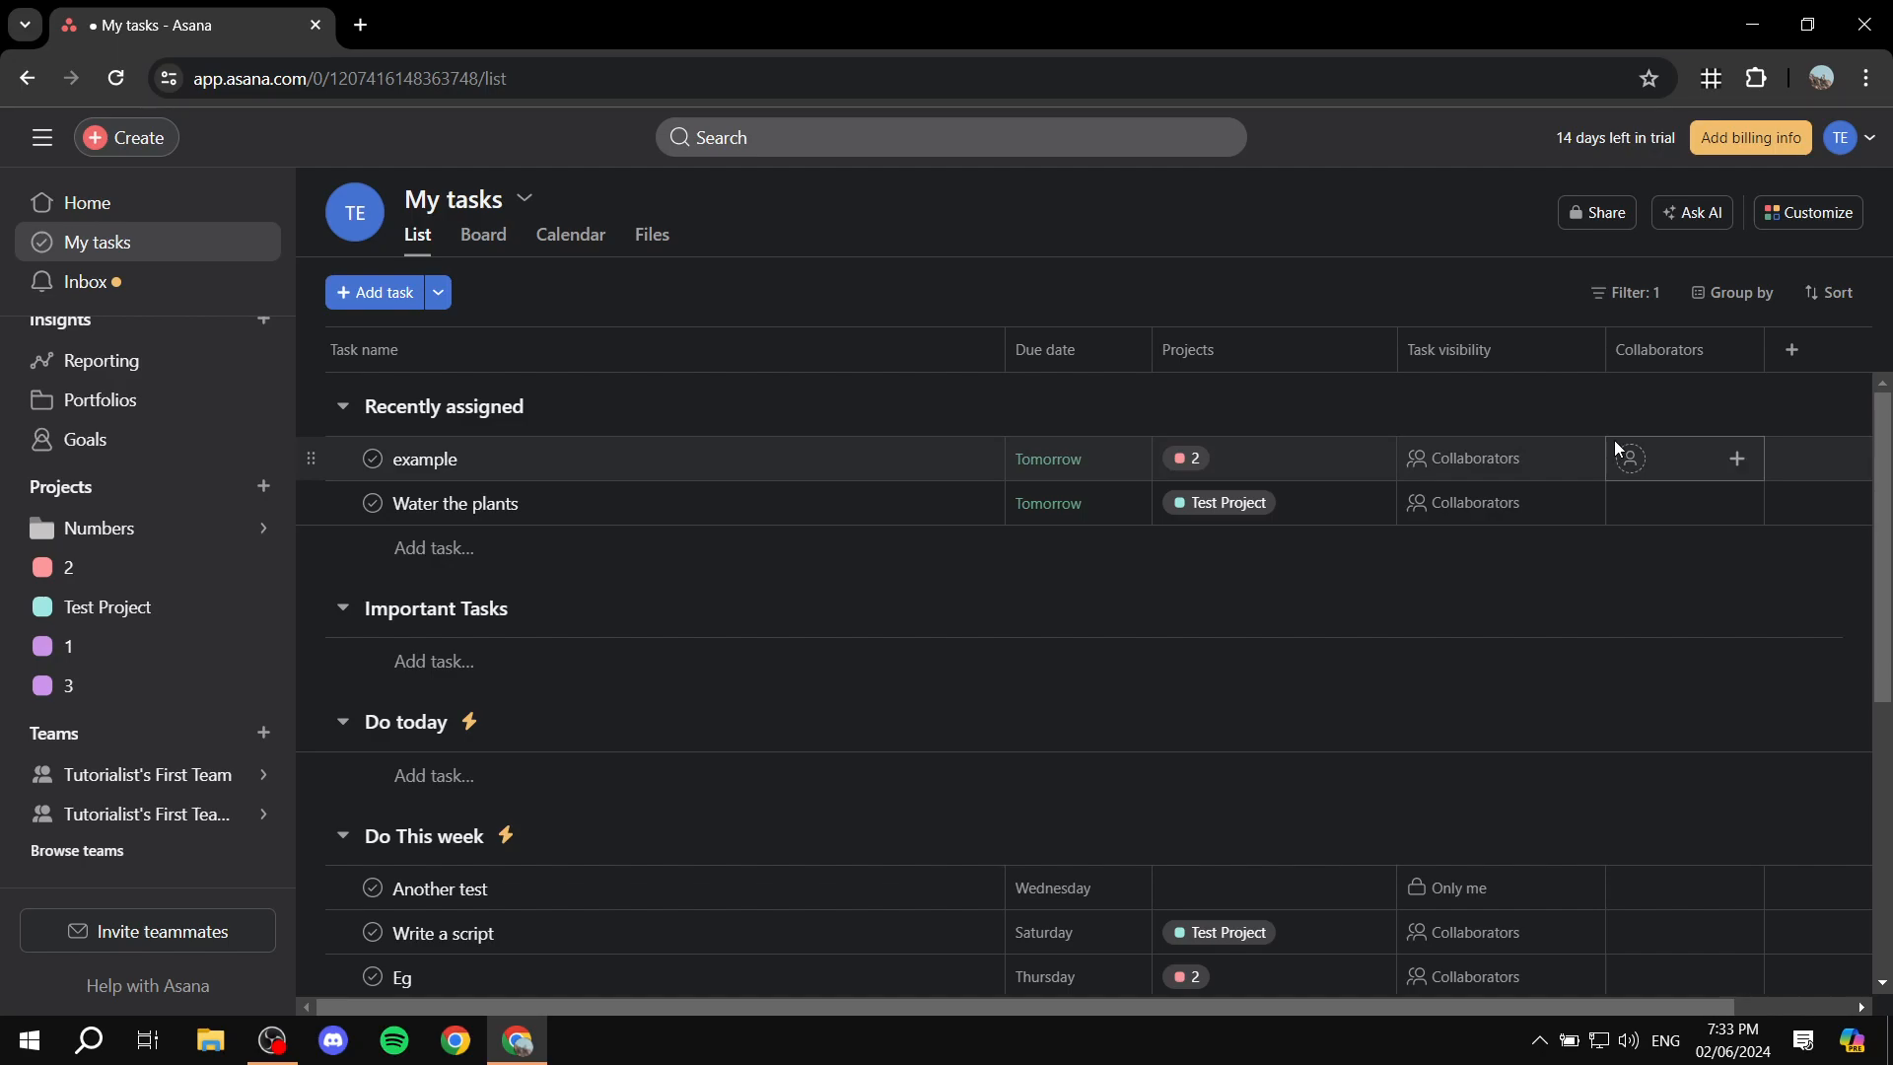
scroll(866, 602, down, 5)
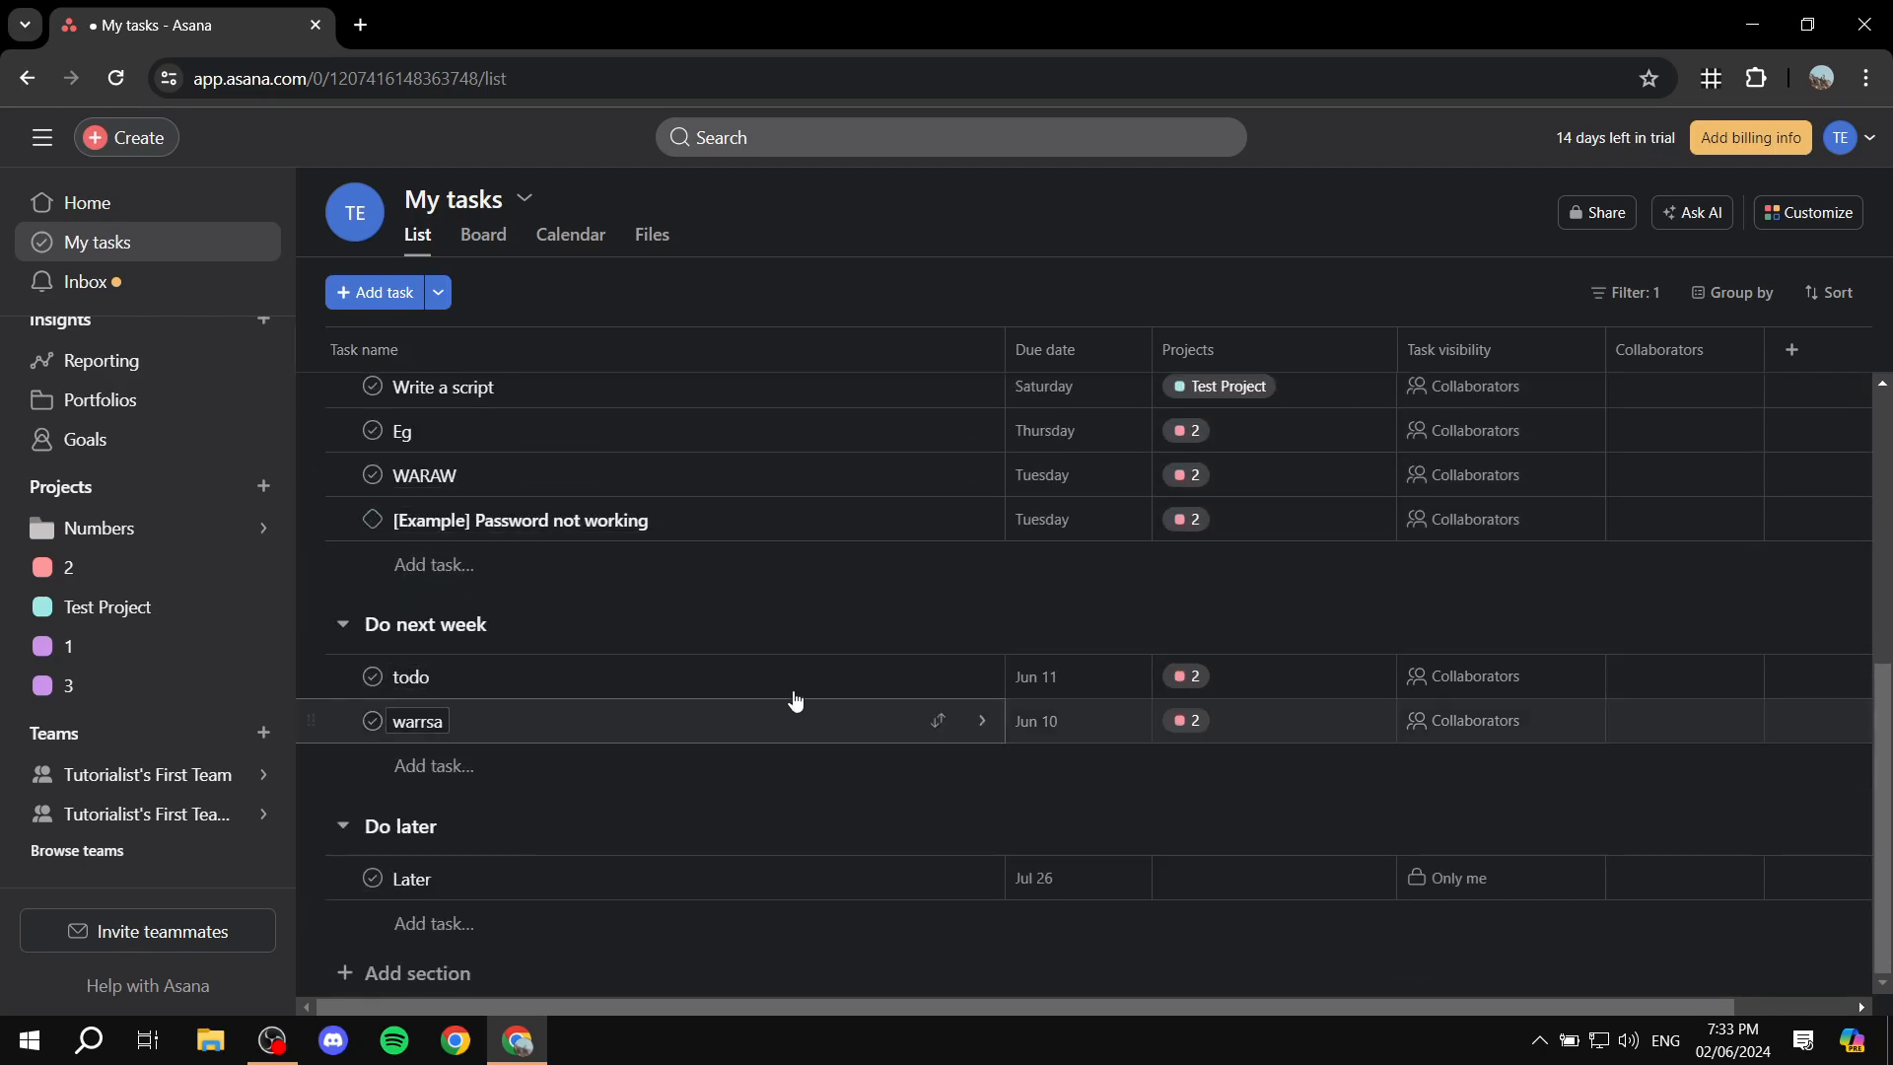
scroll(744, 712, up, 5)
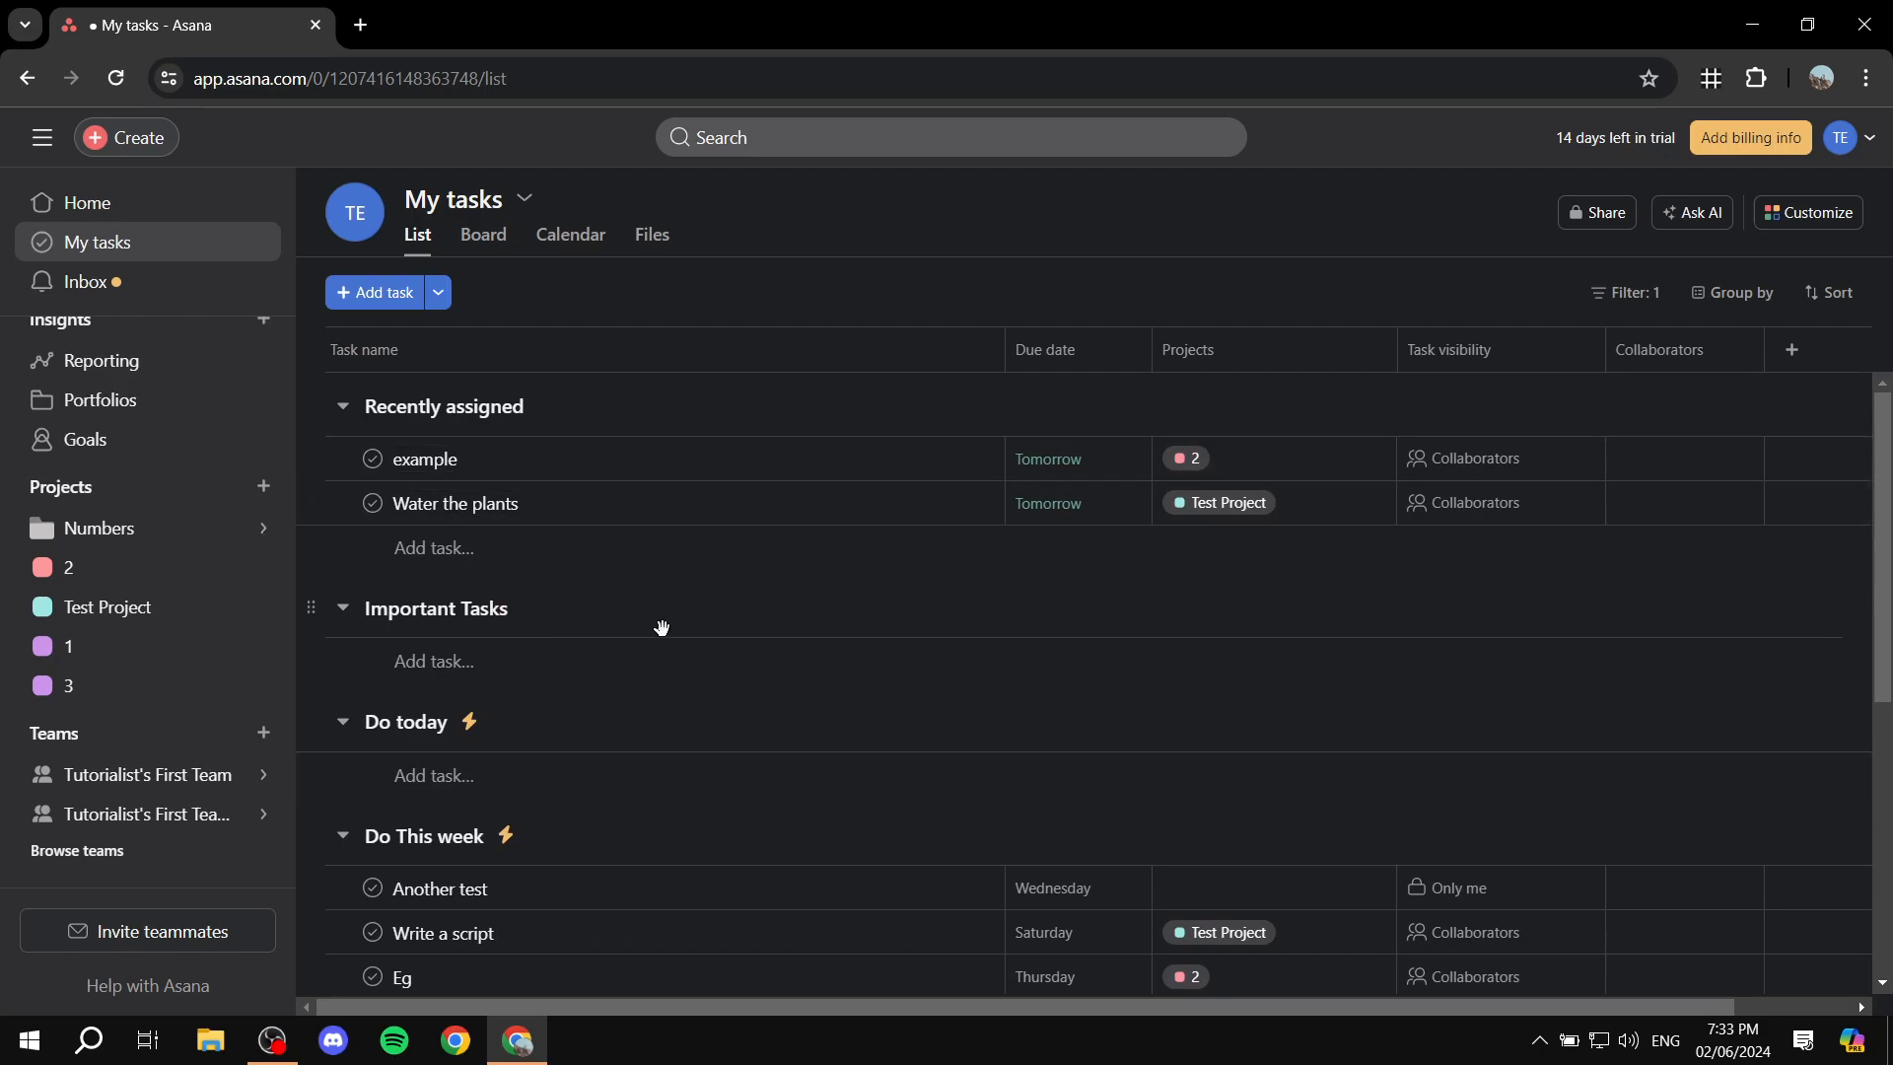